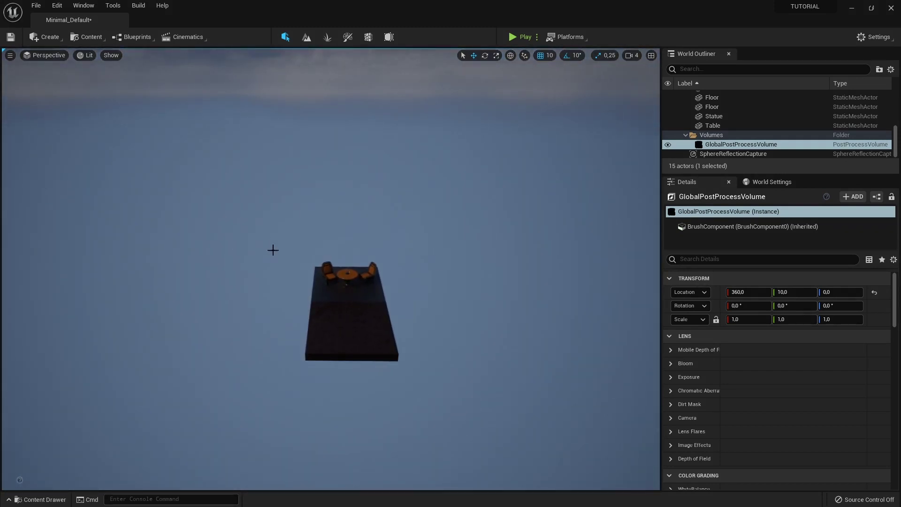
- Enter Landscape mode to preview a new 8×8-component landscape at 505×505 resolution
click(36, 5)
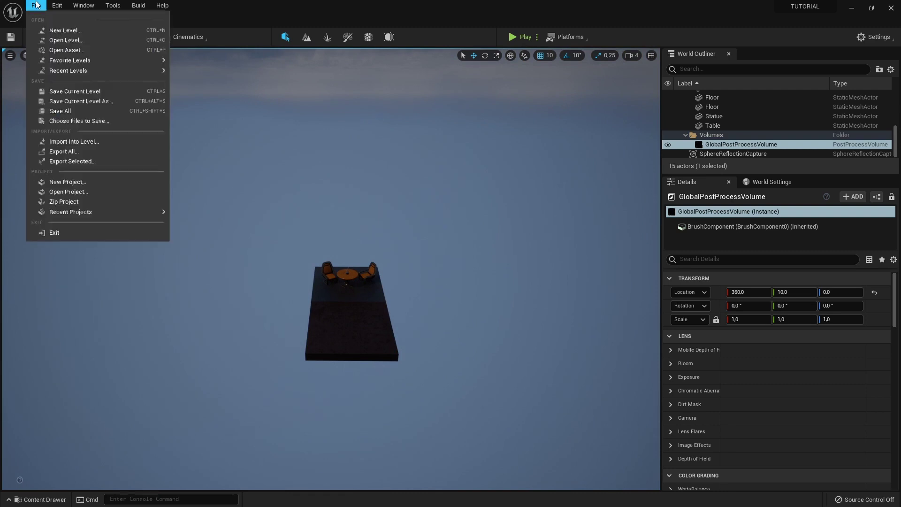
click(346, 6)
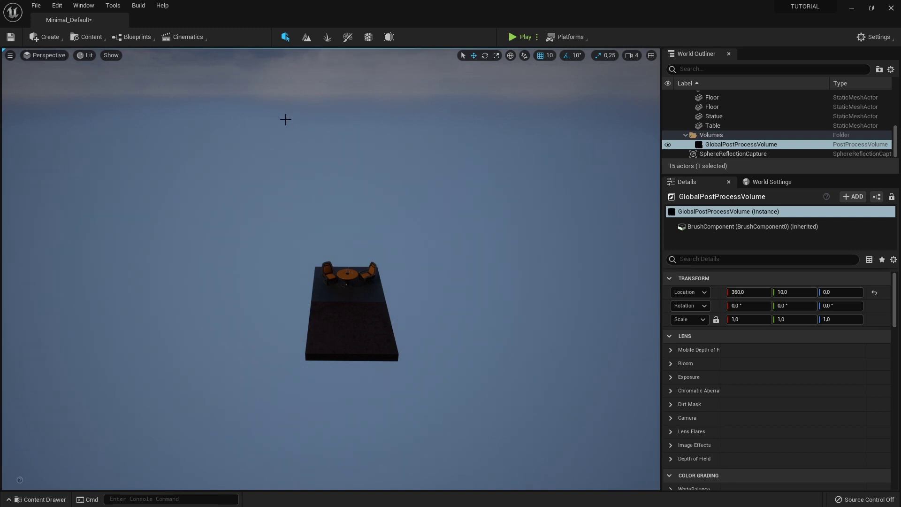
click(307, 38)
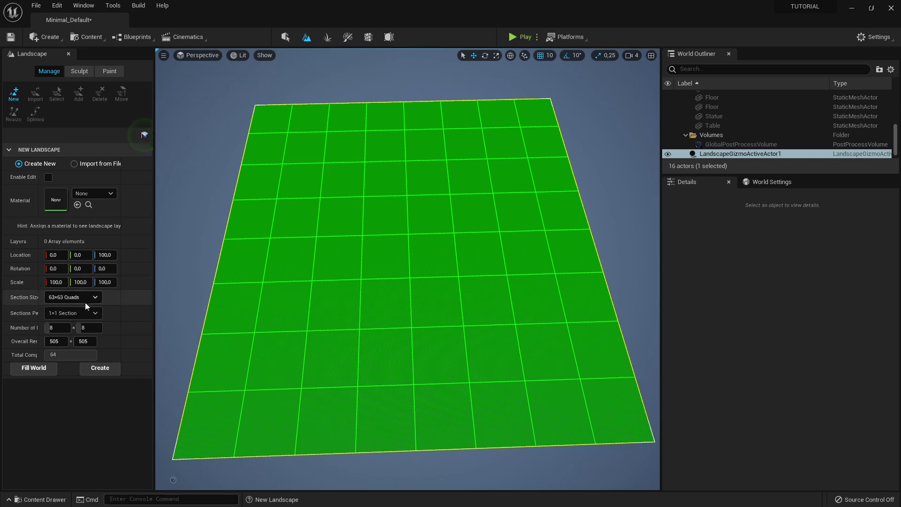
- Raise the landscape's Number of Components to 16×16
click(56, 328)
text(16)
key(Return)
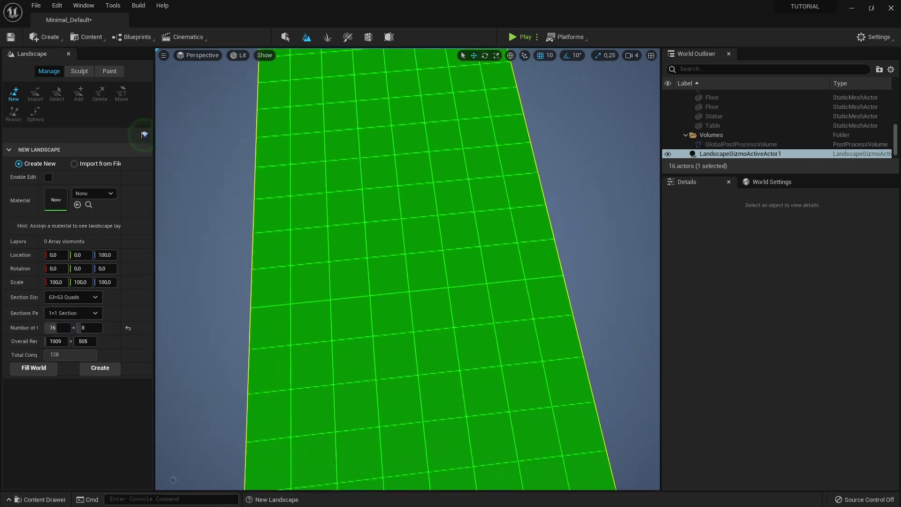
drag(85, 330, 108, 330)
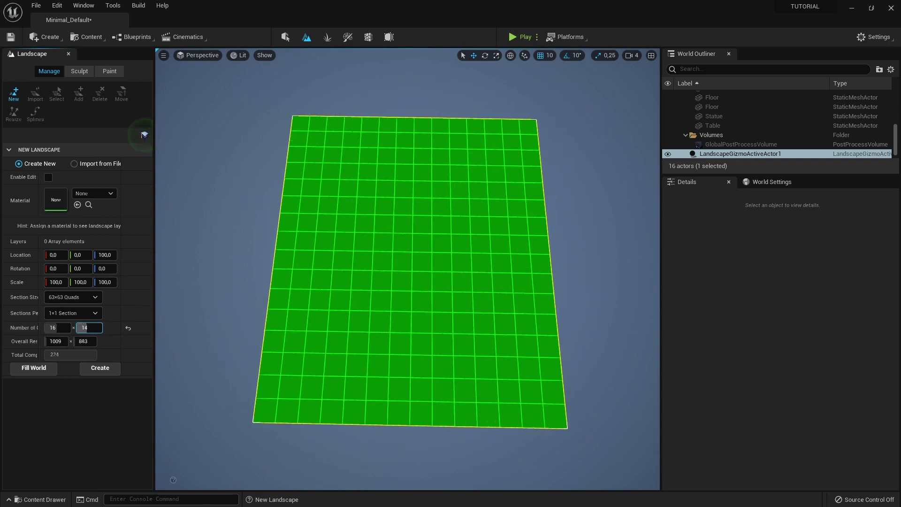
drag(108, 330, 117, 330)
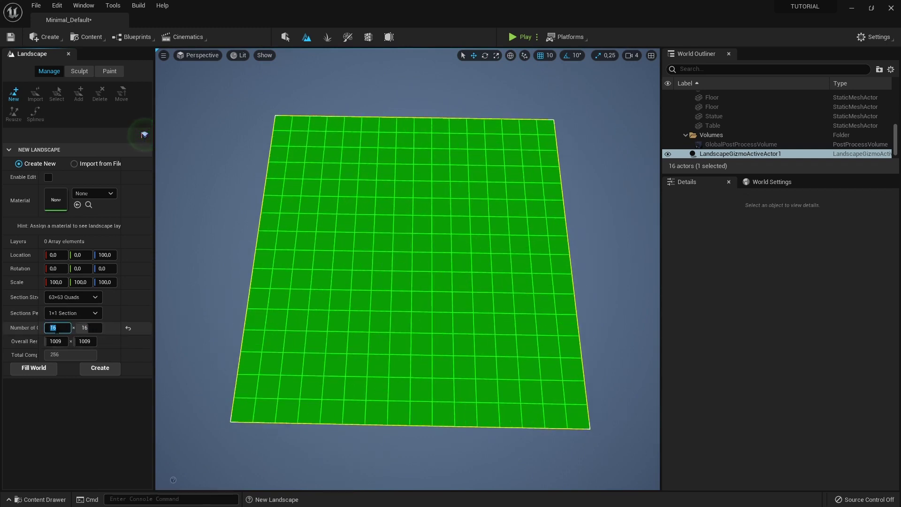
- Reset Number of Components to 8×8 and pick a Sections Per Component value
text(8)
key(Tab)
text(8)
key(Return)
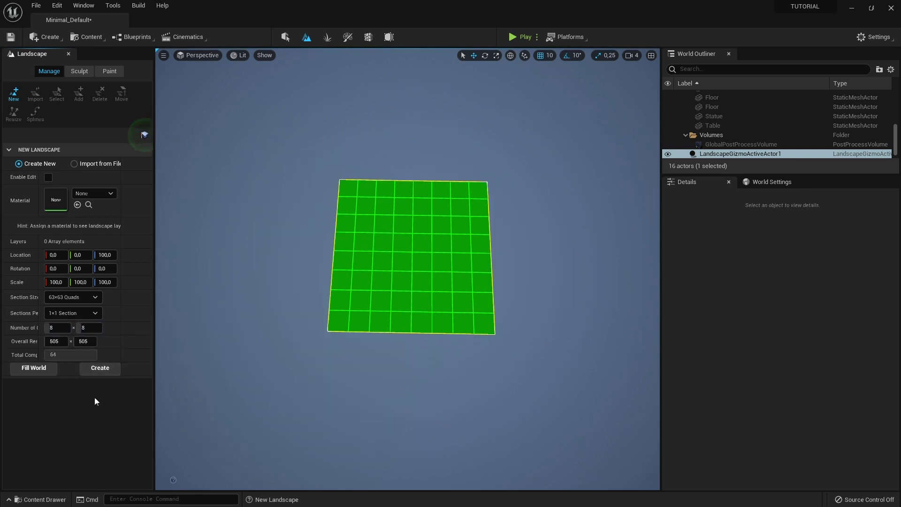
click(56, 314)
- Apply 2×2 sections per component, then revert to 1×1 section
click(75, 336)
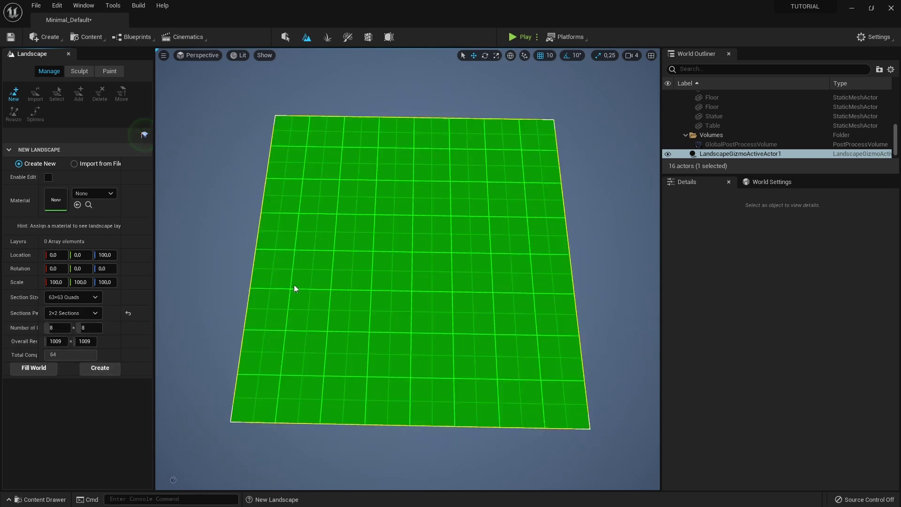
click(85, 314)
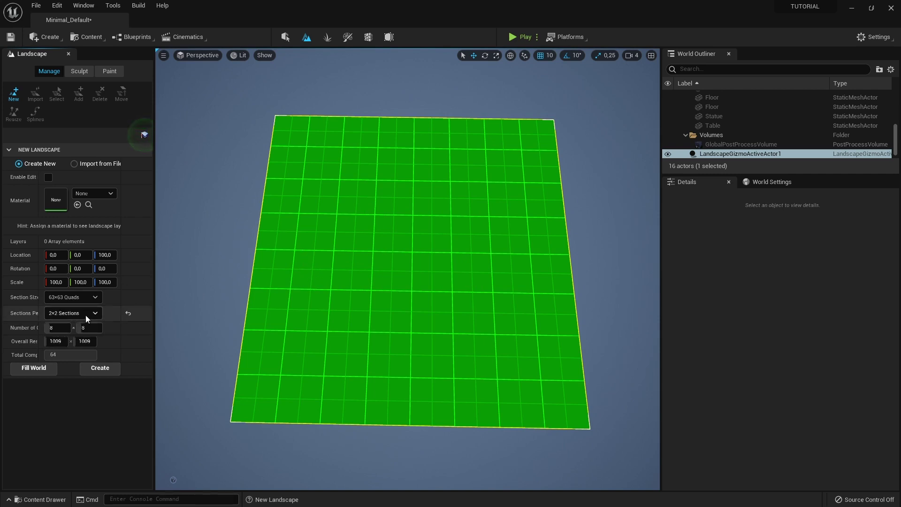
click(70, 326)
- Compare section sizes 255×255, 63×63 and 7×7 quads, settling on 63×63
click(75, 296)
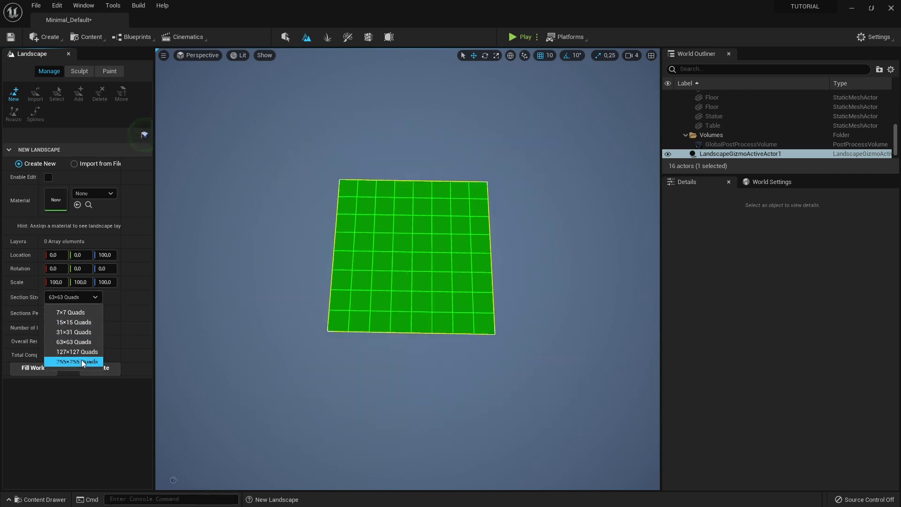
click(80, 360)
click(78, 302)
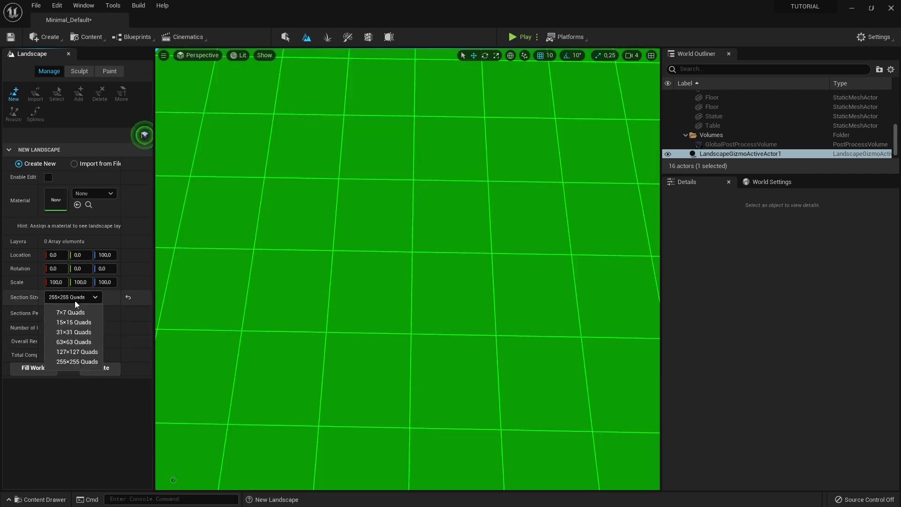
click(74, 341)
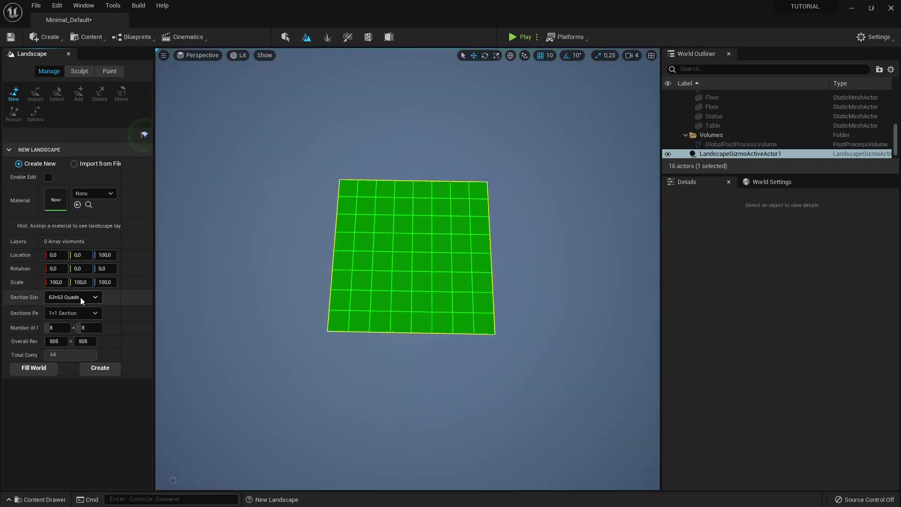
click(80, 297)
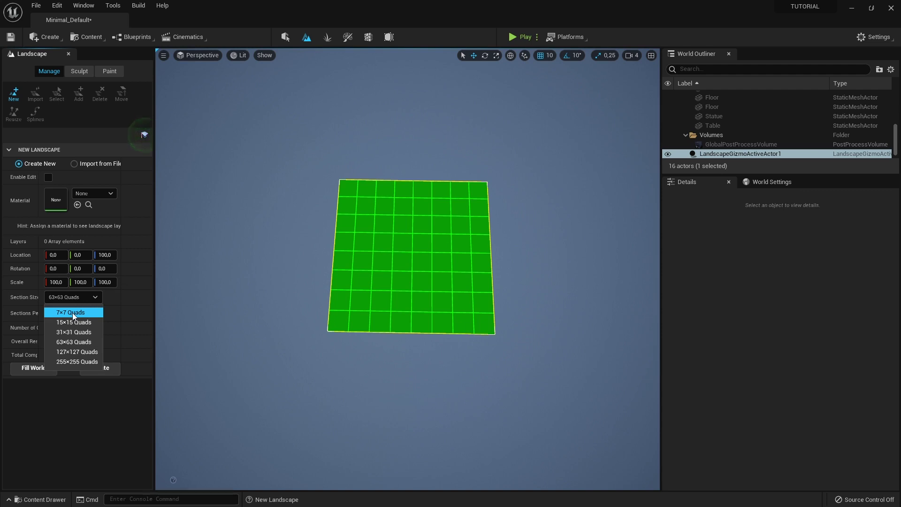
click(72, 312)
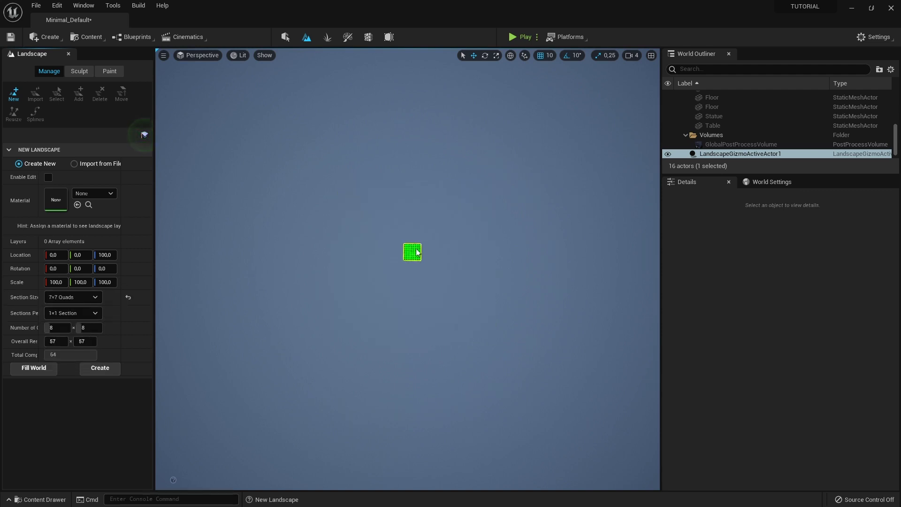
click(58, 297)
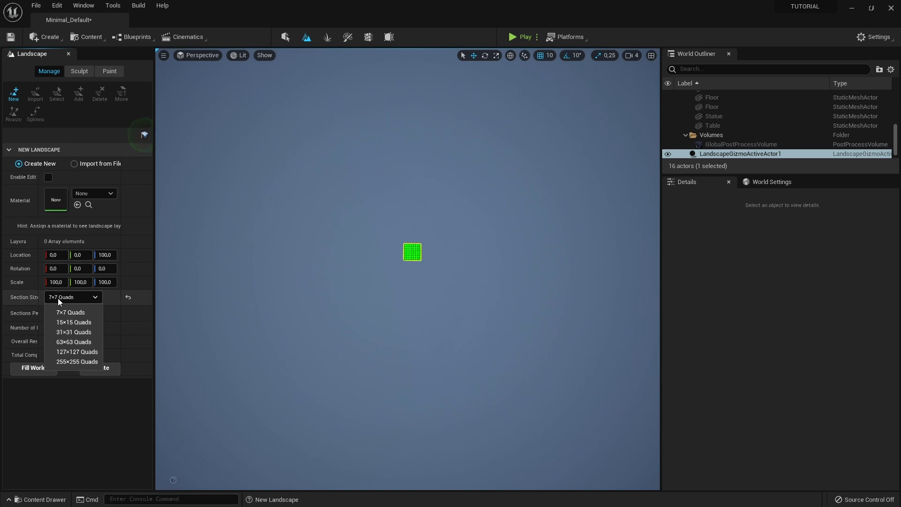
click(66, 343)
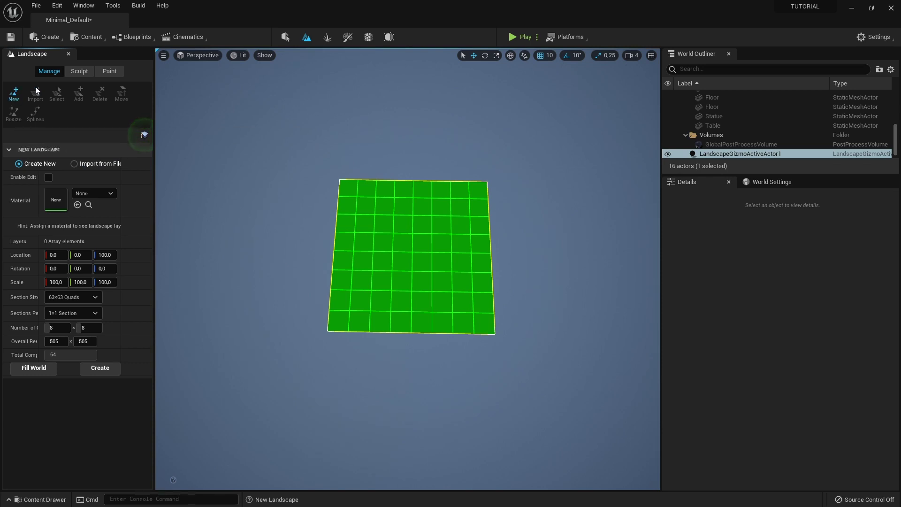
- Create the landscape and select Landscape1 in Select mode
click(99, 371)
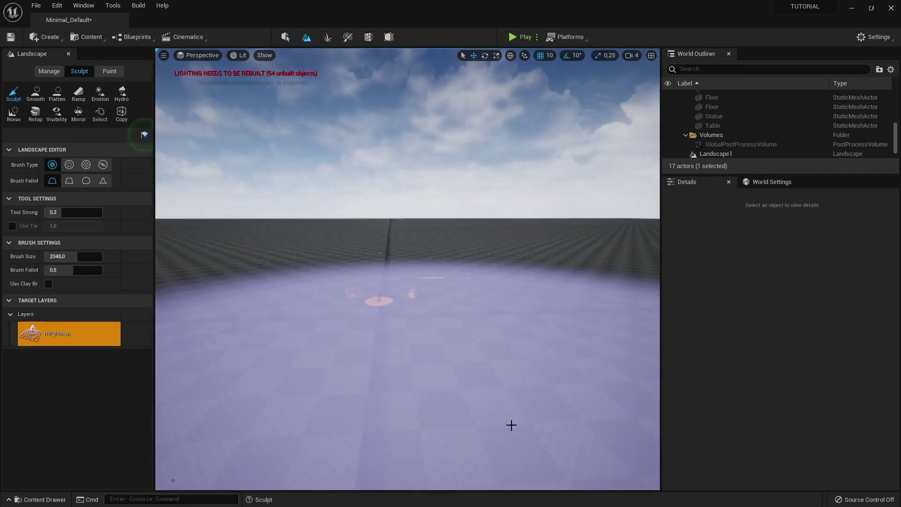
key(shift+1)
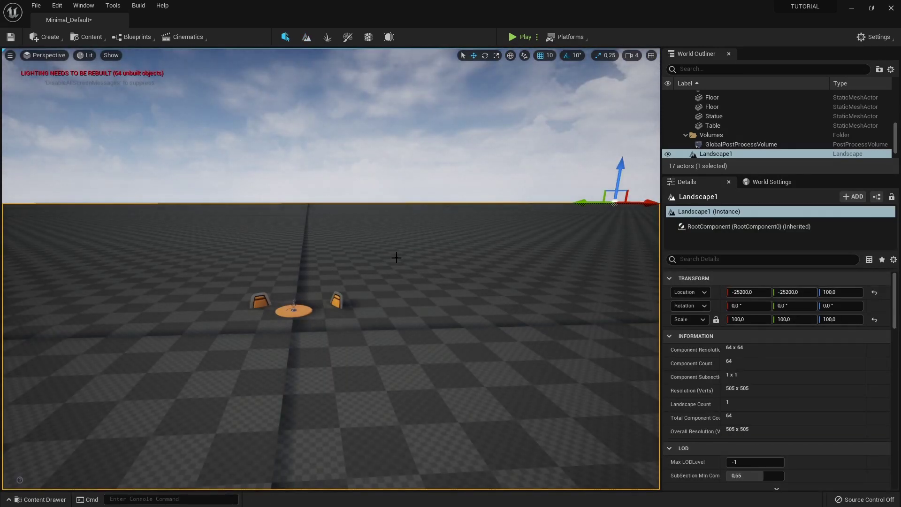
click(307, 37)
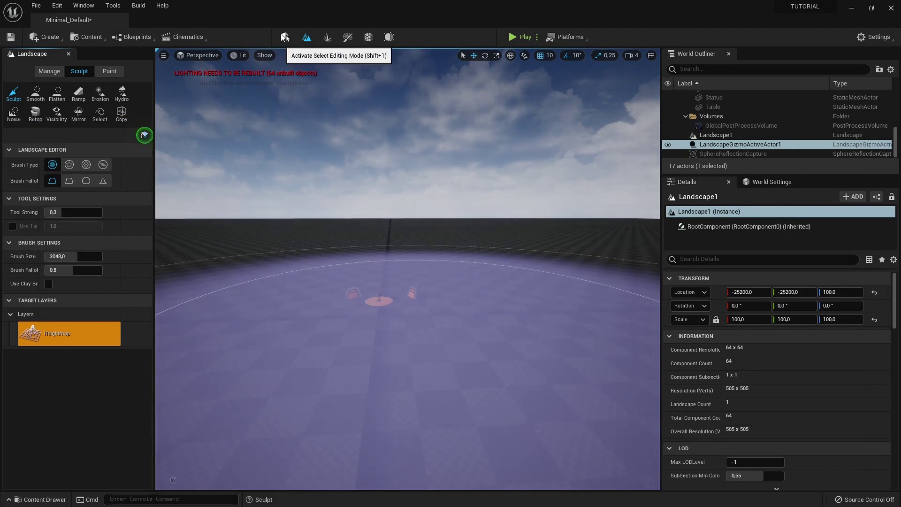
click(284, 37)
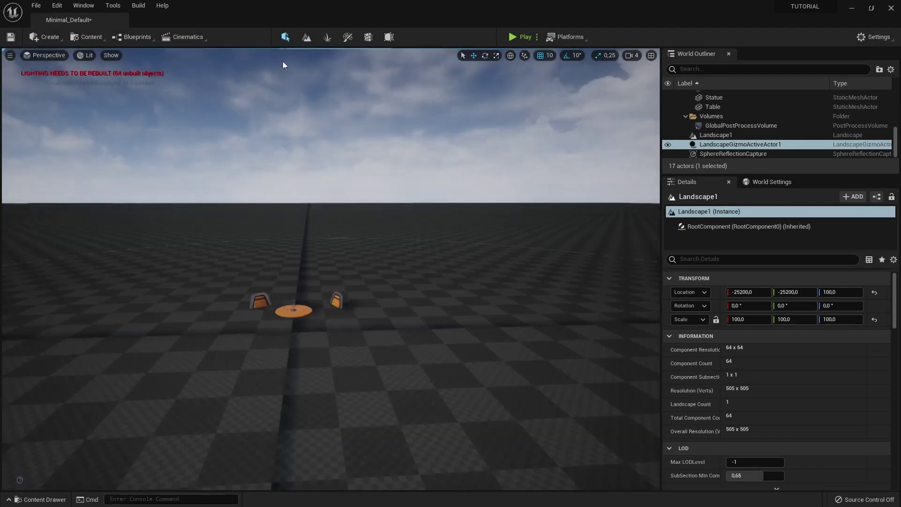
click(227, 283)
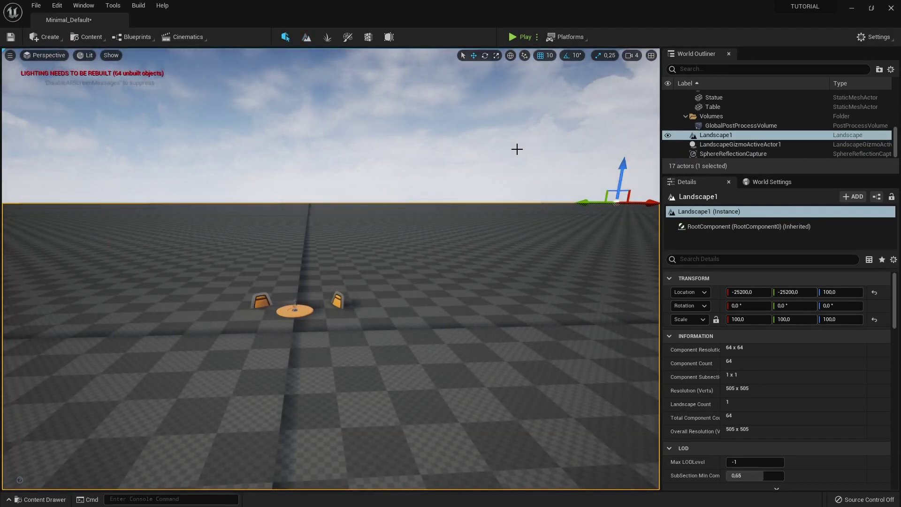
- Adjust Landscape1's Location Z through 172, 94 and 29 to 31, then frame it
drag(619, 166, 623, 167)
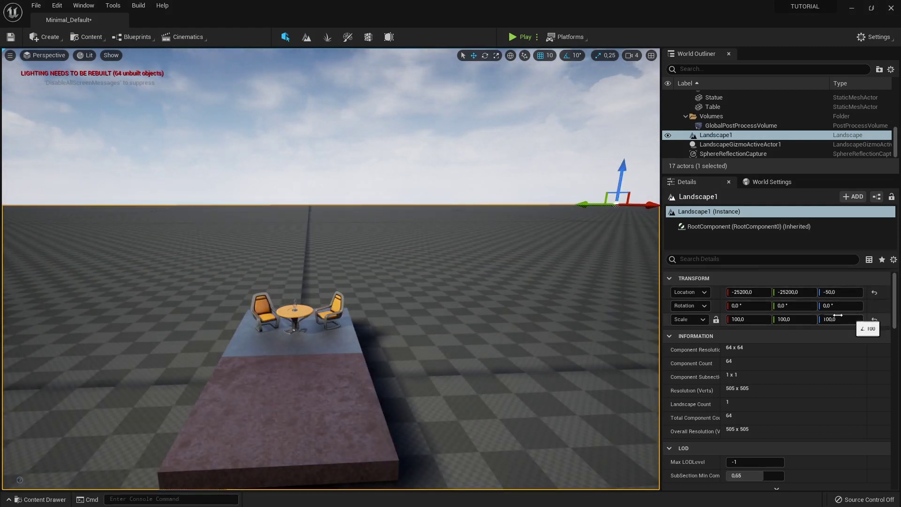
click(828, 293)
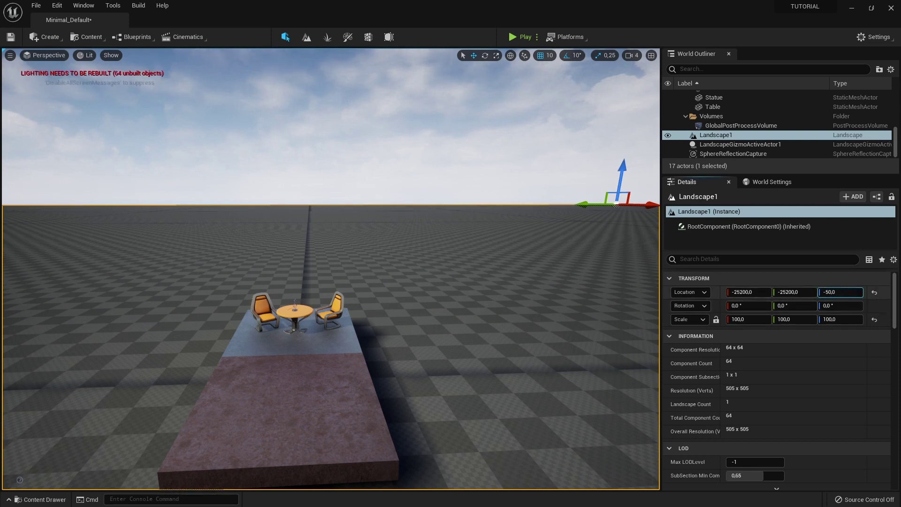
text(172)
key(Return)
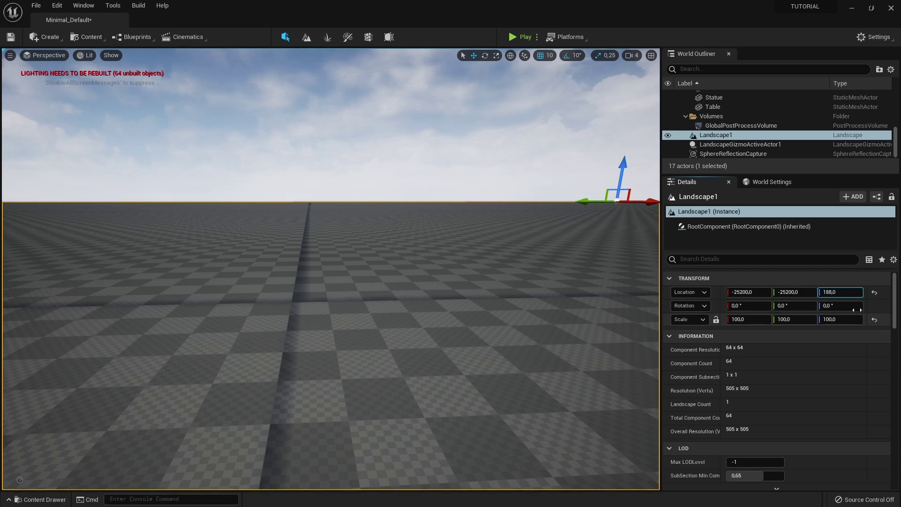
text(94)
key(Return)
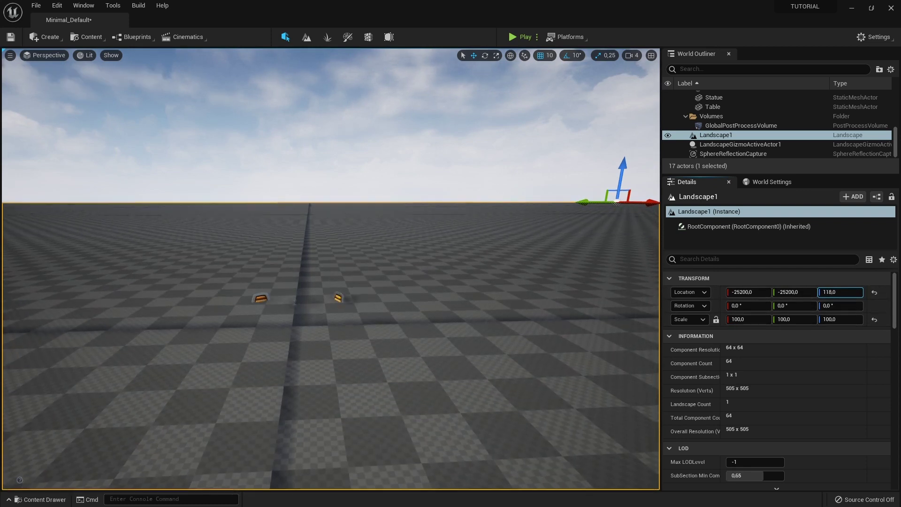
text(29)
key(Return)
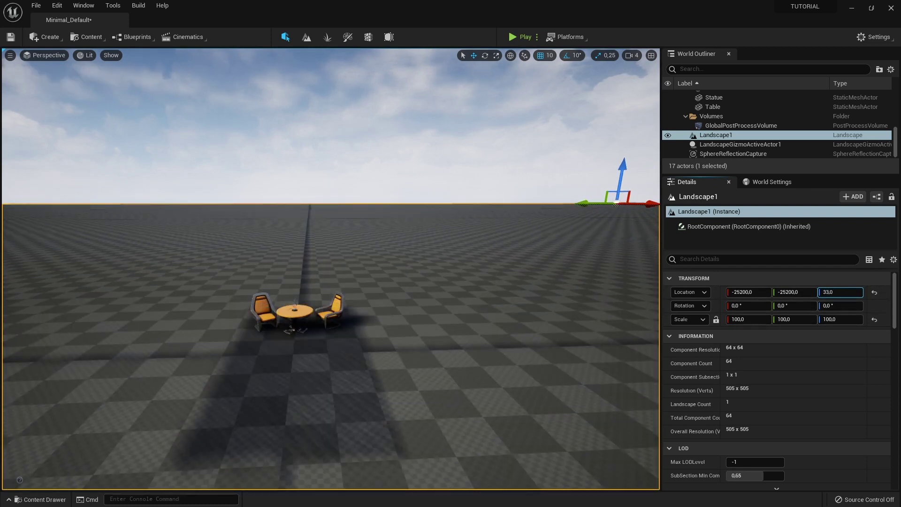
text(31)
key(Return)
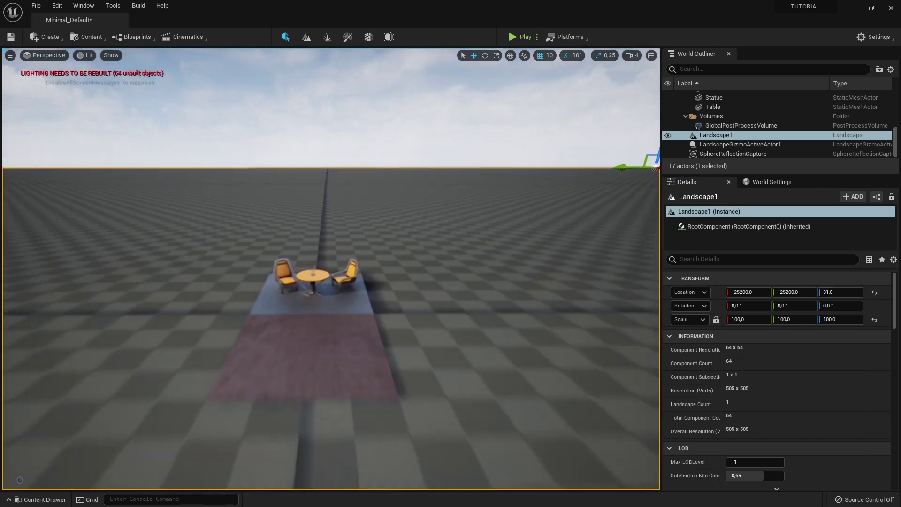
right_drag(330, 267, 331, 282)
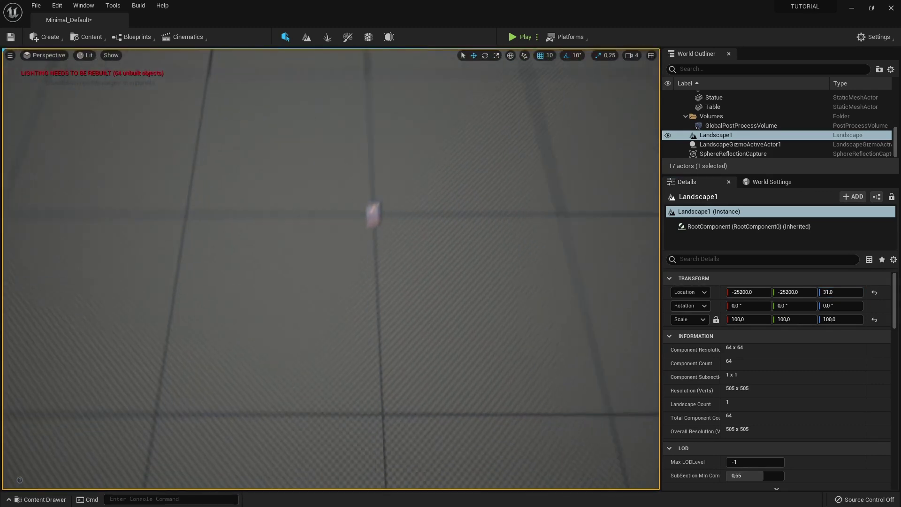
key(f)
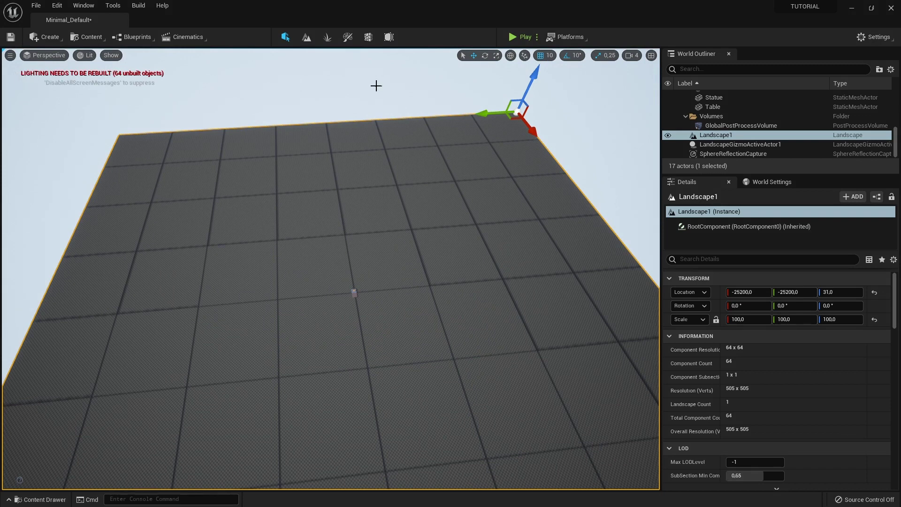
- Set Build > Lighting Quality to Production
click(142, 7)
click(143, 8)
click(144, 9)
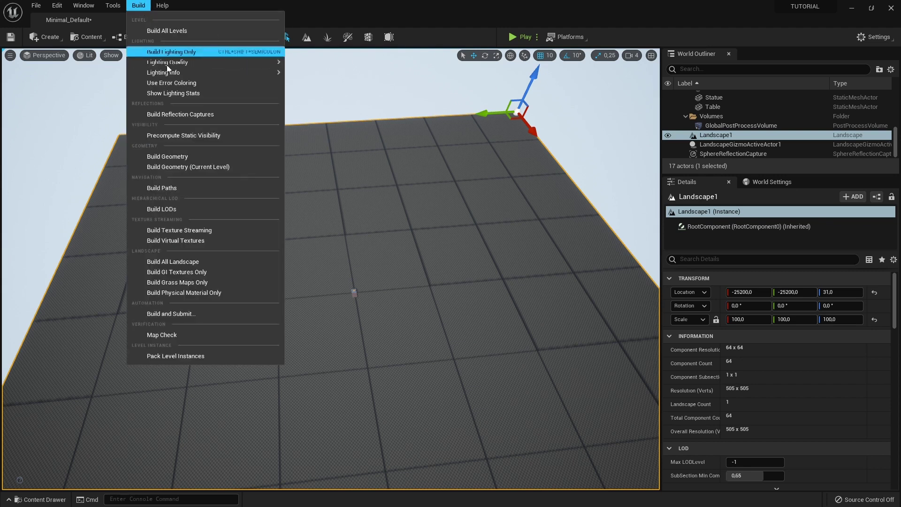
mouse_move(199, 61)
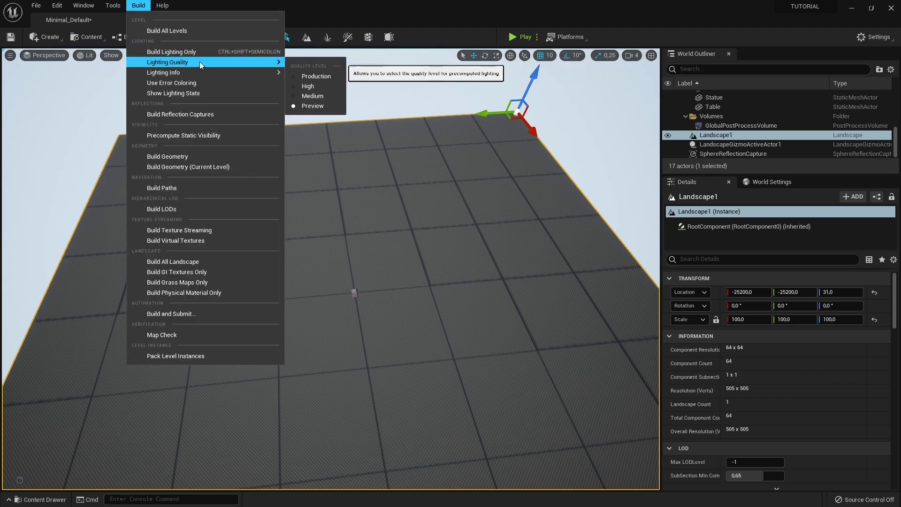
click(314, 77)
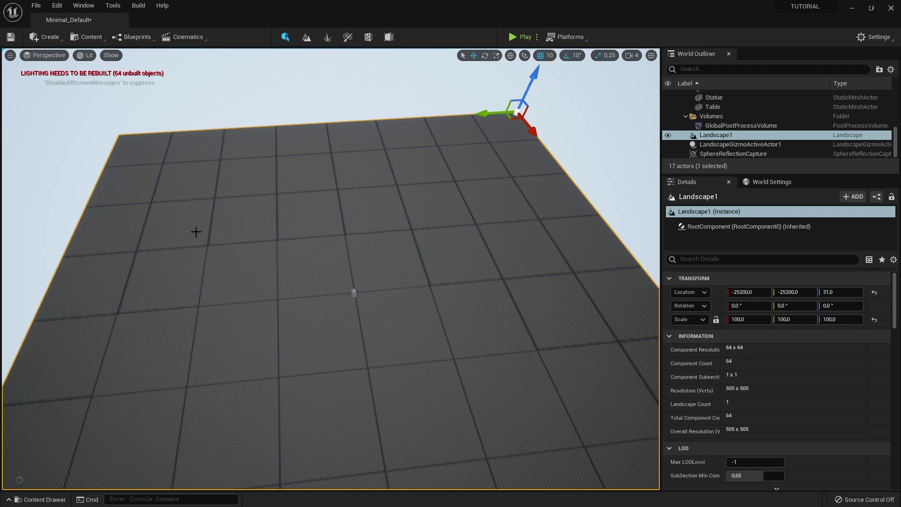
right_drag(196, 232, 254, 146)
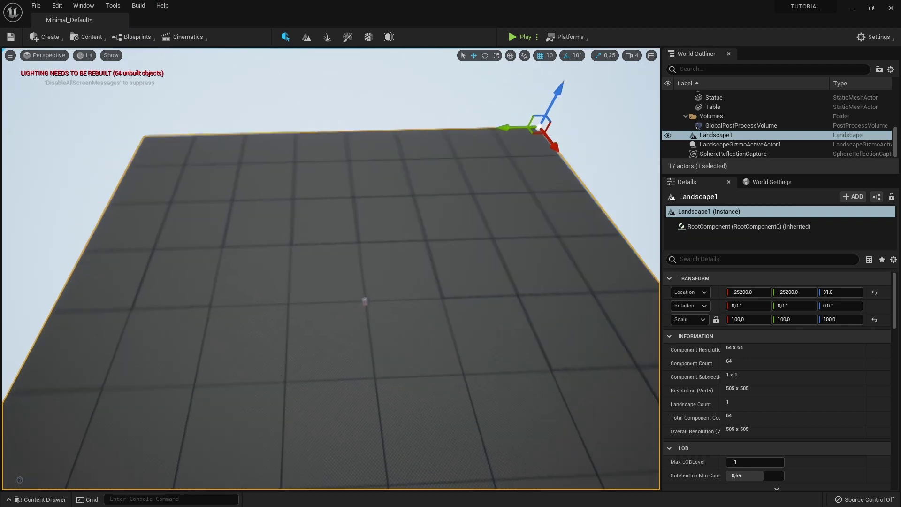
- Switch to Landscape mode and sculpt a raised bump and ridge into the terrain
click(305, 40)
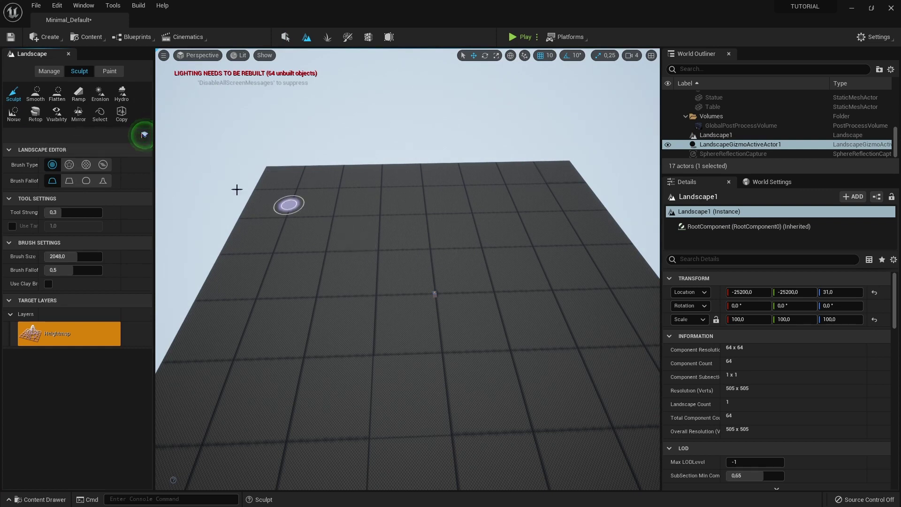
right_drag(237, 189, 220, 155)
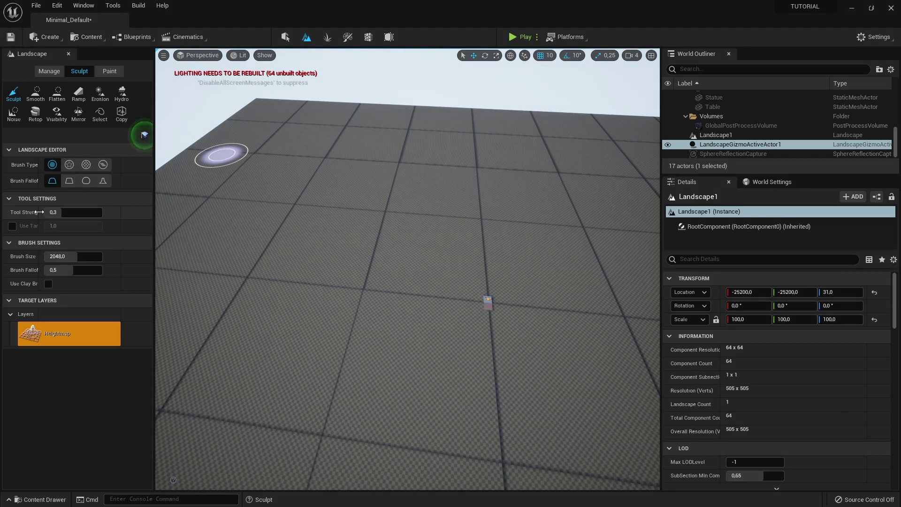
drag(39, 212, 56, 216)
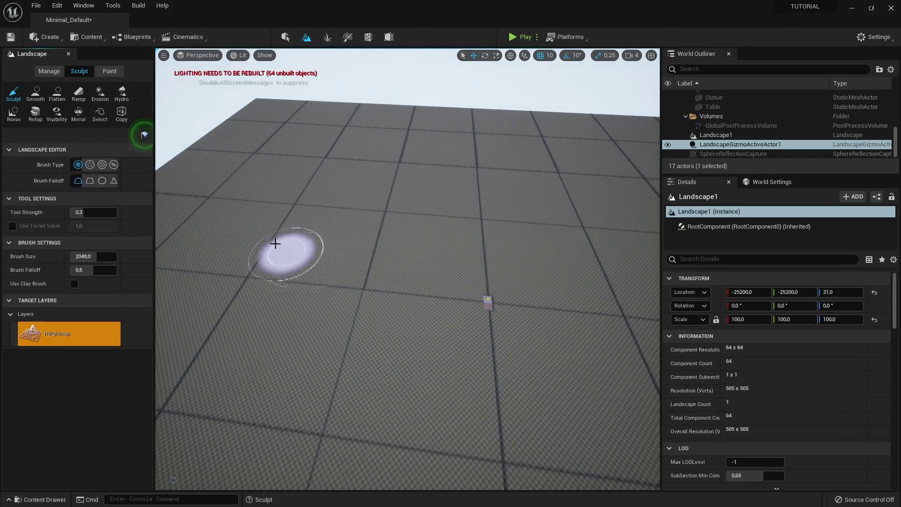
mouse_move(307, 207)
mouse_down()
mouse_move(261, 245)
mouse_move(291, 201)
mouse_move(154, 220)
mouse_up()
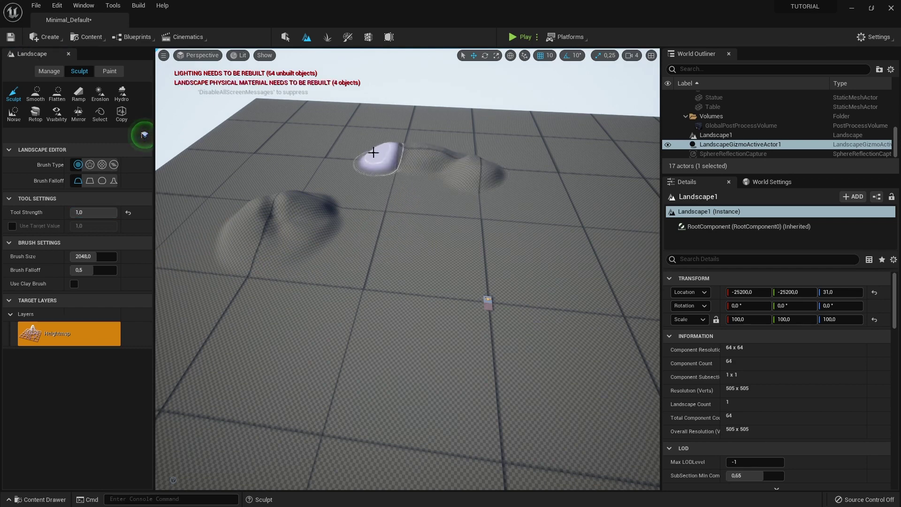
right_drag(241, 282, 242, 254)
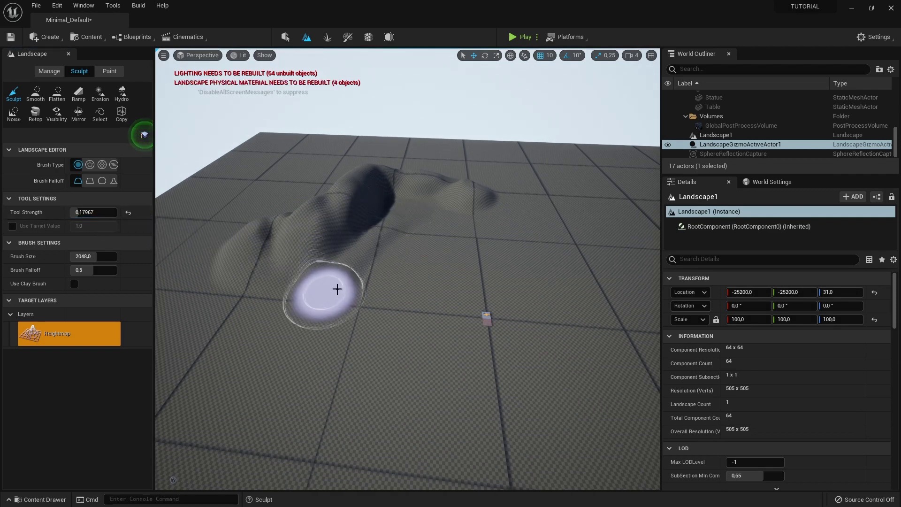
mouse_move(387, 221)
mouse_down()
mouse_move(381, 252)
mouse_move(466, 249)
mouse_up()
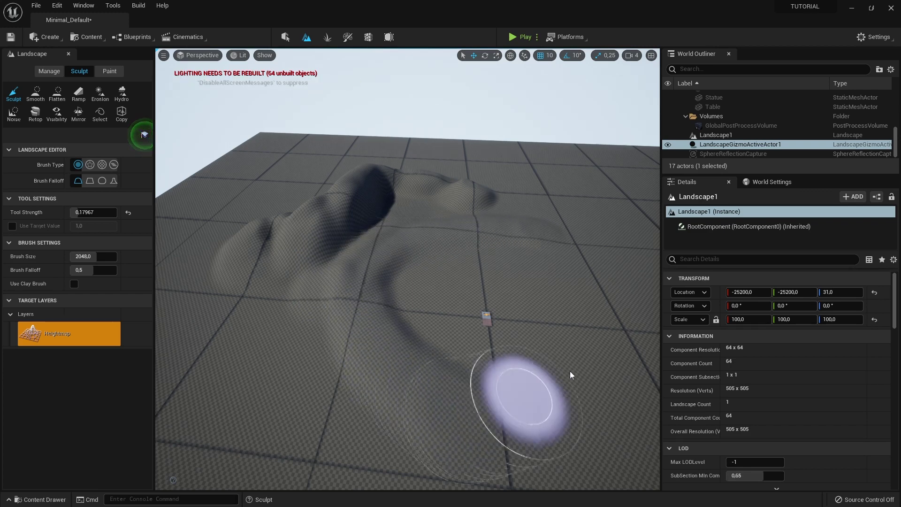
mouse_move(322, 267)
right_down()
mouse_move(324, 197)
mouse_move(323, 282)
right_up()
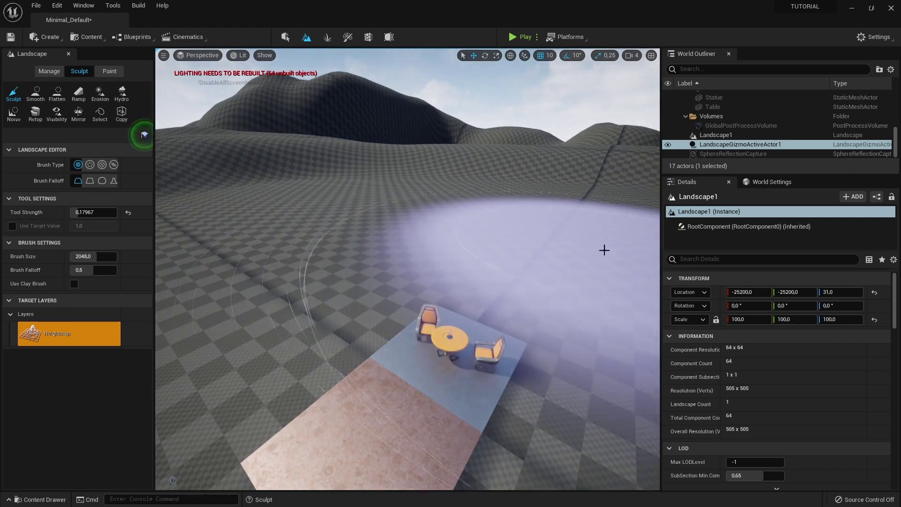
- Fly the camera to the table and launch a Play-in-Editor test
right_drag(436, 173, 436, 140)
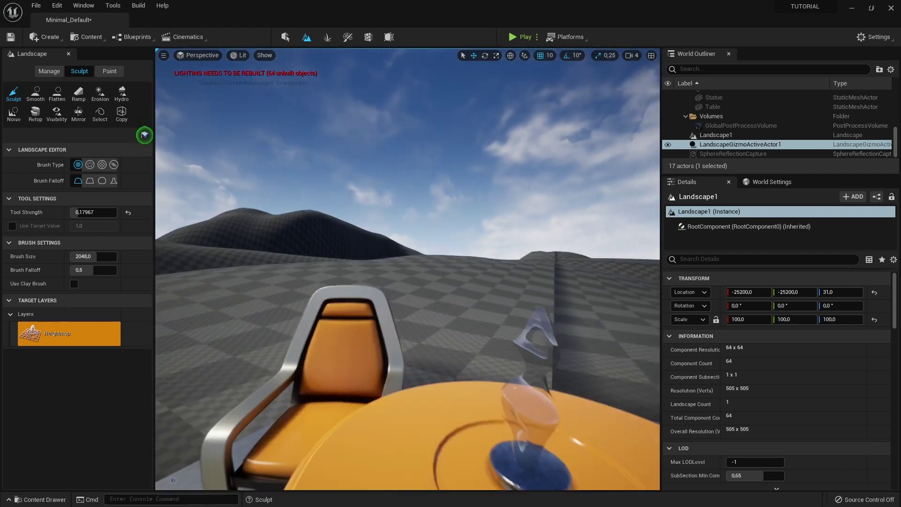
right_drag(484, 169, 484, 163)
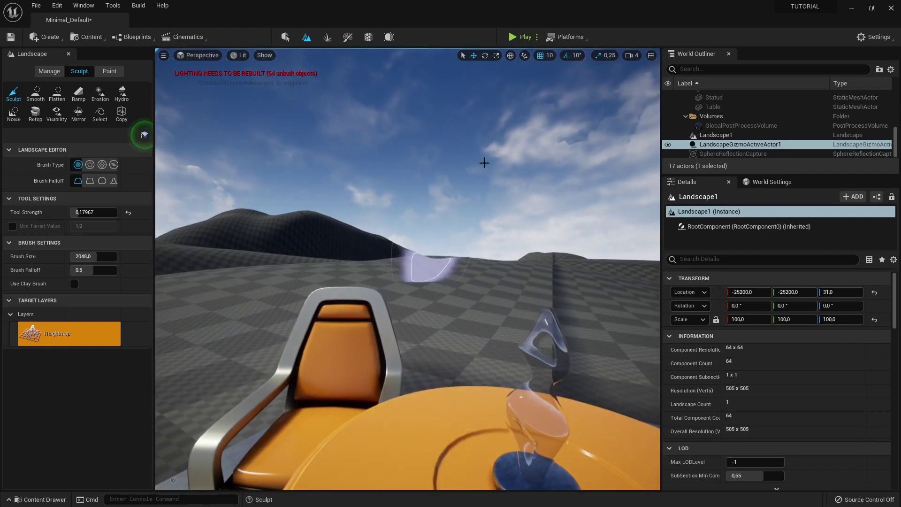
click(524, 36)
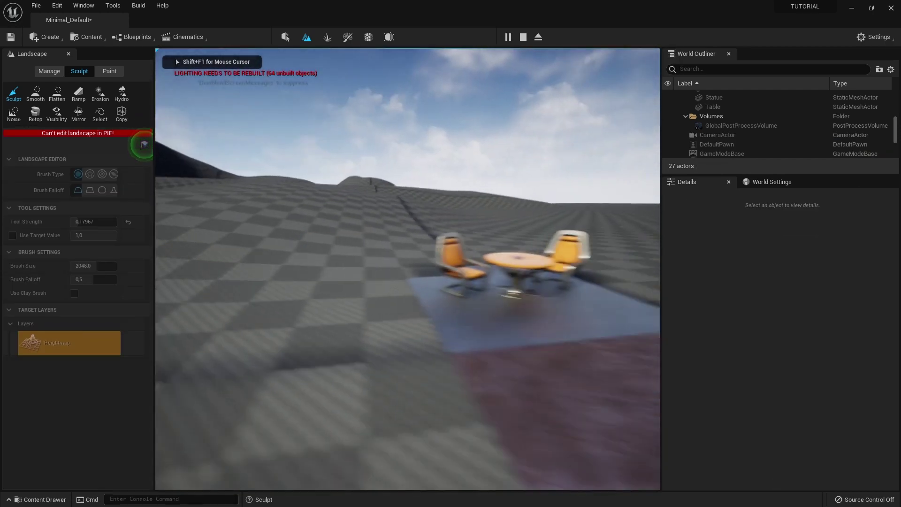
- End the Play session with Esc and fly back toward the table and chairs
key(Escape)
mouse_move(407, 269)
right_down()
mouse_move(412, 185)
mouse_move(377, 164)
right_up()
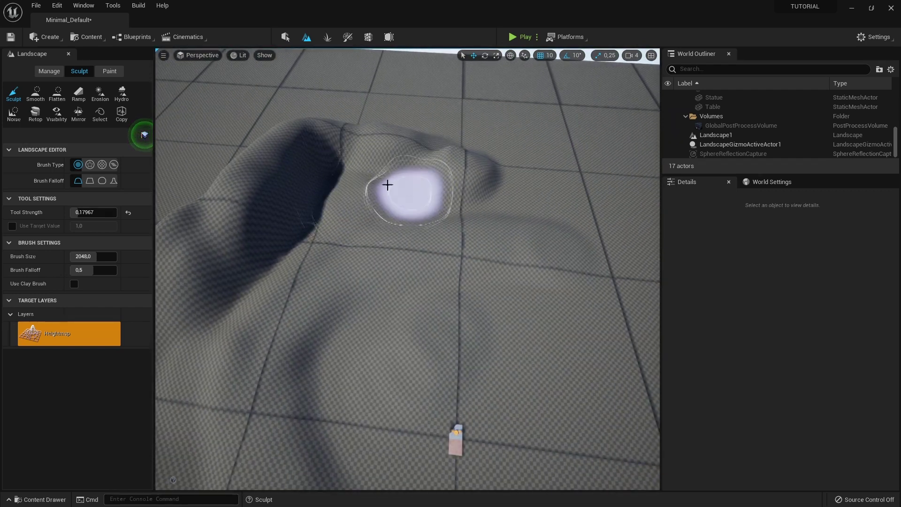
- Sculpt a ridge beside the mound and raise Brush Size from 2048 to about 3214.8
right_drag(387, 185, 402, 199)
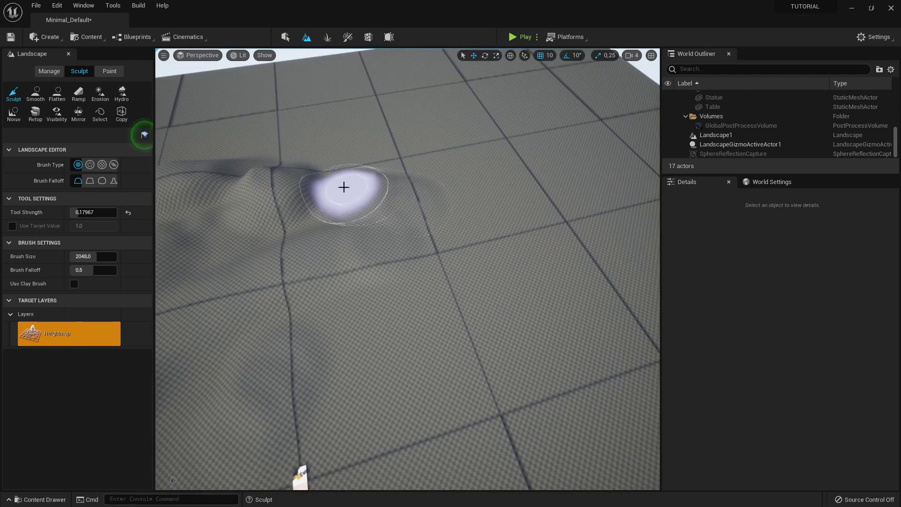
right_drag(447, 241, 448, 241)
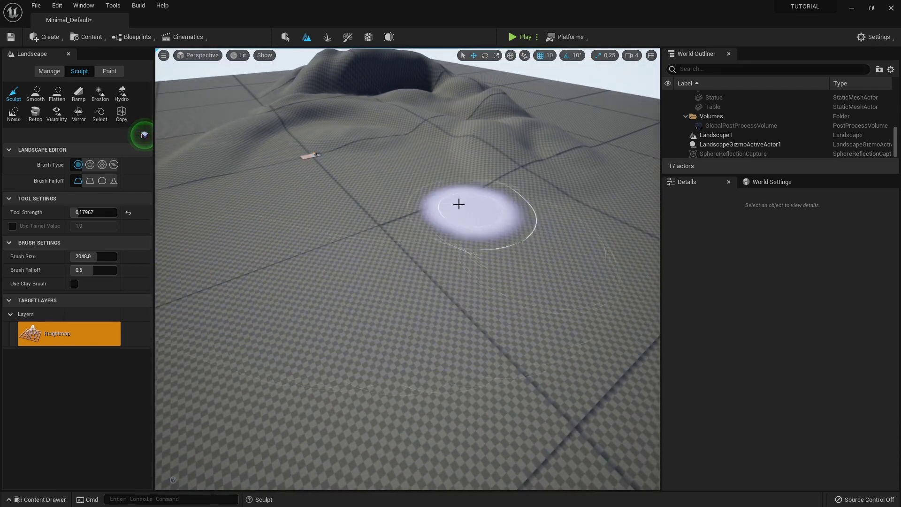
right_drag(458, 204, 459, 203)
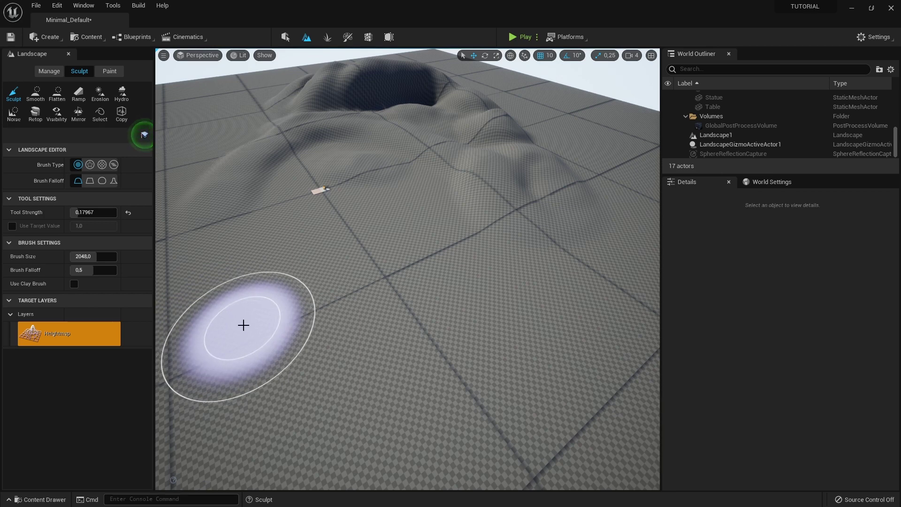
mouse_move(243, 324)
mouse_down()
mouse_move(422, 330)
mouse_move(562, 227)
mouse_up()
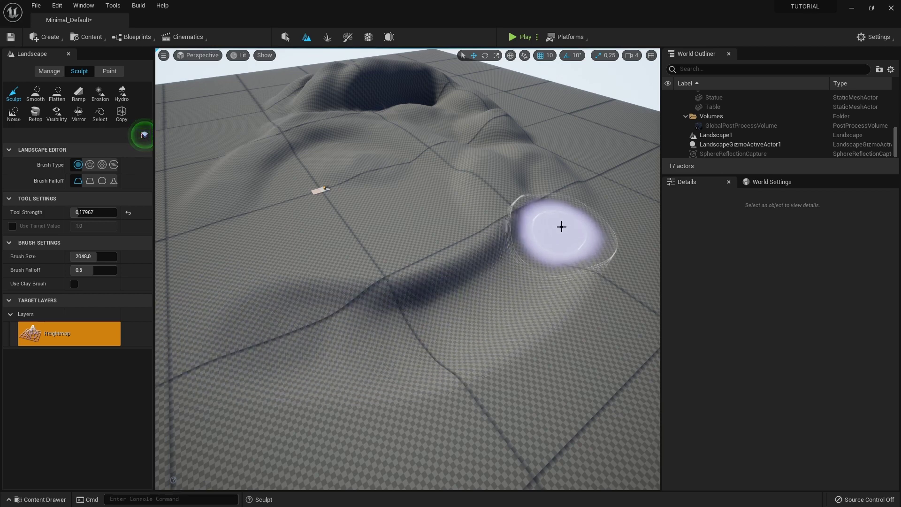
right_drag(305, 344, 306, 248)
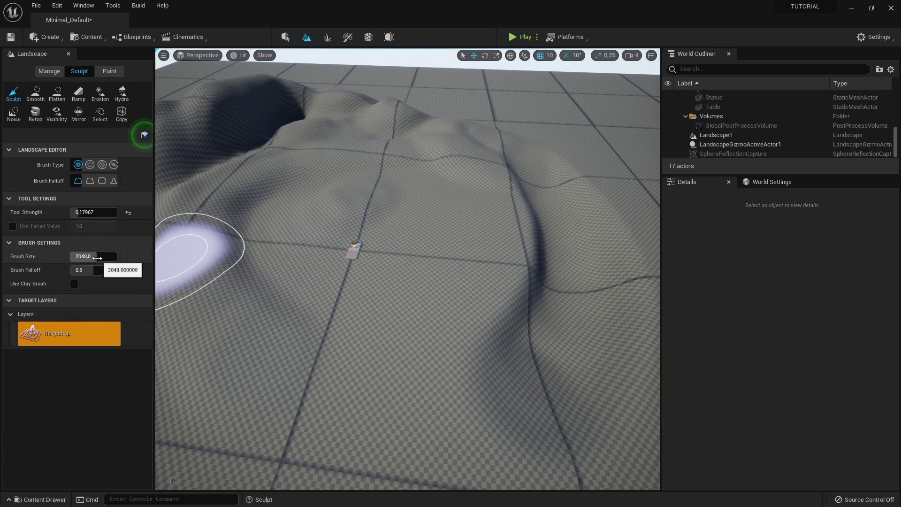
drag(99, 257, 122, 257)
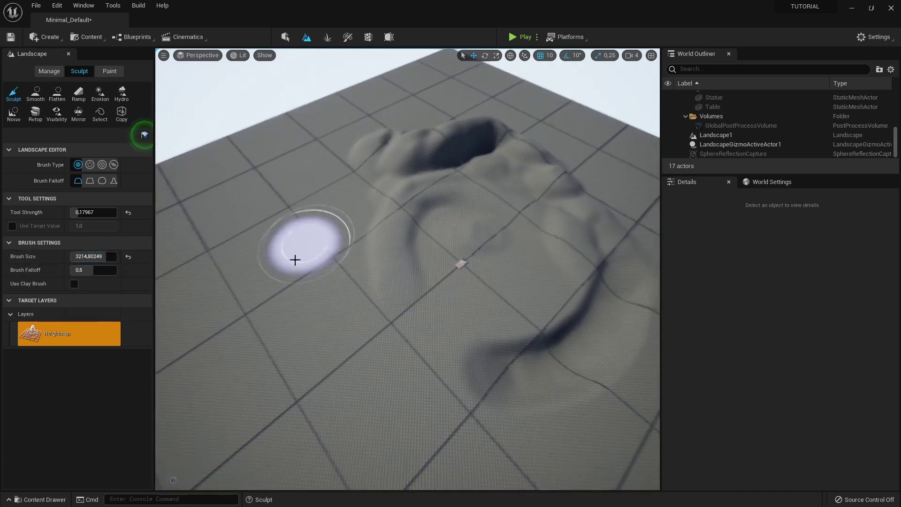
key(bracketright)
key(bracketright)
key(bracketright)
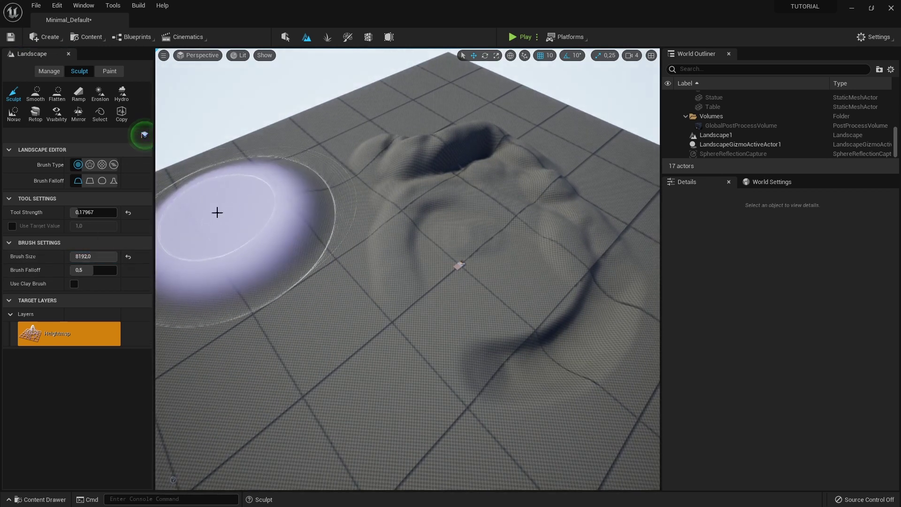
mouse_move(215, 221)
mouse_down()
mouse_move(265, 158)
mouse_move(341, 122)
mouse_up()
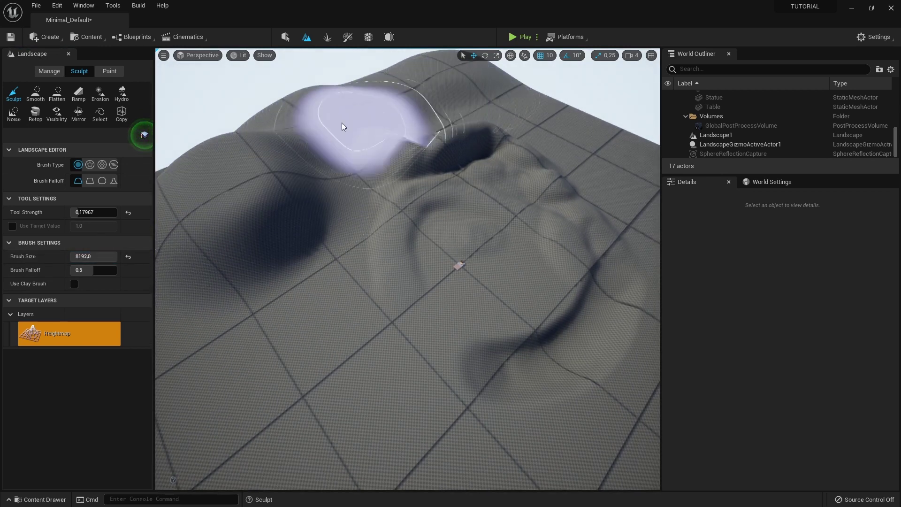
right_drag(342, 122, 185, 185)
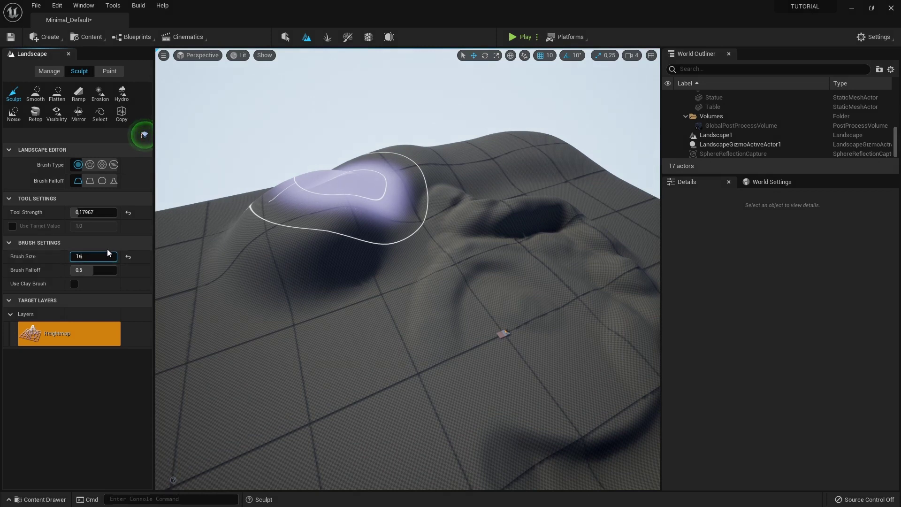
text(16000)
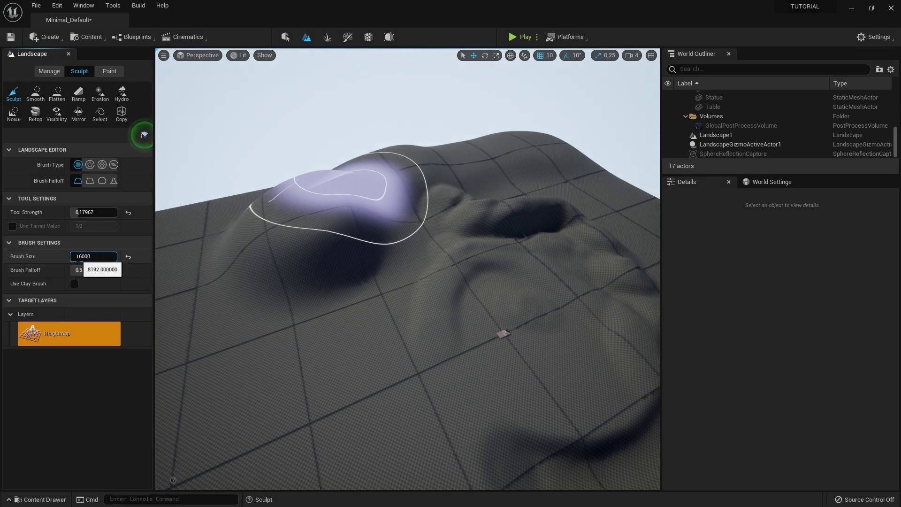
key(Return)
drag(230, 269, 471, 190)
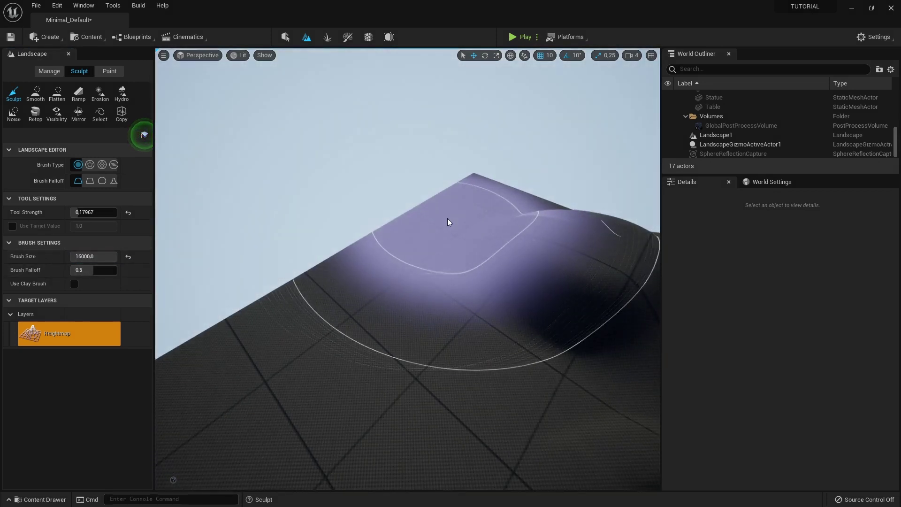
right_drag(470, 190, 326, 201)
text(1000)
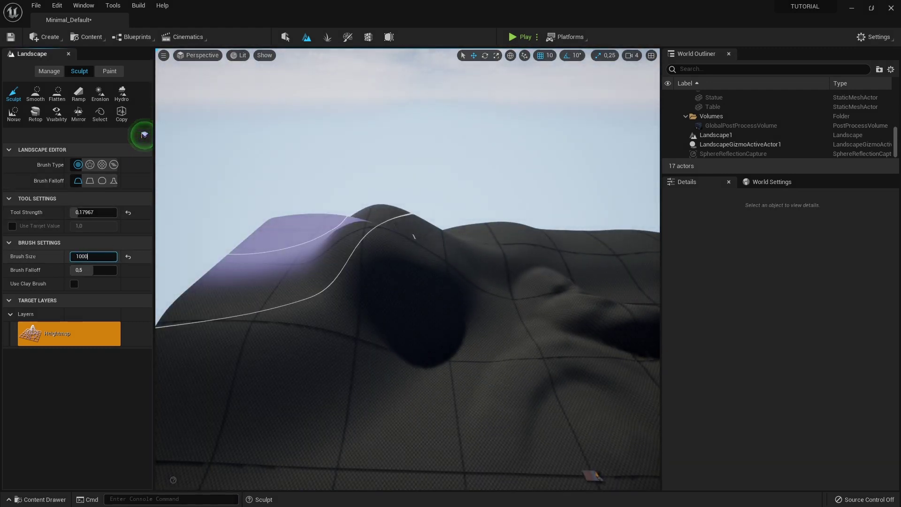
key(Return)
mouse_move(322, 312)
right_down()
mouse_move(328, 282)
mouse_move(291, 288)
right_up()
mouse_move(292, 288)
mouse_down()
mouse_move(439, 313)
mouse_move(358, 196)
mouse_up()
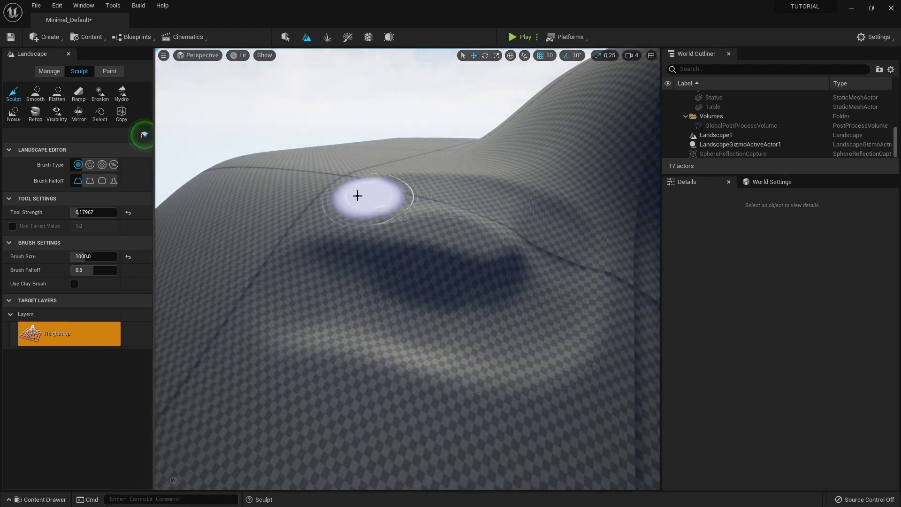
drag(358, 196, 338, 205)
right_drag(338, 205, 280, 260)
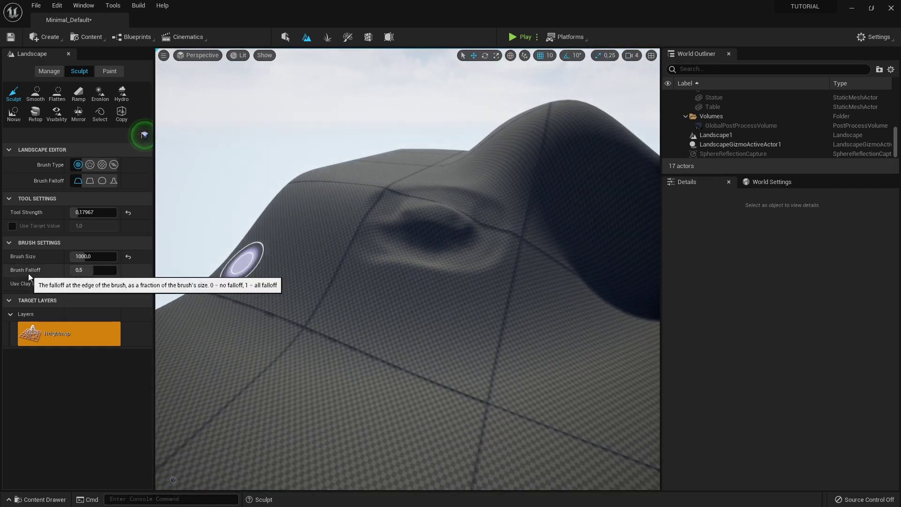
- Raise a soft new bump on the flat ground with strength and falloff at 1.0
scroll(358, 298, up, 5)
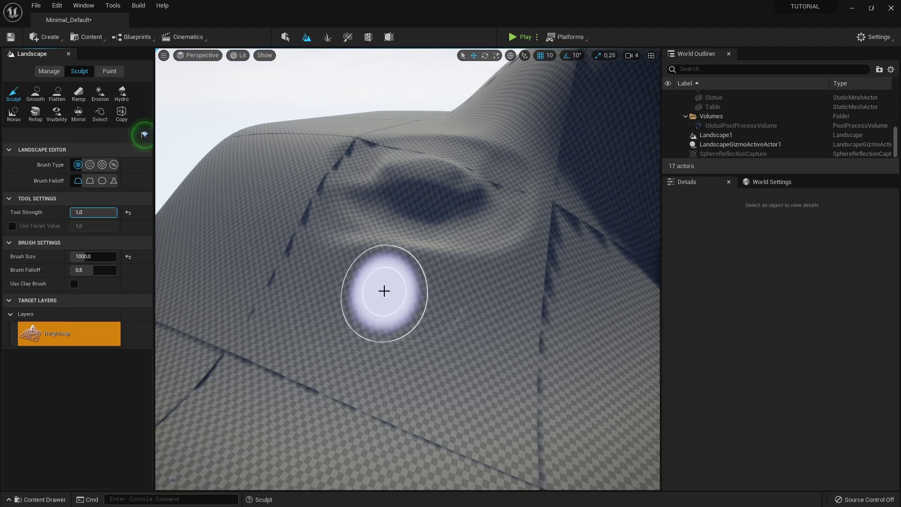
mouse_move(410, 302)
right_down()
mouse_move(385, 300)
mouse_move(577, 348)
mouse_move(554, 300)
mouse_move(132, 284)
right_up()
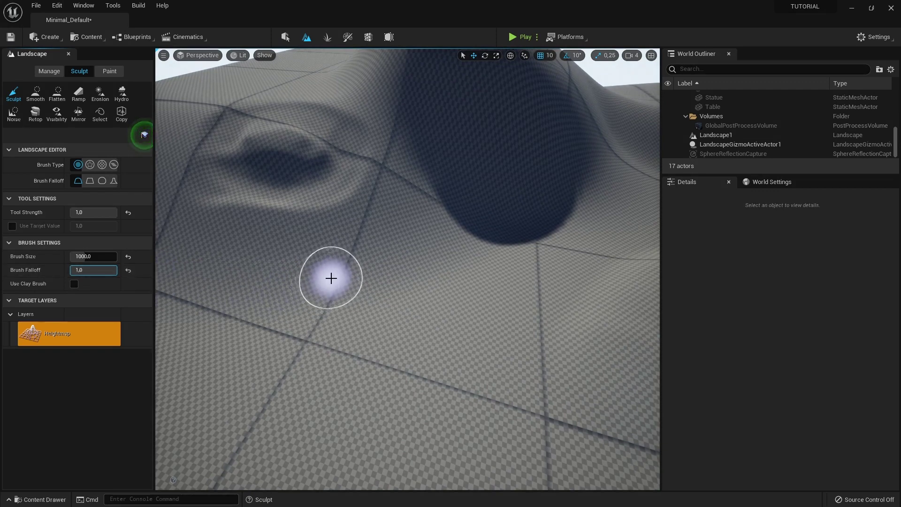
scroll(331, 278, up, 5)
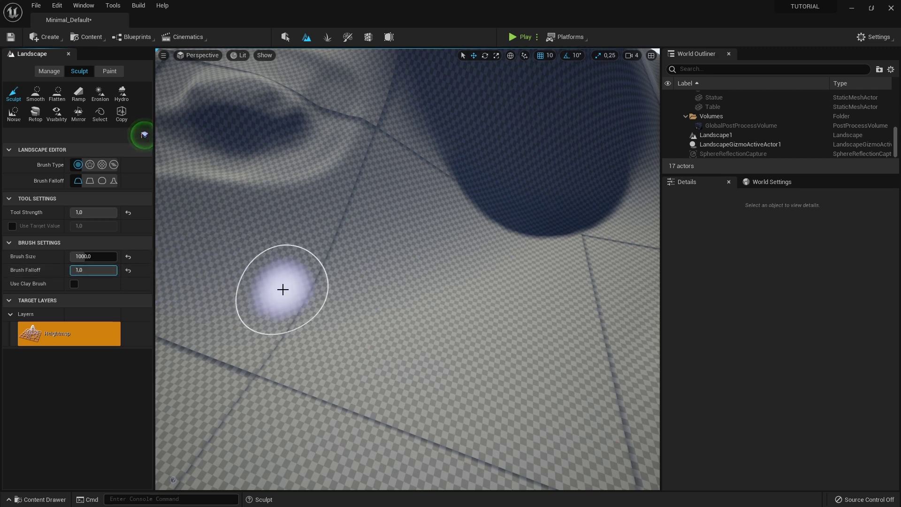
drag(283, 293, 337, 282)
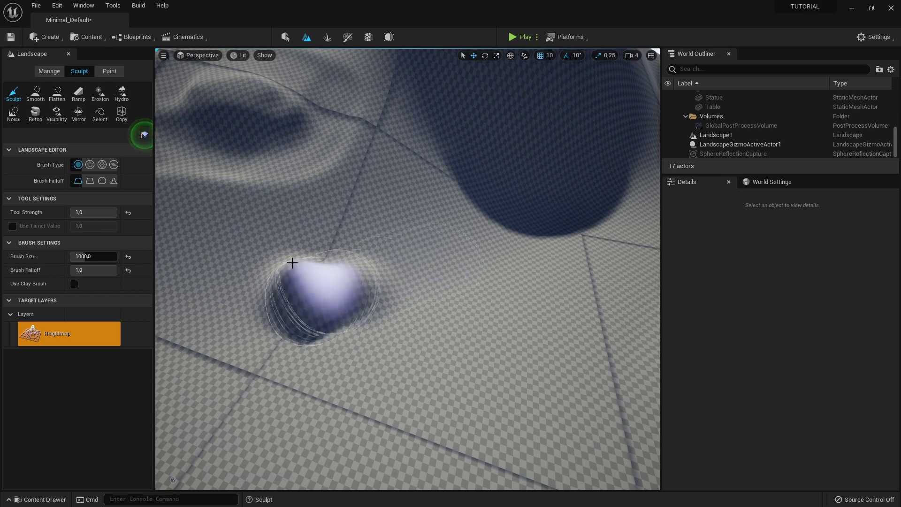
- Set Brush Falloff to 0 and raise a large hard-edged mound
text(0)
key(Return)
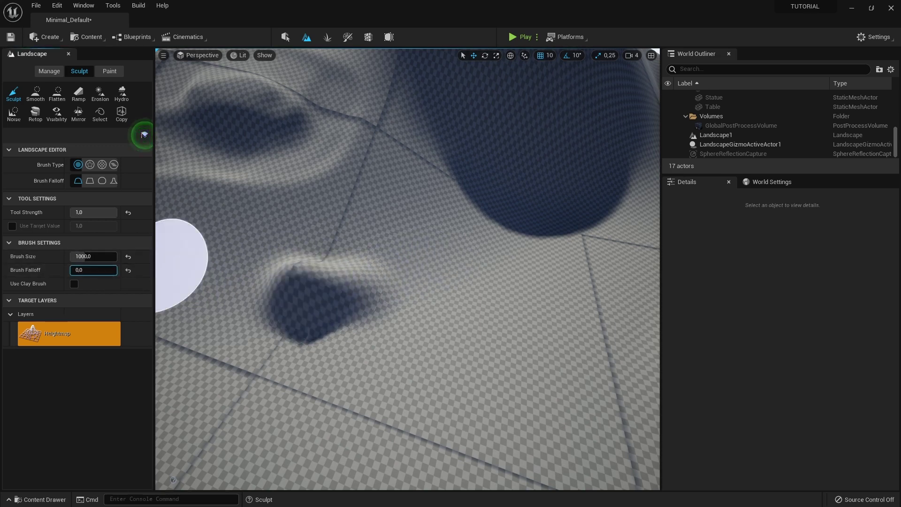
right_drag(203, 255, 362, 259)
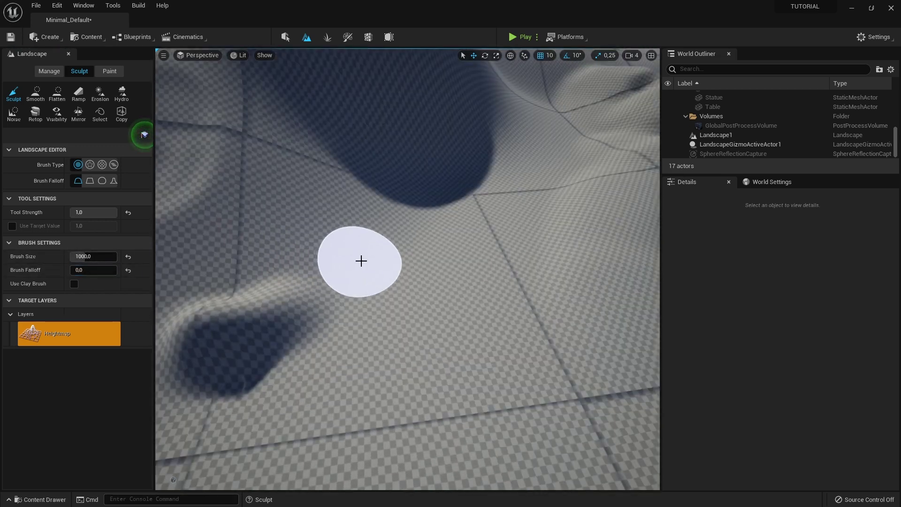
mouse_move(422, 249)
mouse_down()
mouse_move(517, 319)
mouse_move(531, 317)
mouse_up()
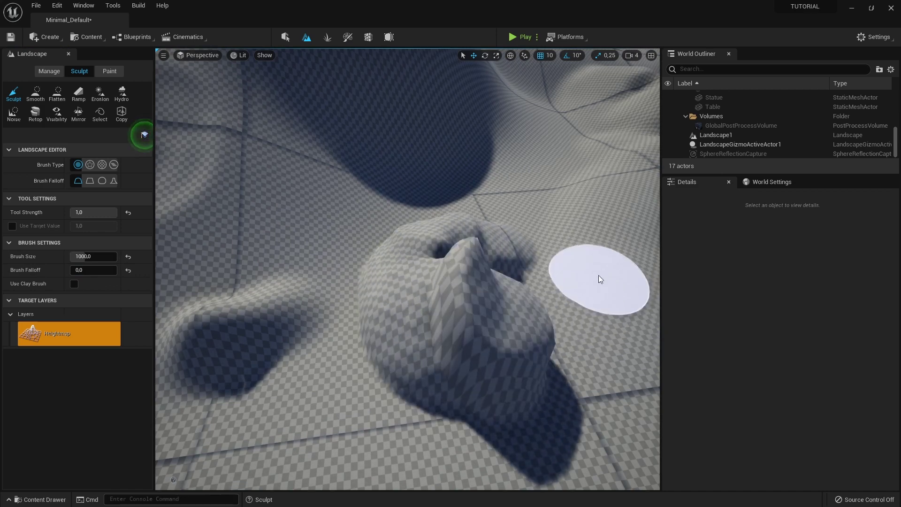
mouse_move(485, 259)
right_down()
mouse_move(474, 244)
mouse_move(328, 179)
mouse_move(471, 167)
mouse_move(490, 135)
right_up()
- Set Brush Falloff to 1 and raise a tall cone-shaped peak beside the mounds
text(1)
key(Return)
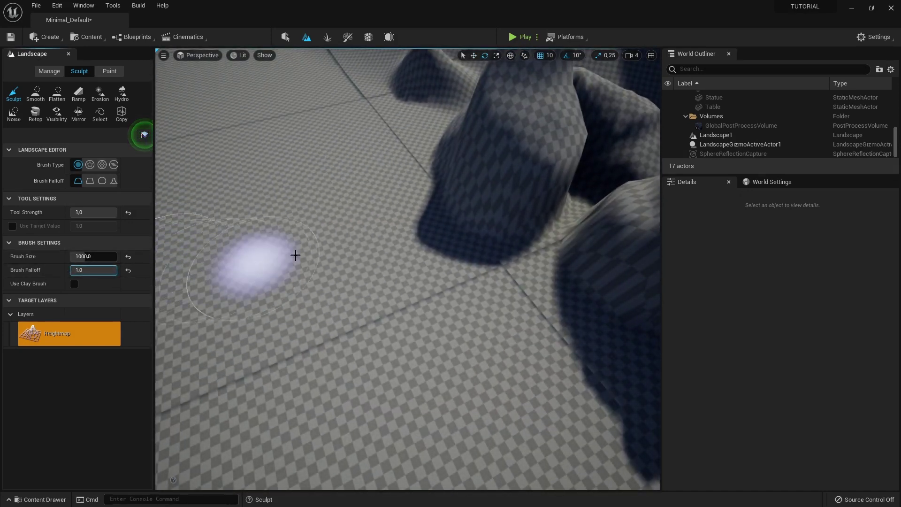
scroll(296, 256, down, 2)
drag(298, 241, 303, 239)
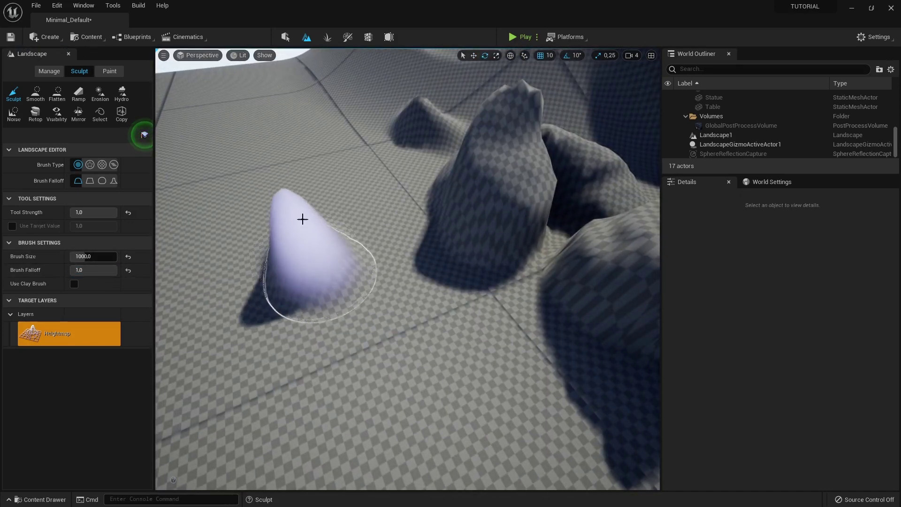
scroll(303, 219, down, 10)
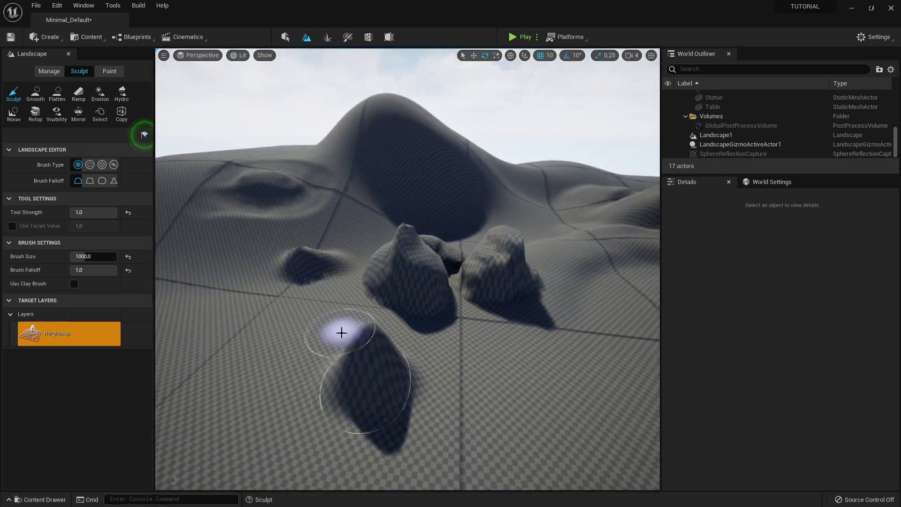
right_drag(359, 325, 596, 294)
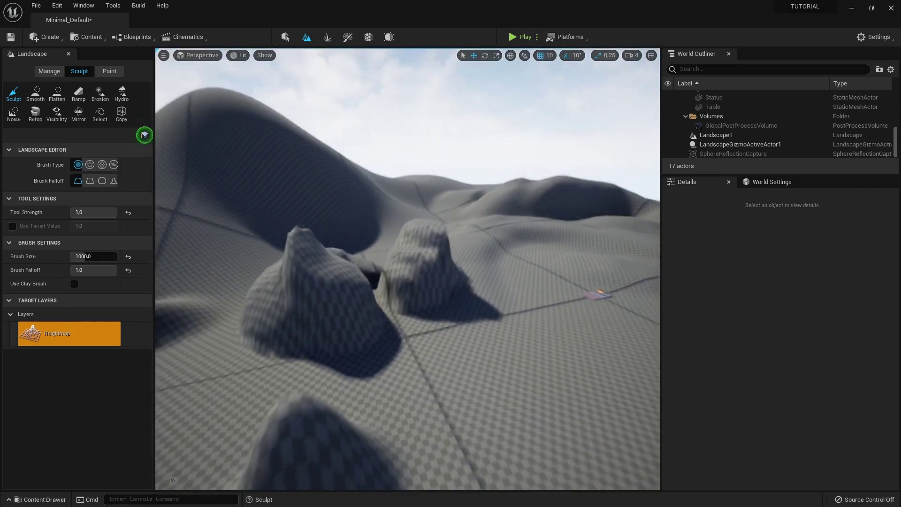
right_drag(360, 325, 197, 338)
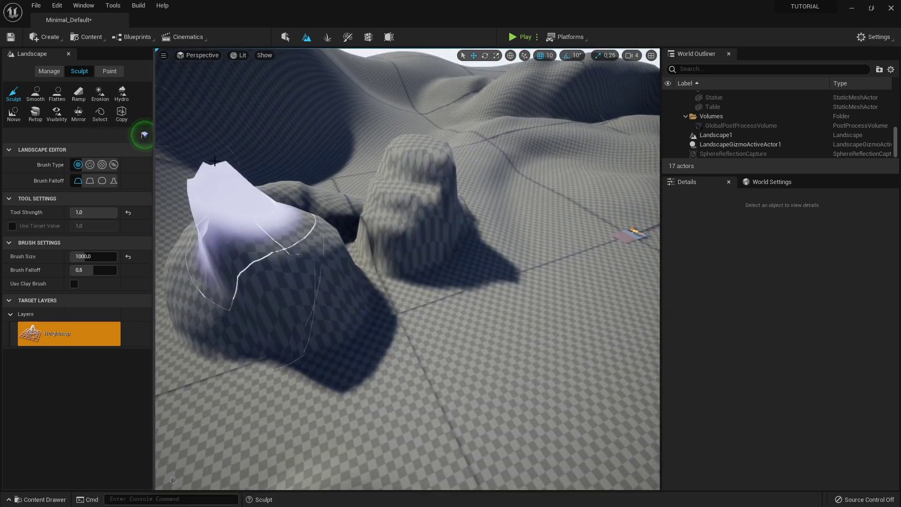
- Select the Smooth tool at strength 1.0 and soften the mound's lower-left side and base
click(35, 96)
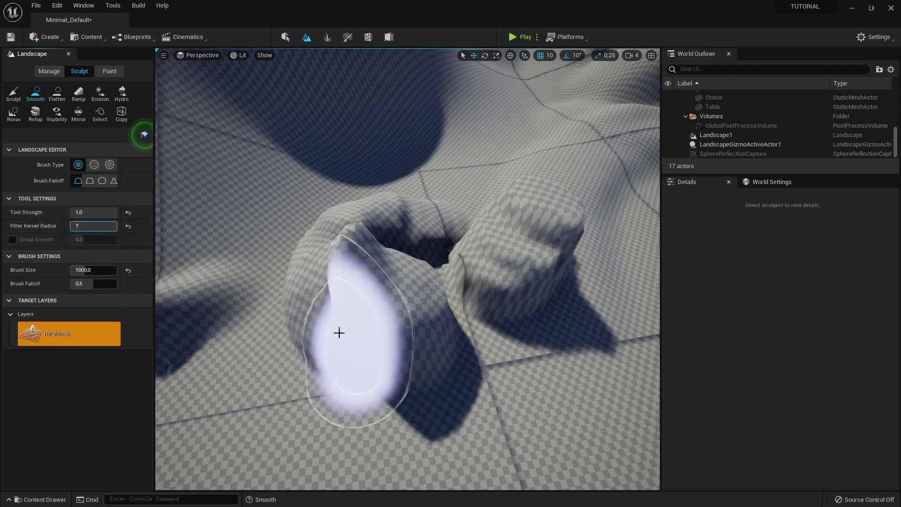
mouse_move(250, 201)
right_down()
mouse_move(358, 255)
mouse_move(347, 282)
mouse_move(317, 280)
right_up()
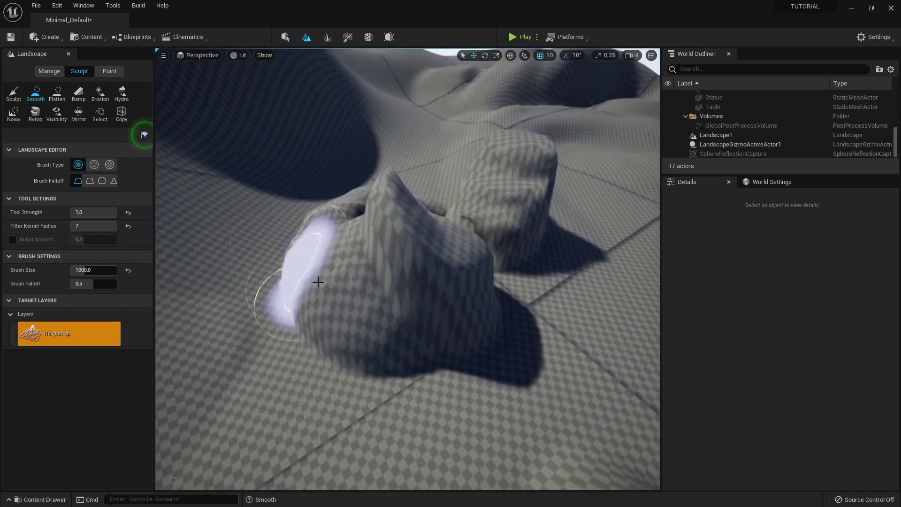
scroll(202, 247, up, 3)
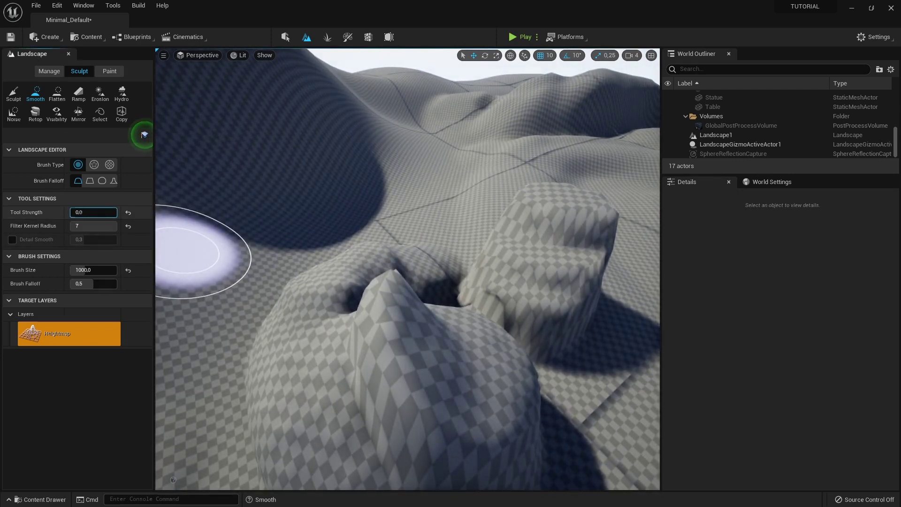
right_drag(392, 302, 396, 318)
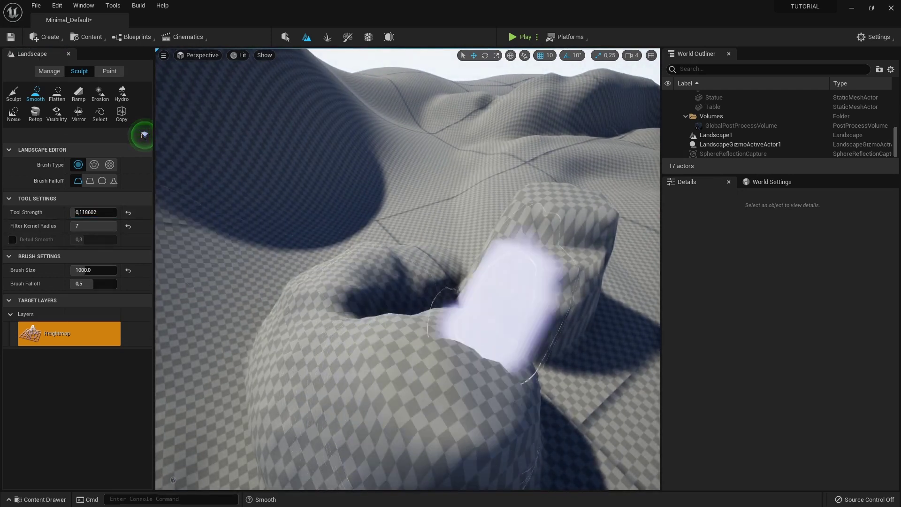
drag(396, 317, 308, 280)
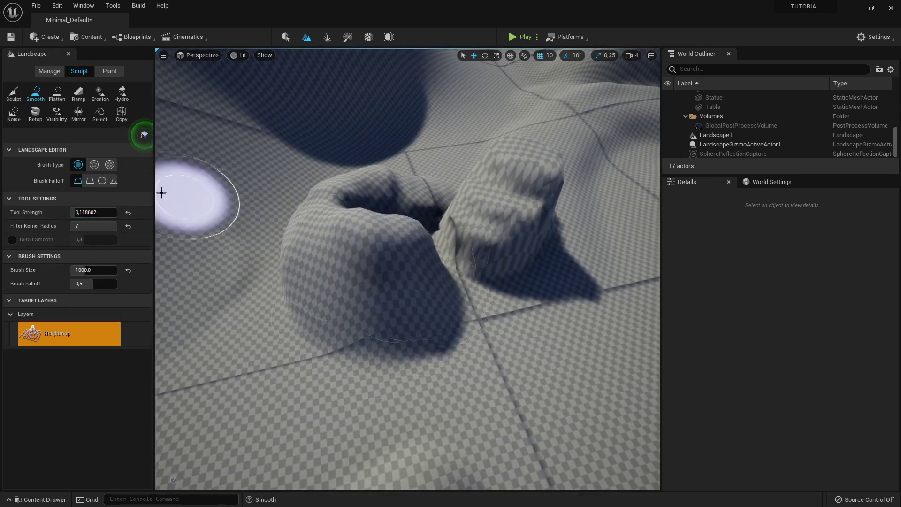
drag(101, 211, 150, 212)
mouse_move(286, 342)
mouse_down()
mouse_move(428, 315)
mouse_move(328, 297)
mouse_move(286, 248)
mouse_up()
drag(266, 316, 292, 229)
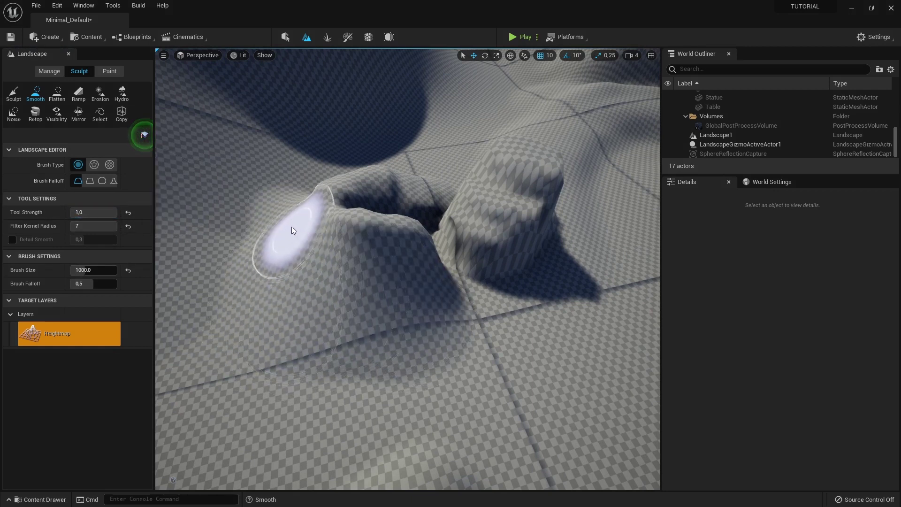
- Smooth the mound's front face and dark ridge into gentler slopes
right_drag(363, 280, 367, 373)
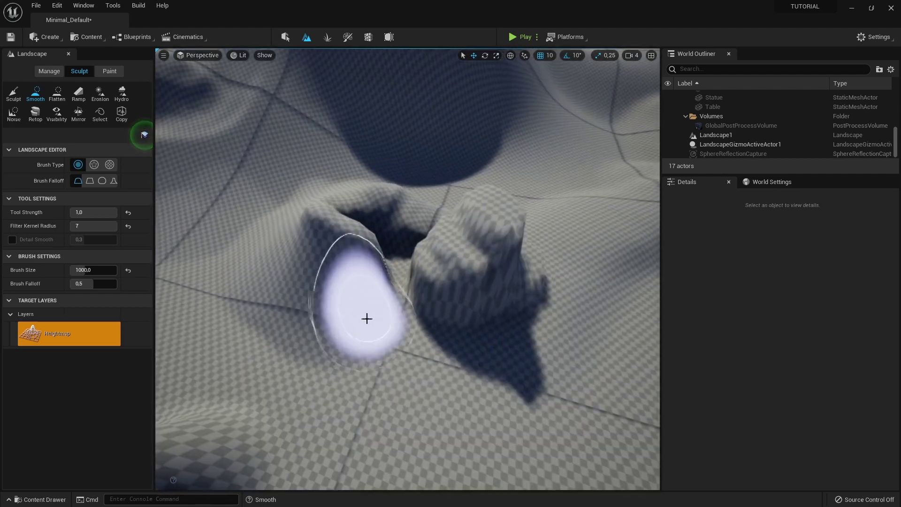
mouse_move(368, 374)
mouse_down()
mouse_move(424, 293)
mouse_move(389, 250)
mouse_move(402, 211)
mouse_move(411, 216)
mouse_move(358, 191)
mouse_move(283, 289)
mouse_move(423, 254)
mouse_up()
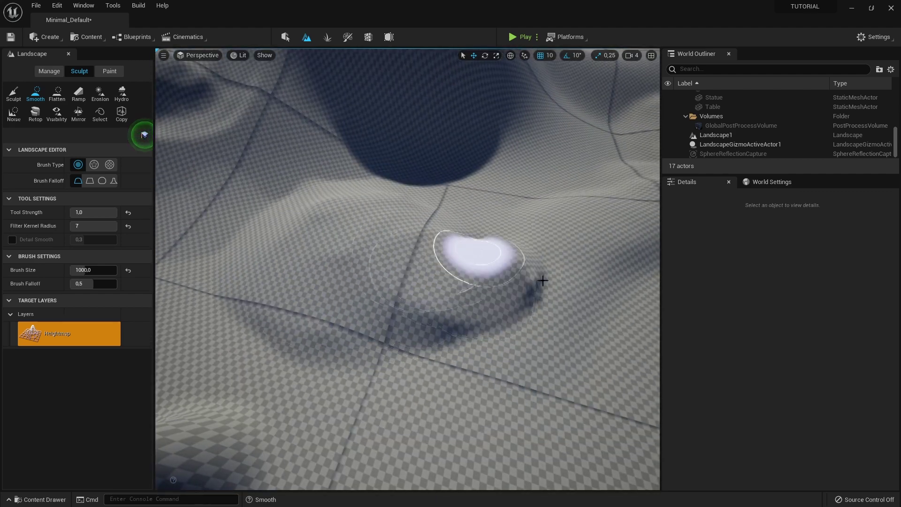
mouse_move(542, 281)
mouse_down()
mouse_move(437, 288)
mouse_move(458, 226)
mouse_up()
scroll(387, 258, down, 5)
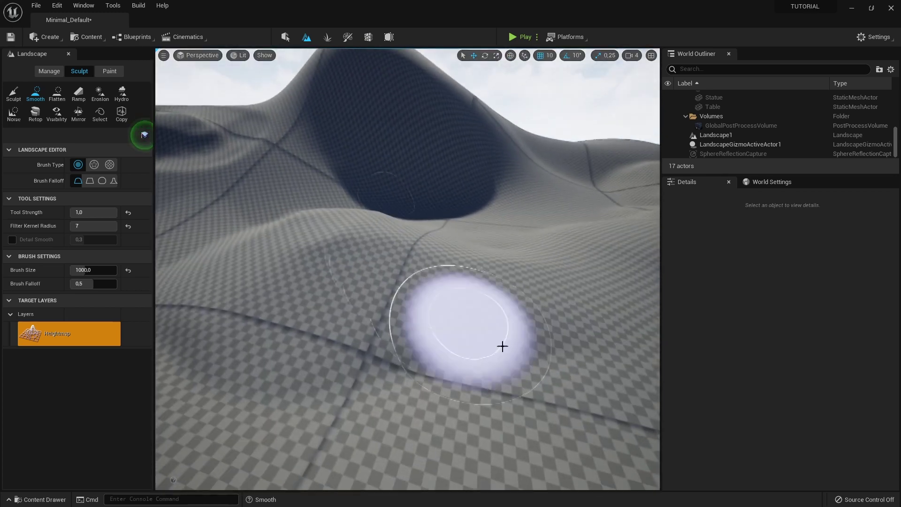
mouse_move(435, 275)
right_down()
mouse_move(433, 242)
mouse_move(428, 336)
right_up()
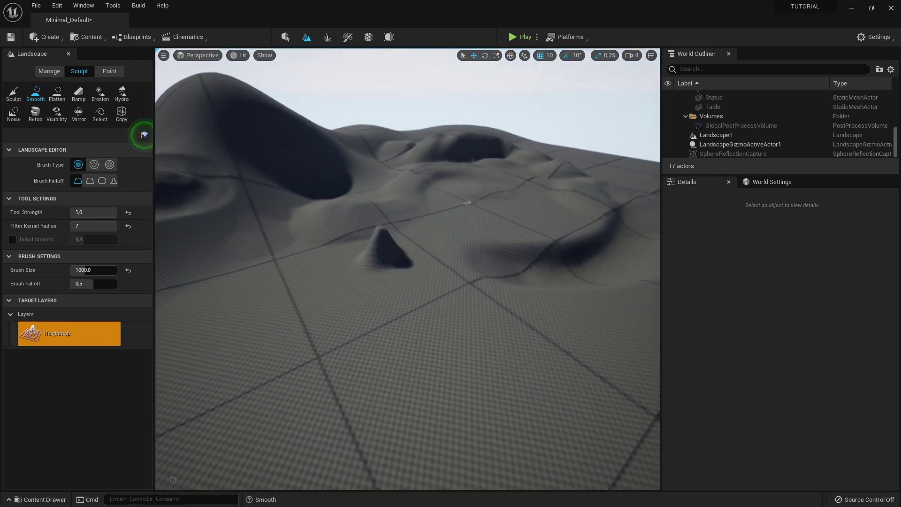
drag(427, 336, 324, 336)
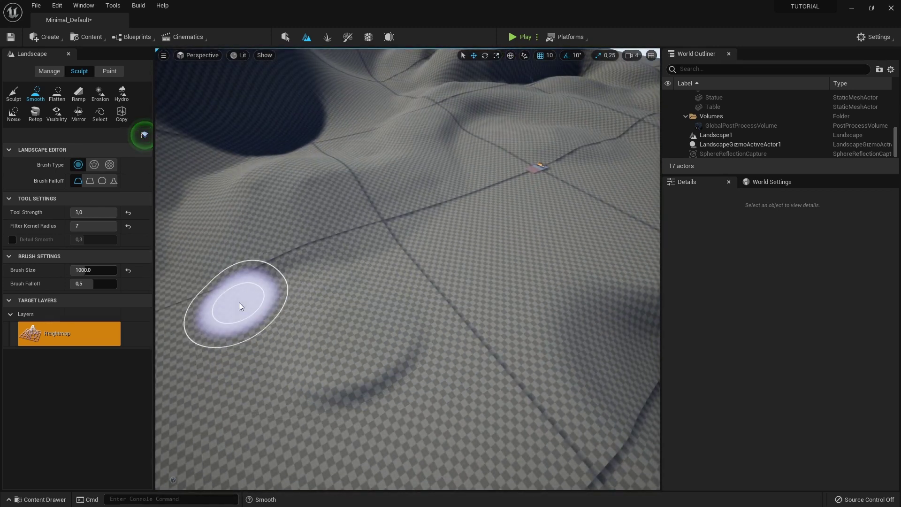
mouse_move(238, 302)
right_down()
mouse_move(244, 244)
mouse_move(235, 243)
mouse_move(307, 292)
right_up()
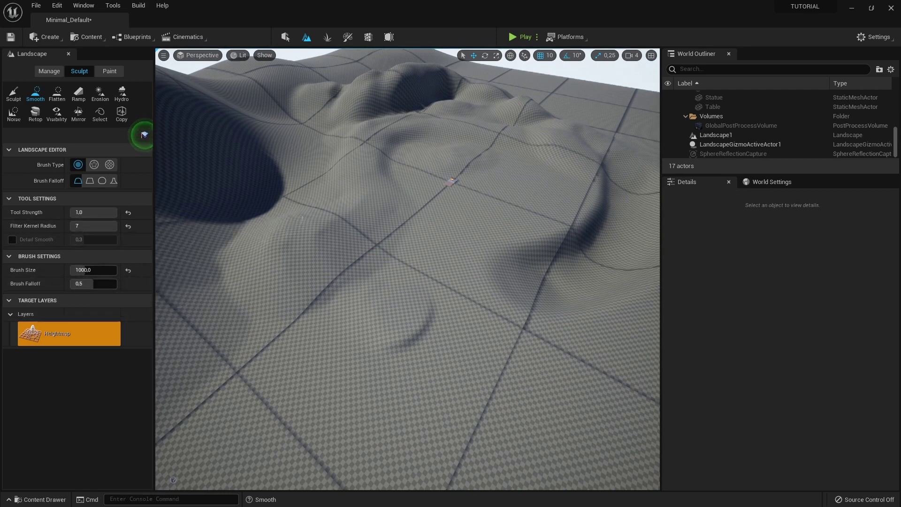
right_drag(302, 218, 187, 209)
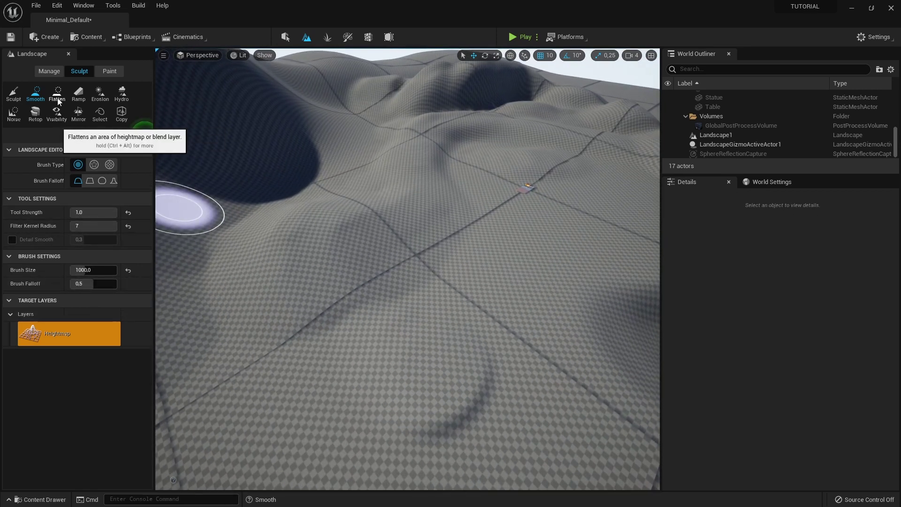
- With the Flatten tool, cut a flat plateau across the slope and flatten the tall wall
click(58, 97)
right_drag(360, 203, 350, 187)
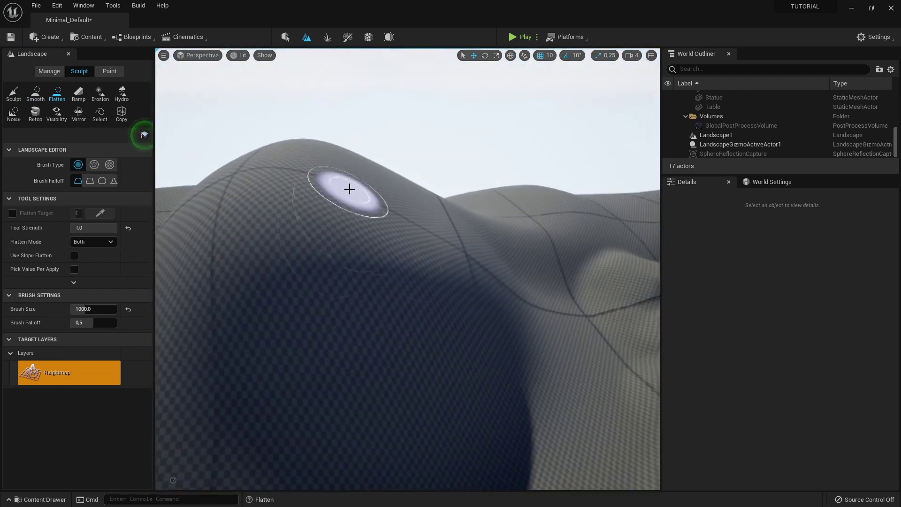
right_drag(289, 234, 393, 277)
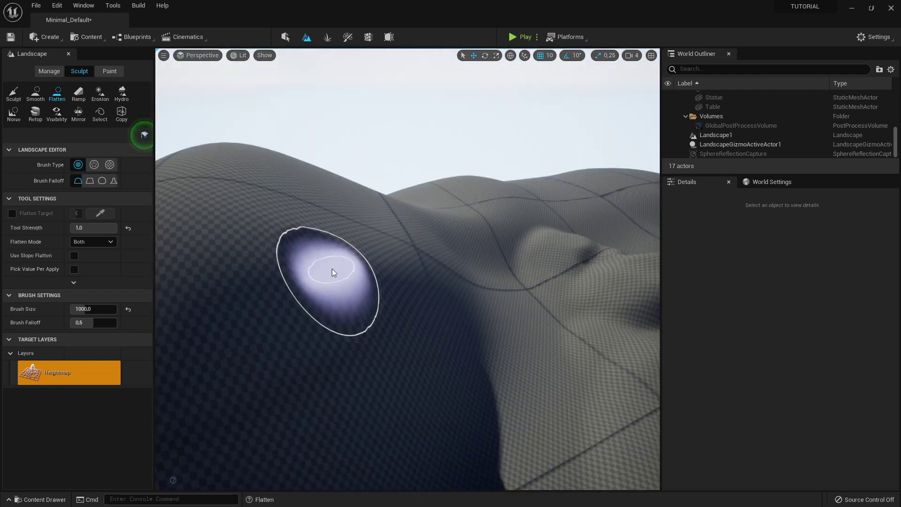
drag(333, 272, 622, 226)
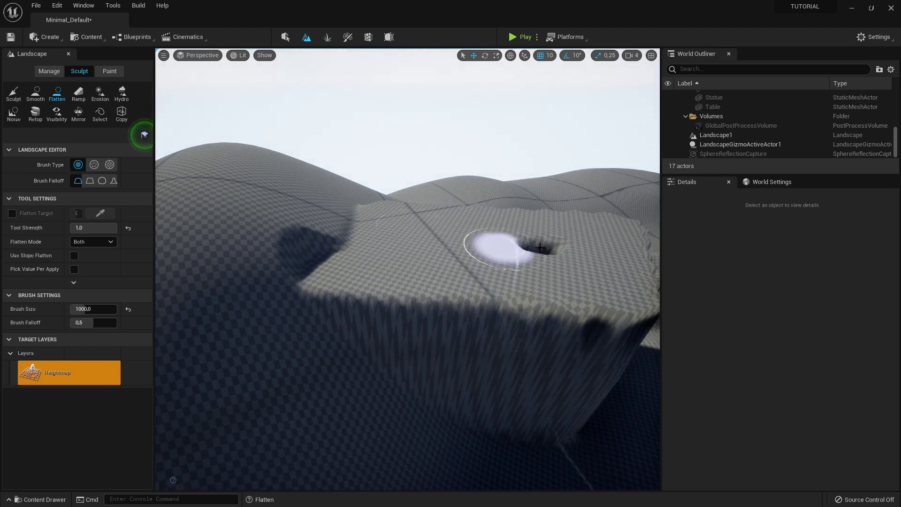
right_drag(539, 247, 418, 243)
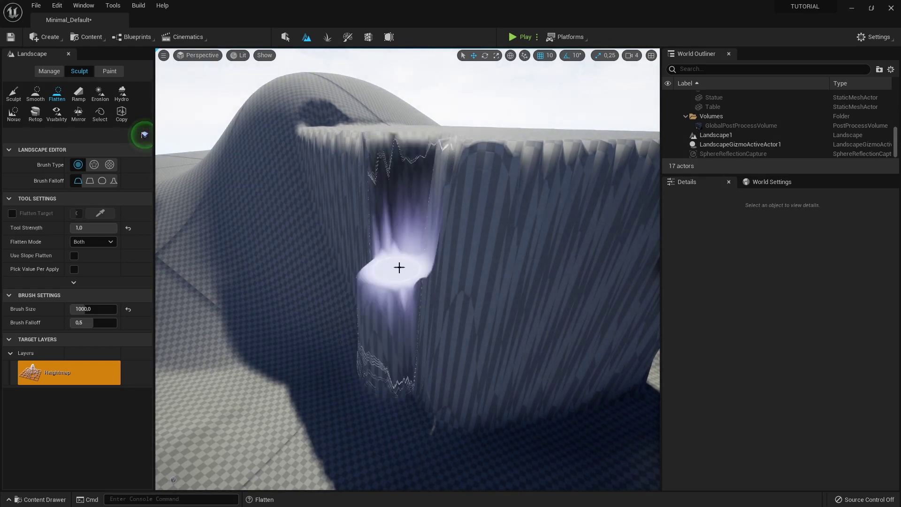
drag(399, 267, 362, 337)
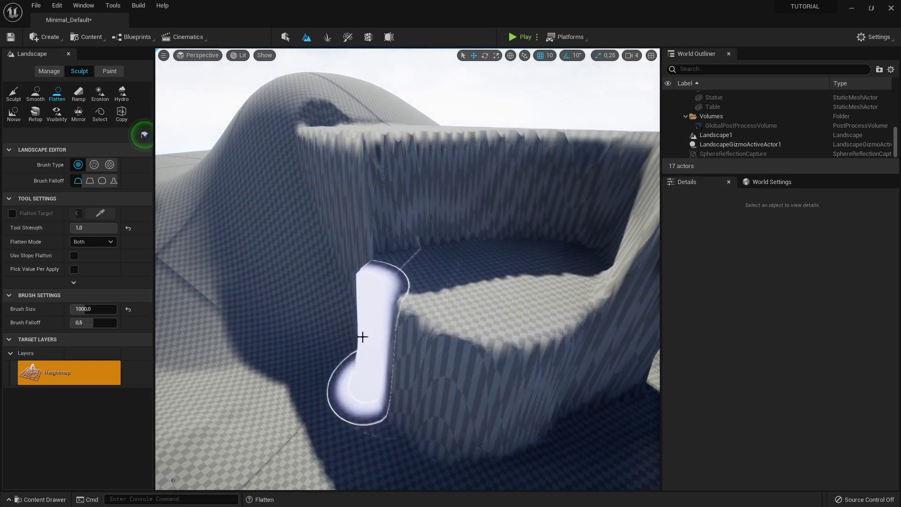
drag(363, 336, 594, 302)
- Carve more flat shelves and a lower plateau to form stepped terraces down the hill
scroll(593, 301, down, 5)
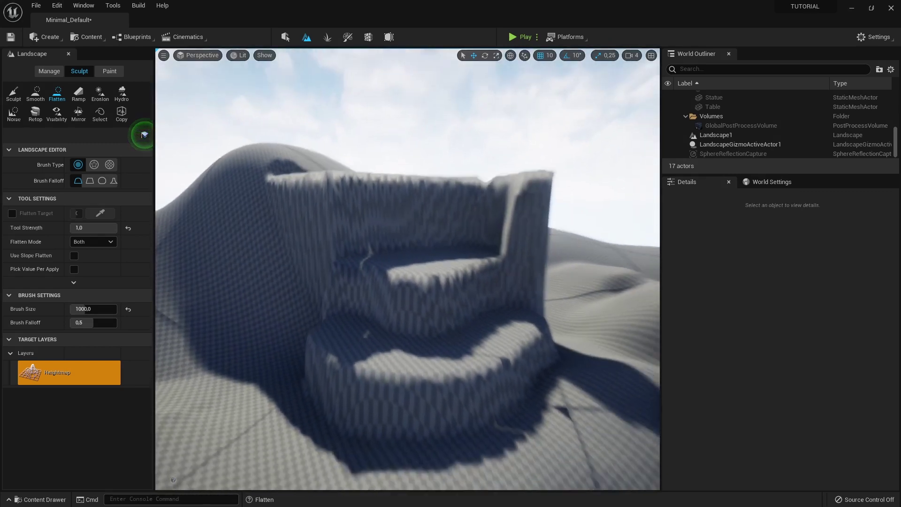
right_drag(408, 270, 407, 269)
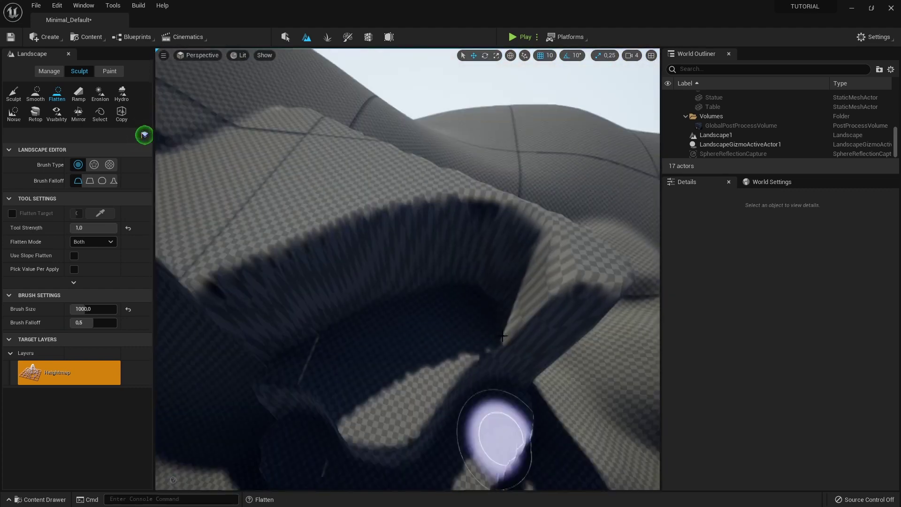
right_drag(493, 422, 487, 327)
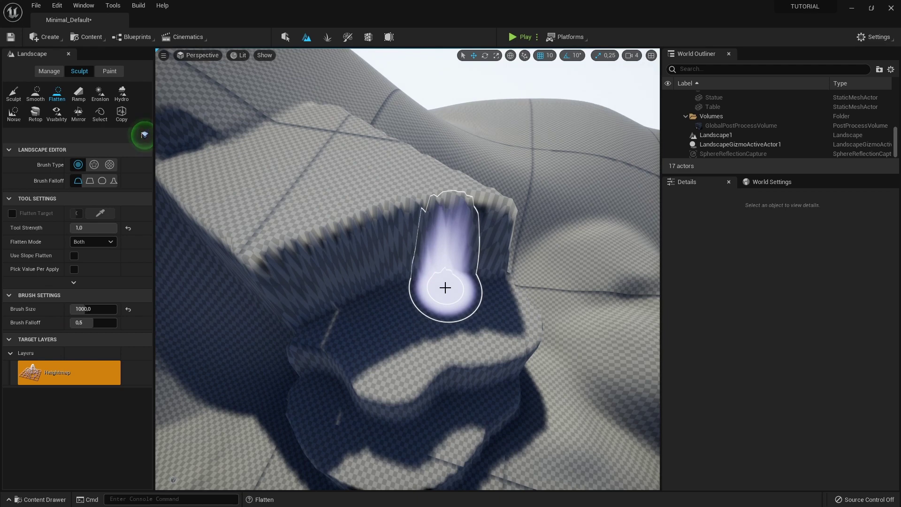
mouse_move(445, 287)
mouse_down()
mouse_move(275, 271)
mouse_move(433, 184)
mouse_up()
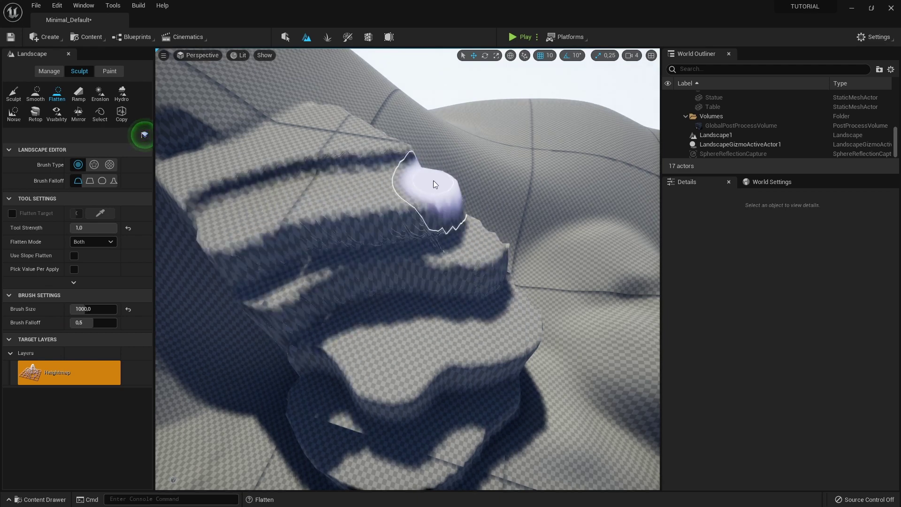
right_drag(433, 184, 340, 270)
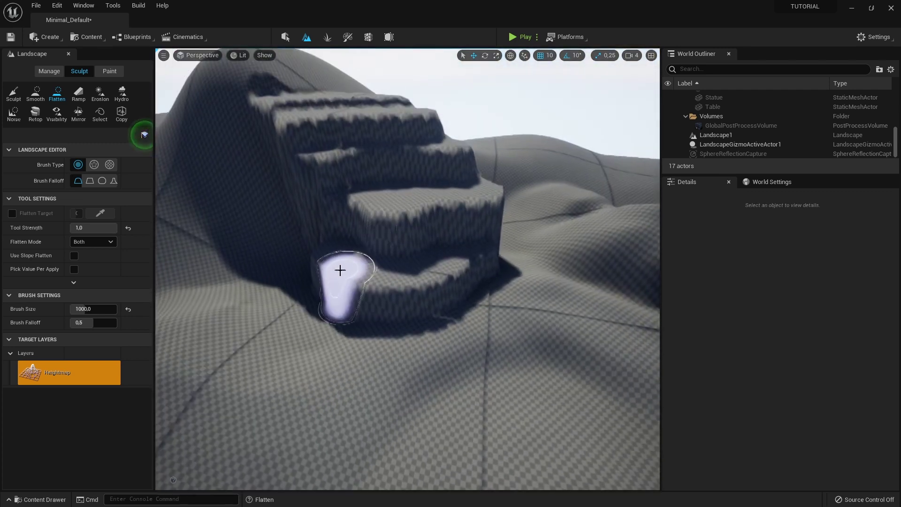
drag(340, 270, 422, 291)
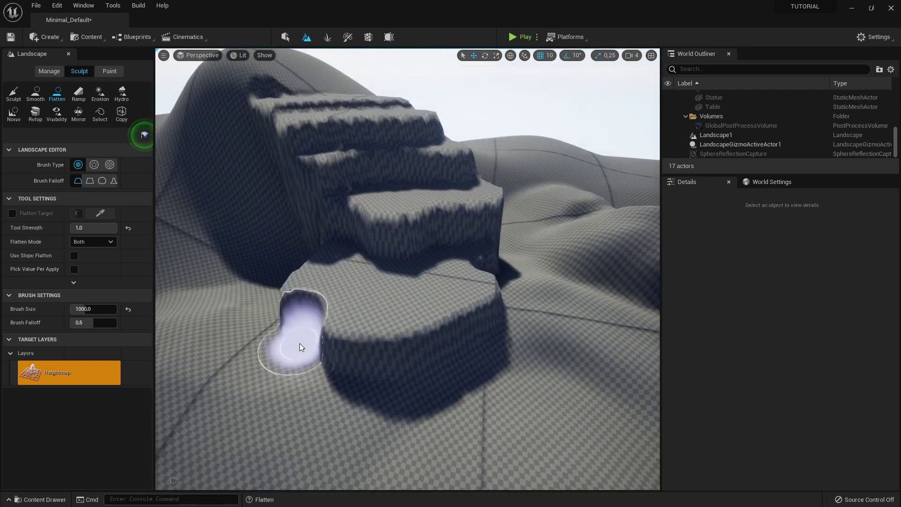
mouse_move(301, 347)
mouse_down()
mouse_move(462, 337)
mouse_move(281, 322)
mouse_move(465, 338)
mouse_up()
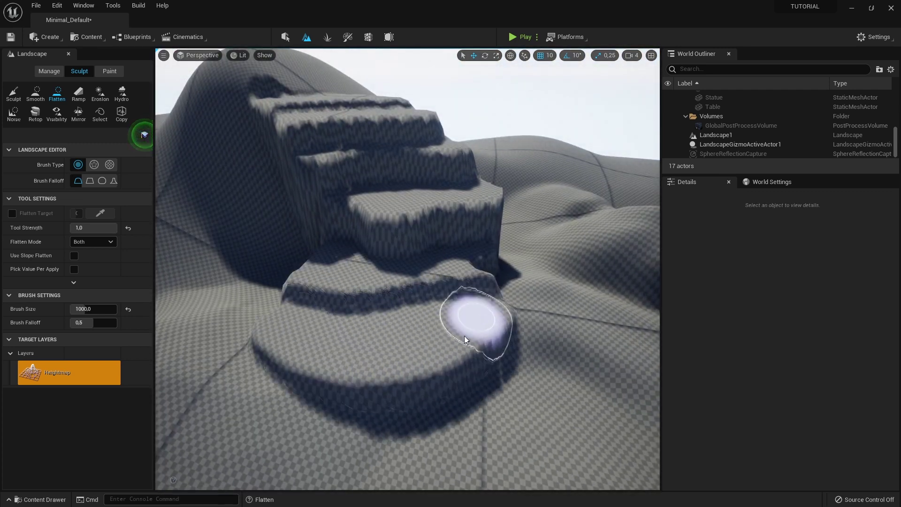
mouse_move(465, 379)
mouse_down()
mouse_move(272, 381)
mouse_move(338, 368)
mouse_move(365, 283)
mouse_up()
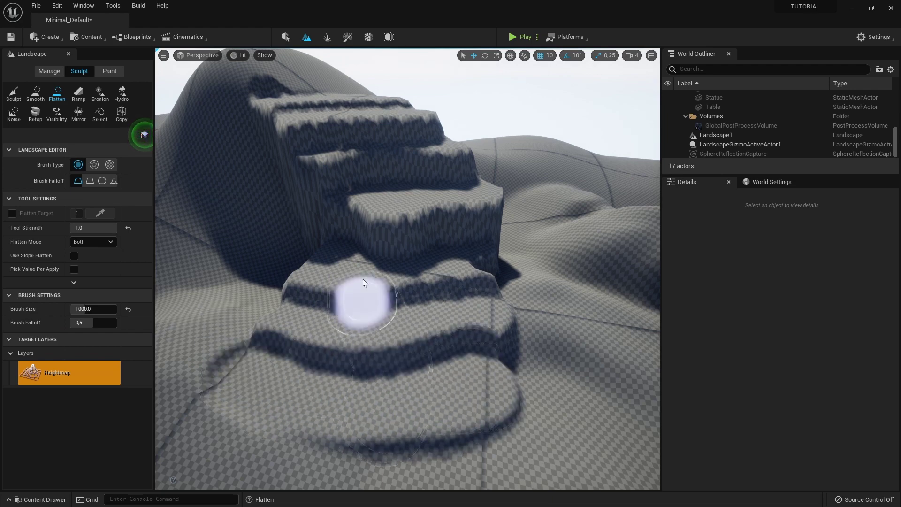
scroll(388, 187, up, 3)
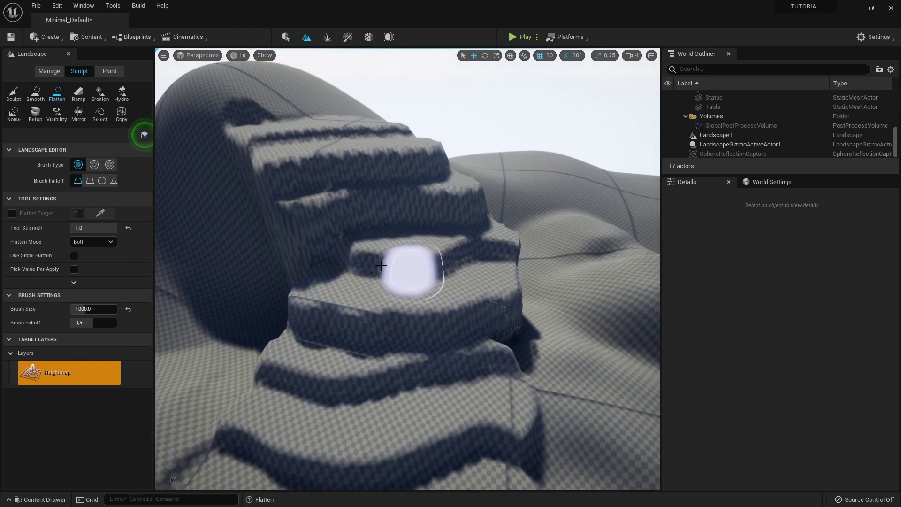
- With the Smooth tool, round off the sharp edges of the lower terrace steps
click(35, 94)
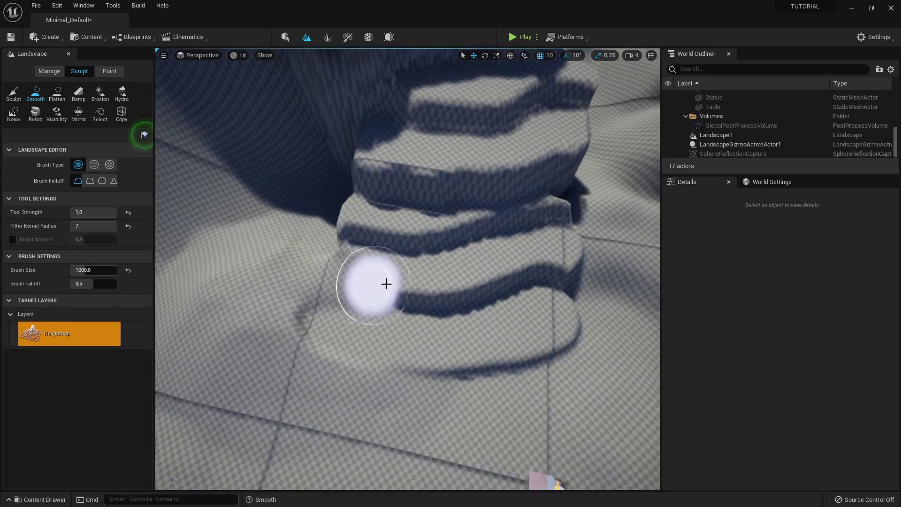
mouse_move(383, 282)
mouse_down()
mouse_move(565, 267)
mouse_move(296, 292)
mouse_move(528, 377)
mouse_up()
right_drag(528, 377, 413, 256)
drag(413, 255, 451, 269)
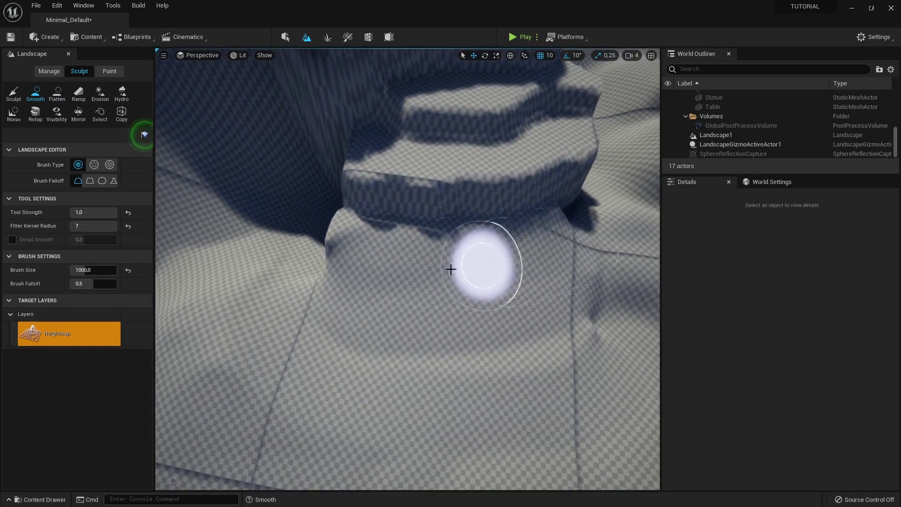
mouse_move(439, 281)
right_down()
mouse_move(423, 262)
mouse_move(462, 305)
right_up()
mouse_move(463, 305)
mouse_down()
mouse_move(296, 233)
mouse_move(429, 297)
mouse_up()
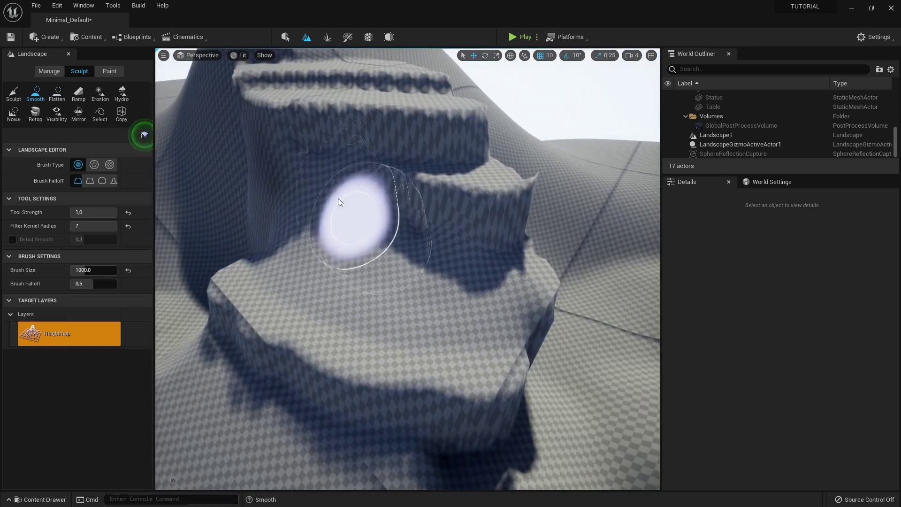
- Orbit around the mound to inspect the softened terraces from several angles
mouse_move(340, 201)
right_down()
mouse_move(433, 268)
mouse_move(431, 282)
right_up()
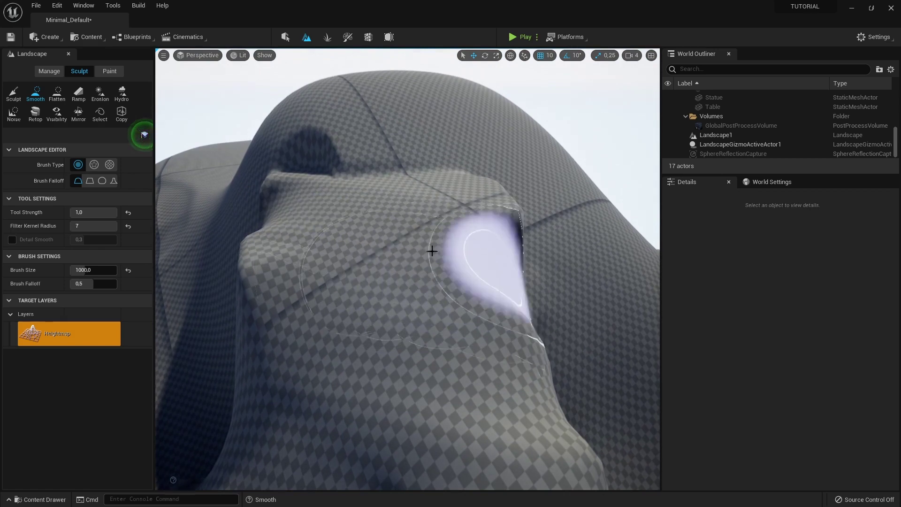
right_drag(432, 251, 353, 342)
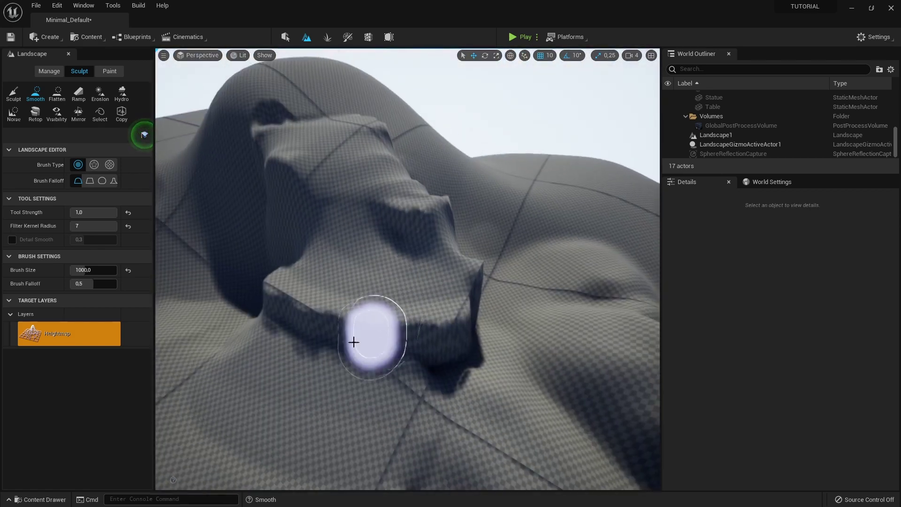
right_drag(477, 349, 478, 350)
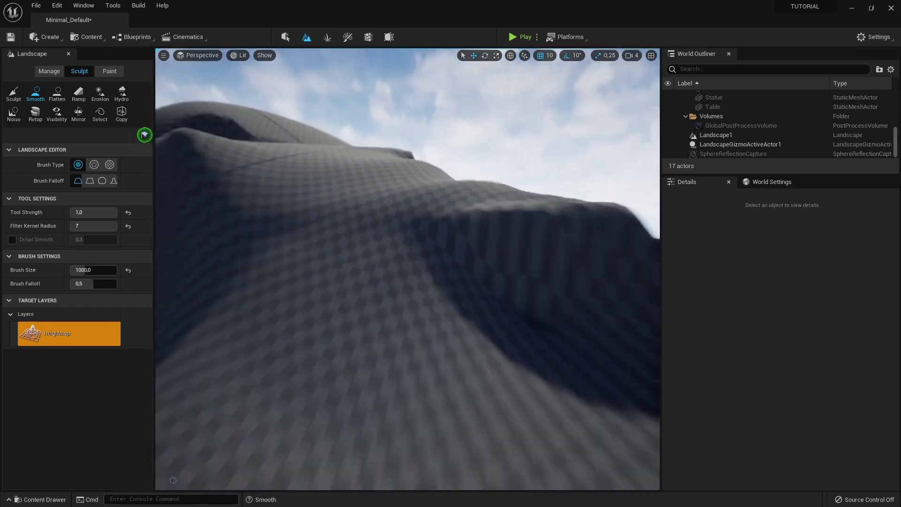
right_drag(381, 253, 381, 253)
right_drag(448, 344, 448, 344)
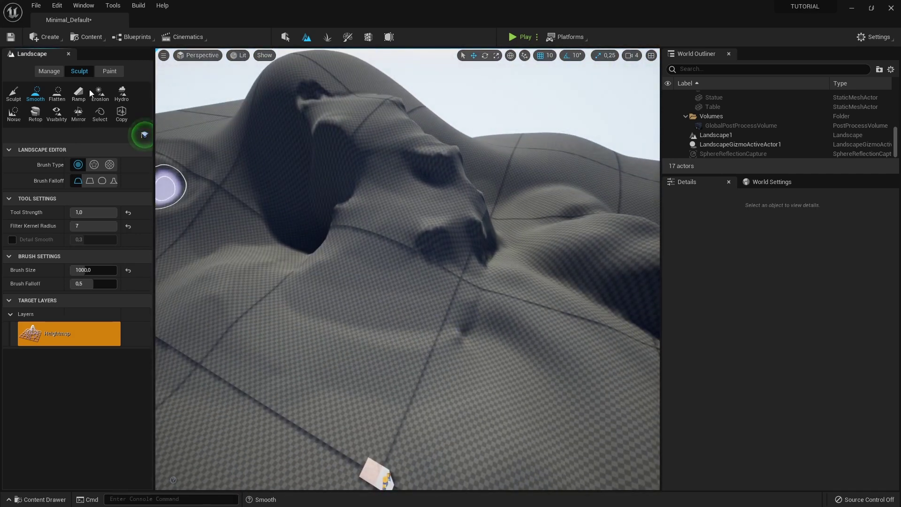
- Carve a straight ramp across the hillside, width 1098.69 and side falloff 0.593
click(79, 93)
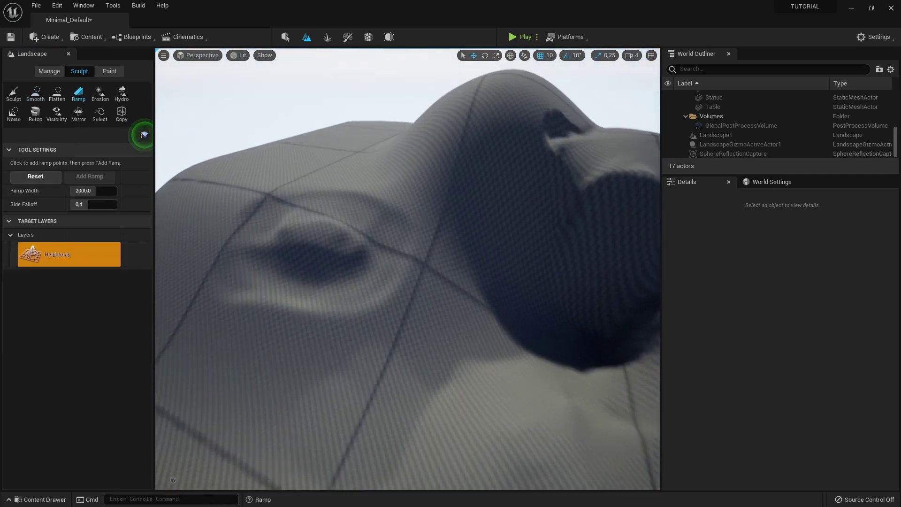
right_drag(197, 271, 197, 271)
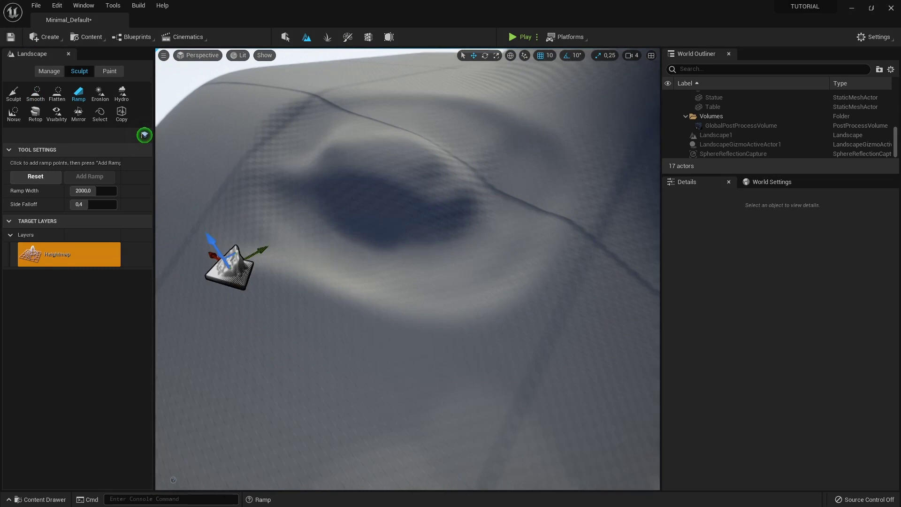
right_drag(421, 235, 421, 235)
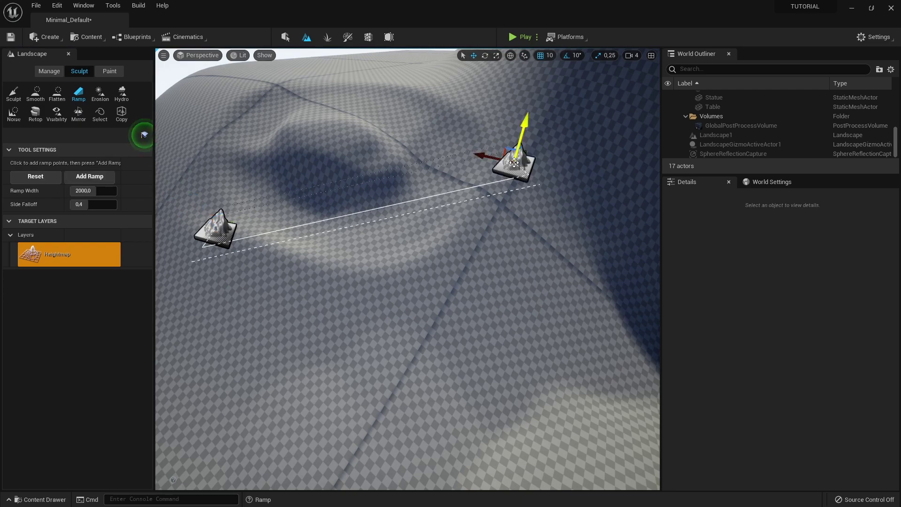
right_drag(513, 162, 514, 163)
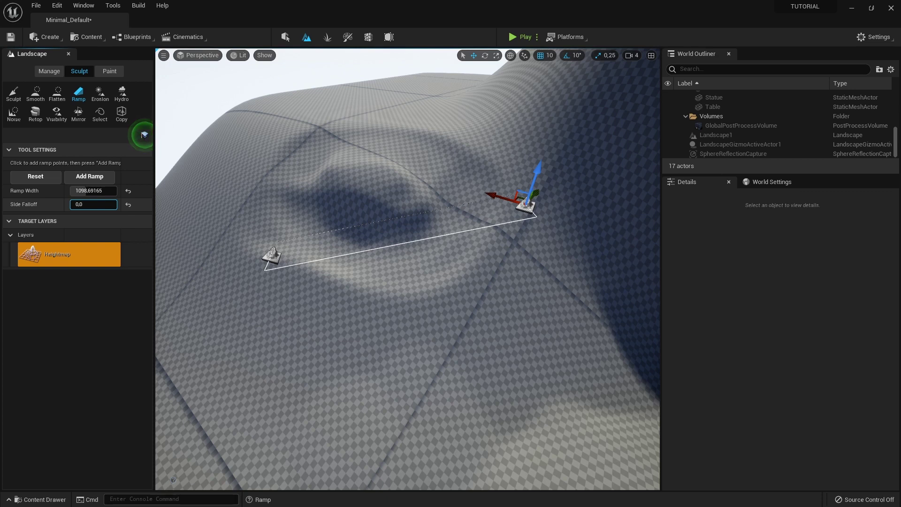
click(87, 177)
click(88, 177)
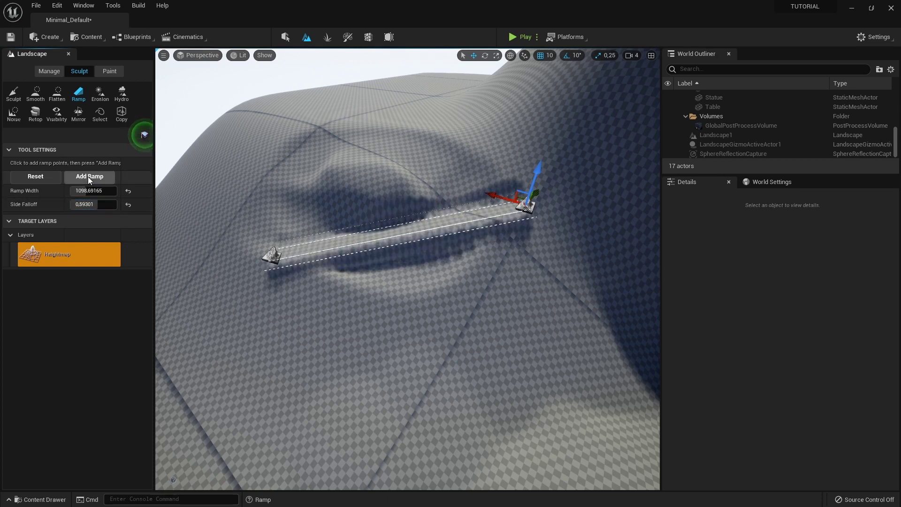
mouse_move(328, 281)
right_down()
mouse_move(300, 263)
mouse_move(329, 272)
right_up()
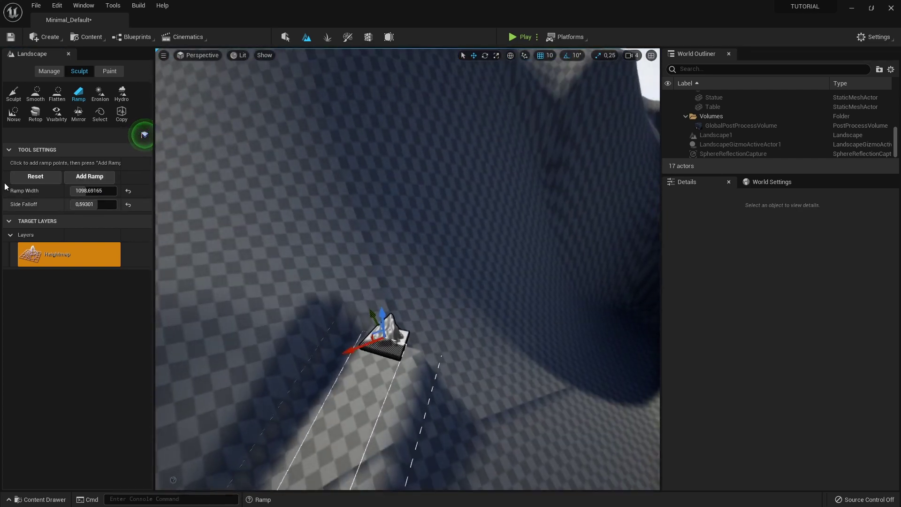
right_drag(328, 272, 338, 282)
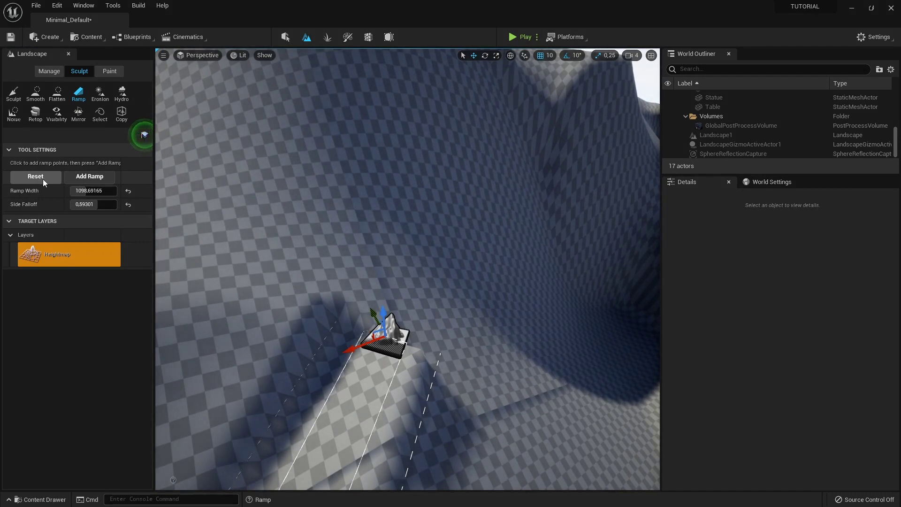
- Reset the ramp points and add a new ramp into the large mound
click(43, 179)
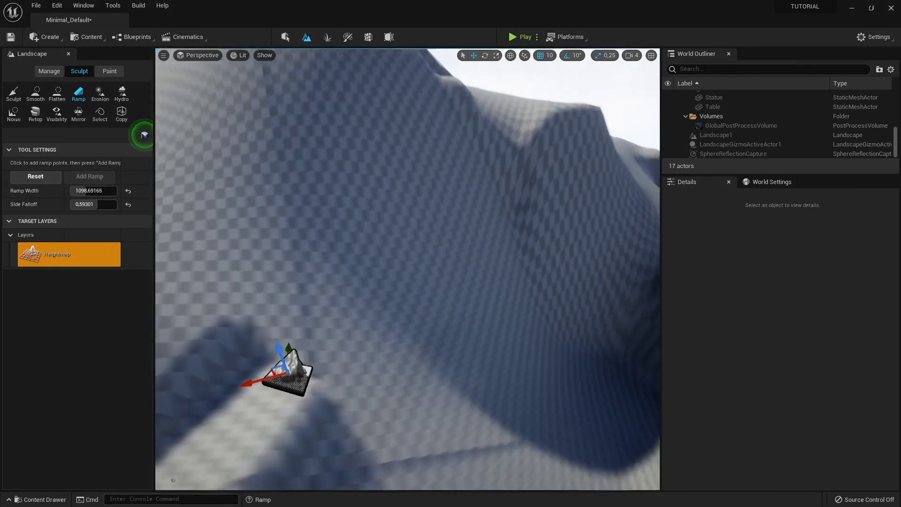
right_drag(386, 344, 468, 281)
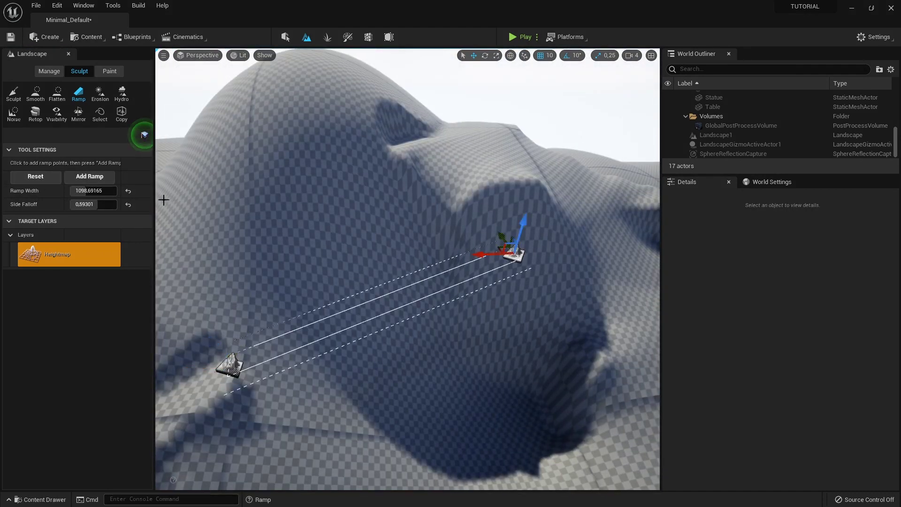
click(104, 176)
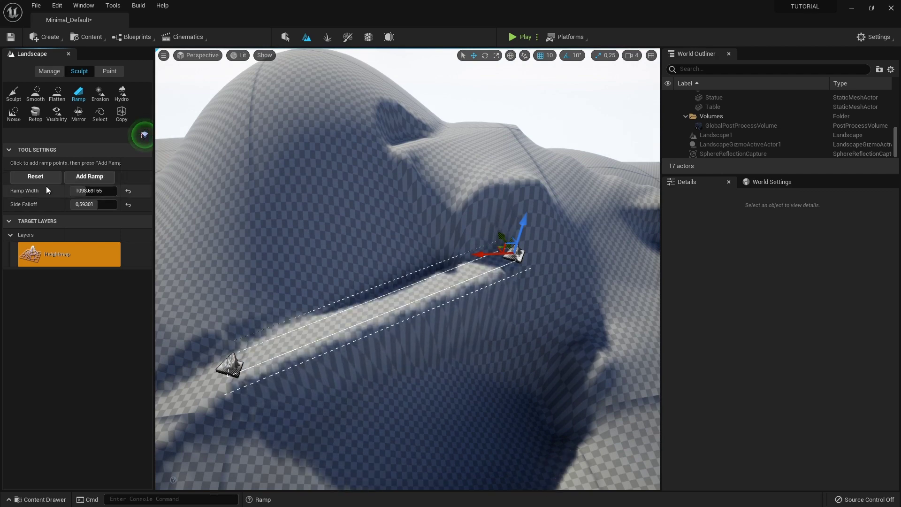
right_drag(174, 191, 293, 306)
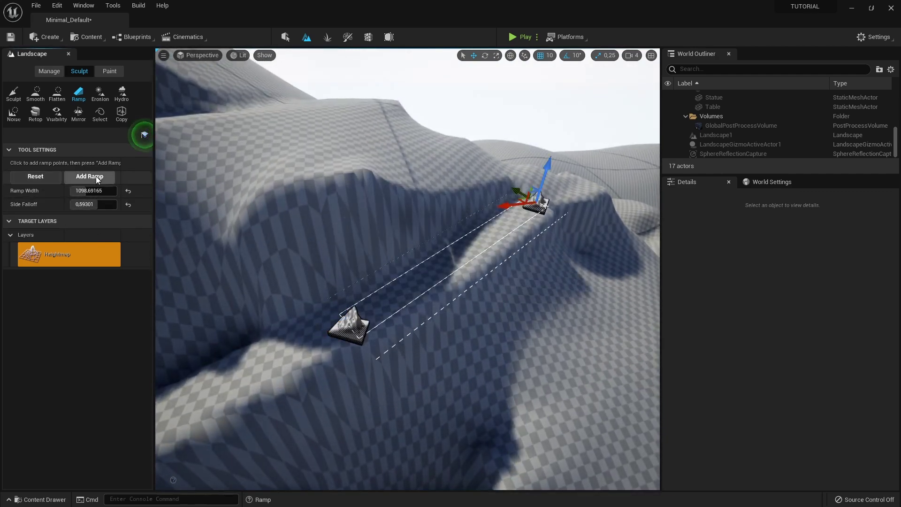
right_drag(312, 229, 328, 235)
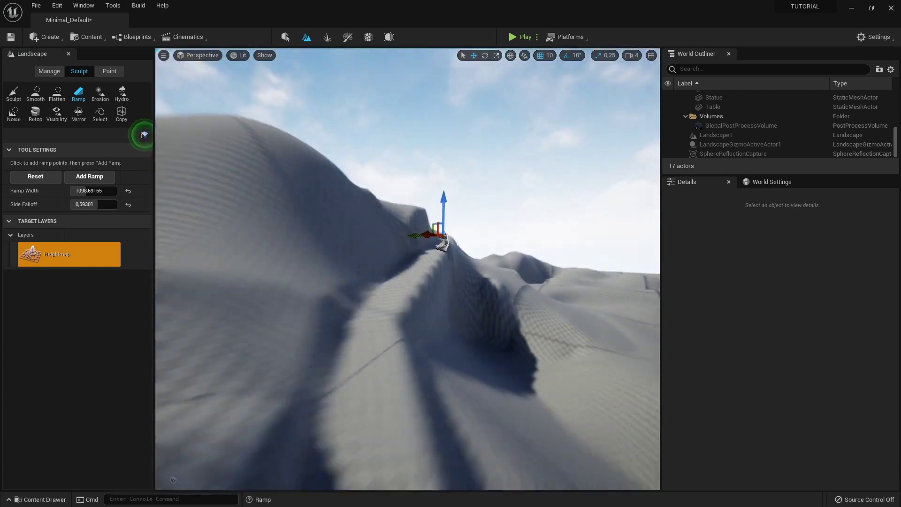
right_drag(143, 135, 144, 135)
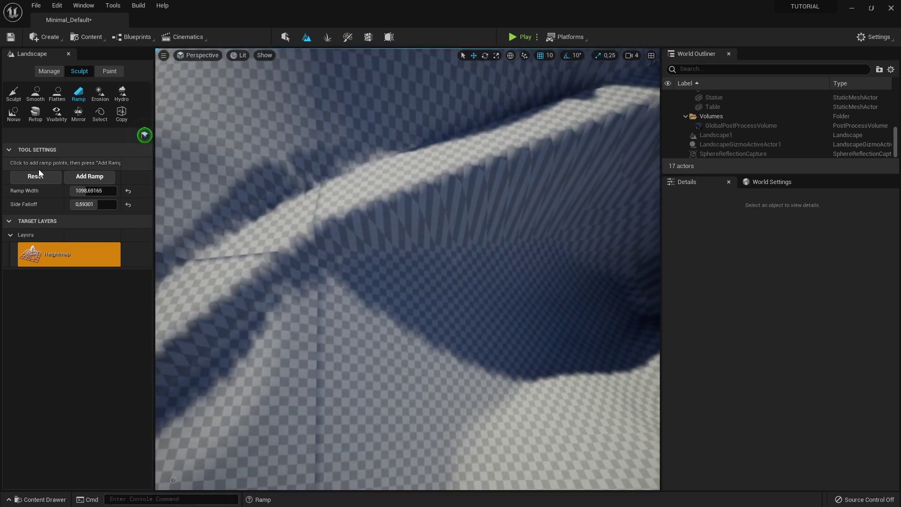
- Reset the points again and apply the ramp repeatedly to span the deep trench
click(39, 171)
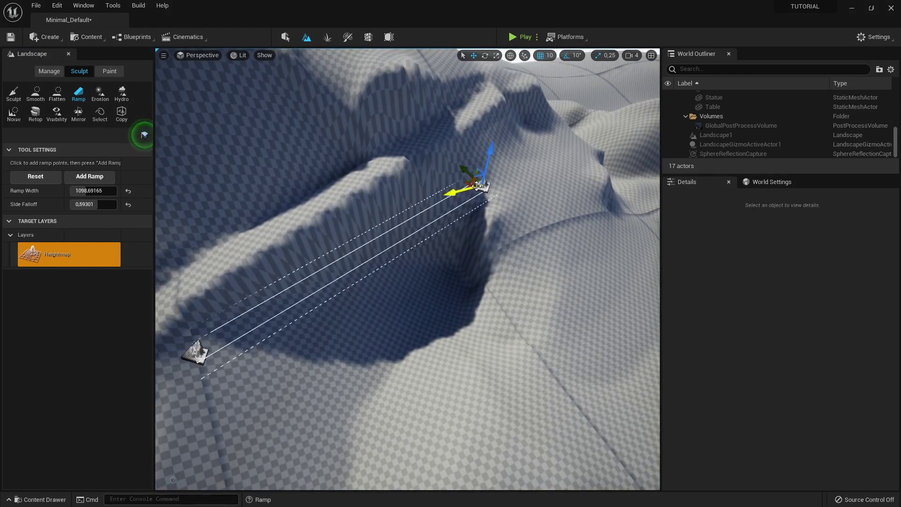
click(97, 176)
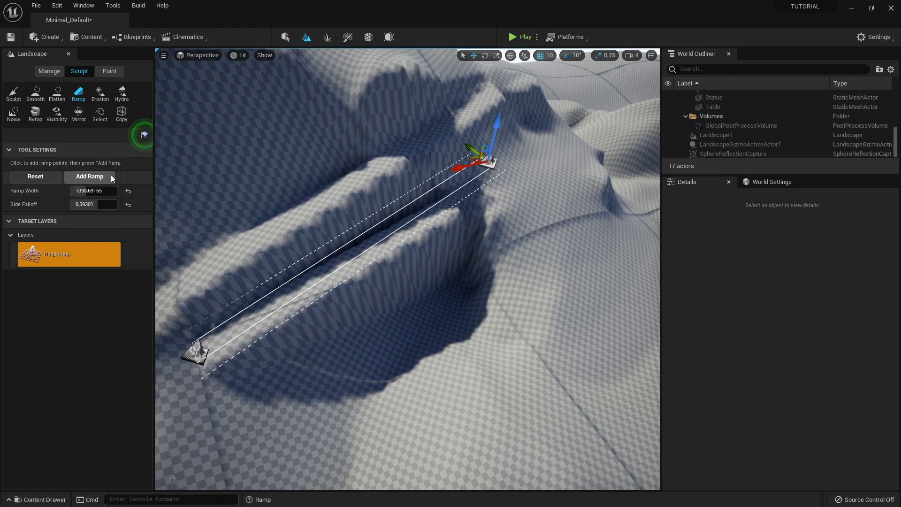
click(111, 175)
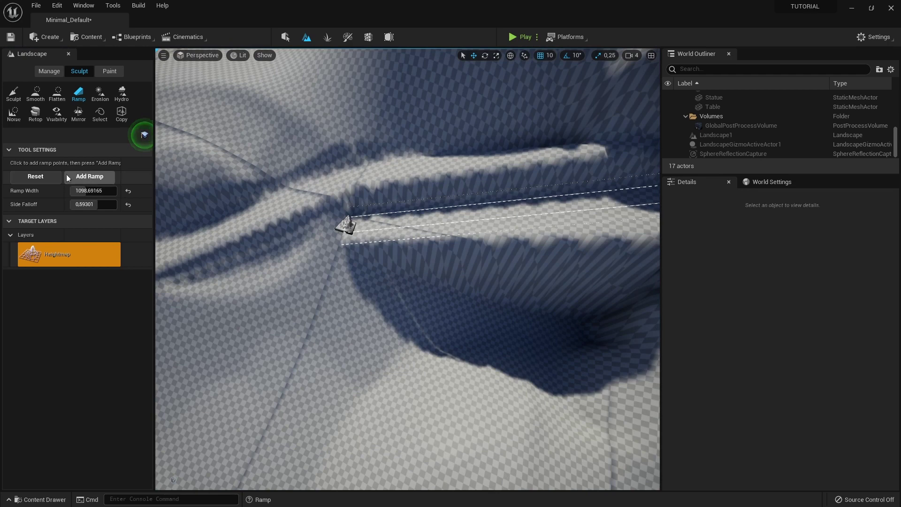
click(68, 177)
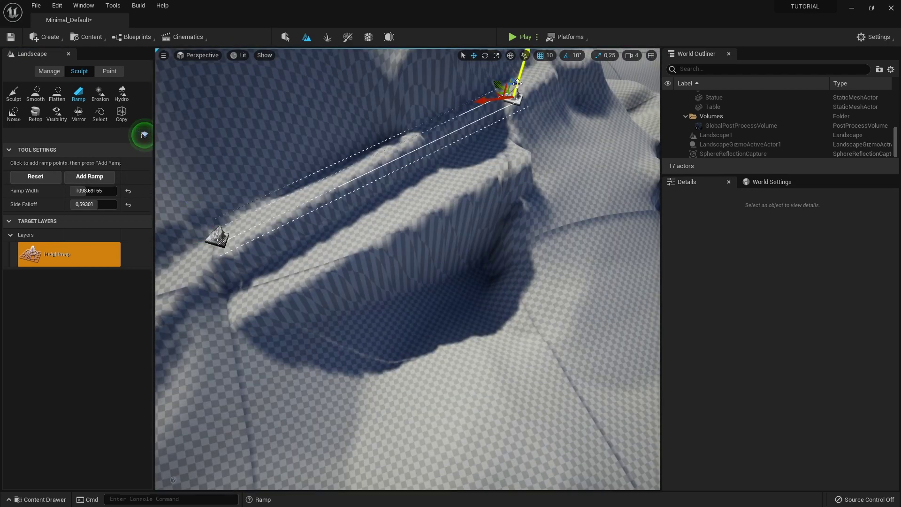
- With the Smooth tool, soften the ramp's valley wall, the nearby ridge and the dark dip
click(37, 97)
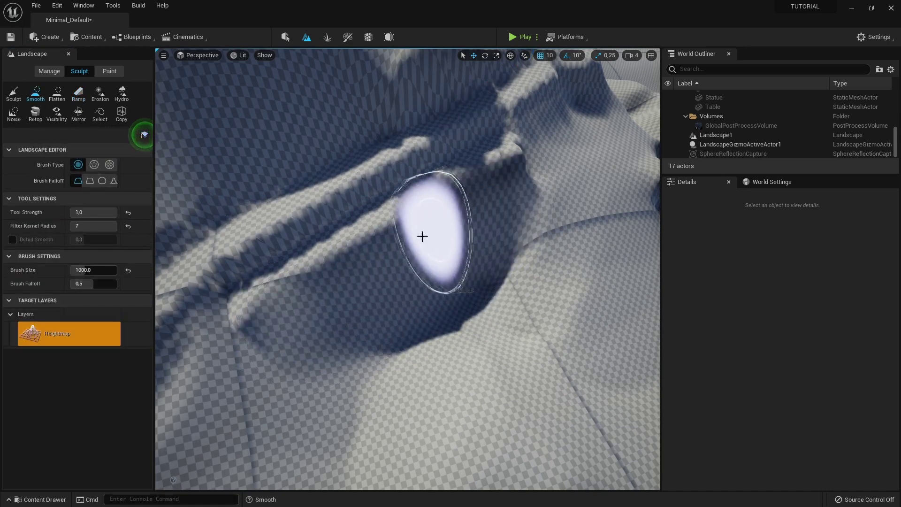
mouse_move(422, 236)
mouse_down()
mouse_move(304, 322)
mouse_move(491, 223)
mouse_move(513, 308)
mouse_move(504, 235)
mouse_up()
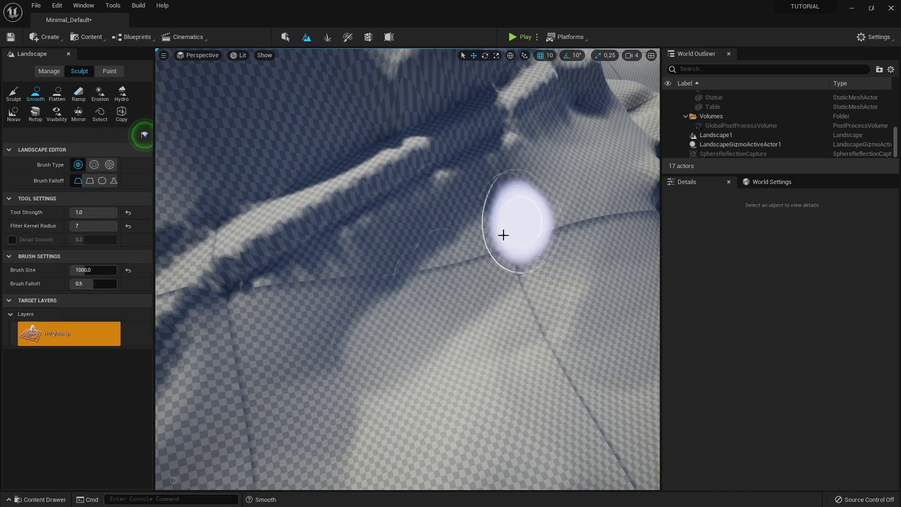
right_drag(504, 235, 506, 187)
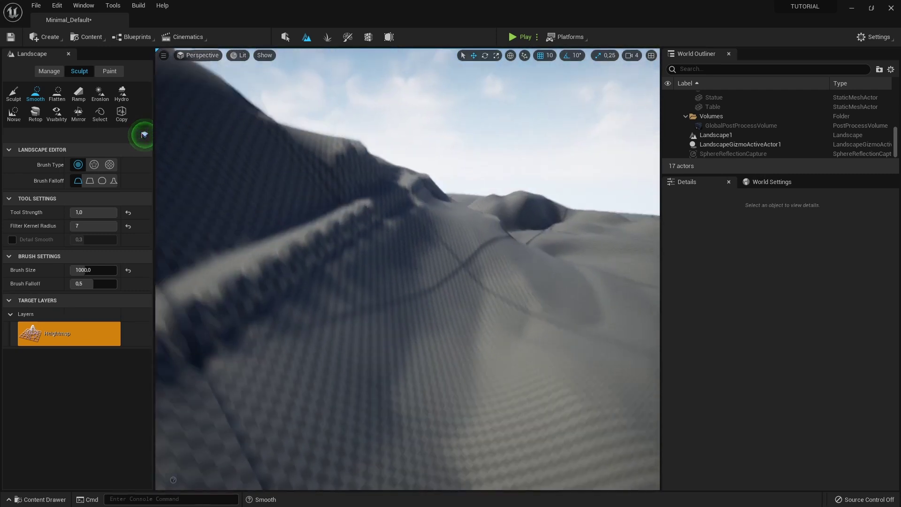
right_drag(507, 188, 371, 287)
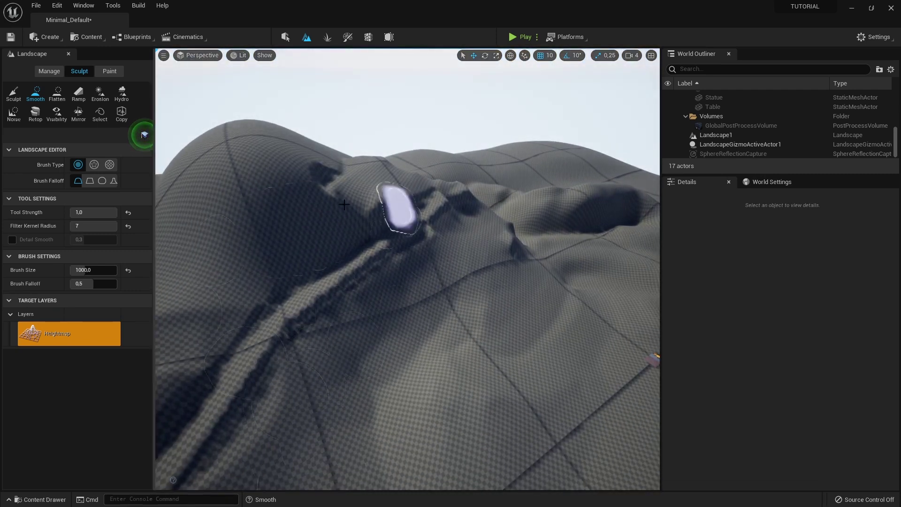
right_drag(345, 344, 348, 281)
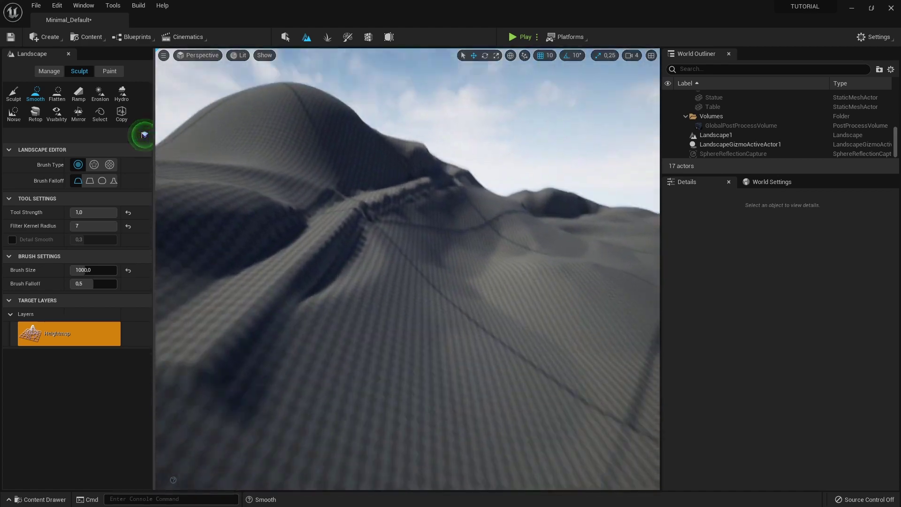
mouse_move(348, 282)
right_down()
mouse_move(352, 197)
mouse_move(399, 200)
mouse_move(389, 223)
mouse_move(420, 236)
right_up()
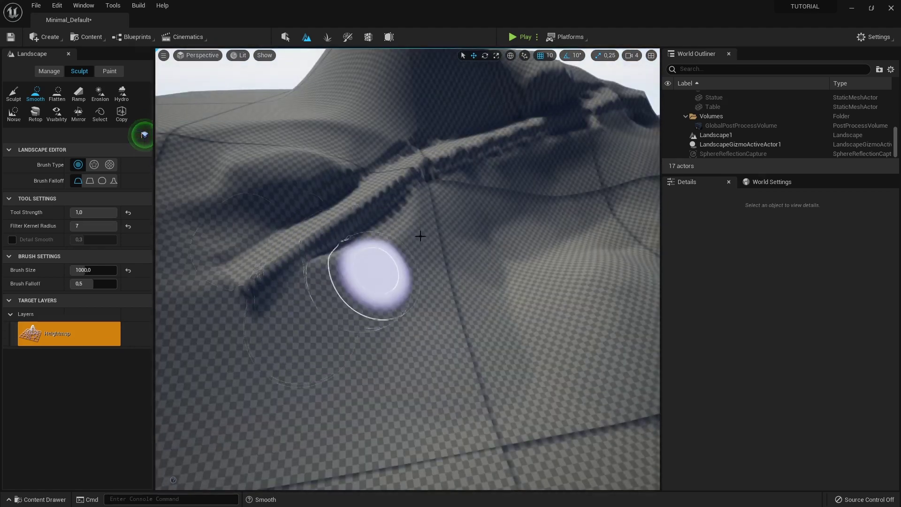
drag(371, 259, 432, 177)
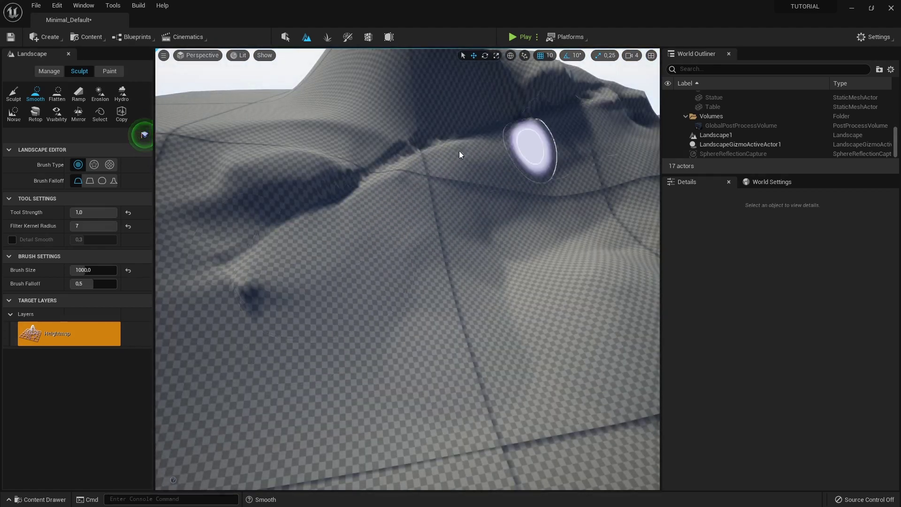
drag(337, 146, 526, 135)
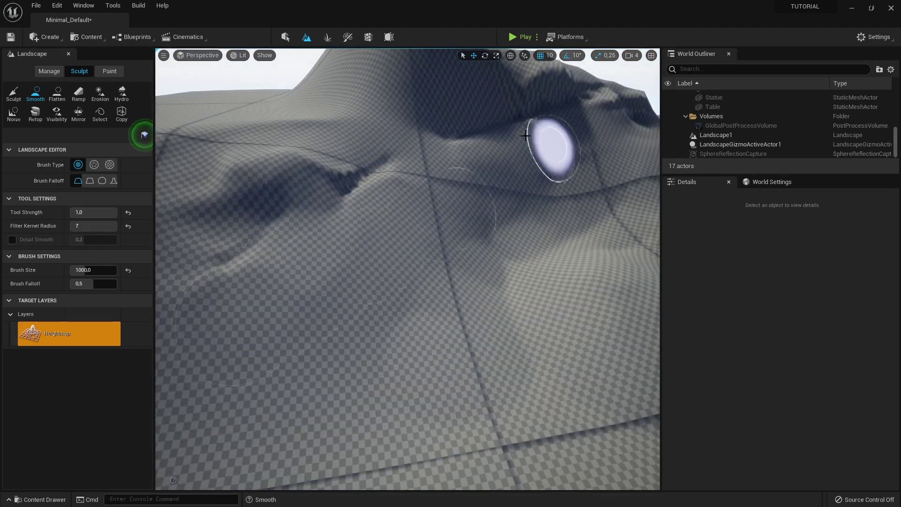
- Add a third ramp strip up the steep hill at width 1098.69 and inspect it
click(78, 94)
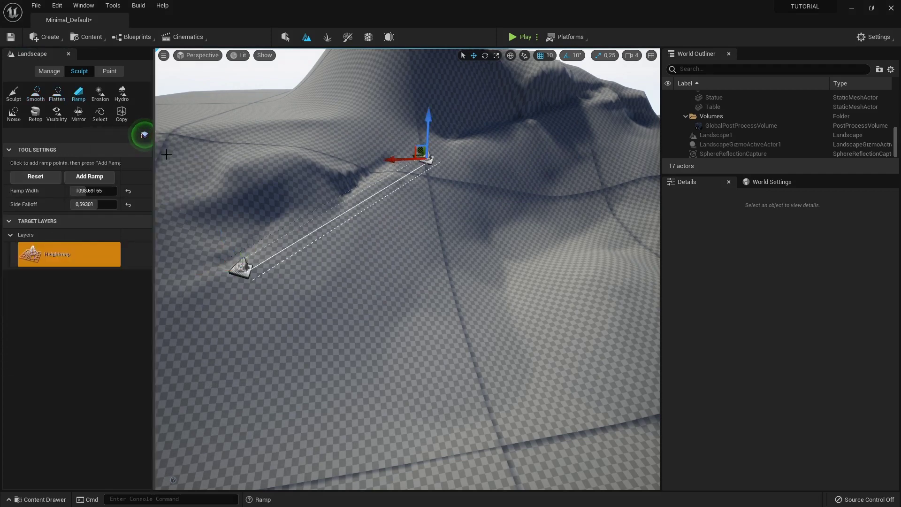
click(111, 179)
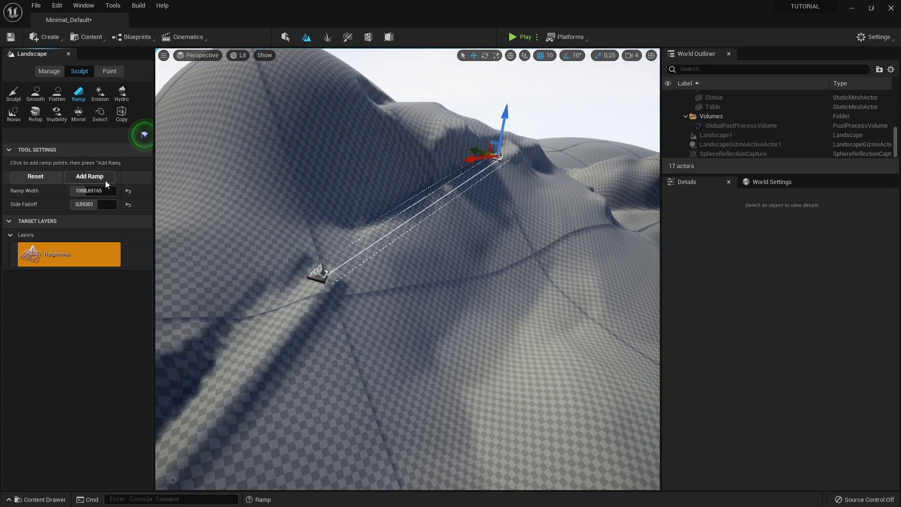
click(105, 180)
right_drag(610, 217, 416, 216)
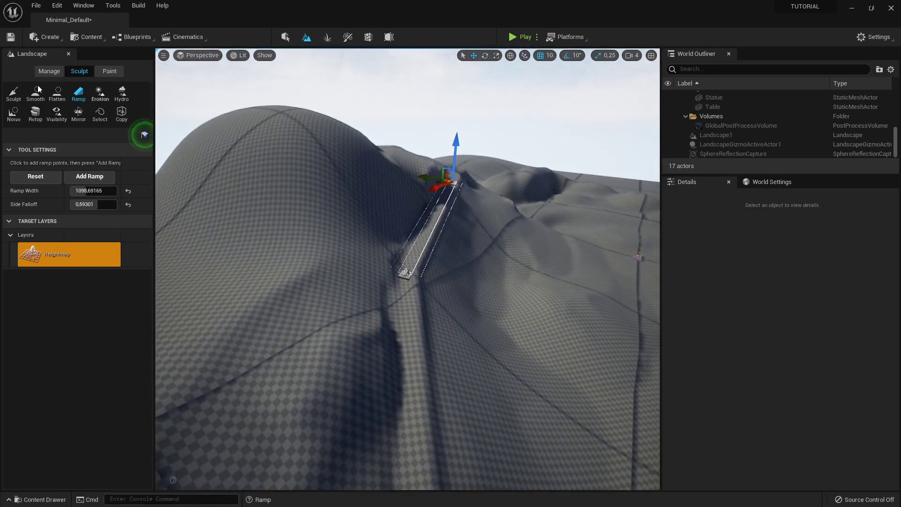
right_drag(407, 267, 407, 267)
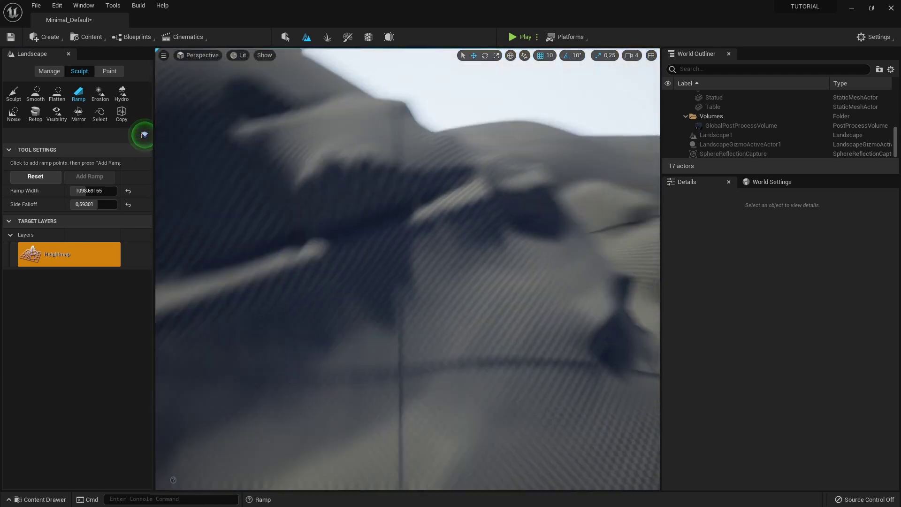
- Use the Erosion tool (28 iterations, threshold 64) to erode ridged hollows into the slope
click(100, 92)
right_drag(193, 134, 213, 135)
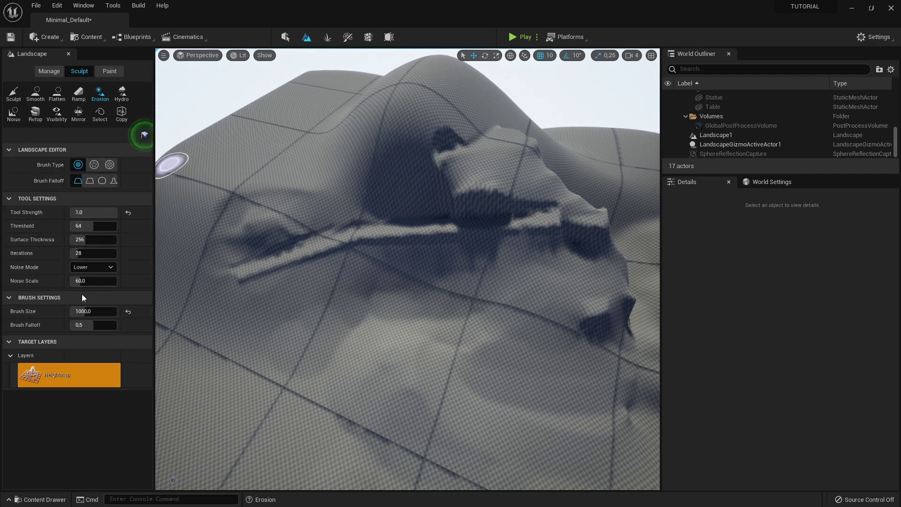
right_drag(412, 199, 412, 199)
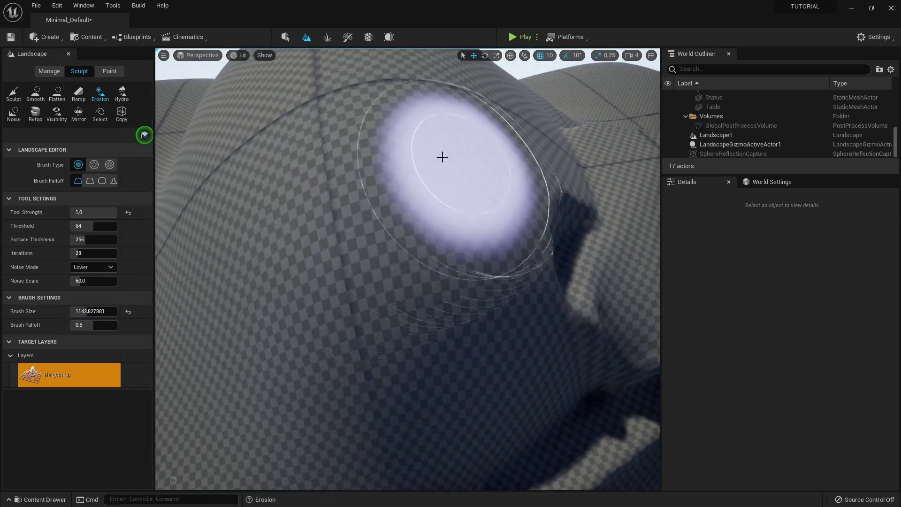
right_drag(441, 155, 450, 192)
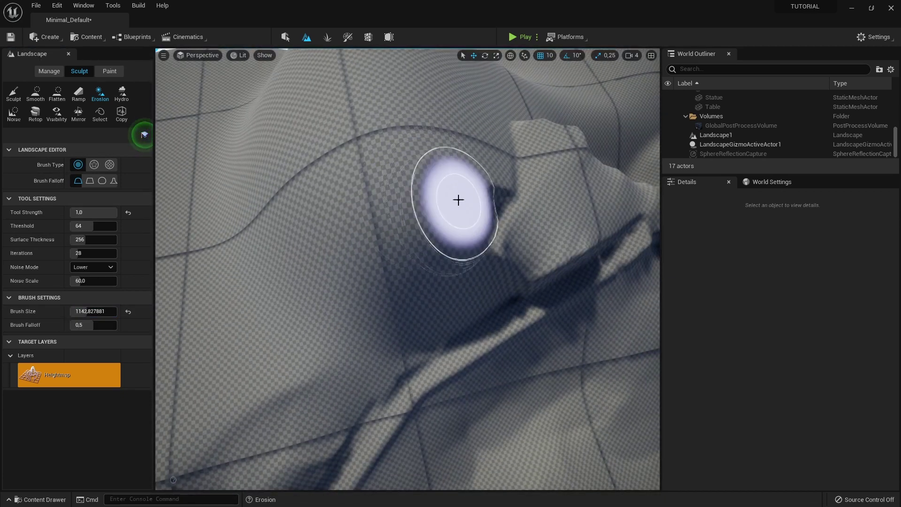
drag(458, 200, 486, 154)
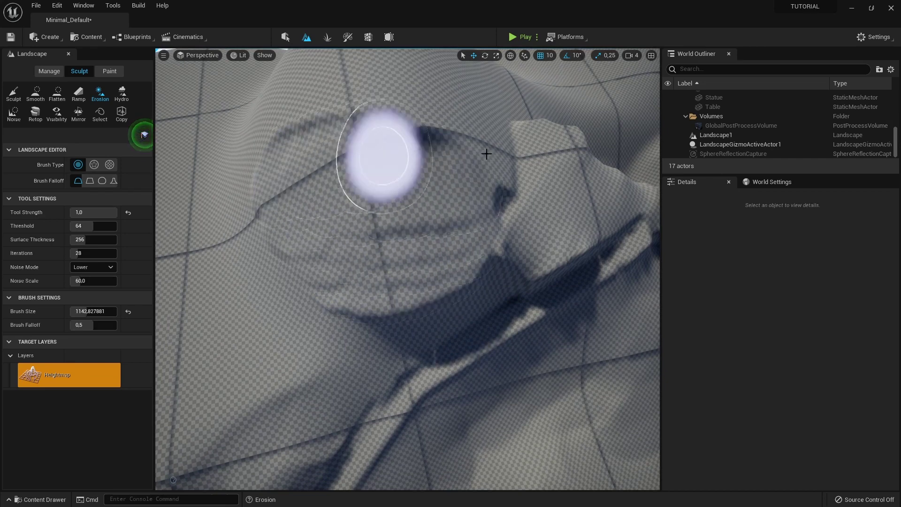
drag(409, 191, 439, 291)
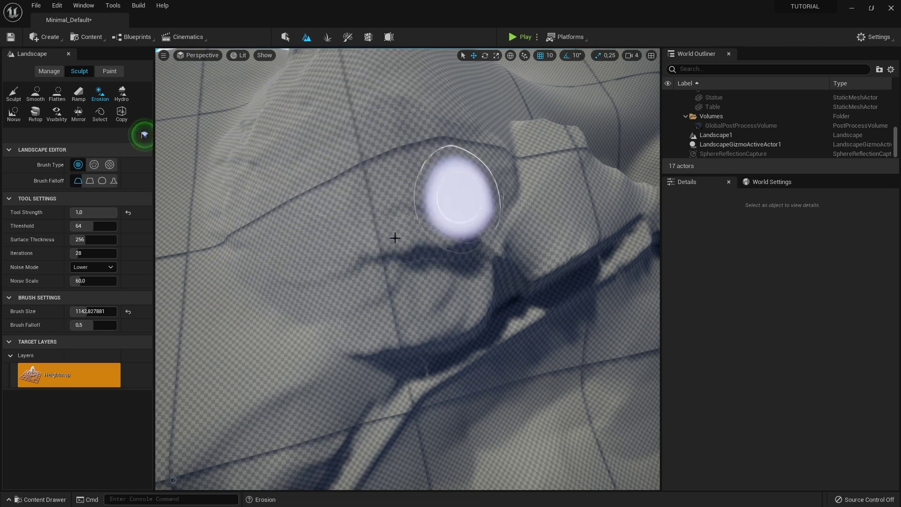
mouse_move(402, 272)
right_down()
mouse_move(403, 202)
mouse_move(403, 225)
mouse_move(385, 215)
right_up()
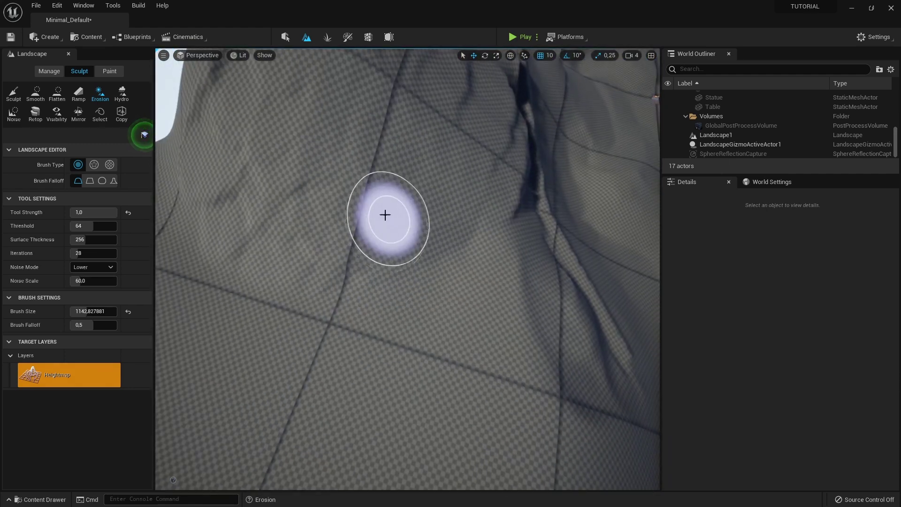
drag(408, 238, 345, 95)
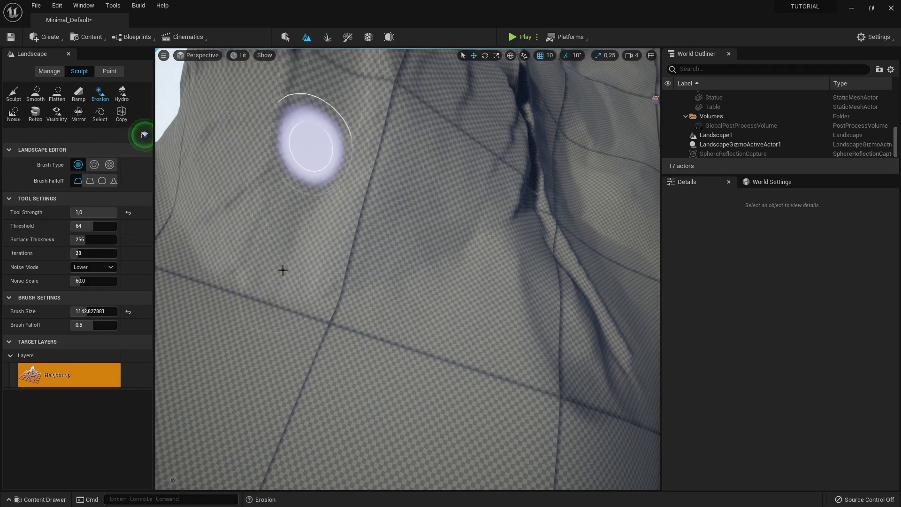
right_drag(282, 270, 282, 263)
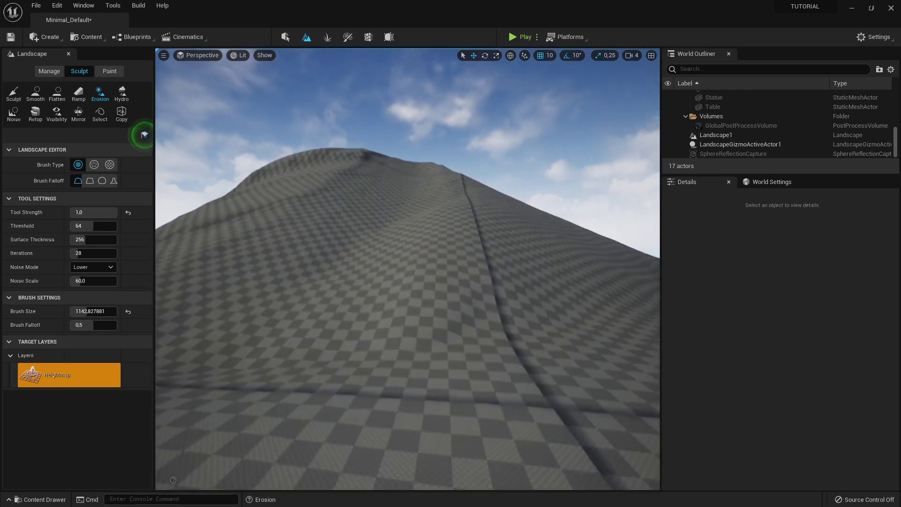
- Erode the slope's dark crease and the dark valley across the hill
scroll(322, 232, up, 5)
scroll(371, 242, up, 3)
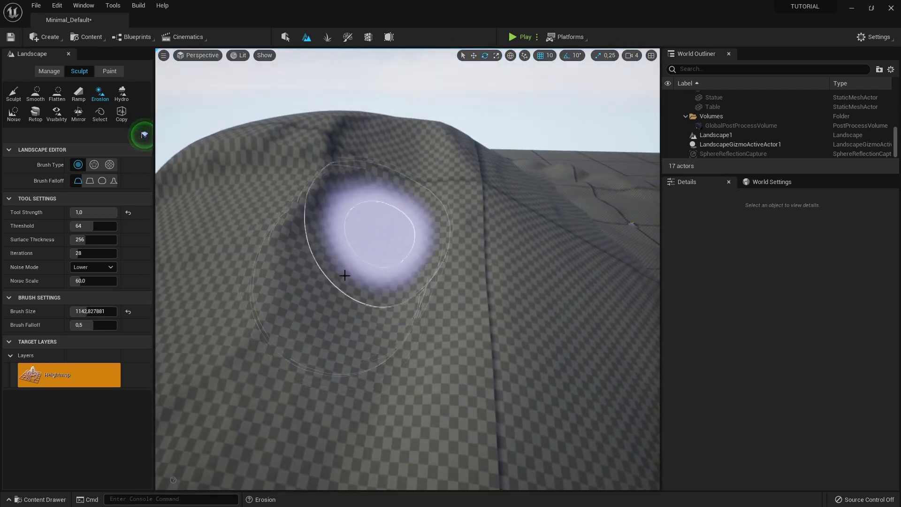
mouse_move(363, 191)
mouse_down()
mouse_move(446, 198)
mouse_move(381, 218)
mouse_up()
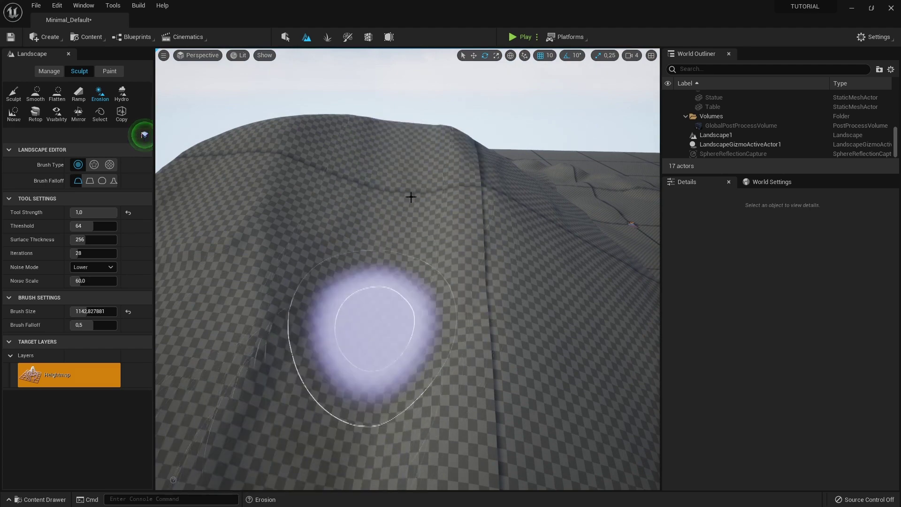
right_drag(411, 197, 436, 221)
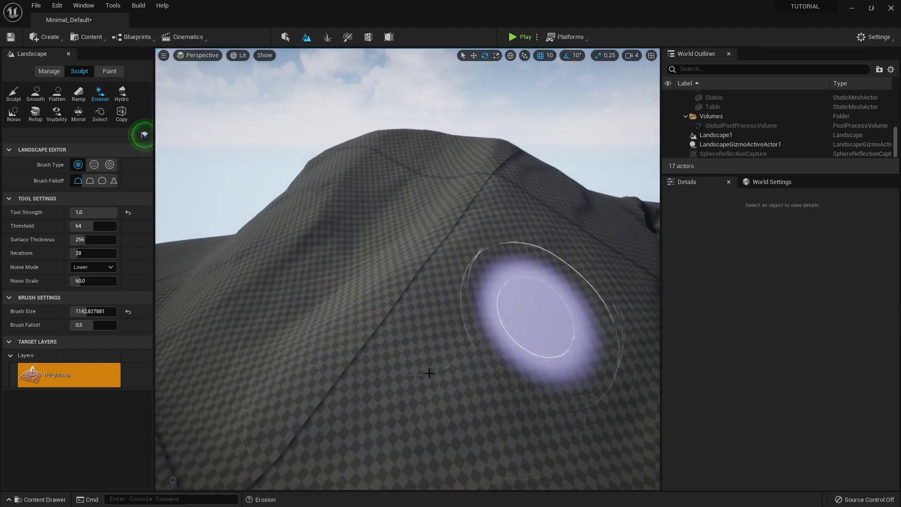
mouse_move(429, 373)
right_down()
mouse_move(429, 328)
mouse_move(272, 243)
right_up()
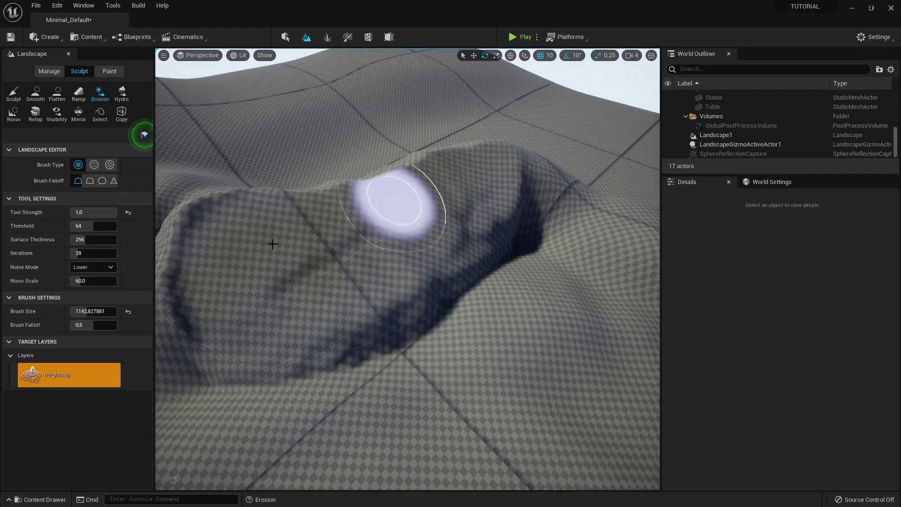
mouse_move(272, 244)
mouse_down()
mouse_move(293, 193)
mouse_move(297, 246)
mouse_up()
right_drag(297, 245, 372, 187)
- Erode the hill ridge near the peak and the surface further left
mouse_move(372, 187)
mouse_down()
mouse_move(471, 191)
mouse_move(520, 209)
mouse_up()
drag(511, 168, 498, 108)
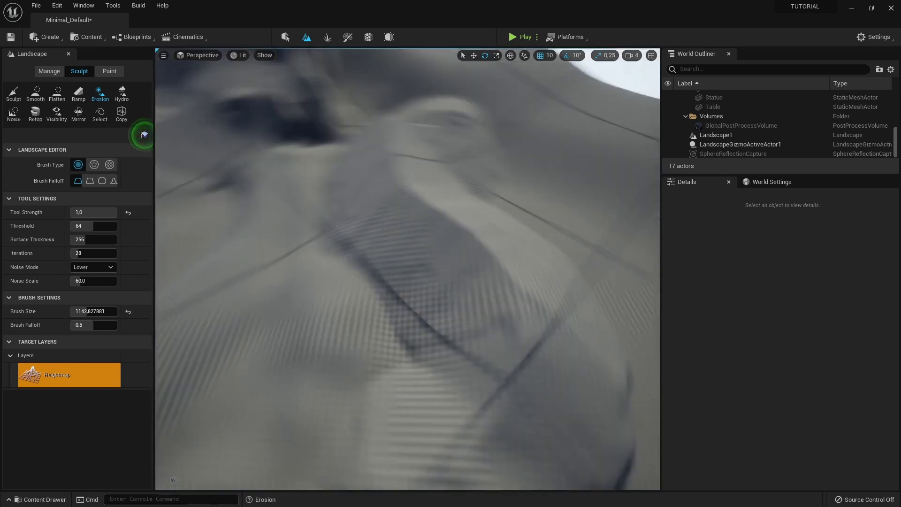
right_drag(529, 116, 324, 194)
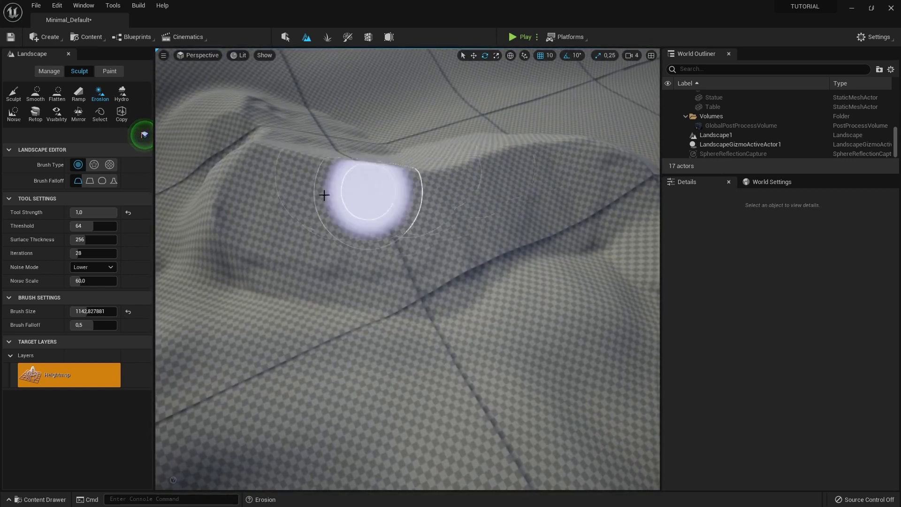
drag(467, 183, 234, 135)
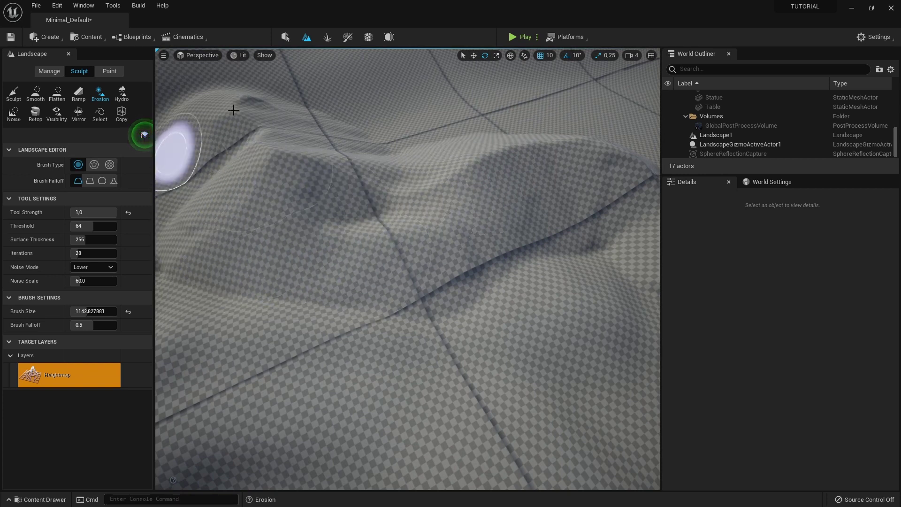
right_drag(289, 144, 282, 84)
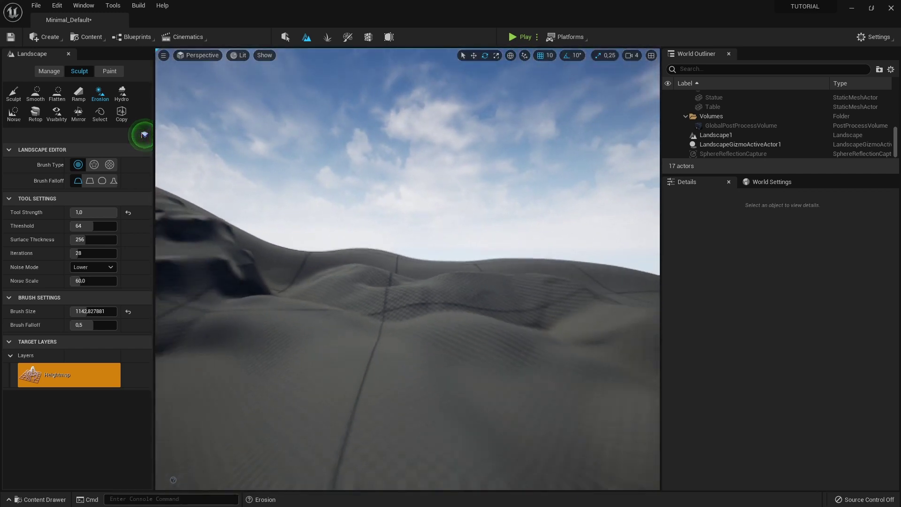
right_drag(282, 84, 417, 395)
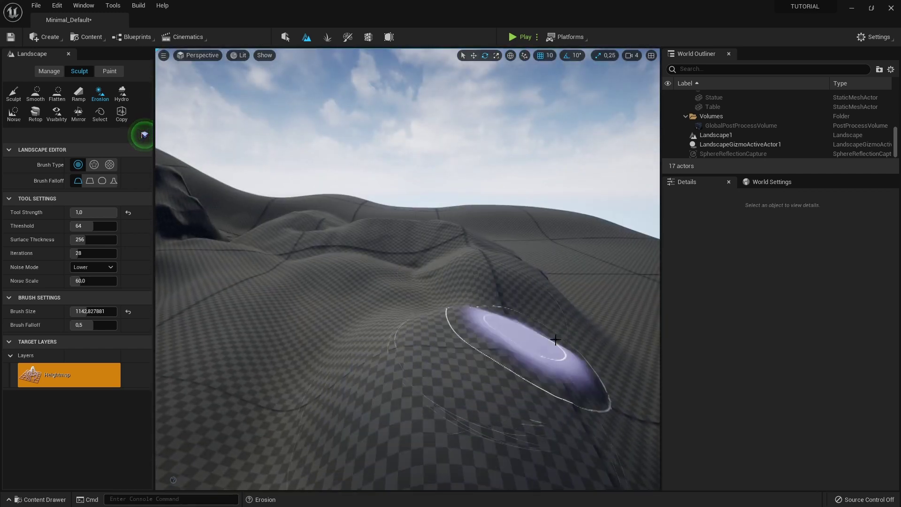
right_drag(469, 281, 451, 319)
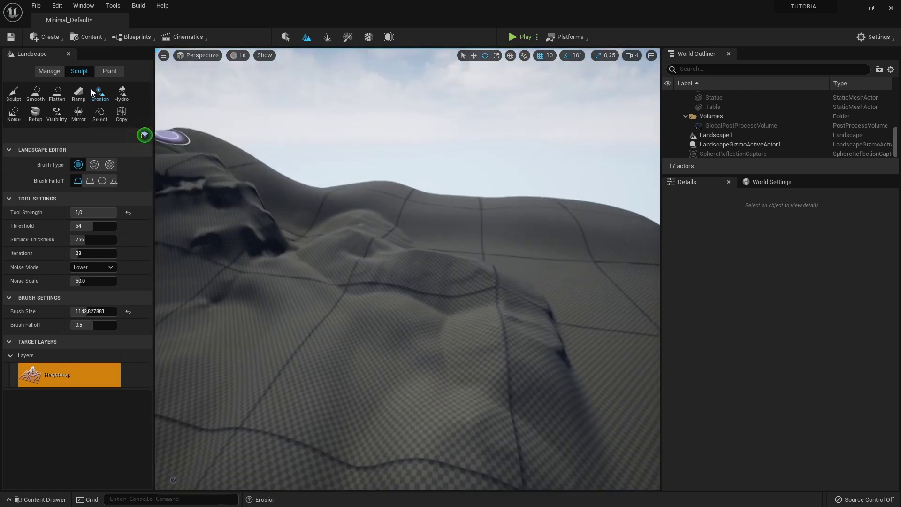
- With Hydraulic Erosion (rain 128, 28 iterations), carve an eroded crater into the dunes
click(119, 90)
right_drag(322, 326, 292, 261)
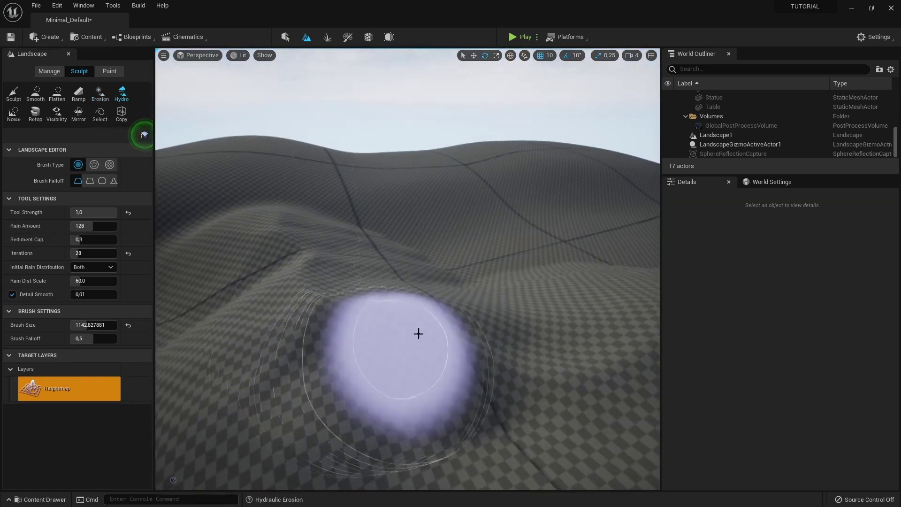
drag(343, 325, 346, 307)
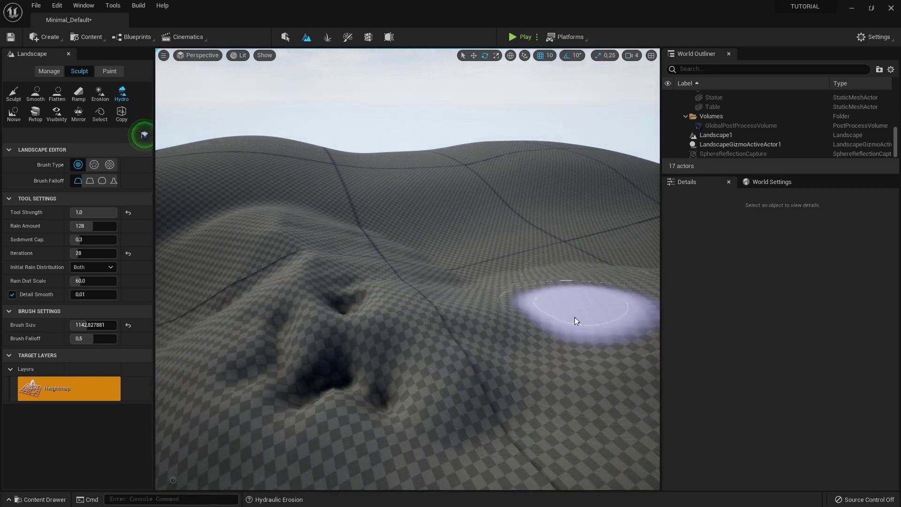
right_drag(560, 295, 451, 212)
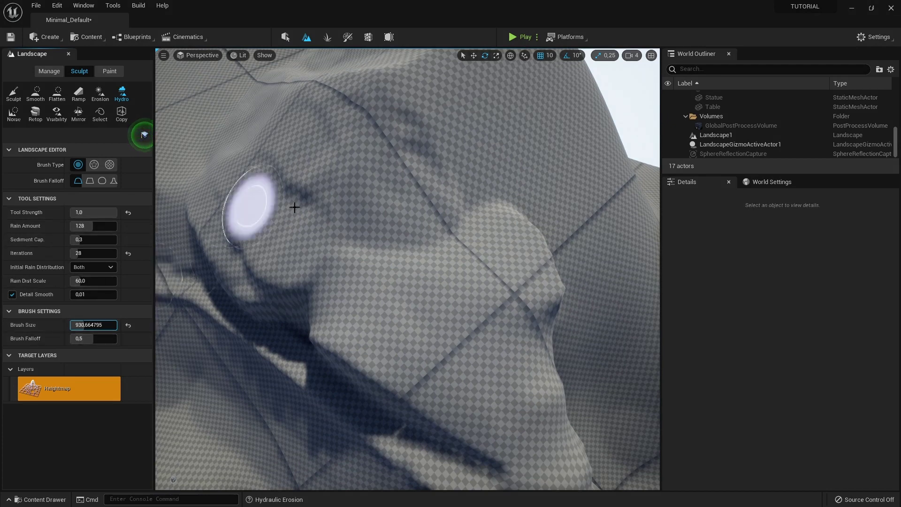
right_drag(294, 207, 211, 165)
- Enlarge the brush to 1738.23 and erode streaks and channels into the ridge slopes
drag(94, 325, 113, 325)
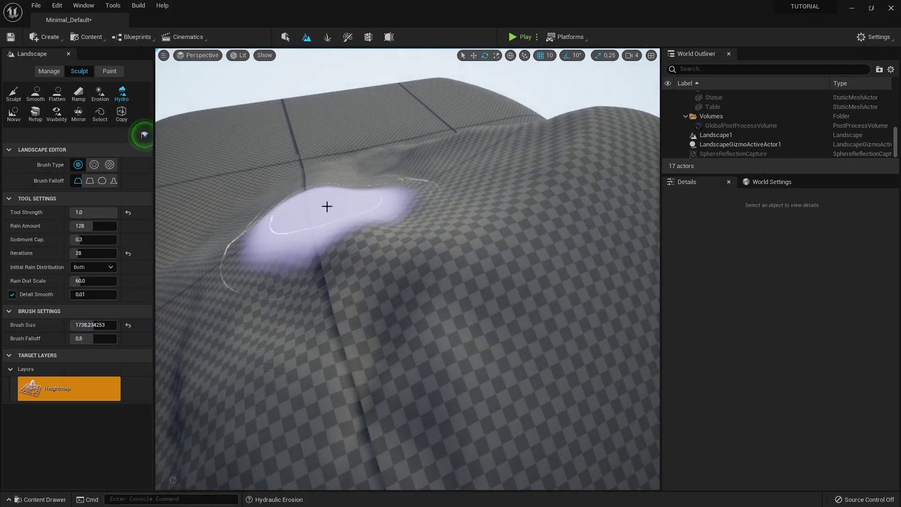
drag(327, 206, 516, 249)
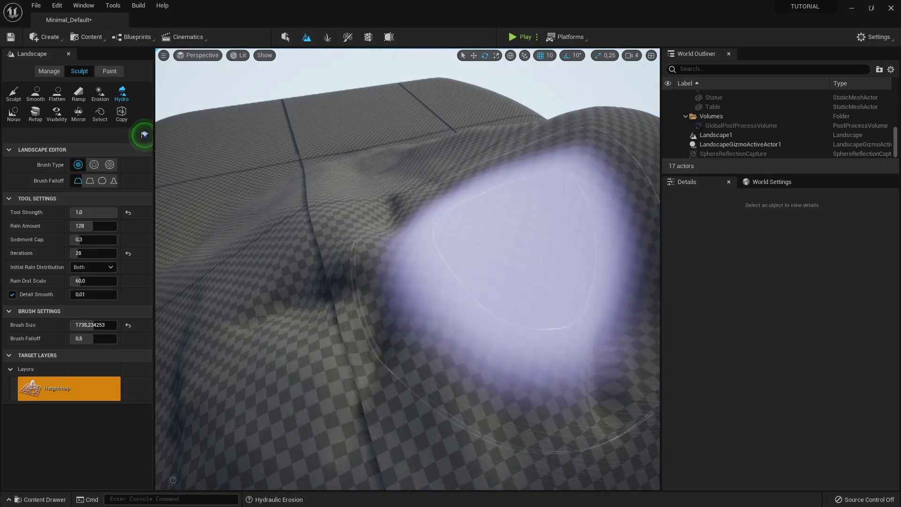
right_drag(516, 248, 469, 329)
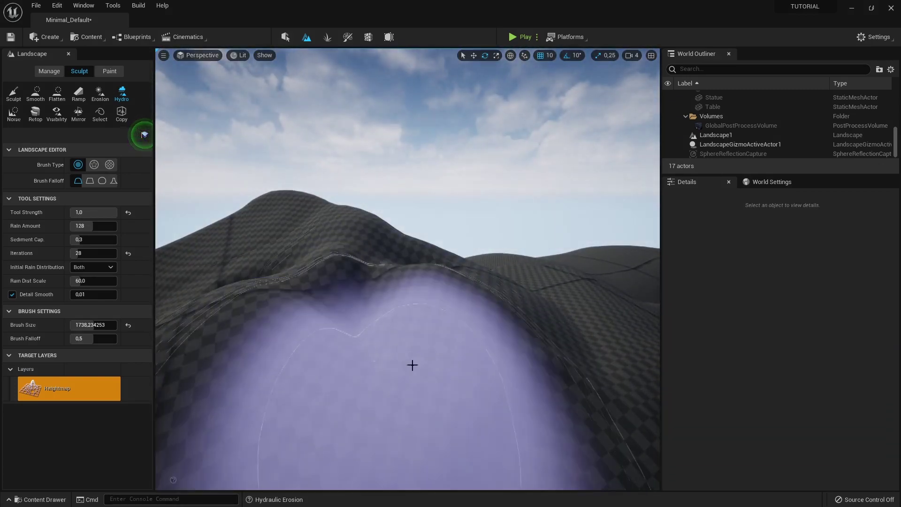
right_drag(413, 364, 438, 248)
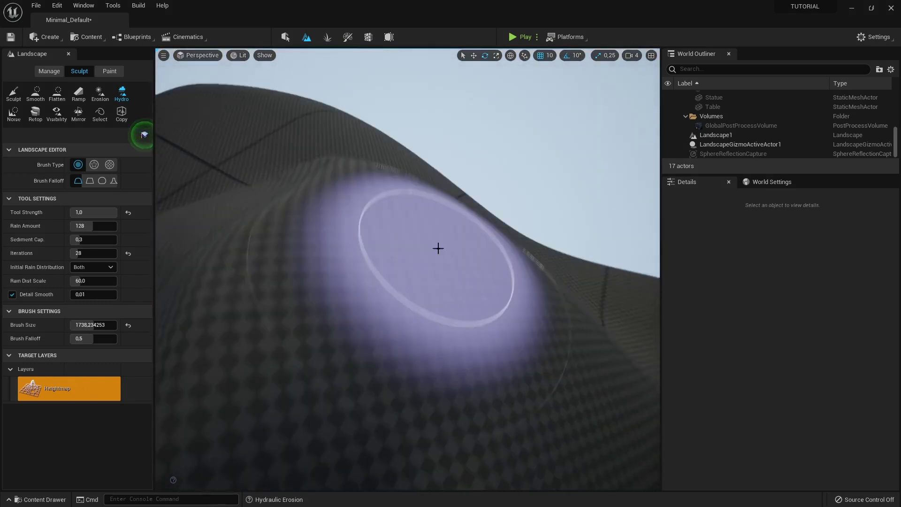
drag(438, 248, 286, 298)
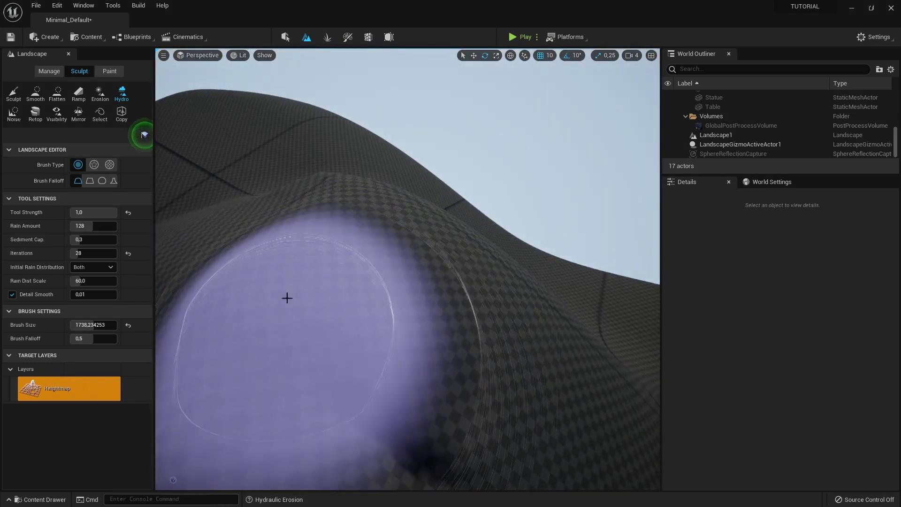
mouse_move(427, 332)
right_down()
mouse_move(422, 244)
mouse_move(450, 284)
mouse_move(450, 272)
mouse_move(423, 212)
right_up()
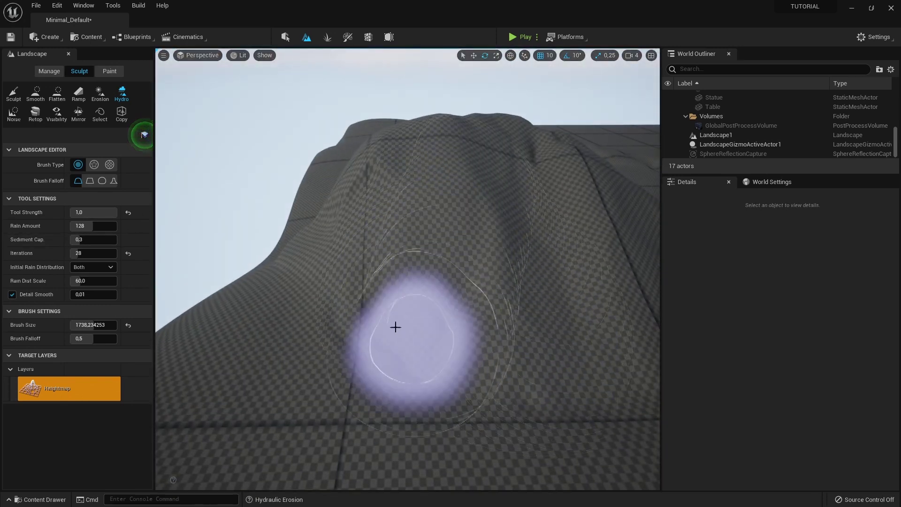
mouse_move(287, 209)
right_down()
mouse_move(301, 207)
mouse_move(248, 157)
right_up()
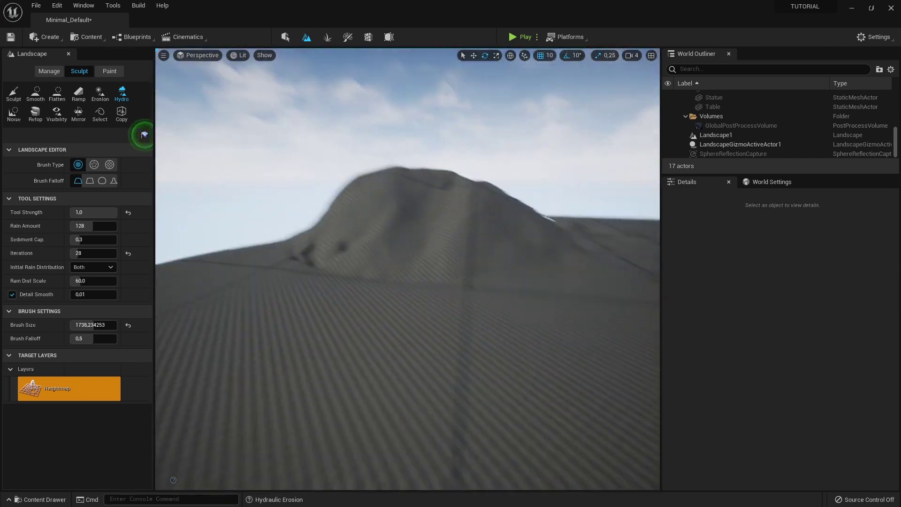
- Undo the first Noise stroke, keep Noise Mode on Both, and paint gentle noise at 0.16 strength
click(19, 114)
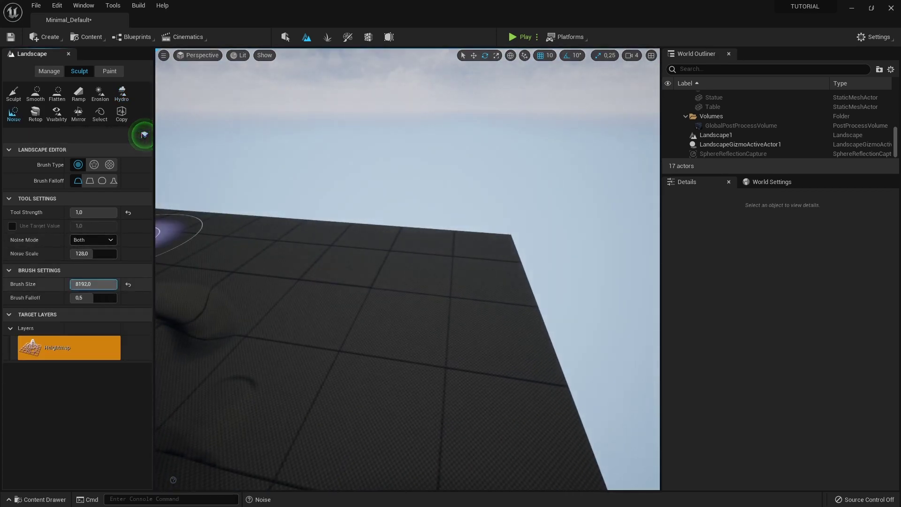
right_drag(436, 277, 436, 329)
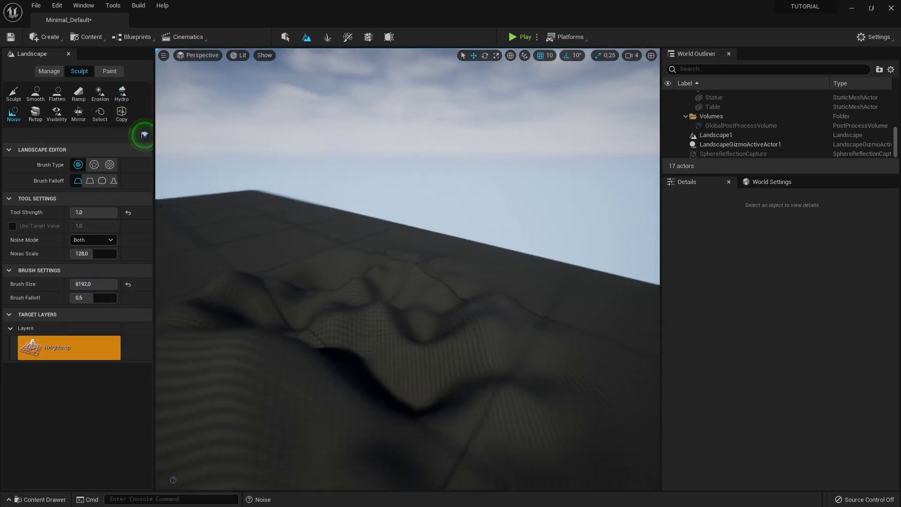
key(ctrl+z)
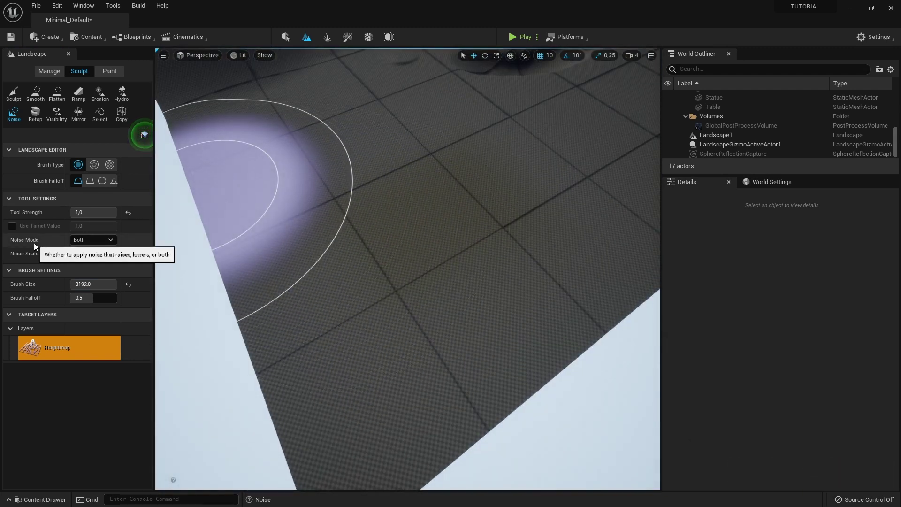
click(96, 240)
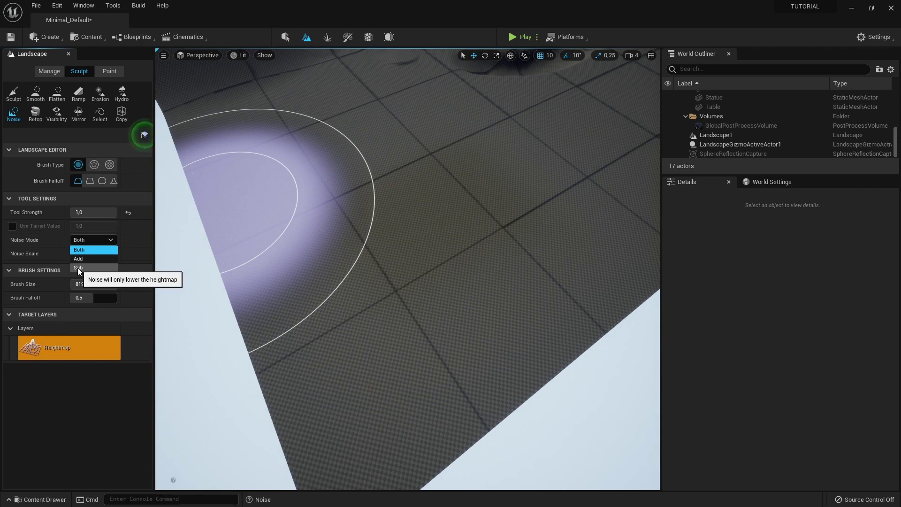
click(84, 250)
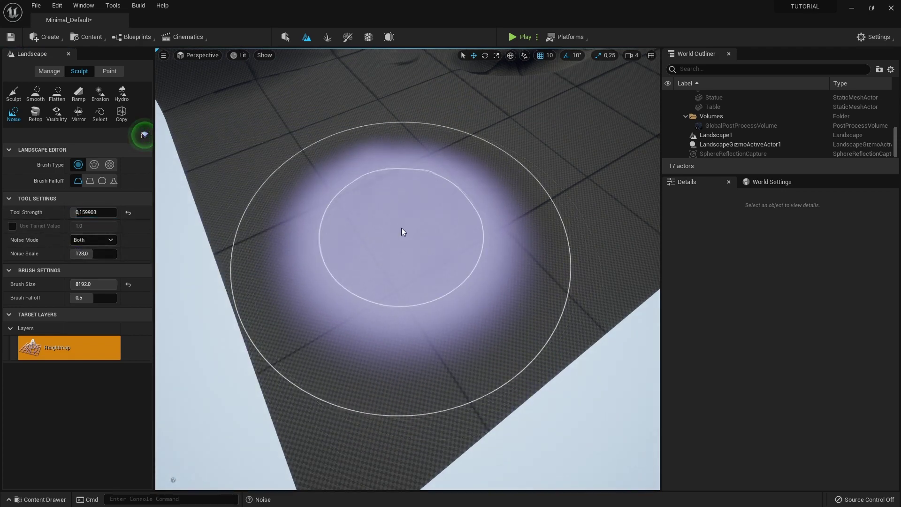
mouse_move(406, 229)
right_down()
mouse_move(425, 211)
mouse_move(547, 201)
right_up()
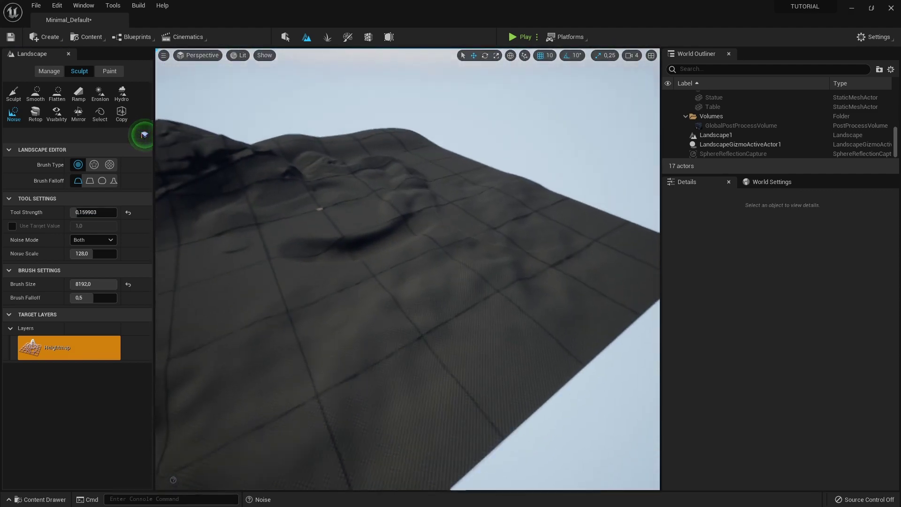
mouse_move(461, 188)
right_down()
mouse_move(338, 175)
mouse_move(338, 155)
right_up()
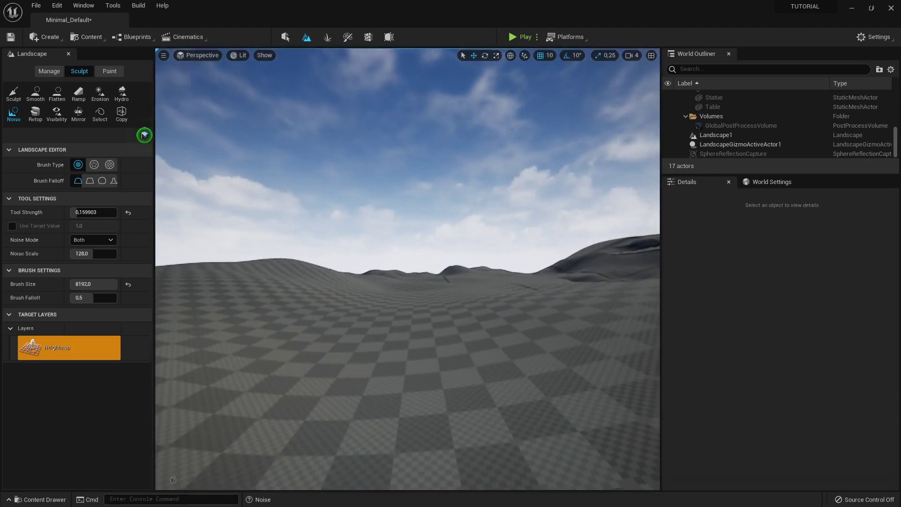
right_drag(431, 264, 432, 265)
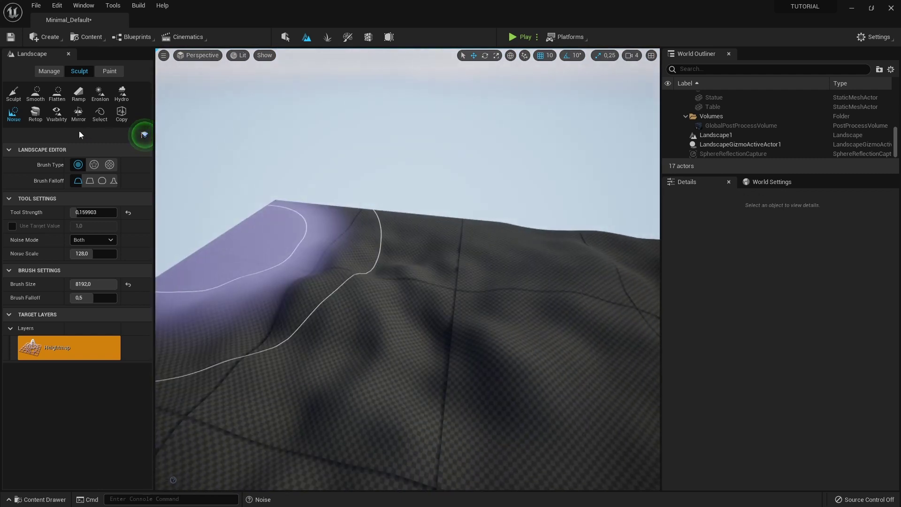
click(40, 98)
scroll(324, 192, up, 2)
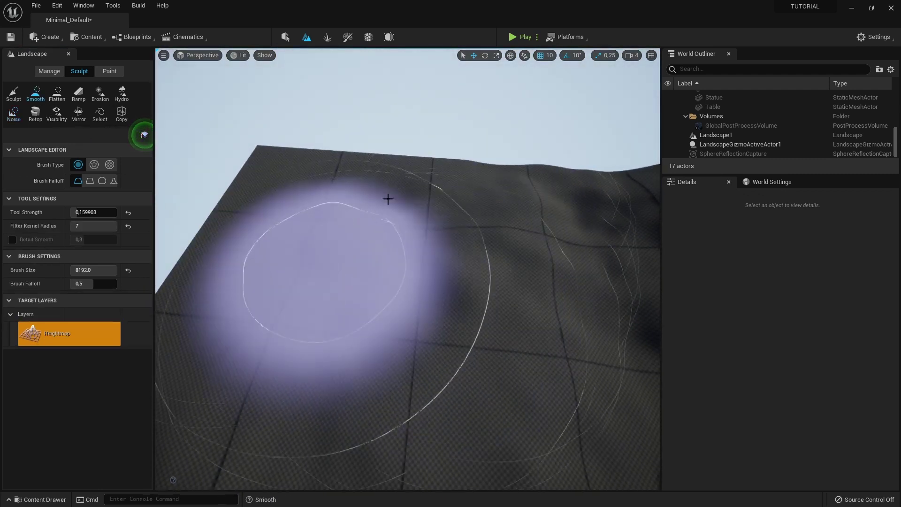
right_drag(309, 281, 308, 132)
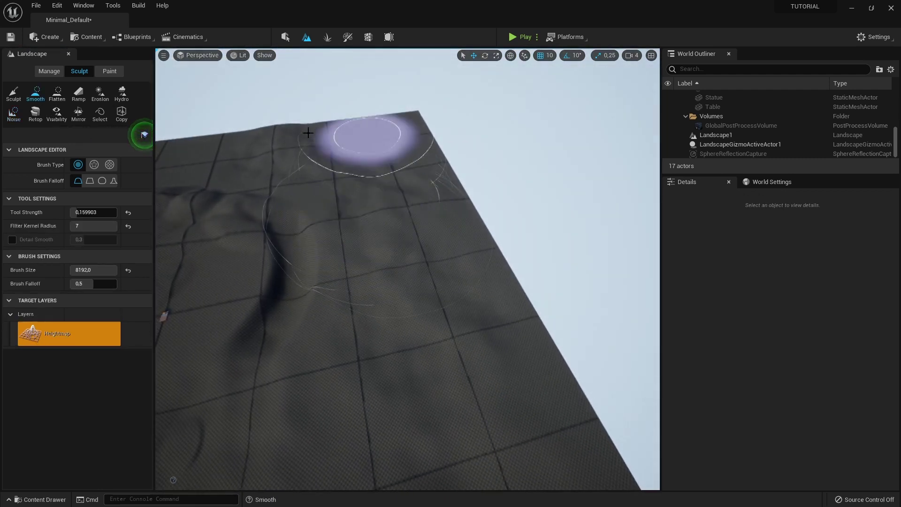
right_drag(497, 417, 310, 312)
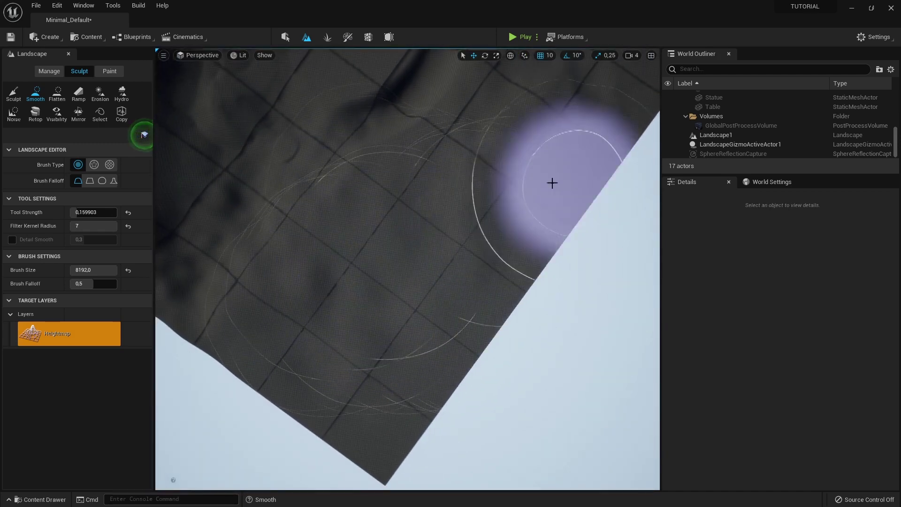
right_drag(551, 181, 517, 235)
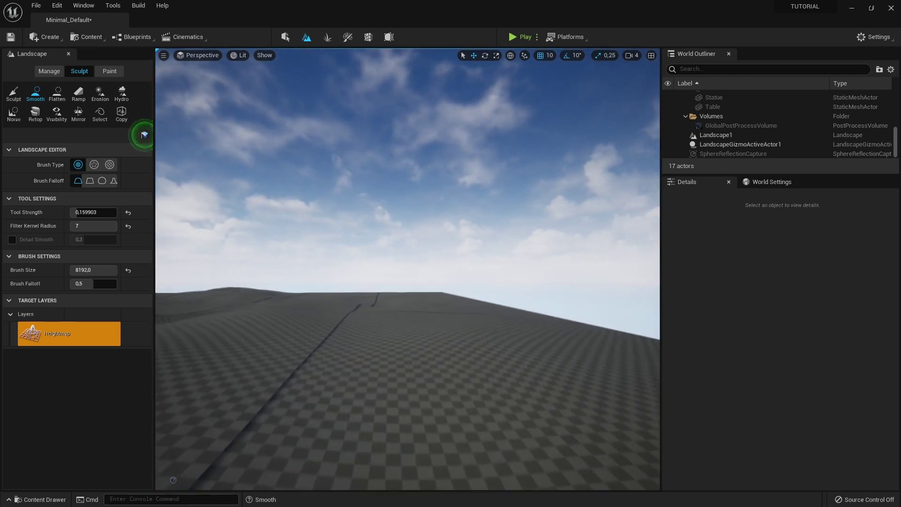
right_drag(430, 237, 430, 237)
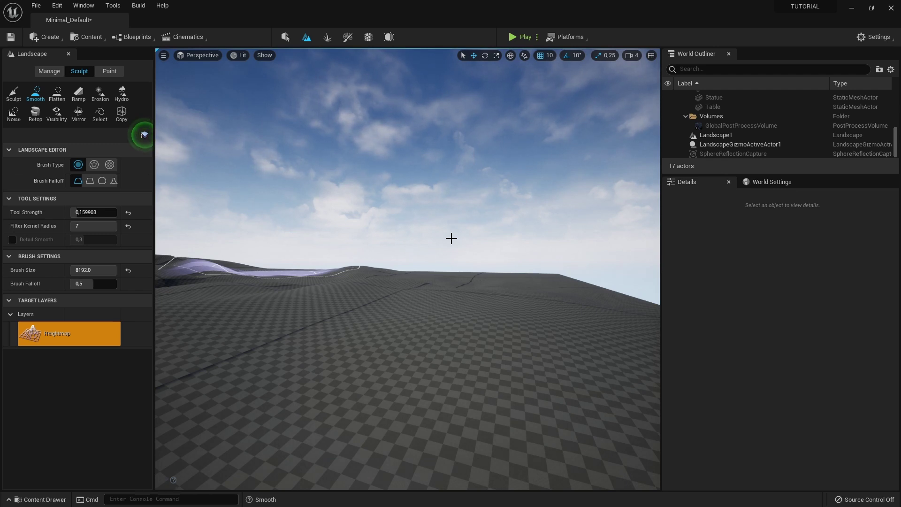
right_drag(465, 234, 464, 235)
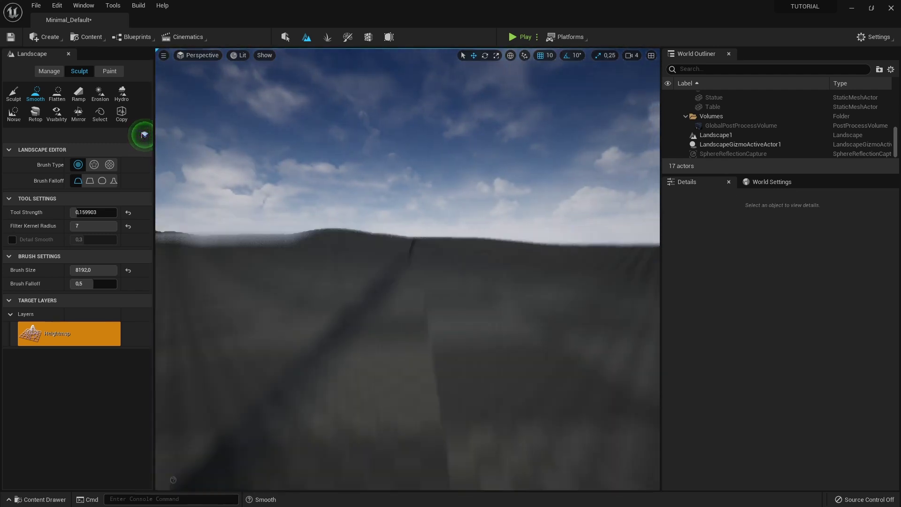
right_drag(426, 282, 426, 283)
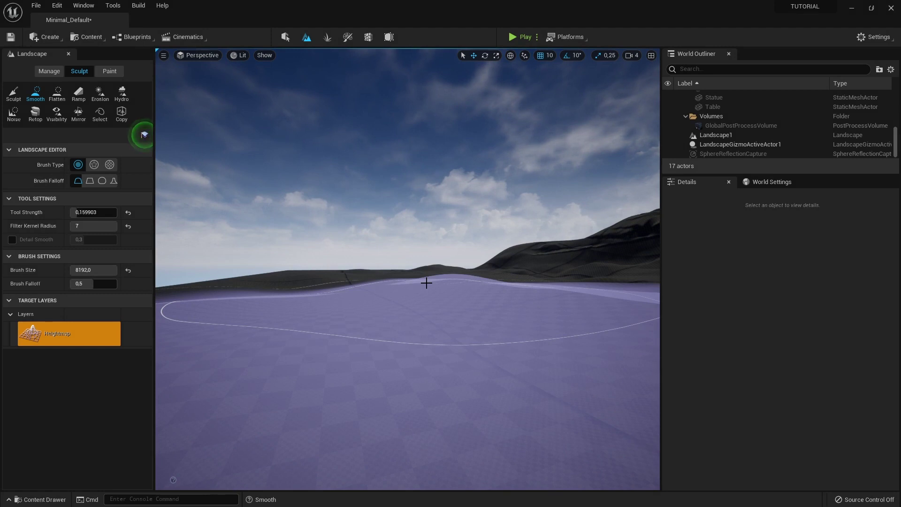
right_drag(426, 283, 427, 283)
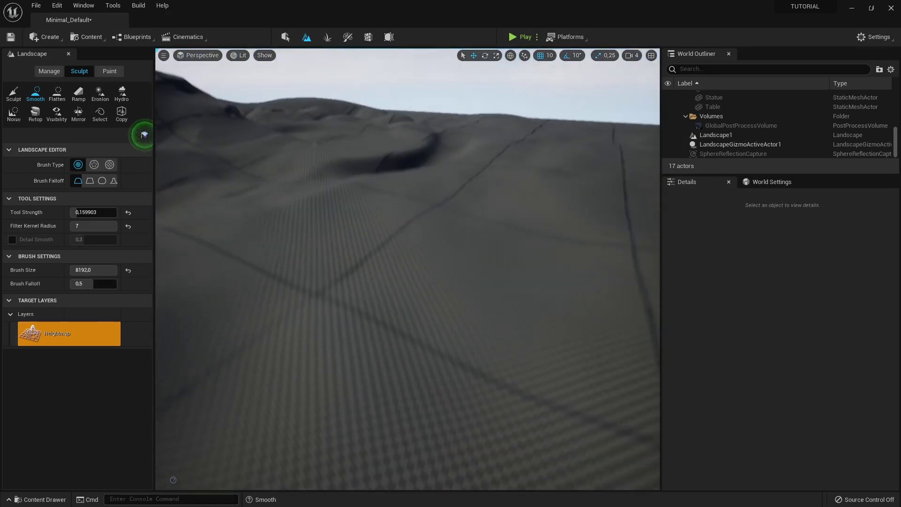
right_drag(382, 242, 382, 242)
right_drag(439, 227, 439, 228)
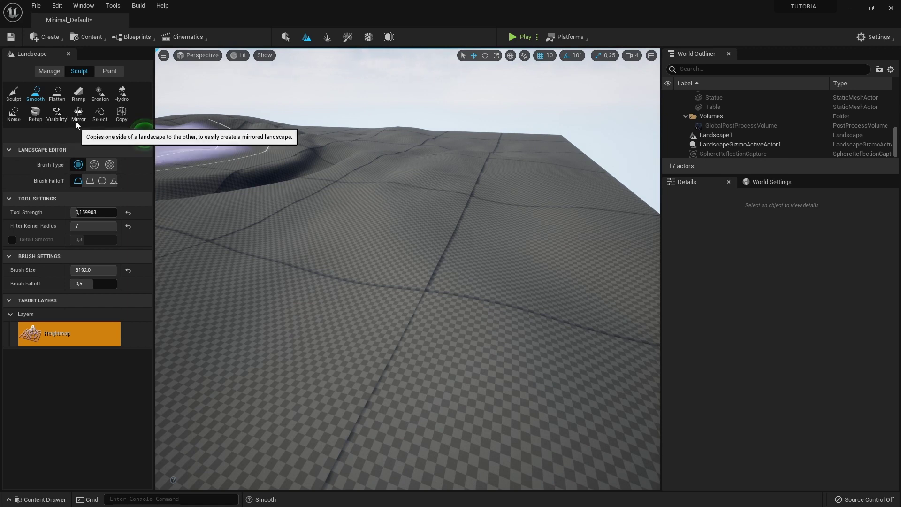
- Apply the Mirror tool to the landscape and inspect the mirrored terrain from several angles
click(78, 114)
right_drag(459, 236, 422, 244)
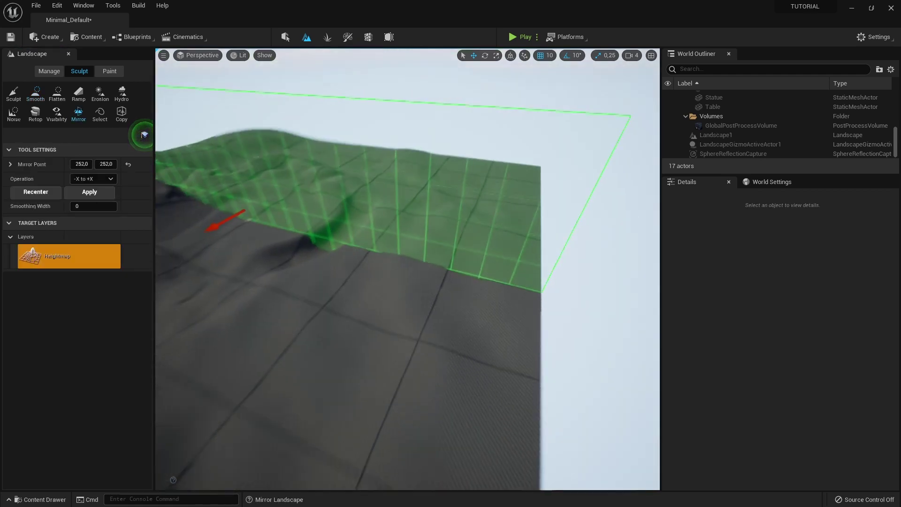
right_drag(363, 231, 363, 231)
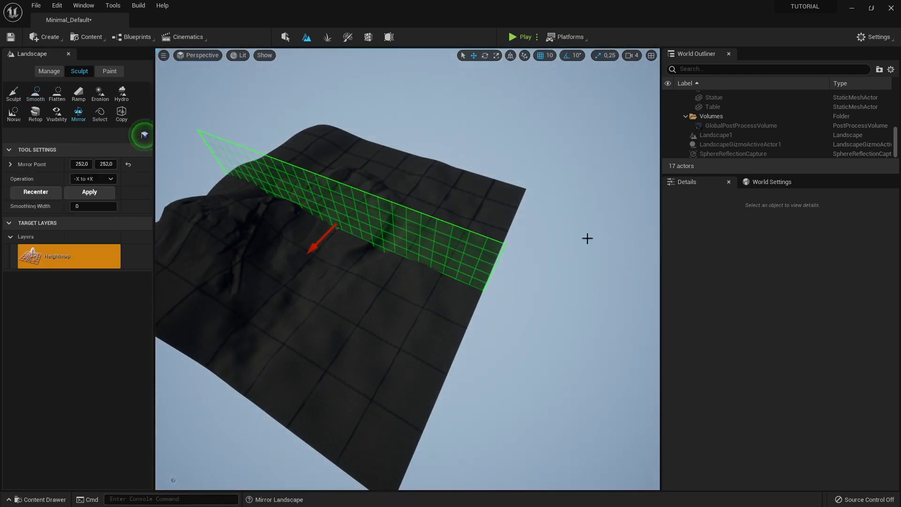
click(75, 193)
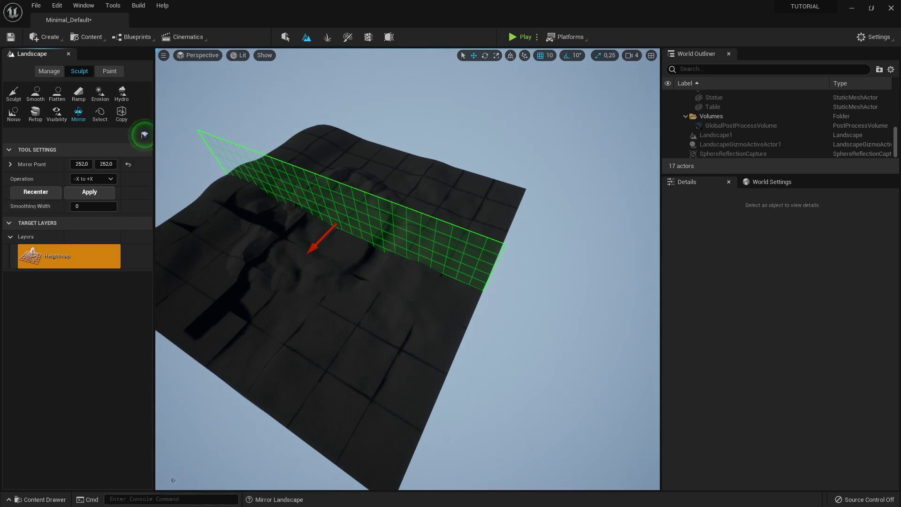
right_drag(347, 267, 347, 268)
right_drag(400, 279, 399, 278)
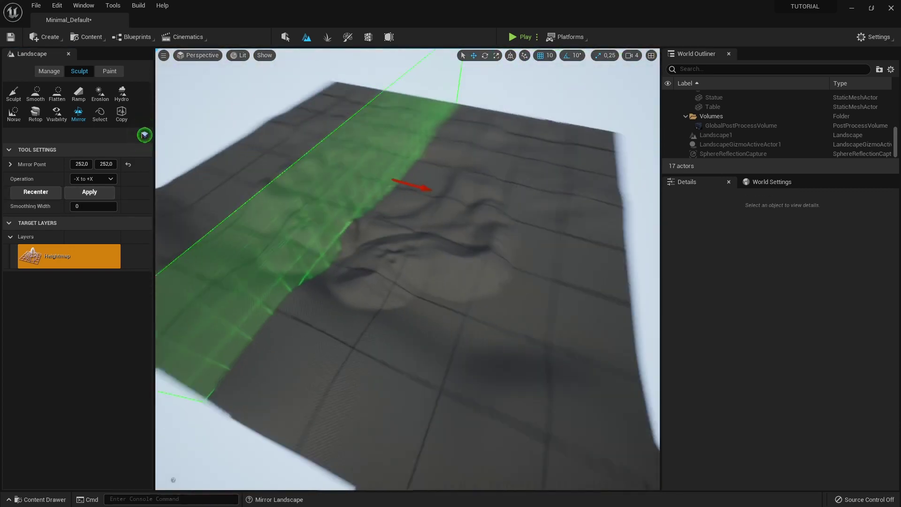
right_drag(346, 241, 346, 241)
- Undo the mirror to restore the original terrain and switch to the Select tool
key(ctrl+z)
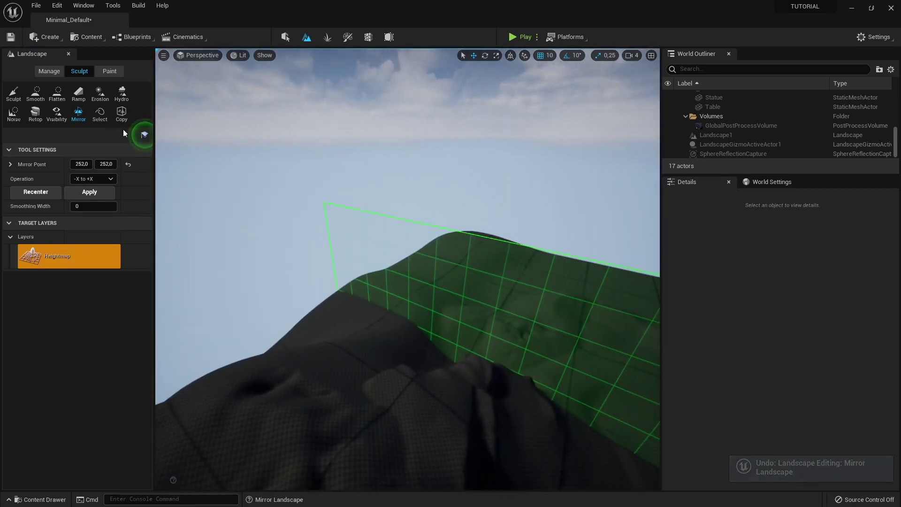
click(99, 112)
right_drag(284, 287, 271, 204)
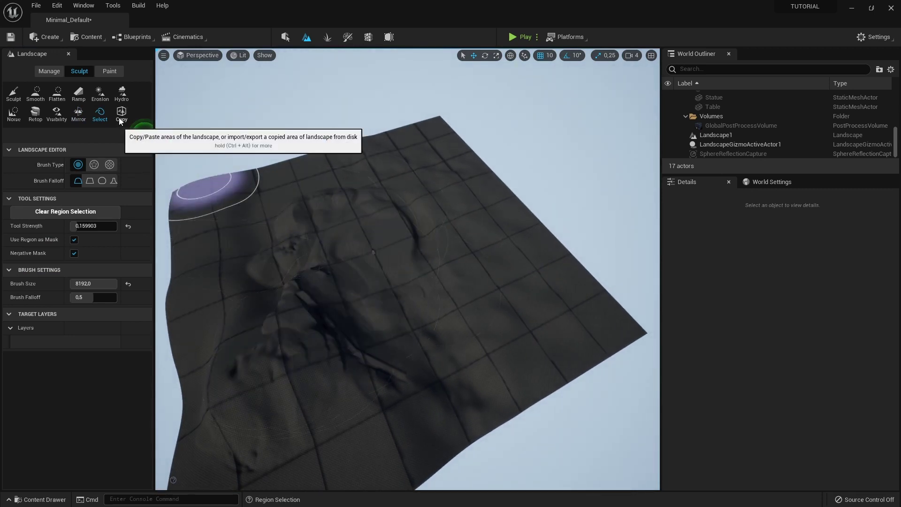
- Switch the landscape editor to Paint mode and frame the landscape from above
click(114, 72)
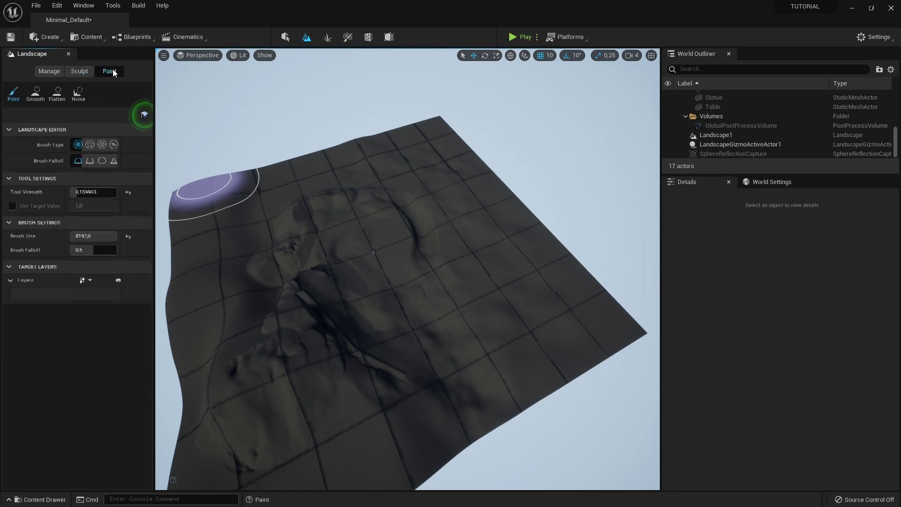
right_drag(191, 246, 191, 245)
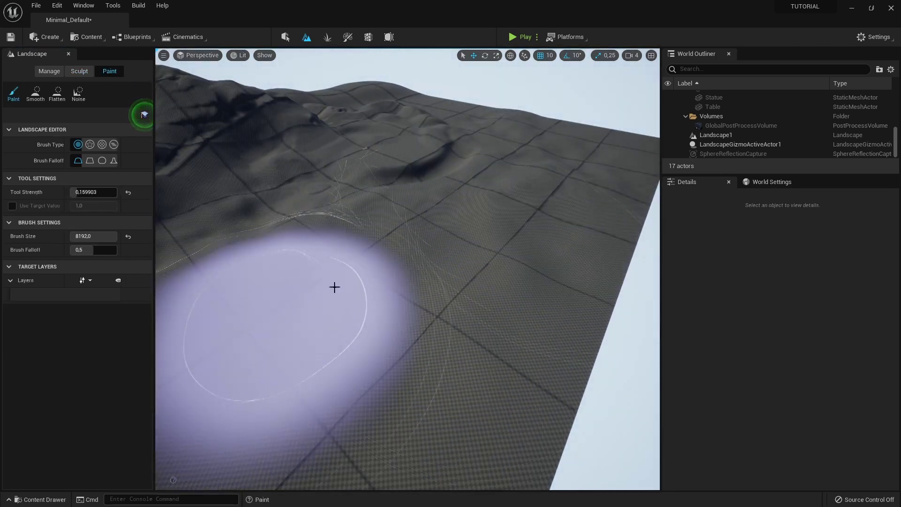
right_drag(316, 233, 305, 214)
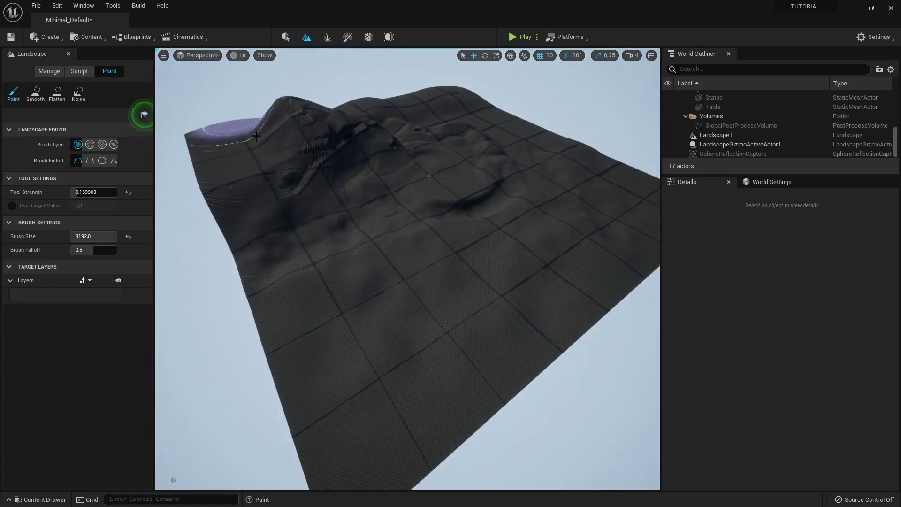
right_drag(221, 127, 221, 126)
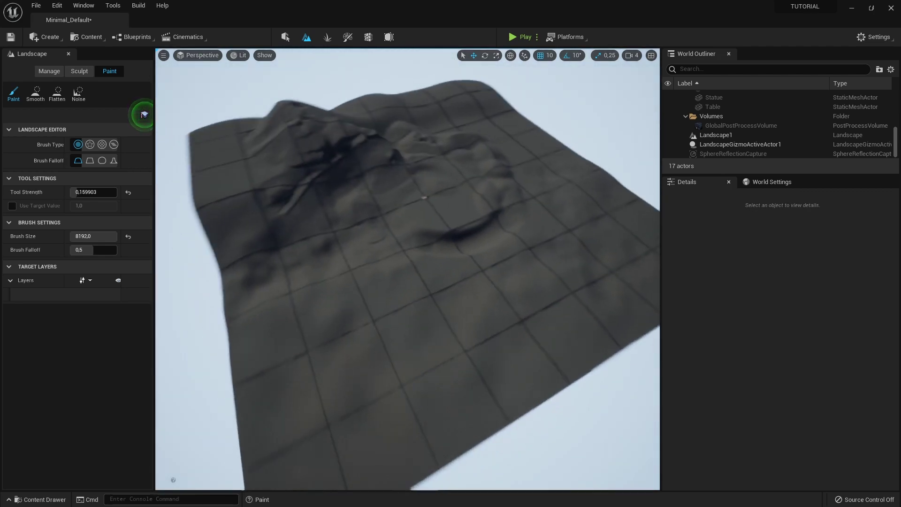
right_drag(332, 177, 332, 177)
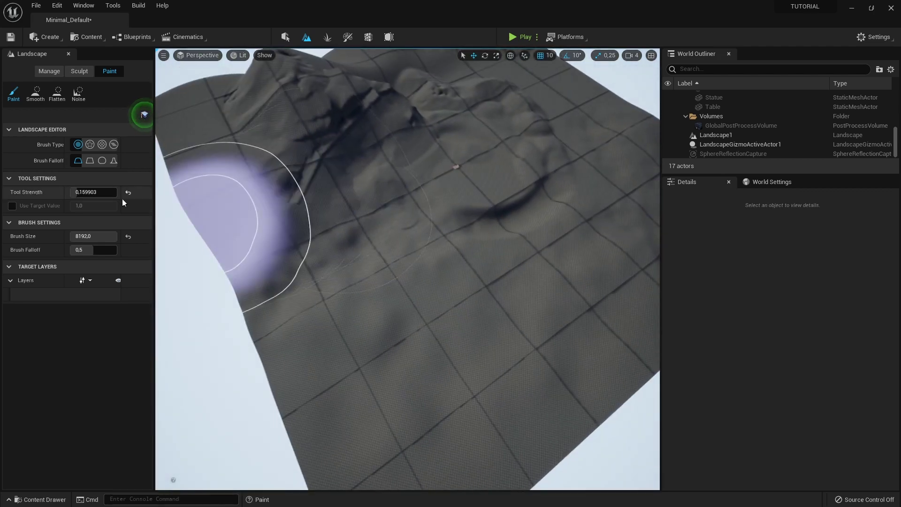
- Set Tool Strength to 1.0 and reduce Brush Size from 8192 to 1000
drag(94, 192, 91, 192)
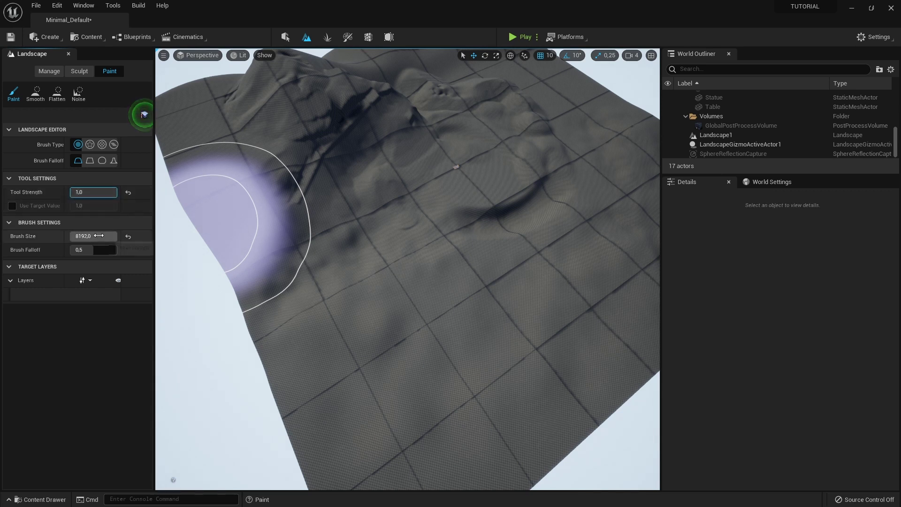
drag(98, 236, 87, 238)
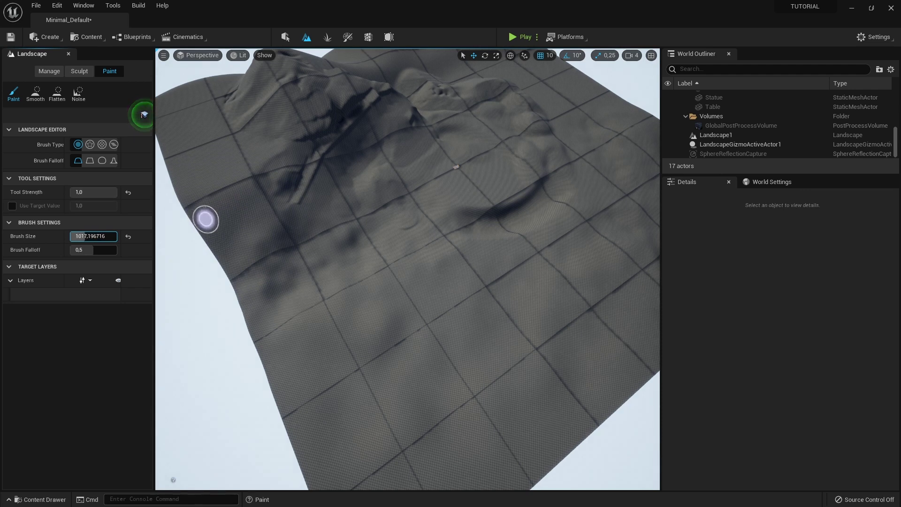
click(86, 237)
text(1000)
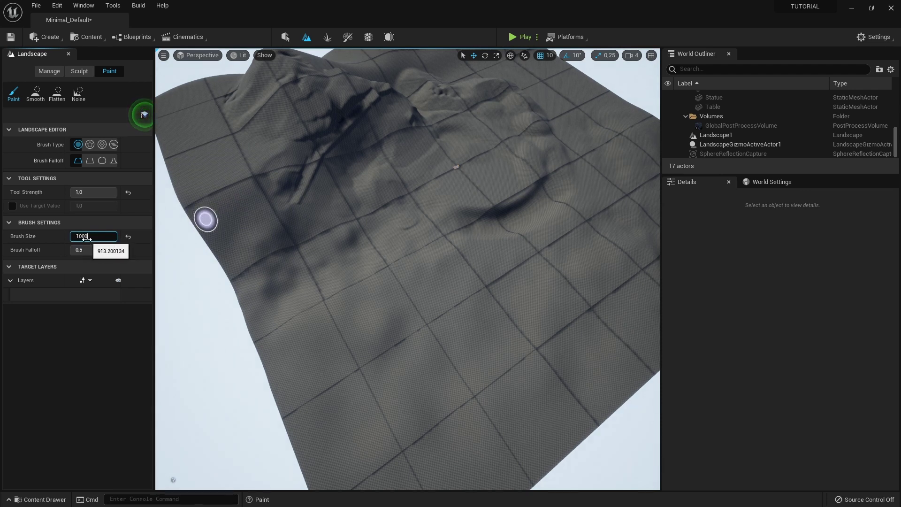
key(Return)
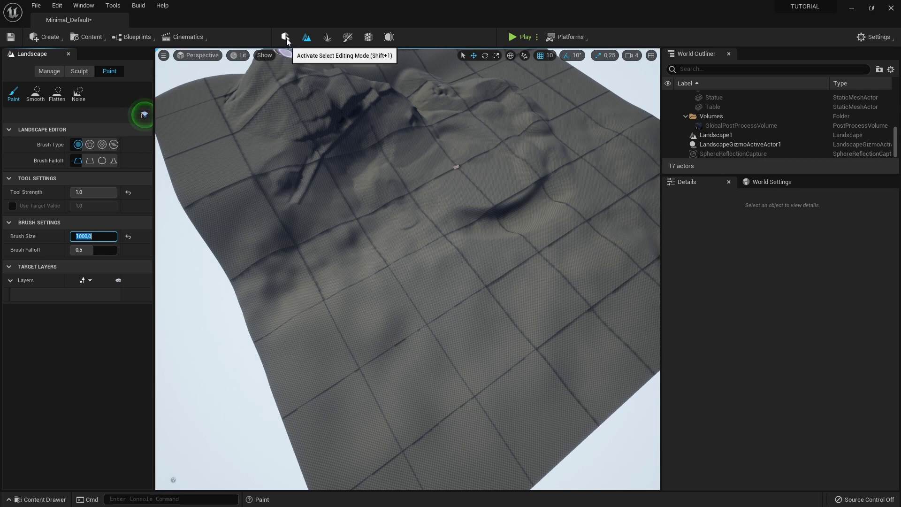
- Return to Select mode and open Content Browser 1
click(286, 38)
right_drag(383, 141, 383, 113)
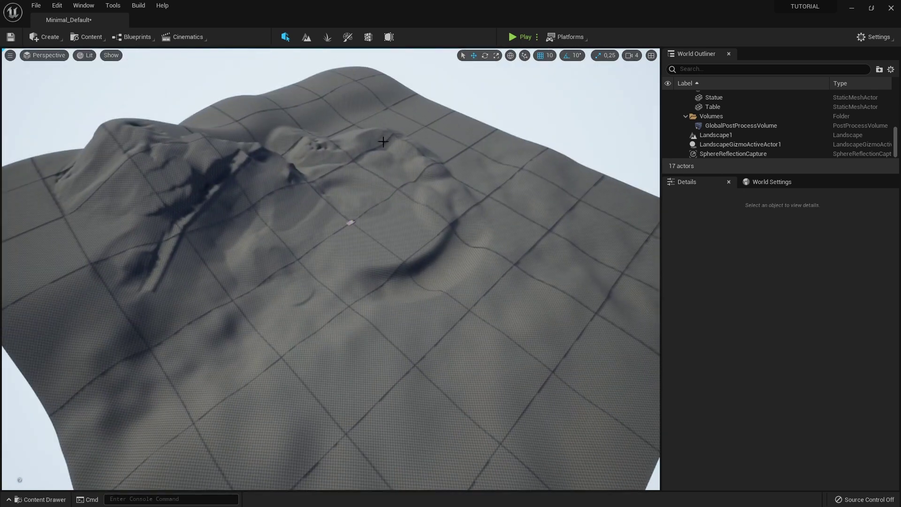
right_drag(291, 179, 258, 141)
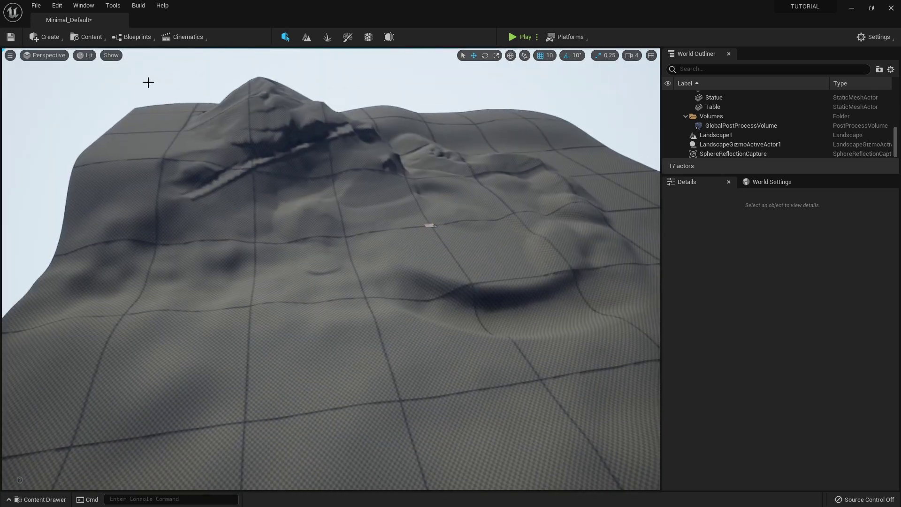
click(91, 37)
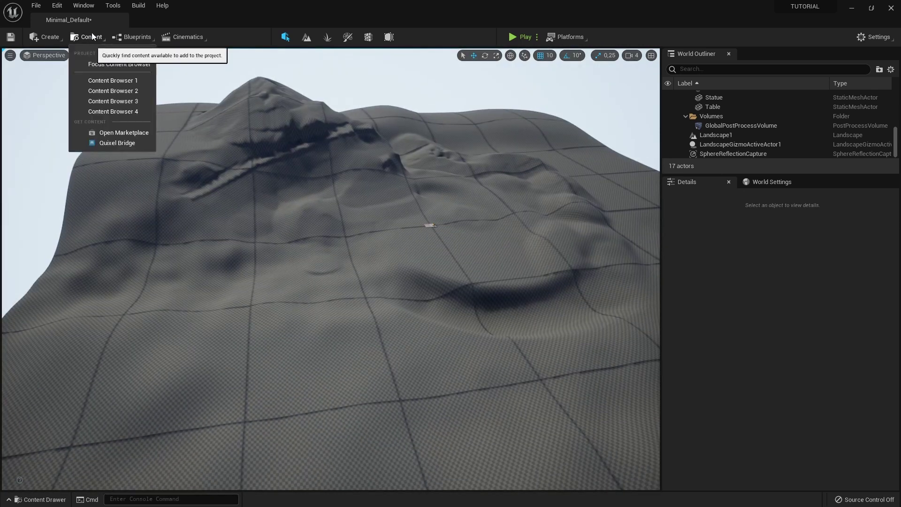
click(110, 81)
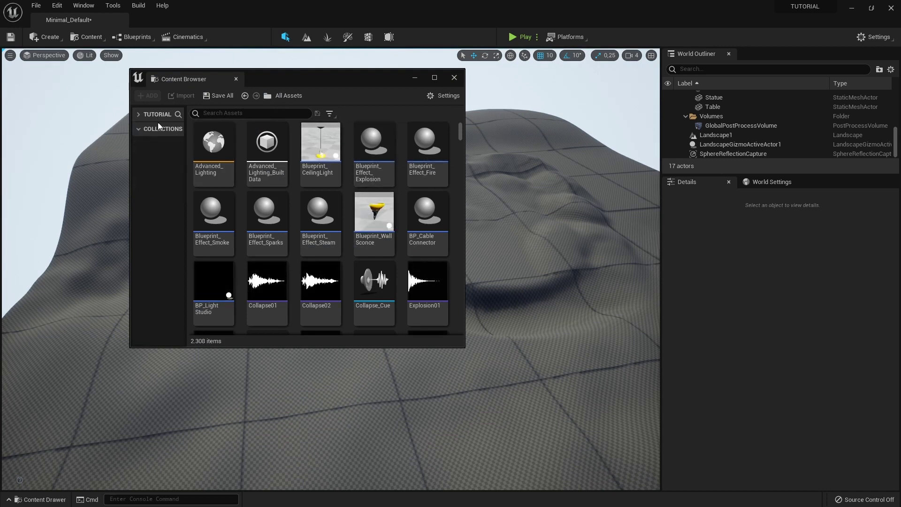
- Create a new folder named Materials under Content
click(157, 127)
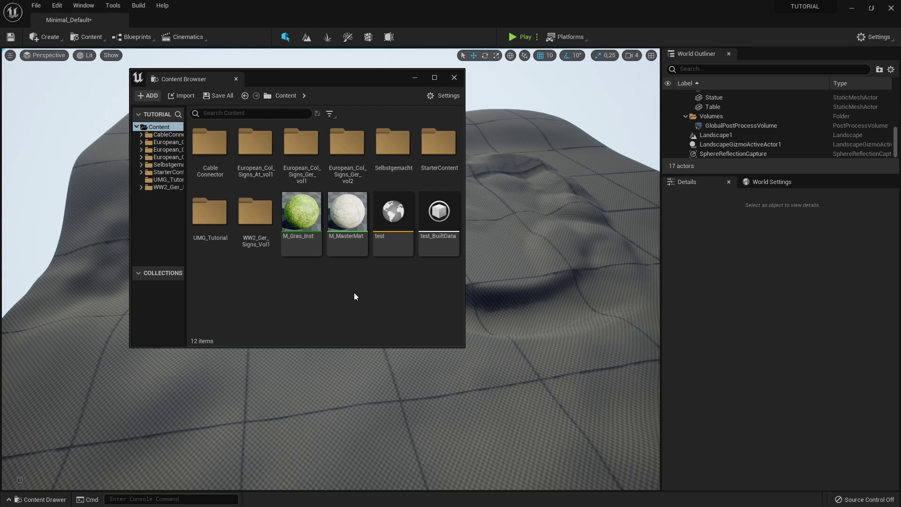
right_click(320, 285)
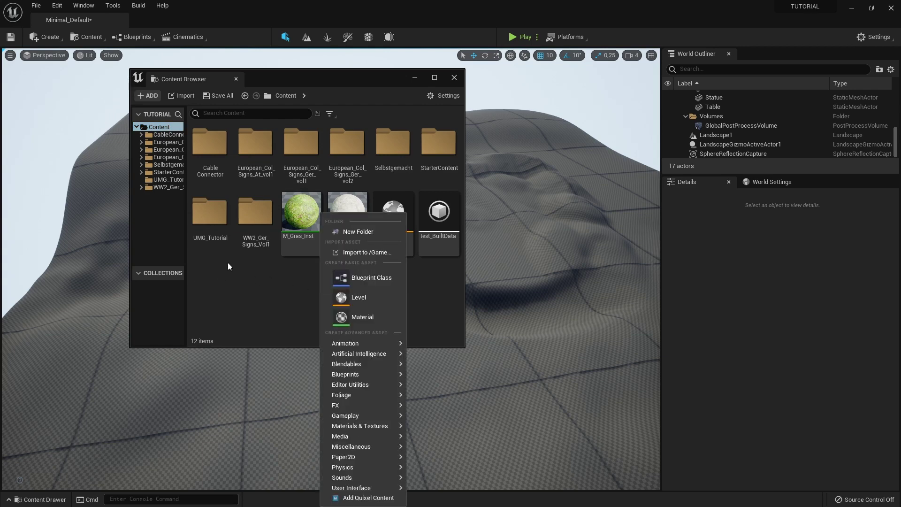
click(341, 232)
text(Materials)
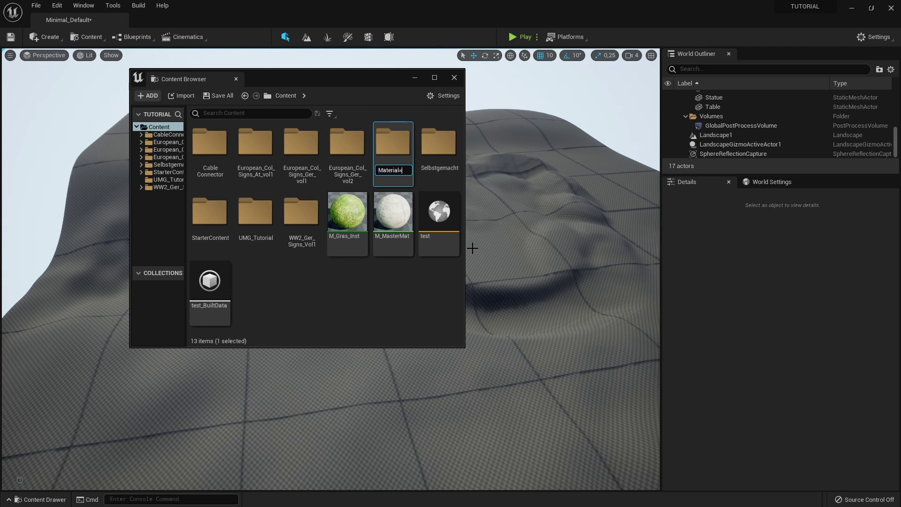
key(Return)
key(Return)
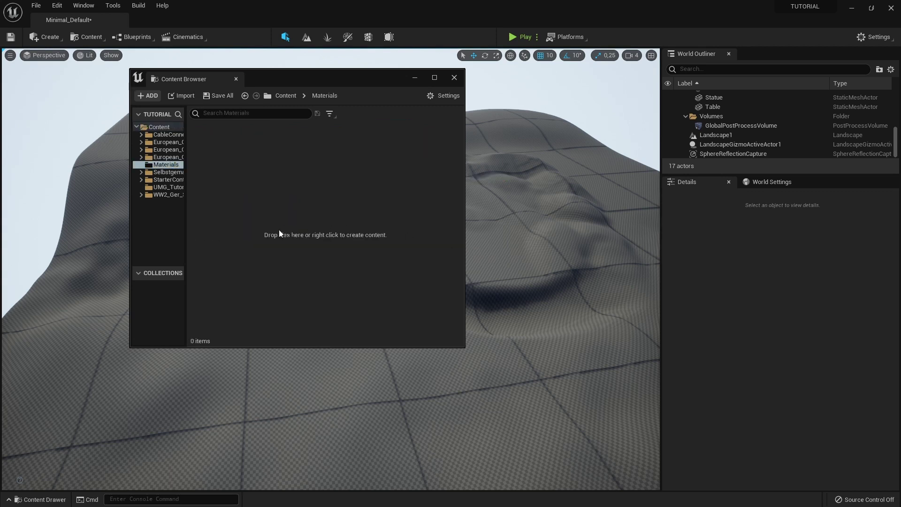
- Create a new material named M_Landscape in Materials and open it in the Material Editor
right_click(288, 204)
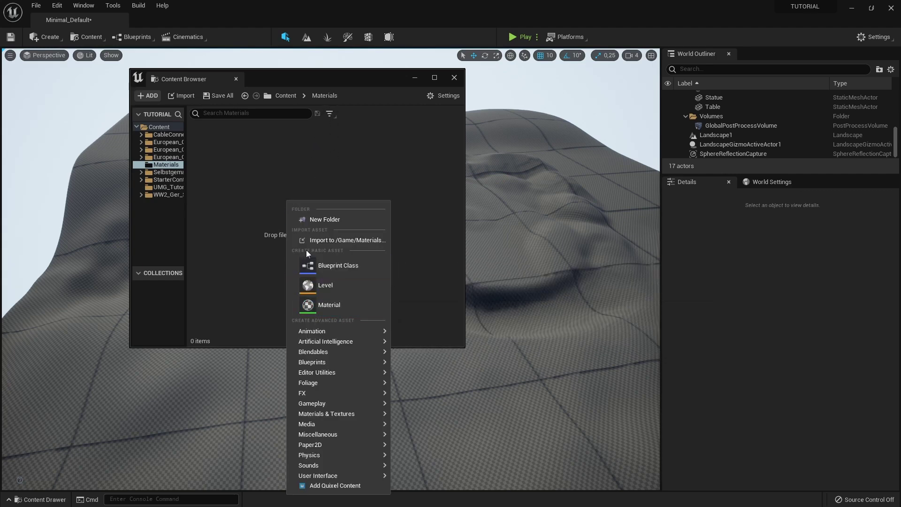
click(331, 306)
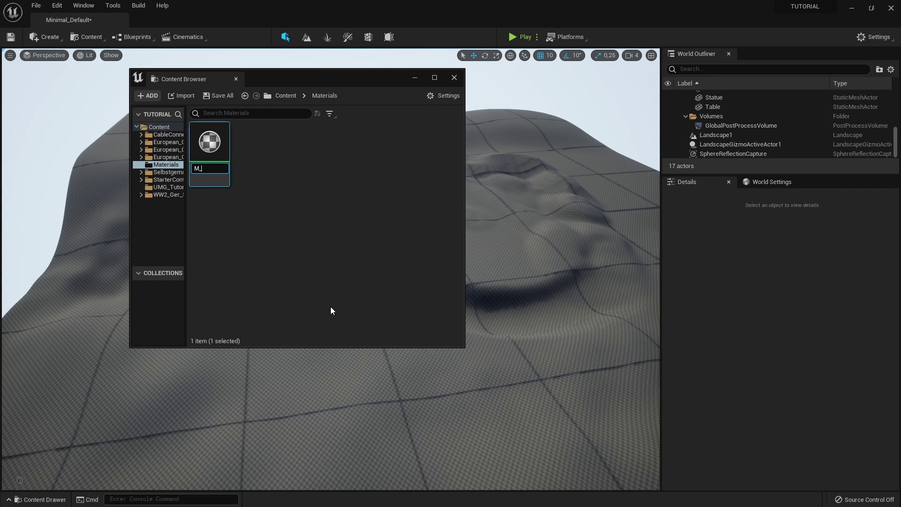
key(Return)
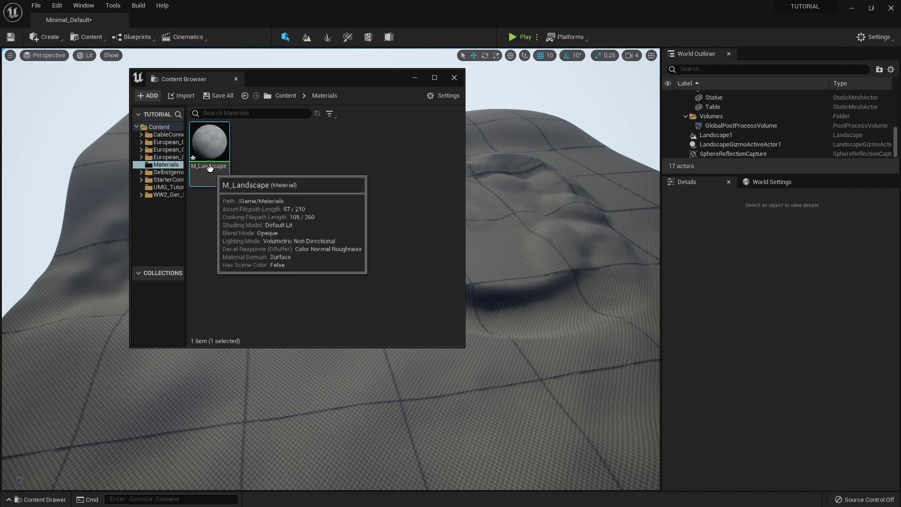
double_click(209, 141)
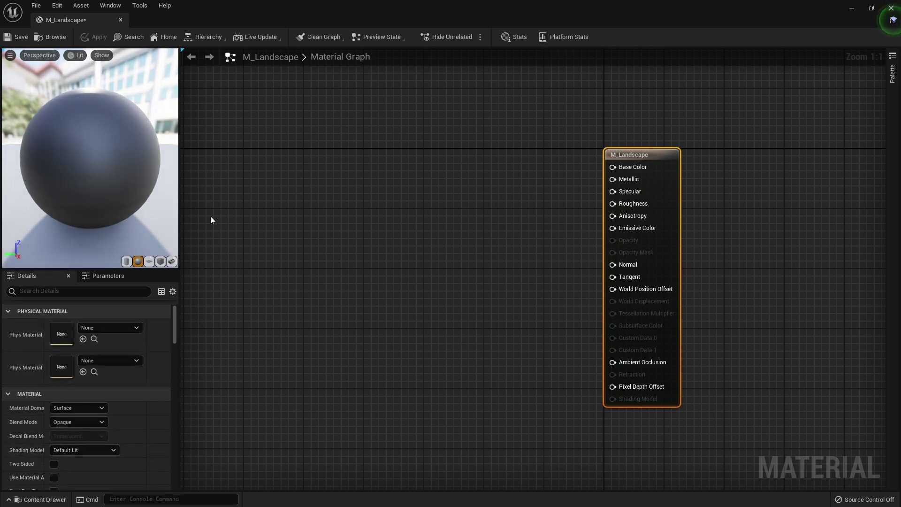
right_drag(211, 220, 250, 223)
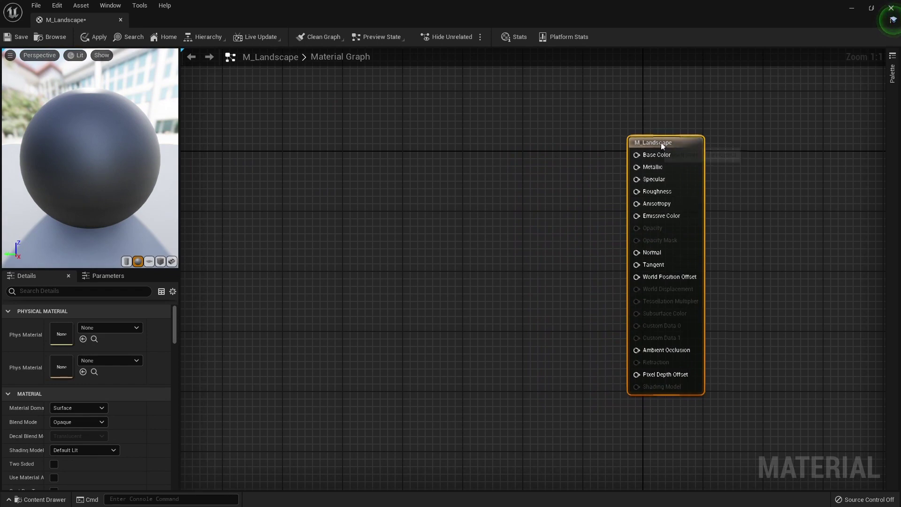
drag(693, 156, 685, 149)
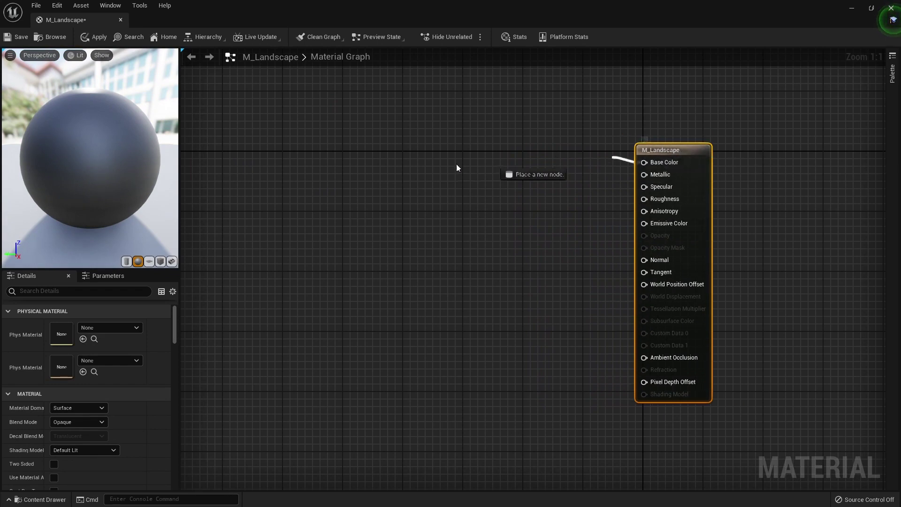
mouse_move(457, 164)
mouse_down()
mouse_move(594, 109)
mouse_move(562, 162)
mouse_up()
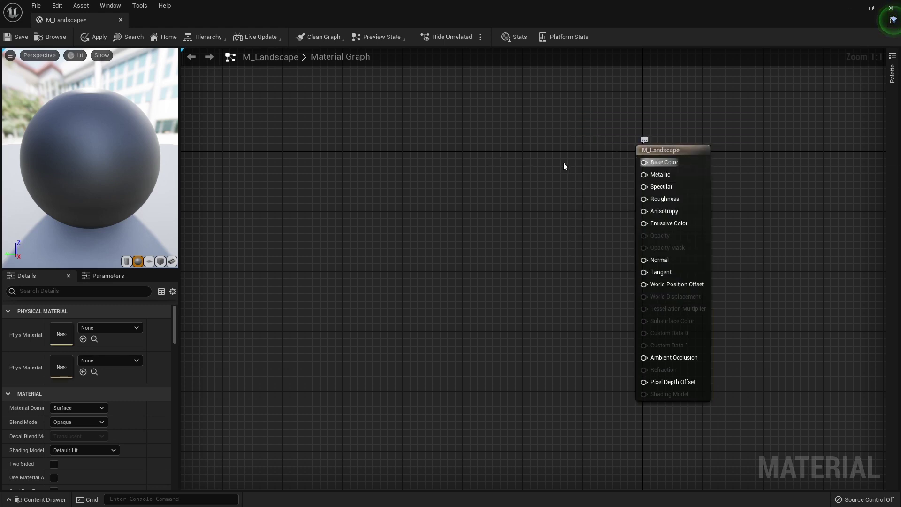
right_drag(564, 165, 578, 175)
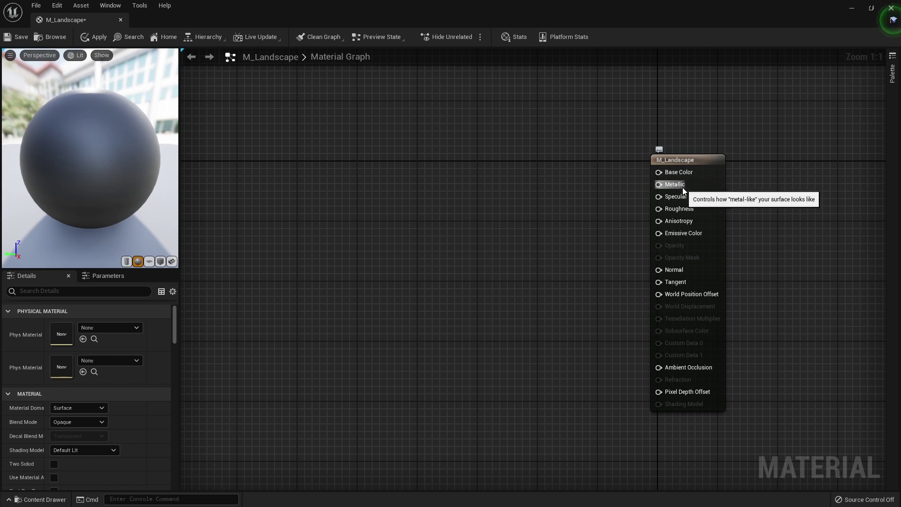
mouse_move(683, 199)
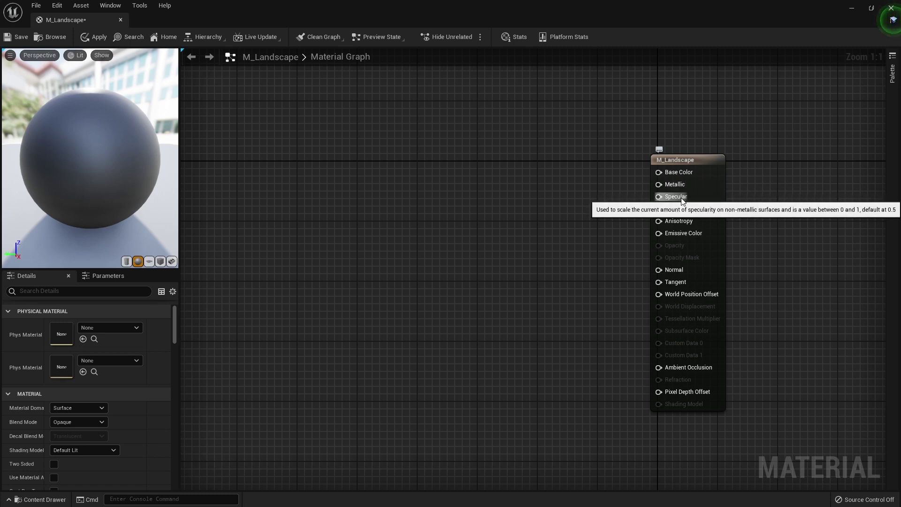
mouse_move(691, 214)
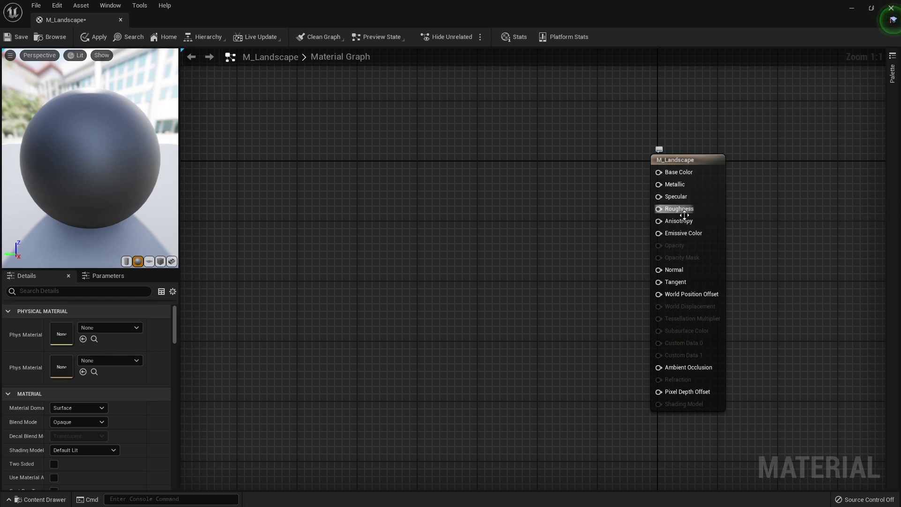
mouse_move(683, 235)
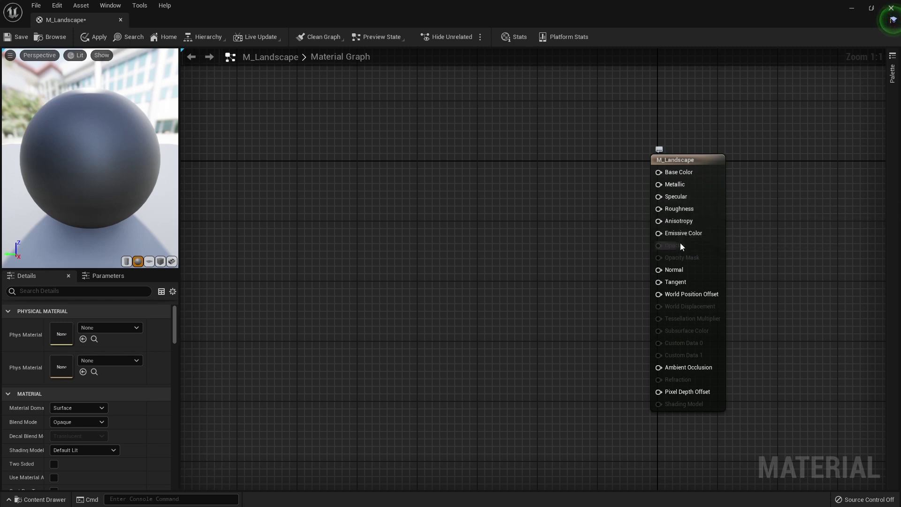
mouse_move(669, 273)
mouse_move(662, 296)
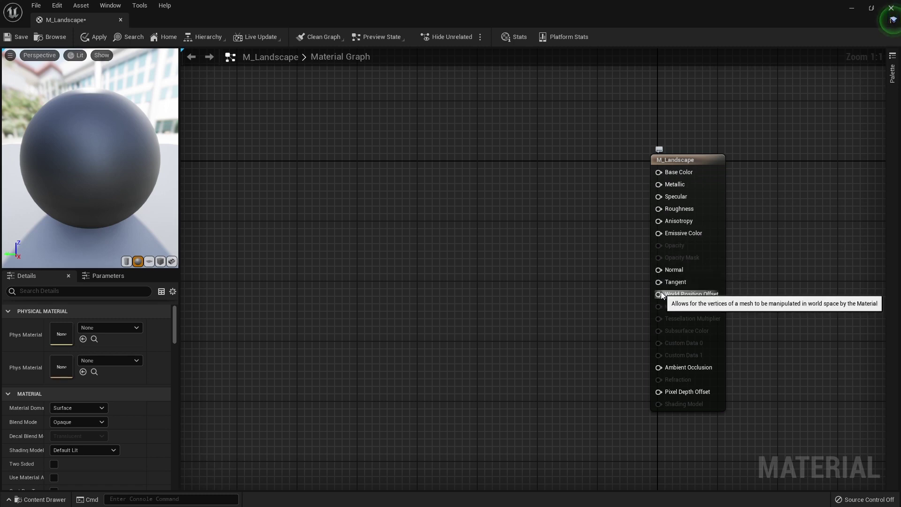
mouse_move(682, 370)
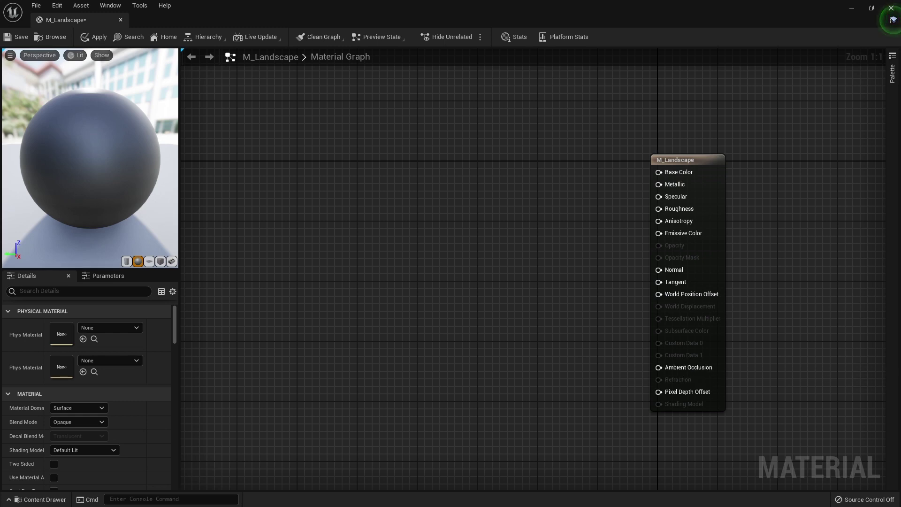
right_drag(577, 182, 610, 185)
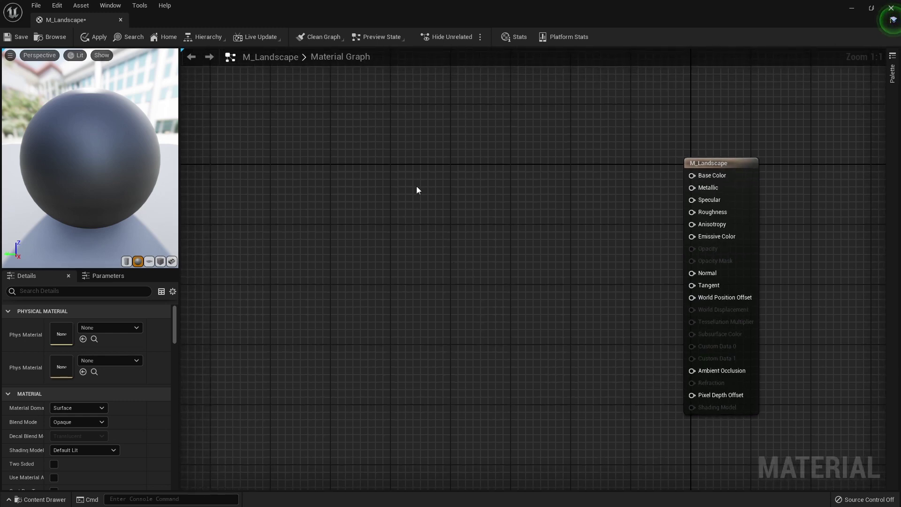
- Search the node list for 'landscape' and add a LandscapeLayerBlend node to the graph
right_click(392, 182)
scroll(465, 222, down, 3)
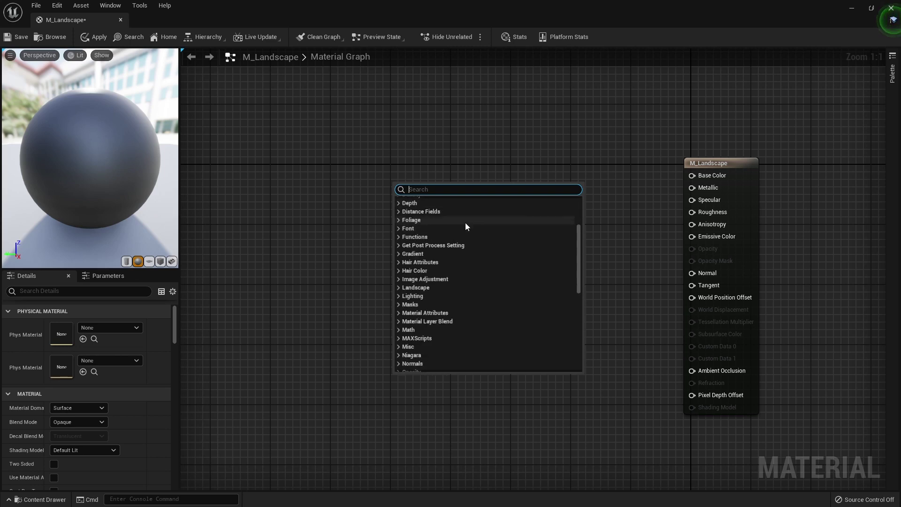
scroll(466, 222, down, 5)
scroll(443, 245, up, 1)
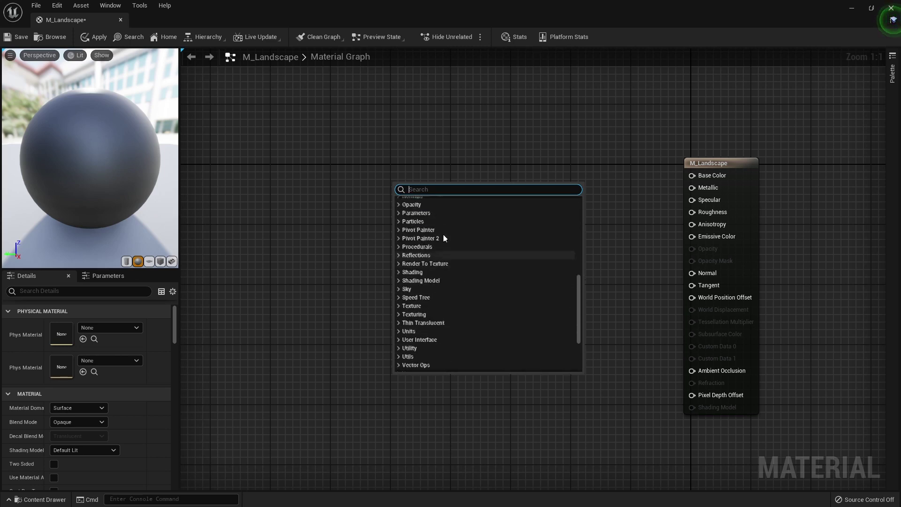
scroll(443, 235, up, 4)
scroll(437, 210, up, 3)
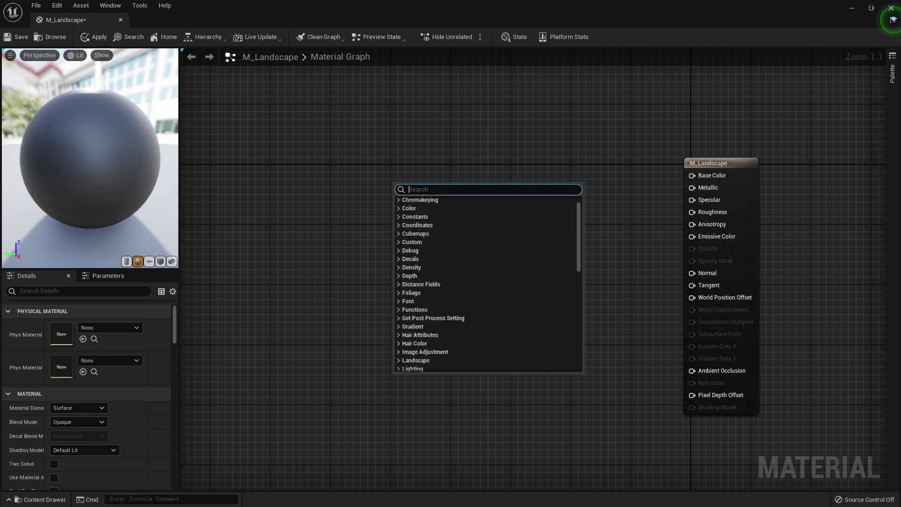
text(landscape)
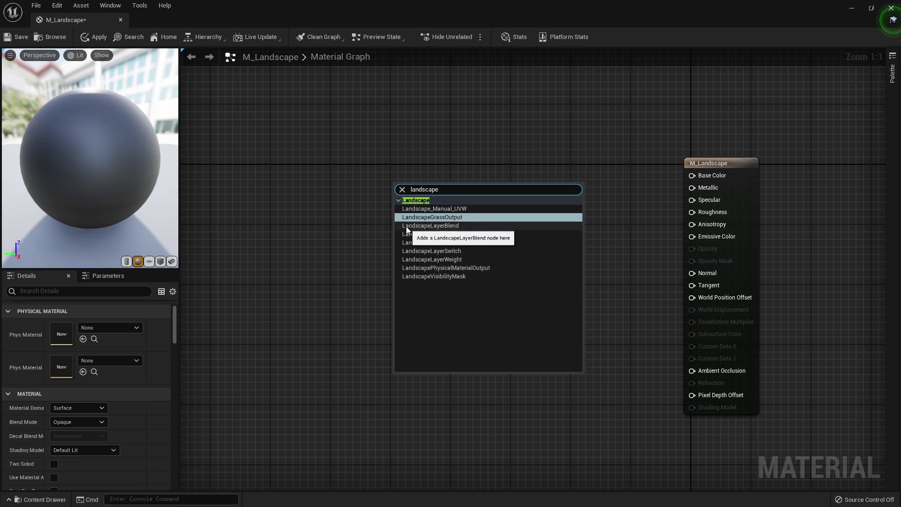
click(458, 225)
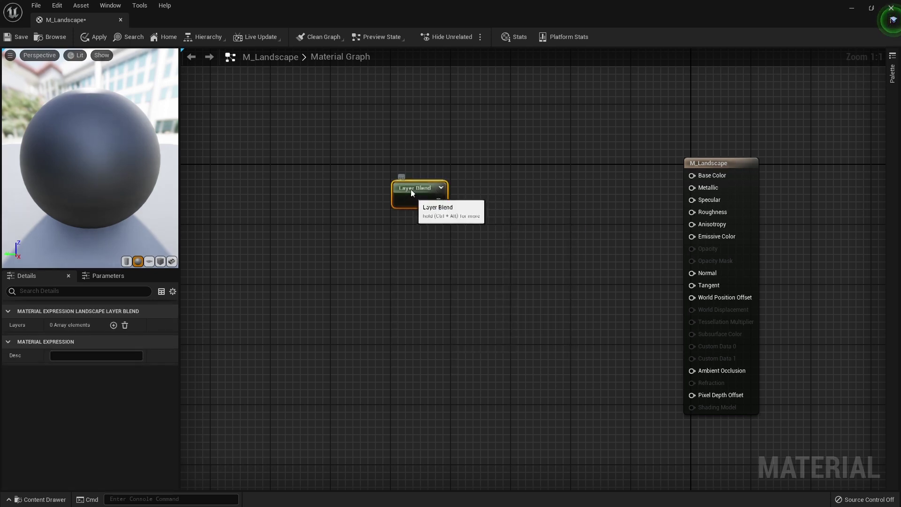
- Wire the Layer Blend output into Base Color and add its first layer
drag(410, 189, 408, 181)
right_drag(497, 161, 507, 187)
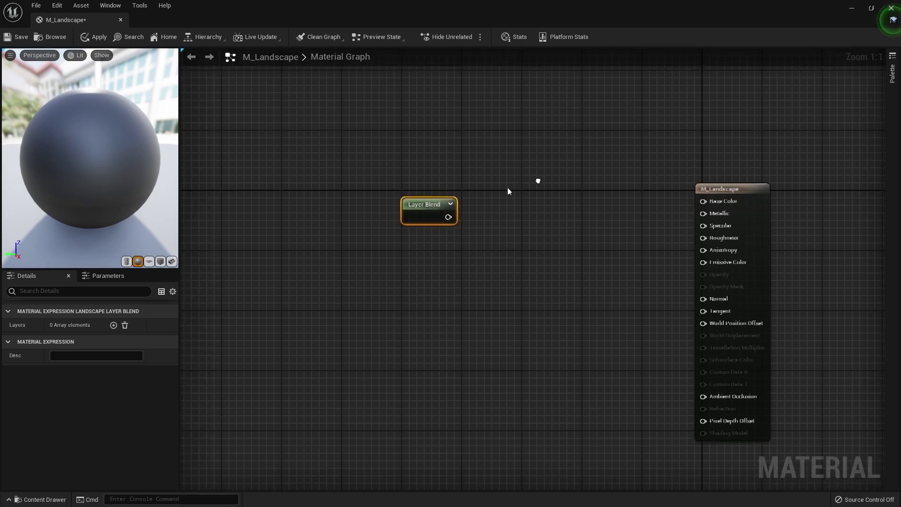
drag(463, 206, 521, 195)
right_drag(521, 194, 401, 190)
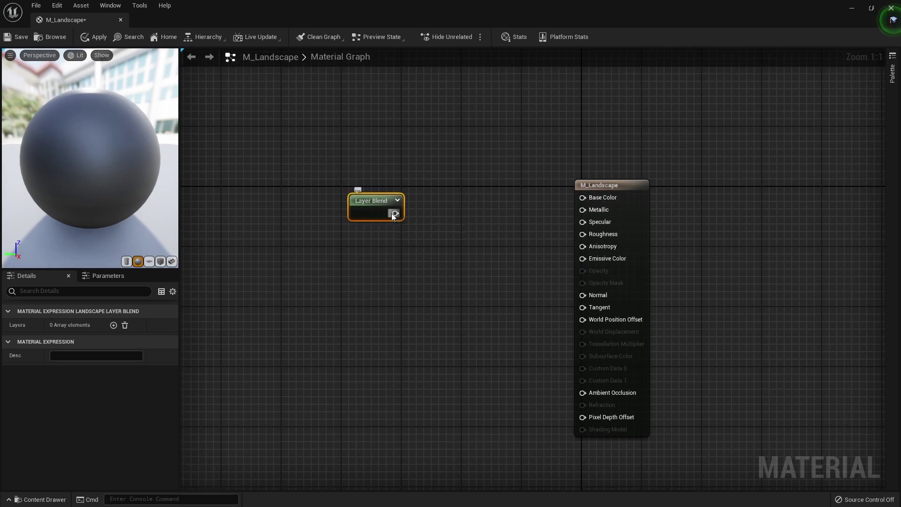
mouse_move(395, 213)
mouse_down()
mouse_move(557, 239)
mouse_move(593, 196)
mouse_move(364, 190)
mouse_up()
right_drag(365, 190, 419, 207)
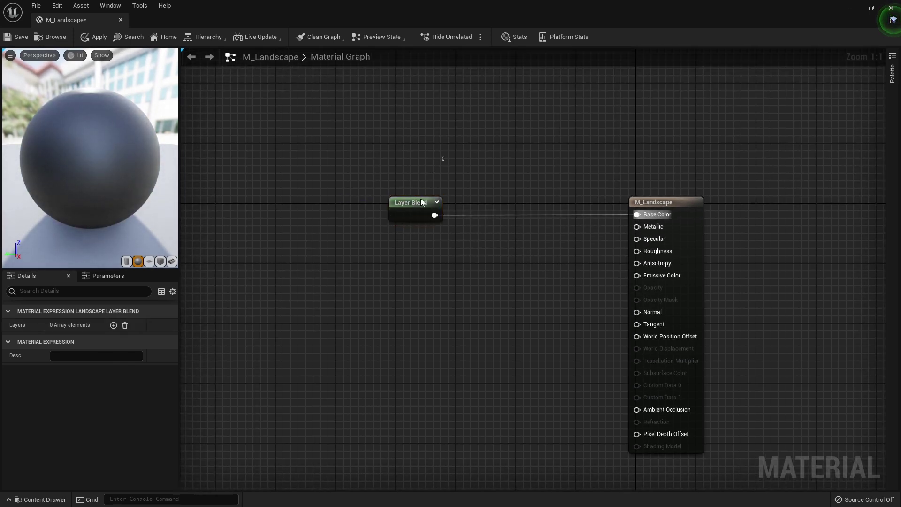
click(113, 325)
- Name the first layer Grass and add a second layer
click(18, 338)
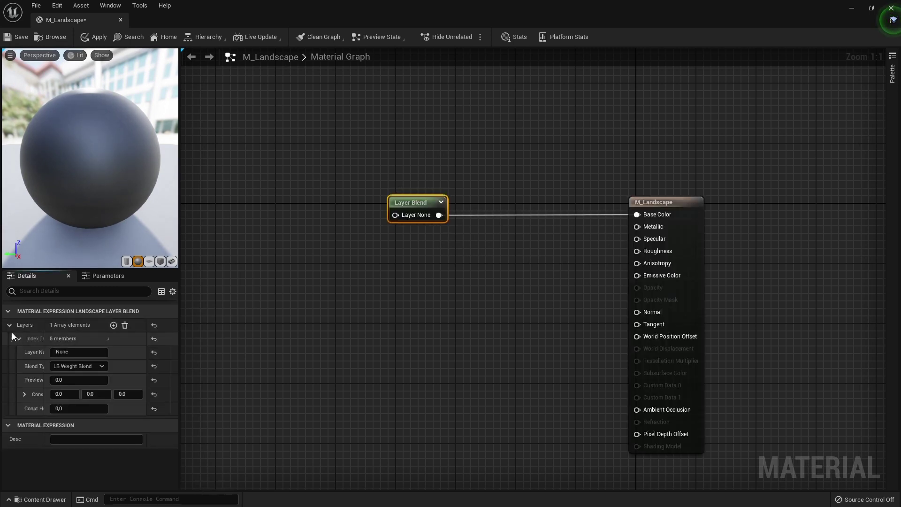
click(79, 352)
text(Grass)
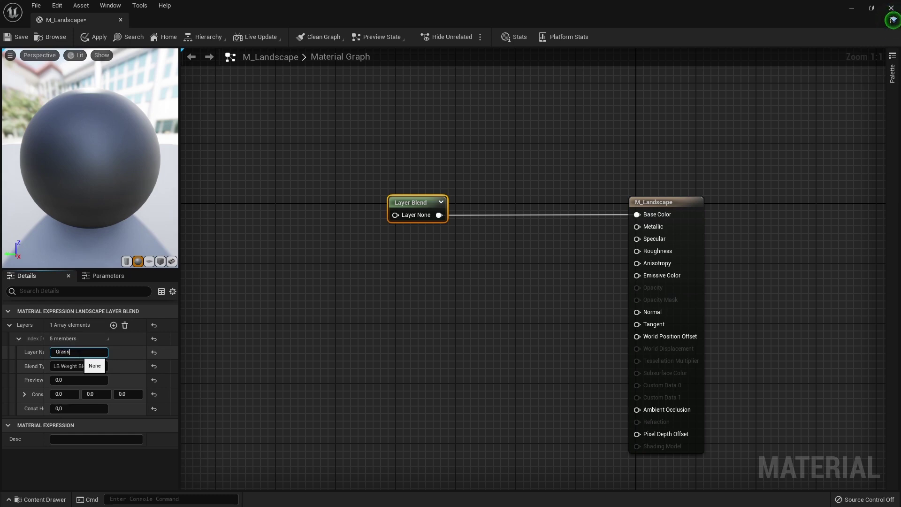
key(Return)
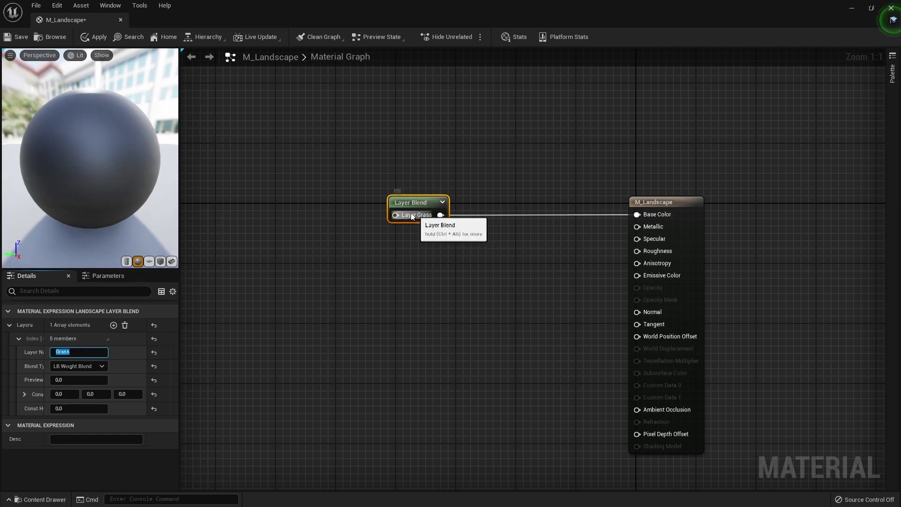
click(113, 325)
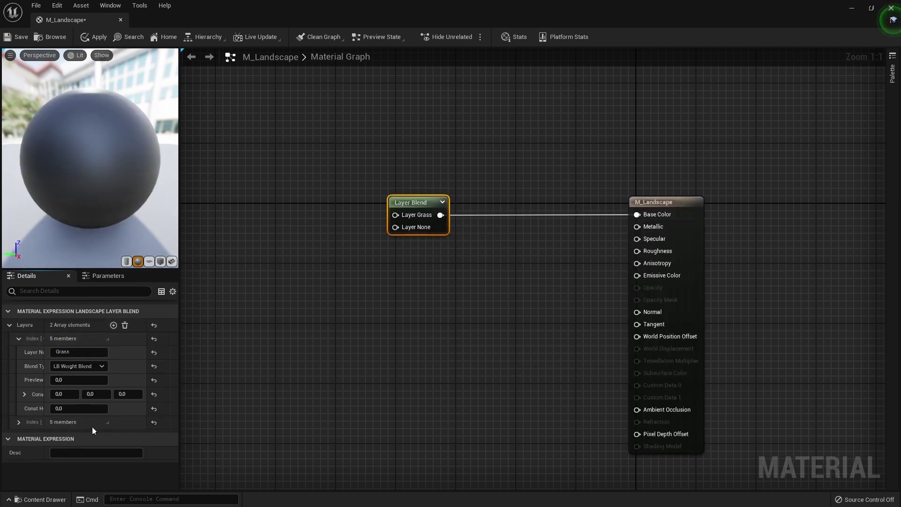
click(19, 342)
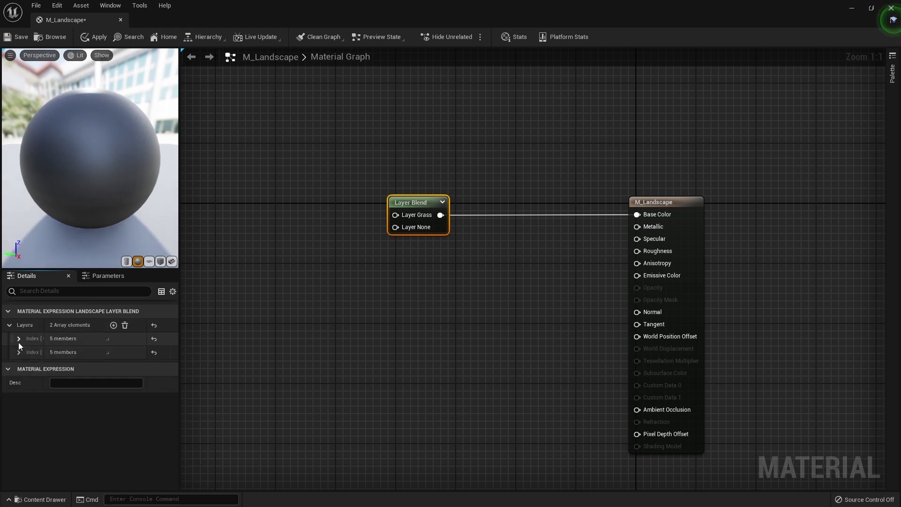
drag(43, 346, 49, 346)
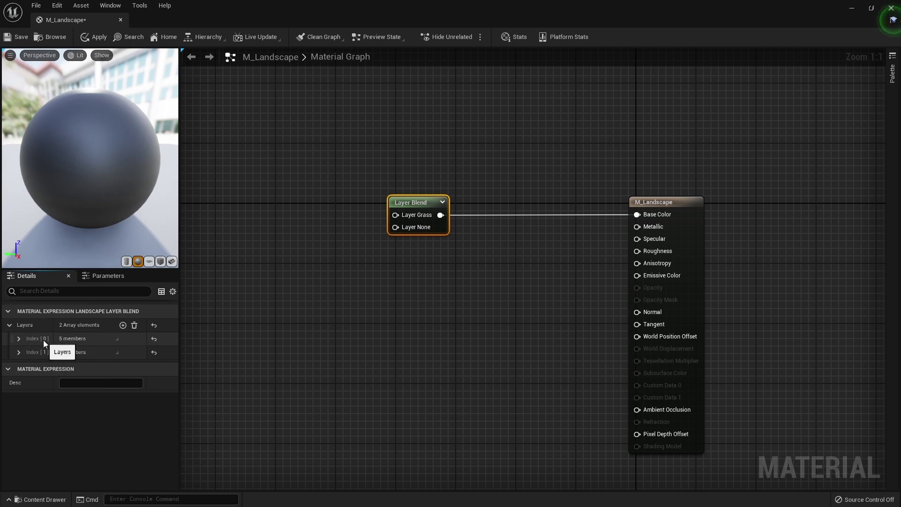
- Name the second layer Dirt
click(19, 352)
click(79, 366)
text(Dir)
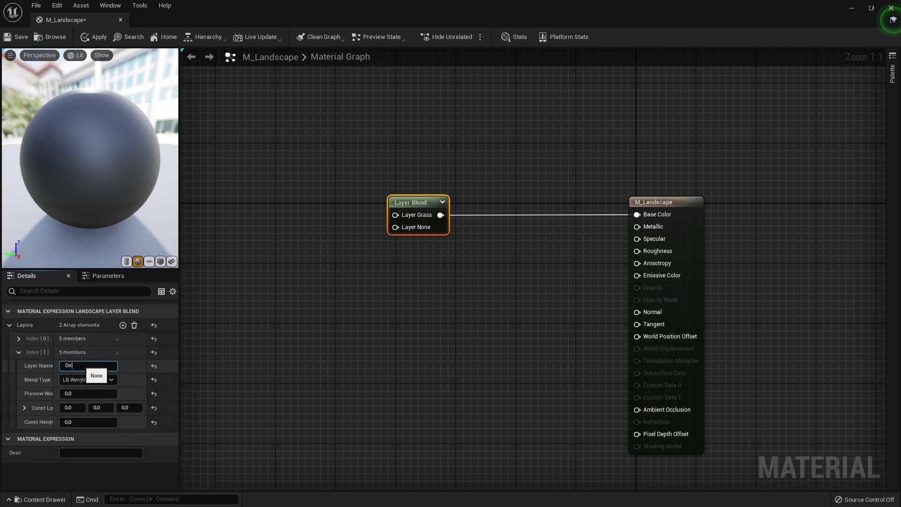
text(t)
key(Return)
click(18, 352)
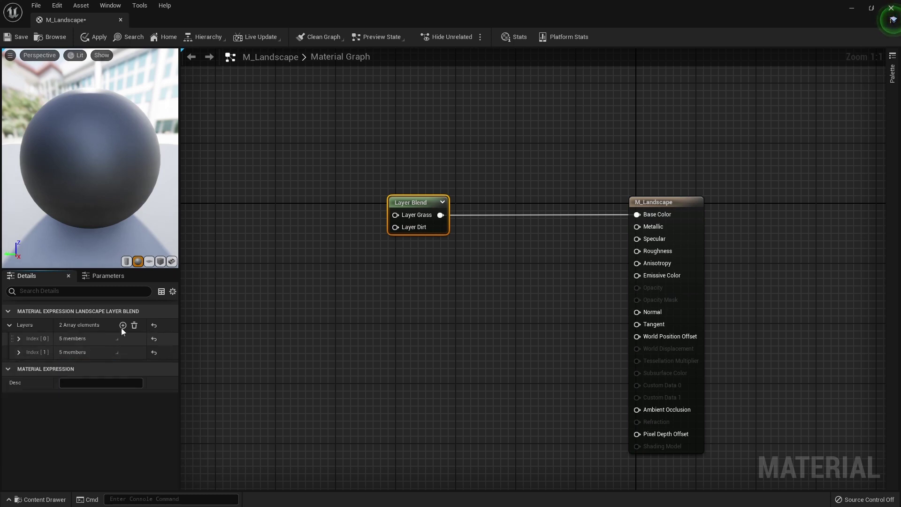
- Add a third layer named Stone, collapse it, and expand the Grass layer
click(122, 324)
click(19, 366)
click(72, 378)
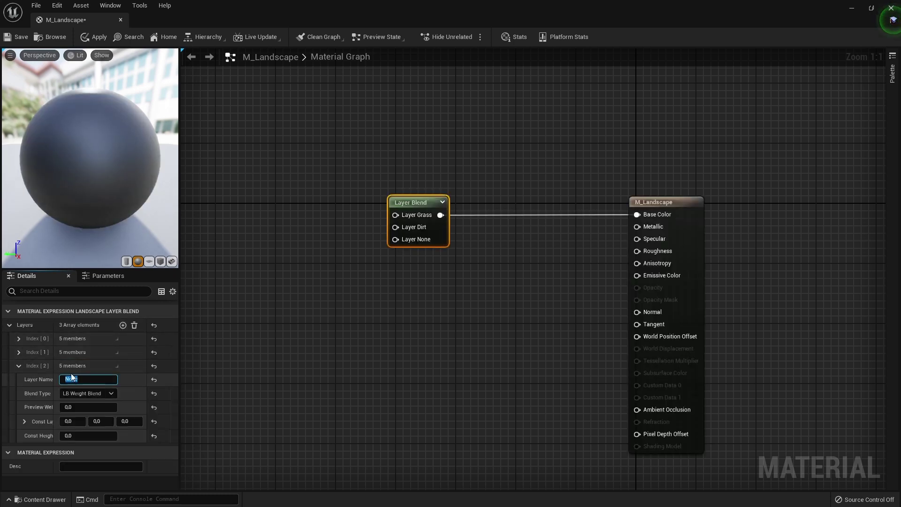
text(one)
key(Return)
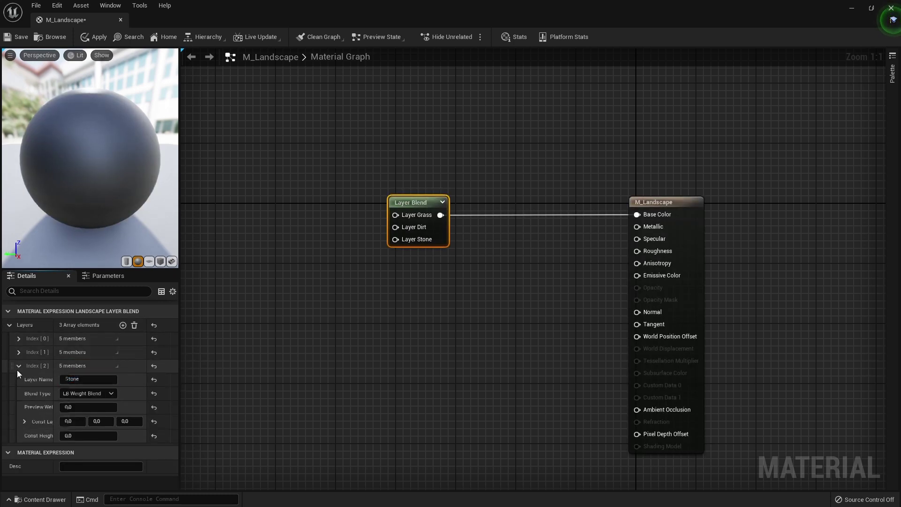
right_click(18, 373)
click(18, 366)
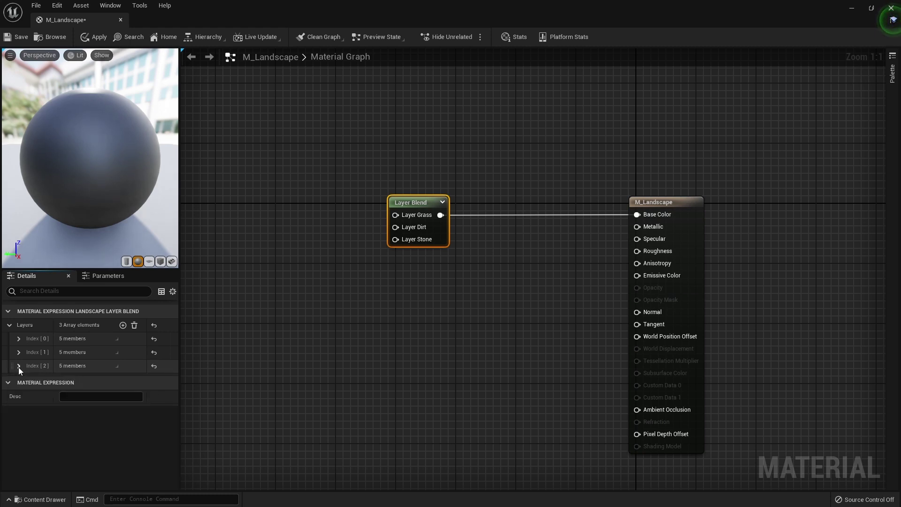
click(19, 339)
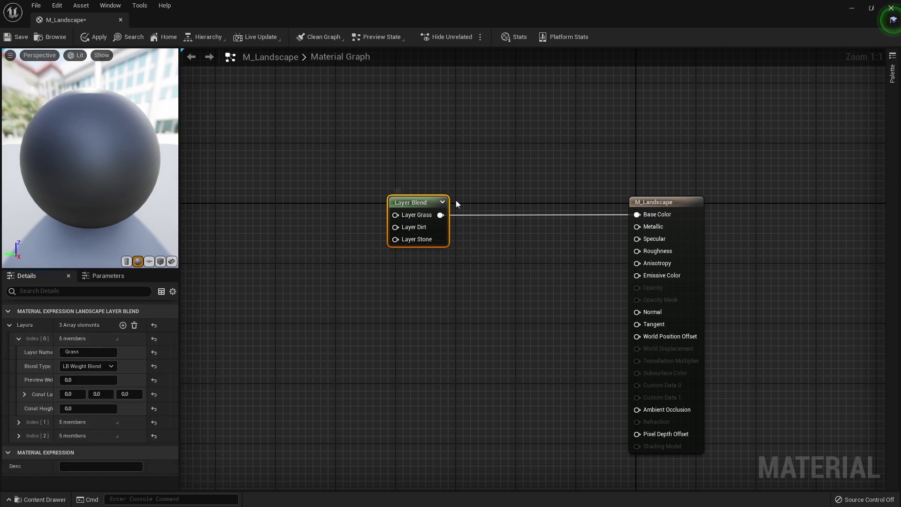
- Duplicate the Layer Blend node, place it below the original, and wire it to Normal
right_drag(416, 247, 376, 224)
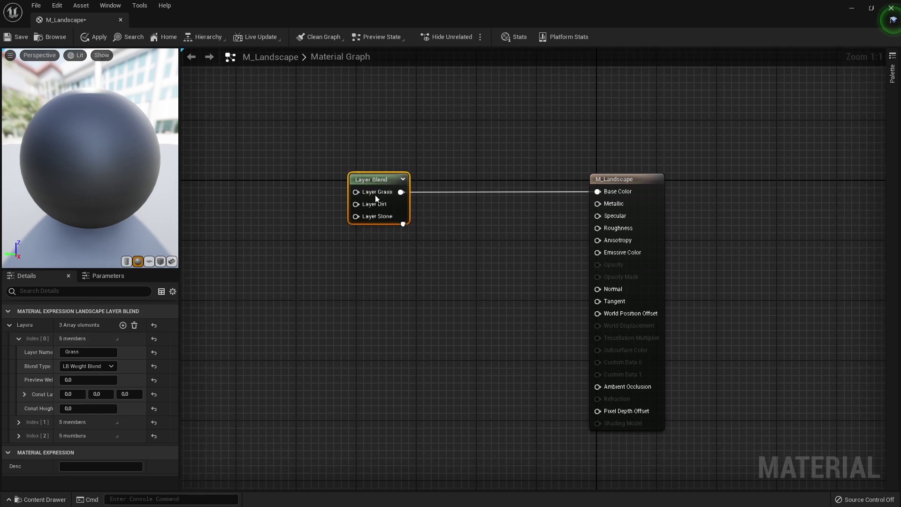
right_drag(426, 356, 364, 327)
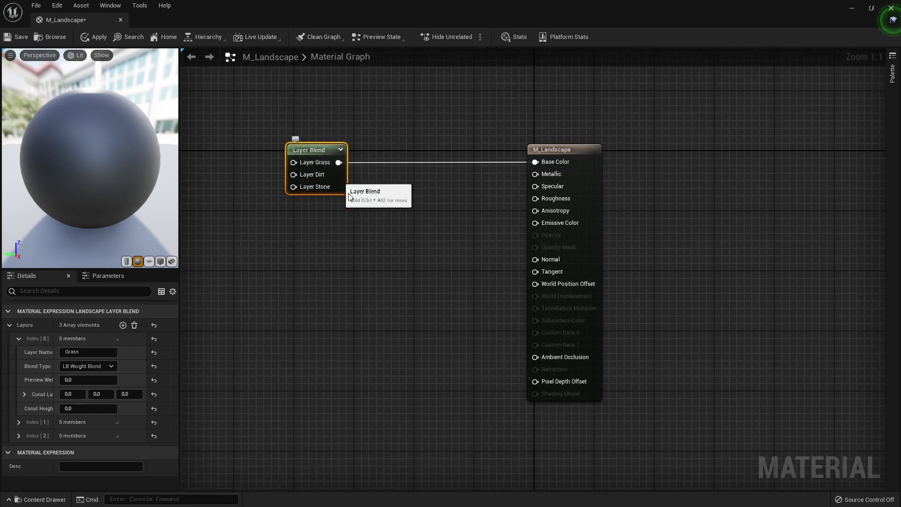
key(ctrl+d)
mouse_move(385, 185)
mouse_down()
mouse_move(331, 200)
mouse_move(332, 270)
mouse_move(544, 261)
mouse_up()
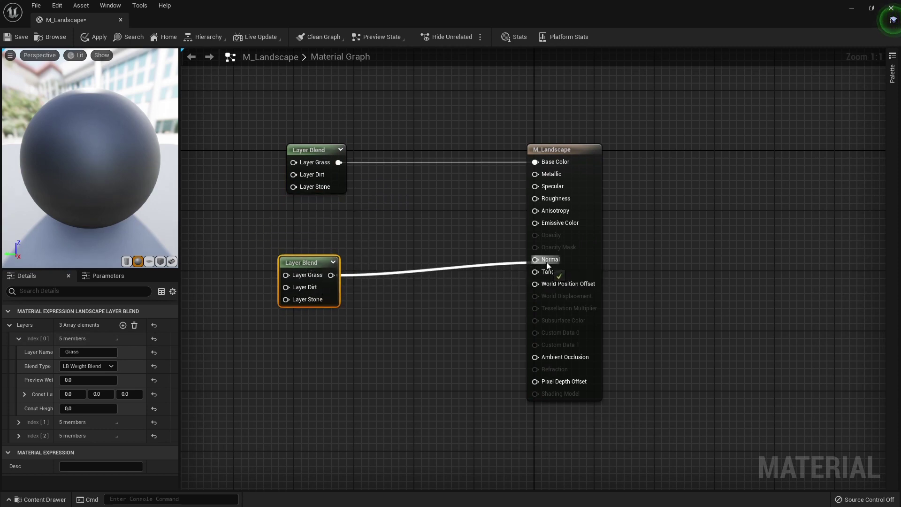
drag(319, 261, 328, 247)
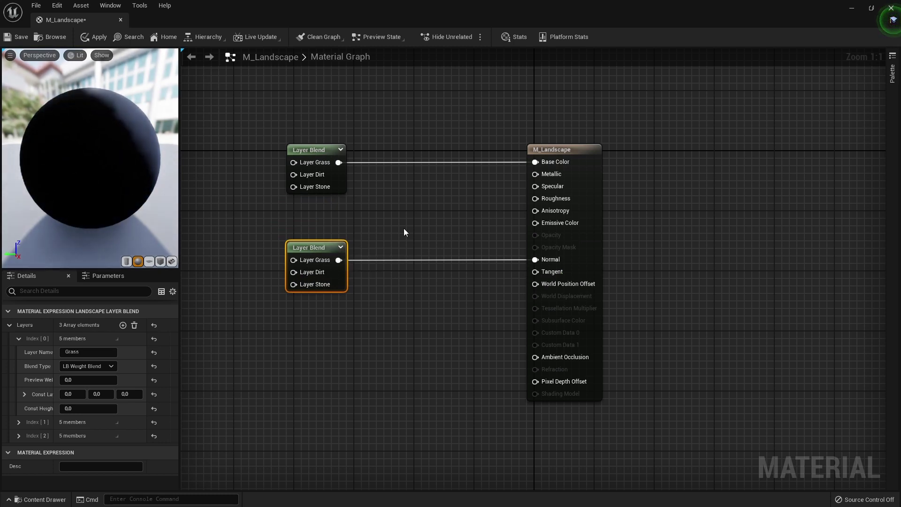
click(440, 213)
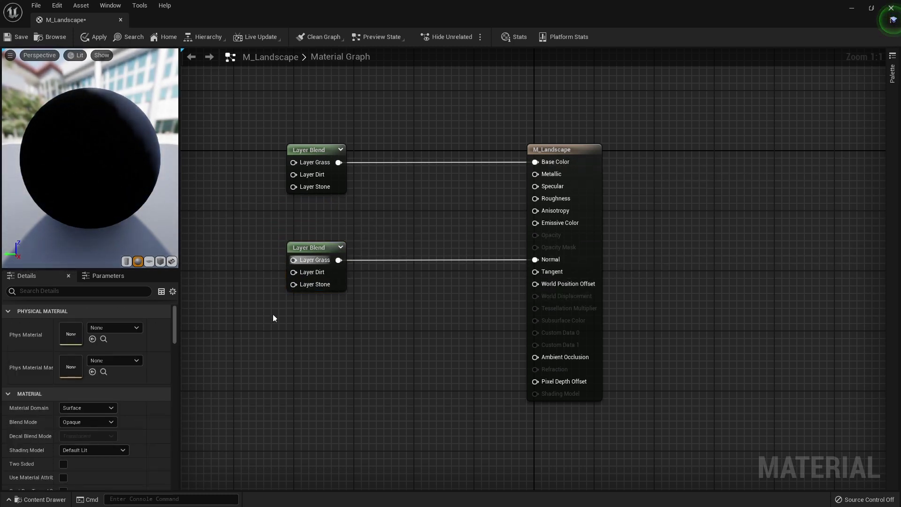
- Remove the extra Layer Blend copies wired into Roughness and Ambient Occlusion
key(ctrl+v)
drag(384, 351, 538, 201)
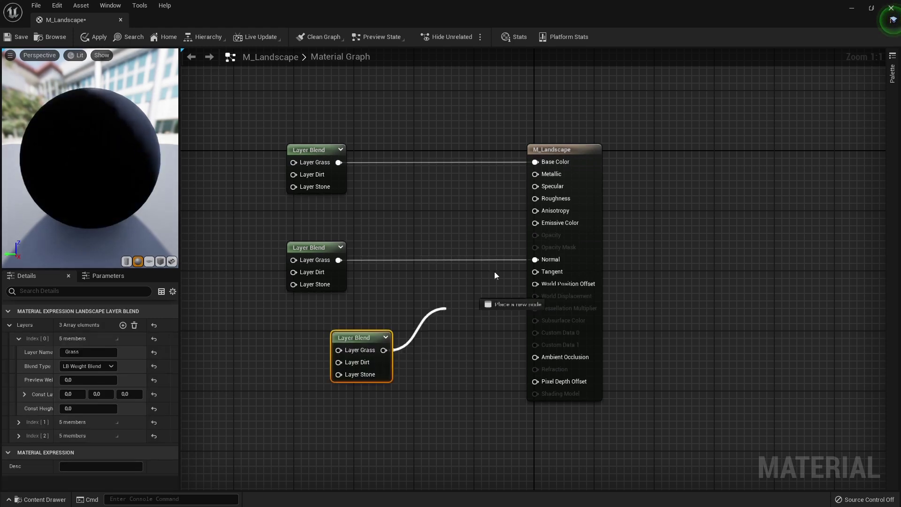
key(ctrl+v)
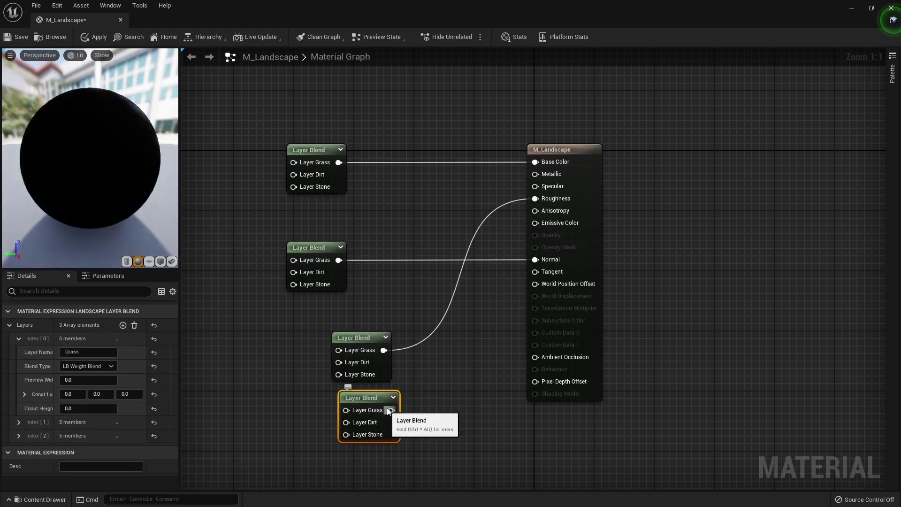
mouse_move(390, 411)
mouse_down()
mouse_move(536, 365)
mouse_move(535, 358)
mouse_up()
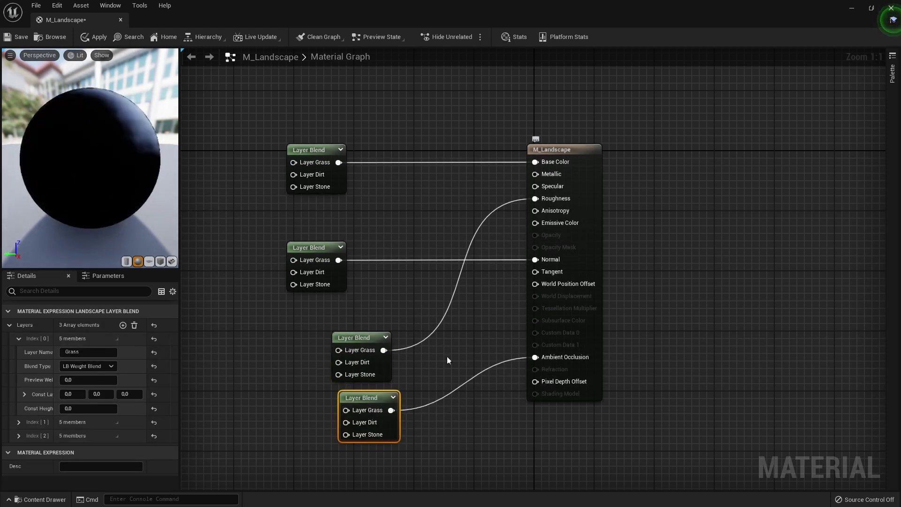
drag(422, 371, 366, 411)
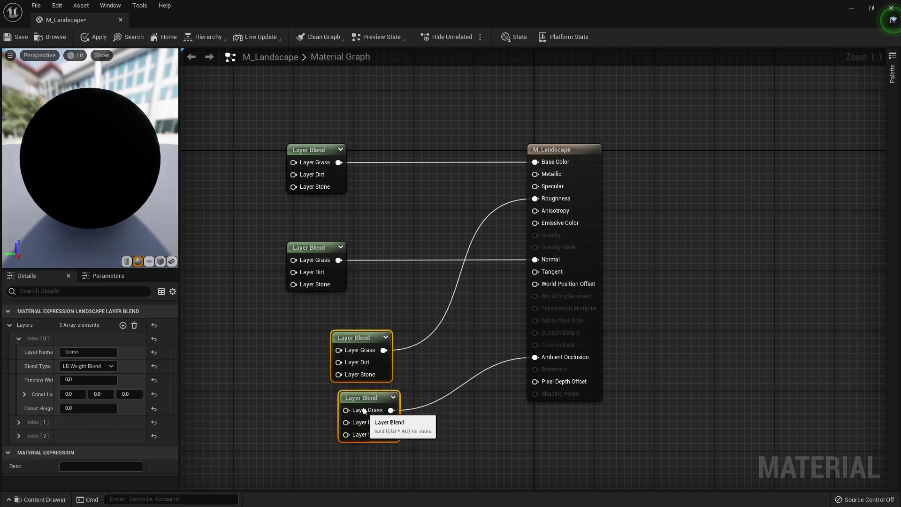
key(Delete)
right_drag(329, 145, 376, 139)
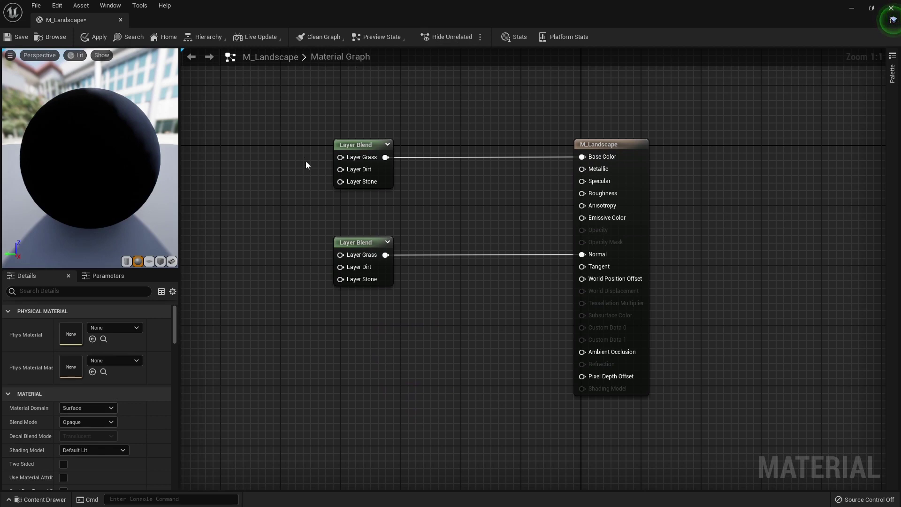
right_drag(302, 124, 361, 136)
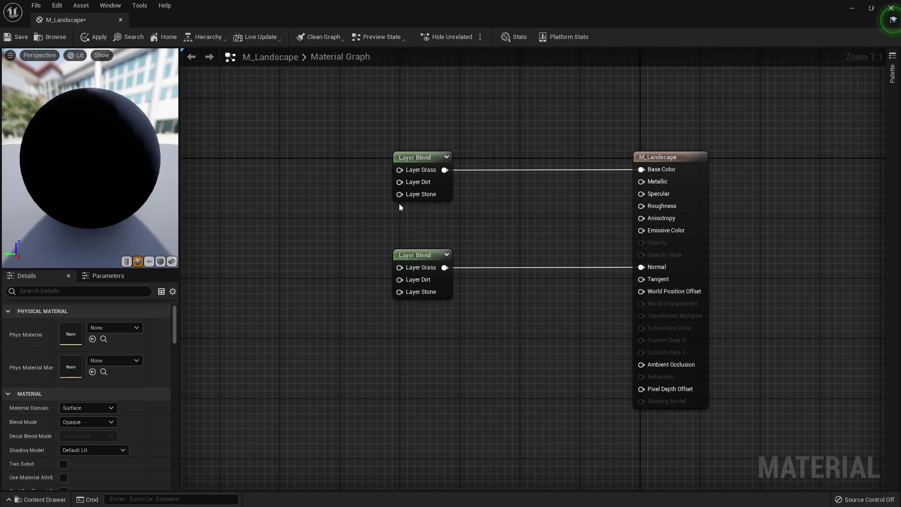
drag(399, 202, 399, 322)
click(398, 327)
drag(400, 170, 247, 162)
click(449, 179)
drag(445, 170, 302, 187)
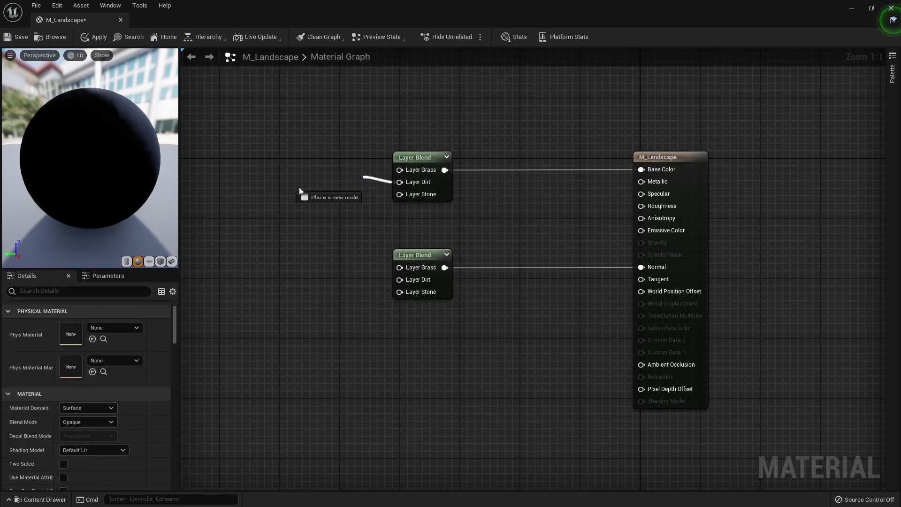
click(429, 261)
drag(444, 267, 261, 241)
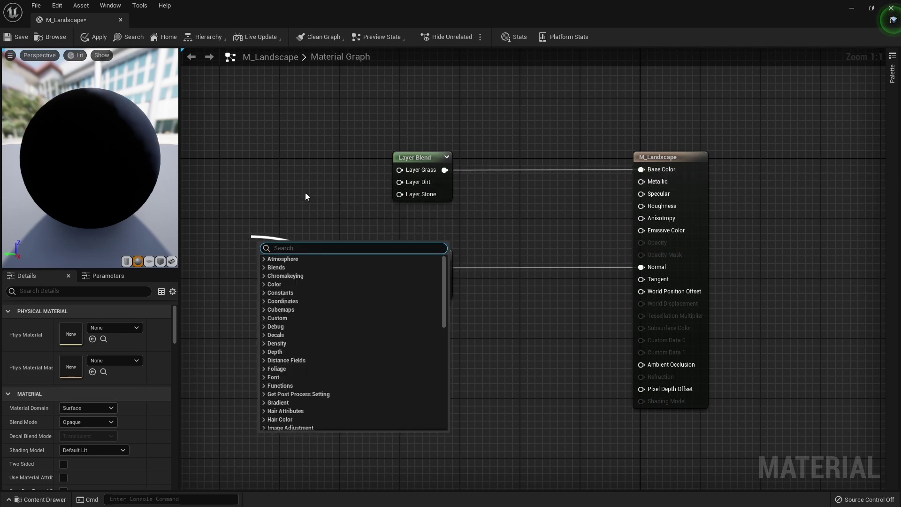
click(305, 193)
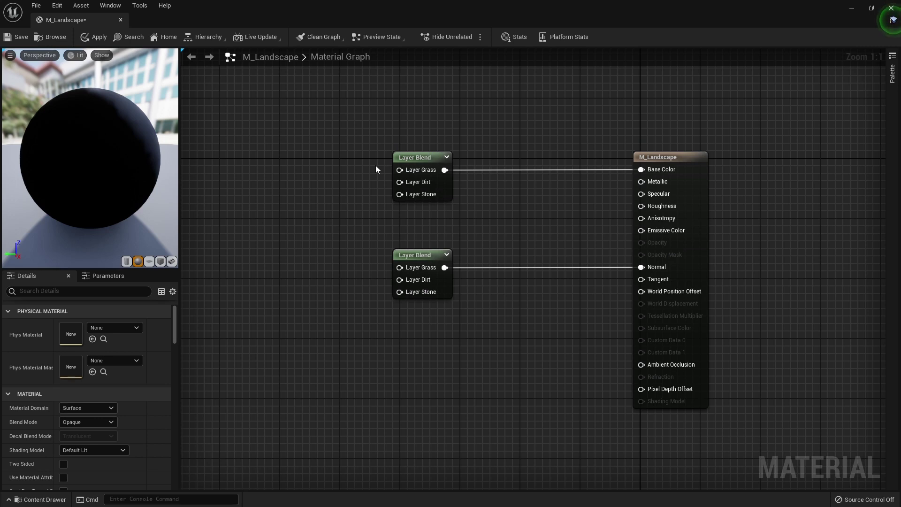
click(437, 192)
click(517, 142)
drag(517, 142, 345, 311)
click(283, 254)
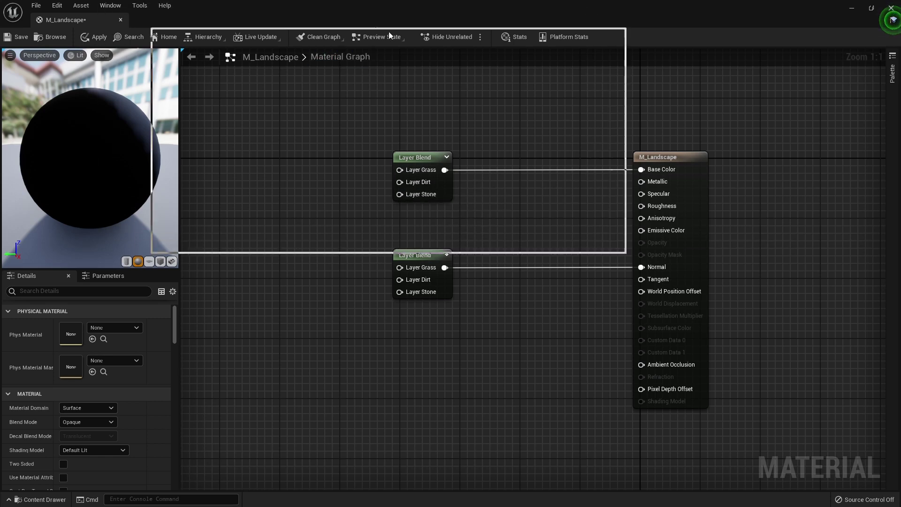
drag(389, 32, 536, 50)
- Bring up the Content Browser and open StarterContent > Textures
click(247, 210)
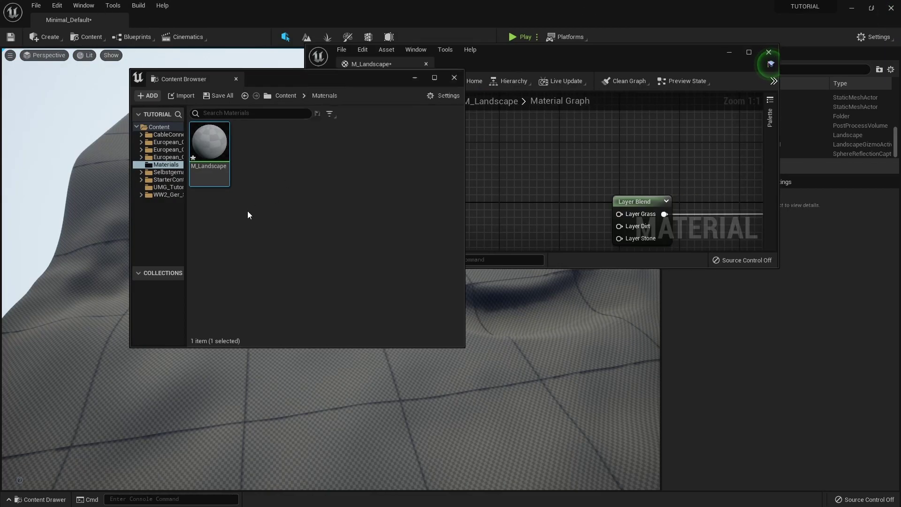
click(170, 180)
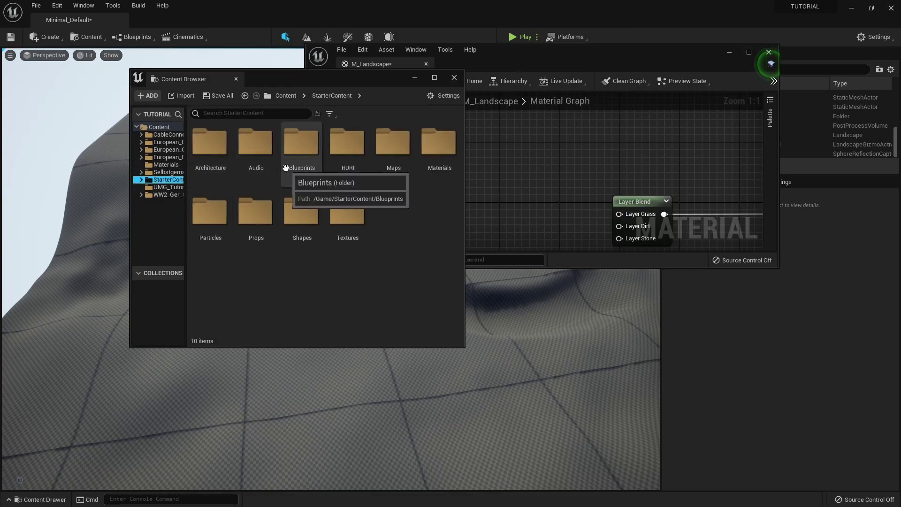
double_click(346, 214)
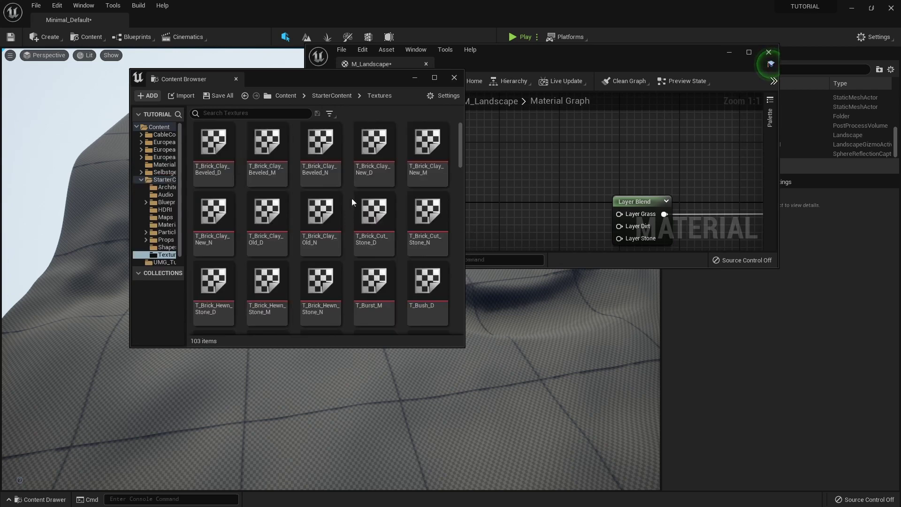
- Select T_Ground_Grass_D/N and T_Ground_Gravel_D/N together
scroll(357, 202, down, 3)
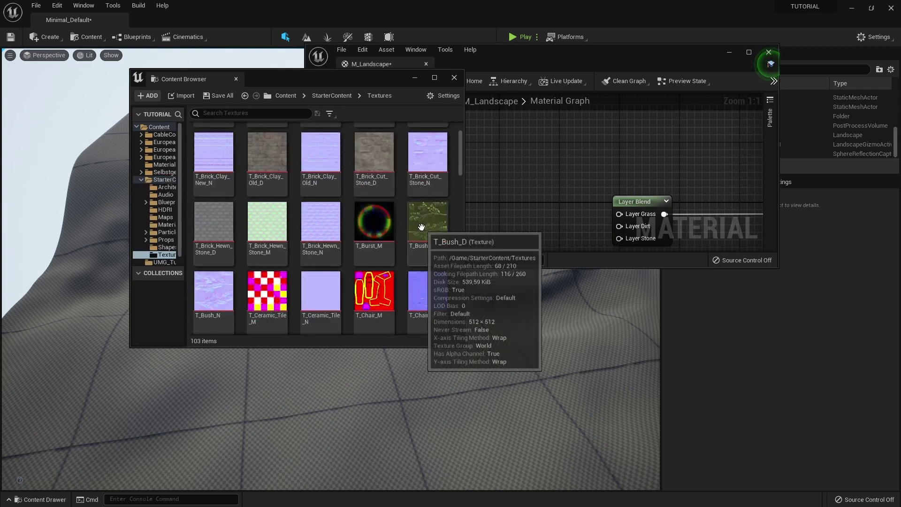
scroll(419, 225, down, 3)
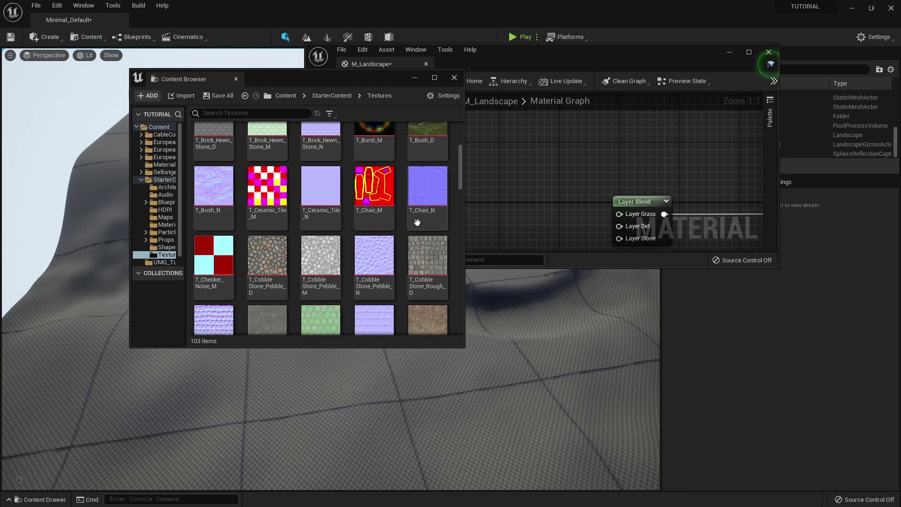
scroll(405, 230, down, 2)
scroll(405, 230, down, 3)
scroll(404, 231, down, 2)
scroll(373, 246, down, 1)
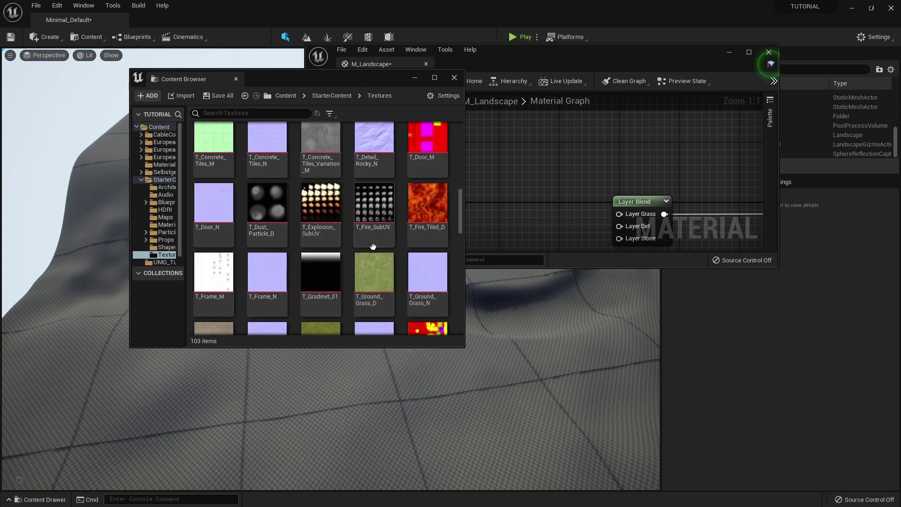
scroll(373, 247, down, 1)
click(375, 227)
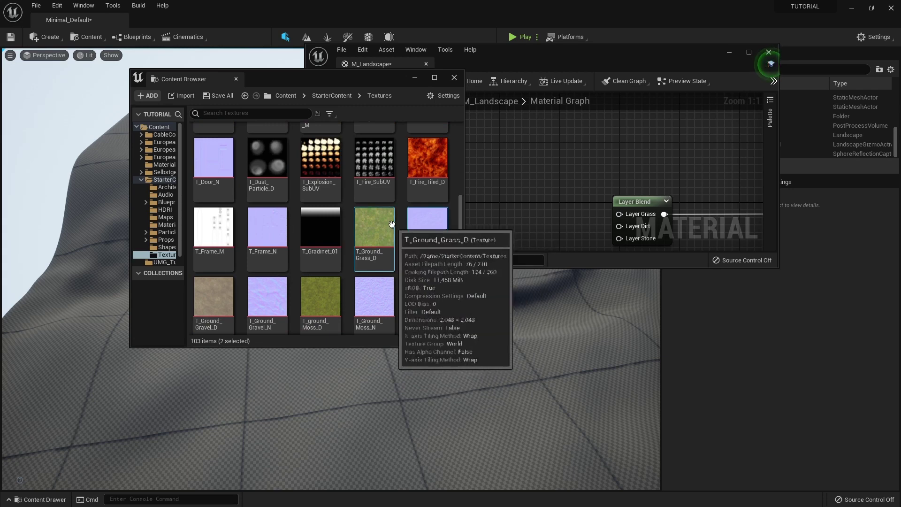
scroll(408, 248, down, 1)
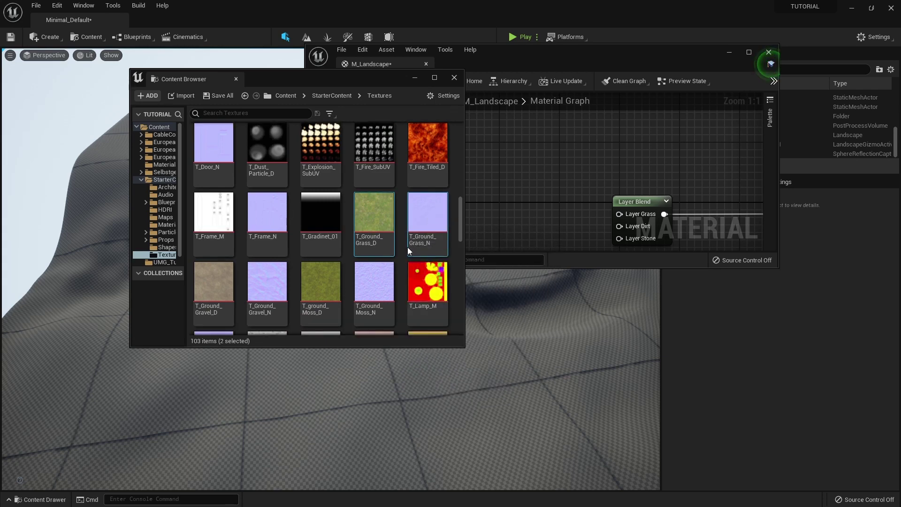
ctrl+click(203, 306)
ctrl+click(266, 303)
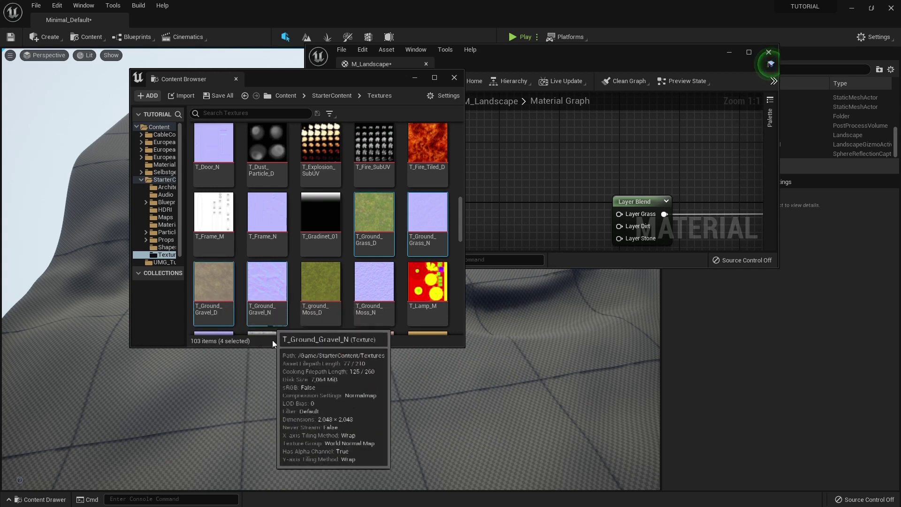
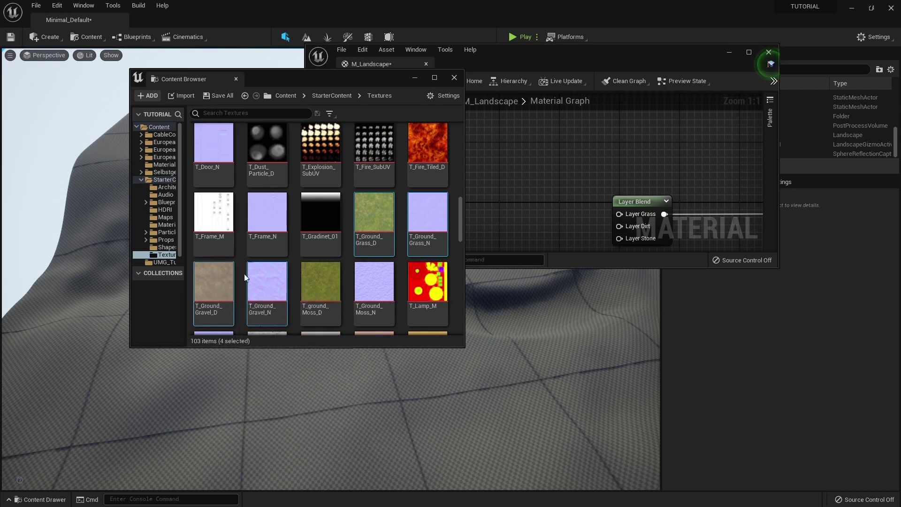
- Drag the grass, gravel and slate rock diffuse and normal textures into M_Landscape, then maximize the editor
scroll(307, 251, down, 5)
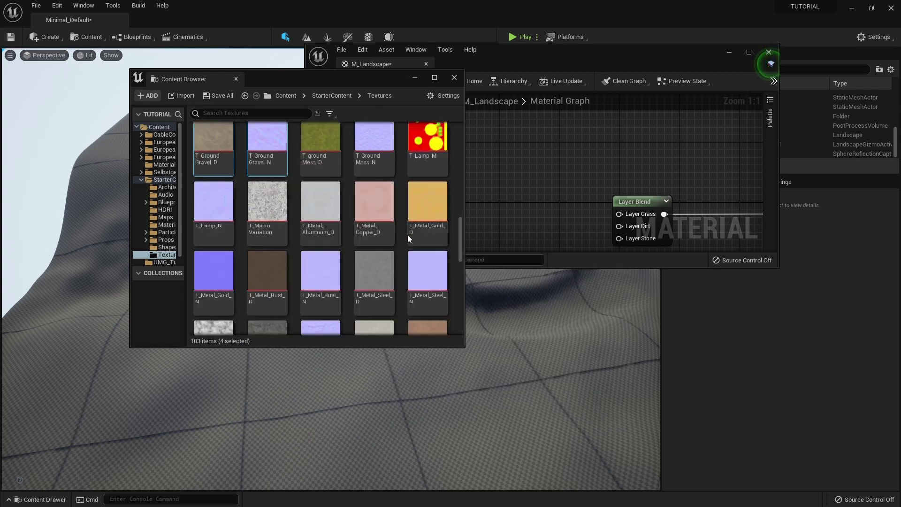
scroll(407, 235, down, 6)
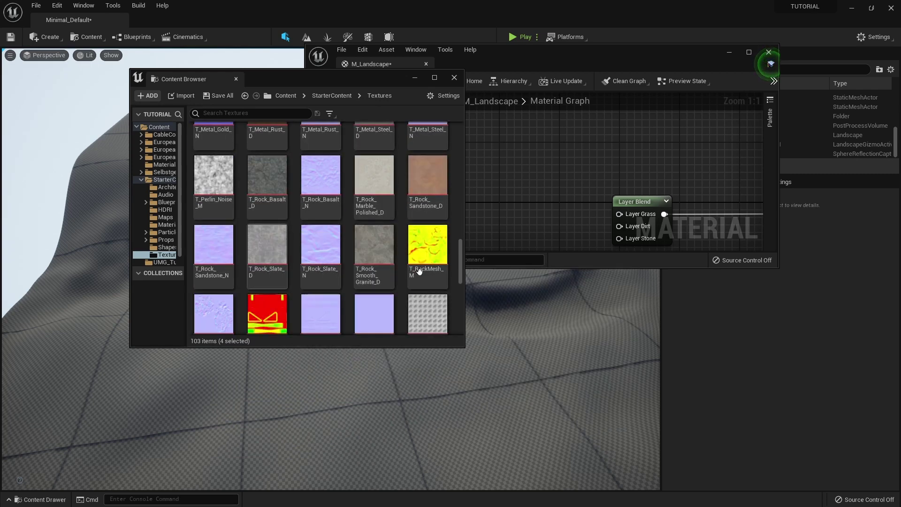
ctrl+click(264, 278)
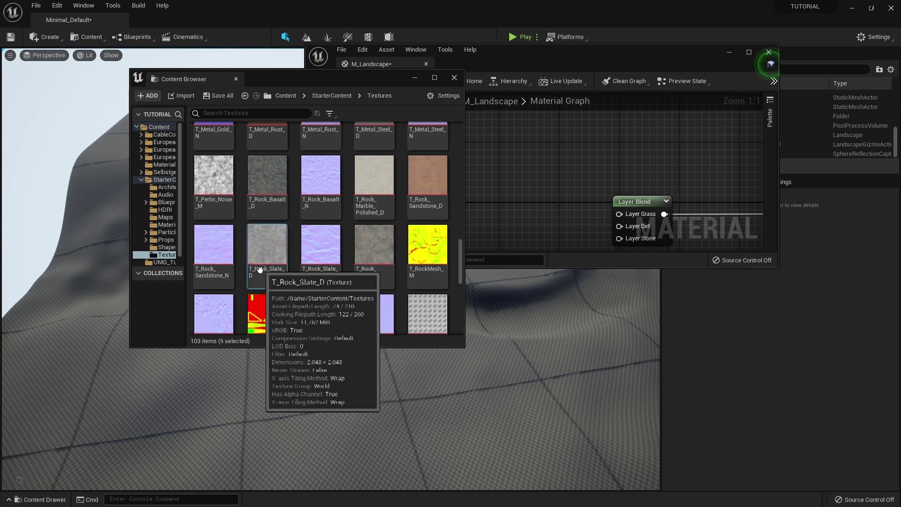
ctrl+click(313, 268)
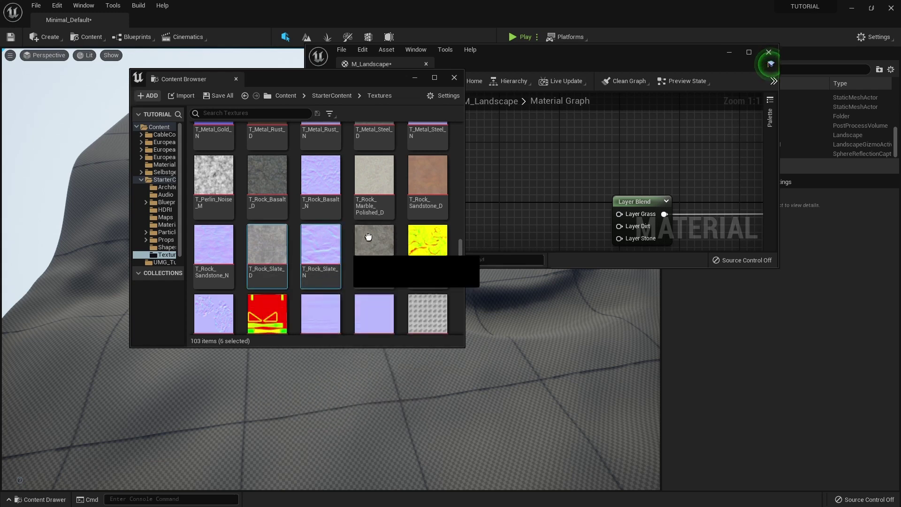
drag(368, 237, 501, 158)
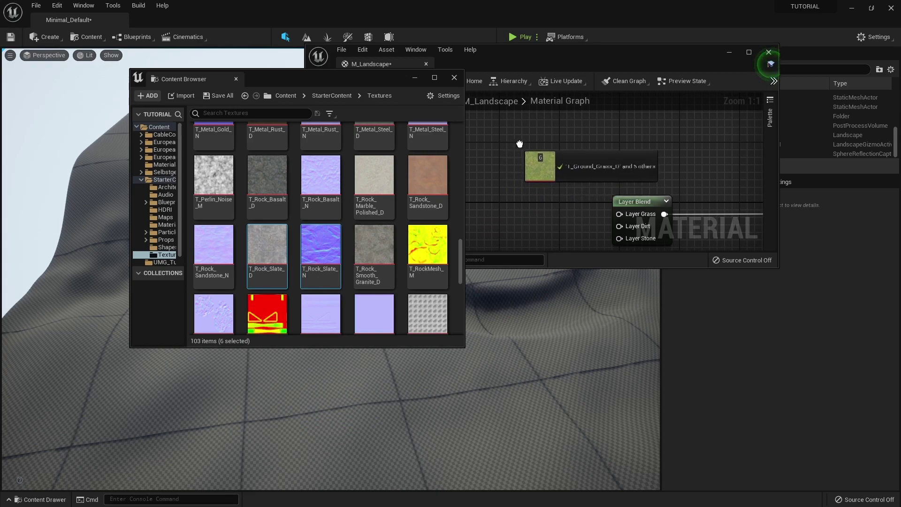
drag(509, 163, 509, 164)
double_click(633, 70)
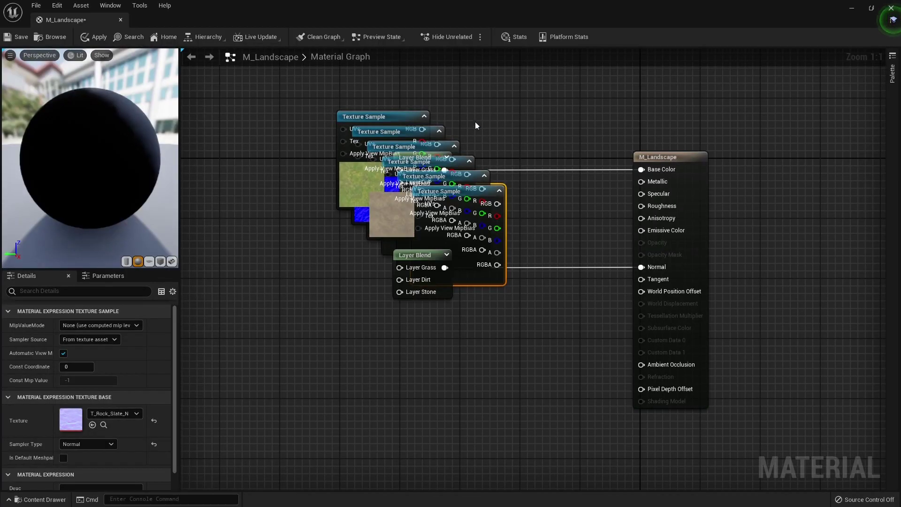
- Move the texture stack aside and line up both Layer Blend nodes near the output
drag(519, 79, 407, 231)
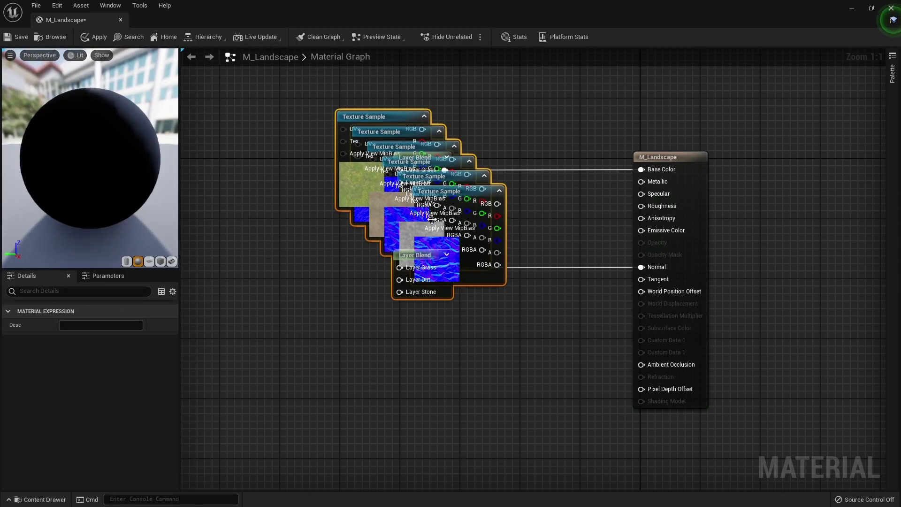
mouse_move(324, 198)
mouse_down()
mouse_move(249, 297)
mouse_move(421, 316)
mouse_up()
click(249, 297)
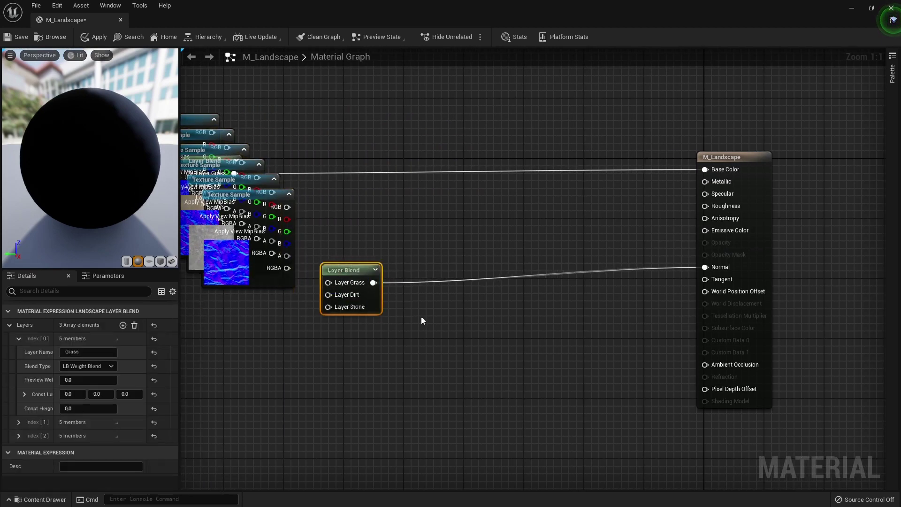
drag(245, 189, 209, 257)
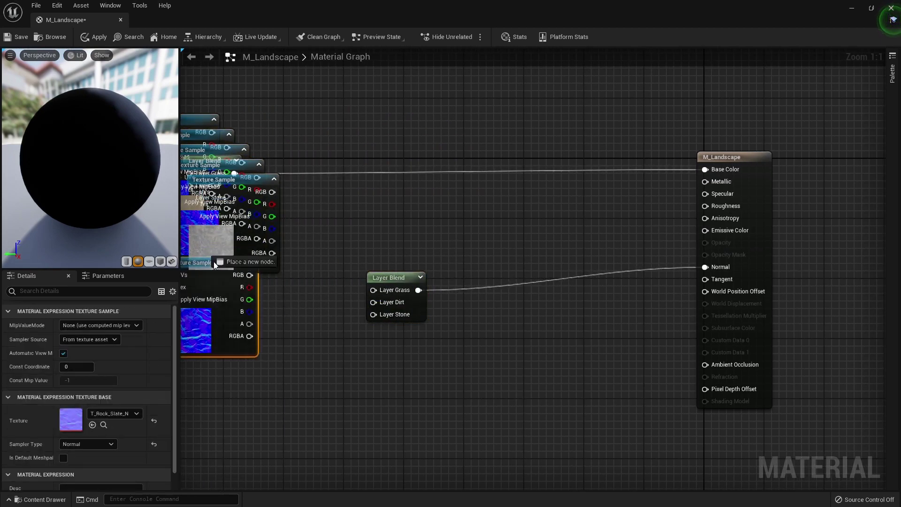
right_click(213, 261)
mouse_move(263, 277)
mouse_down()
mouse_move(283, 162)
mouse_move(448, 95)
mouse_up()
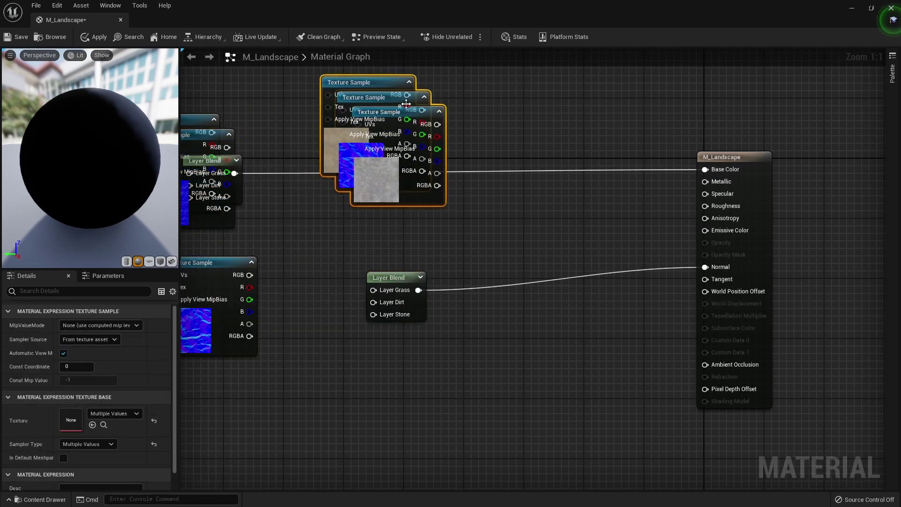
mouse_move(291, 167)
mouse_down()
mouse_move(475, 190)
mouse_move(530, 159)
mouse_up()
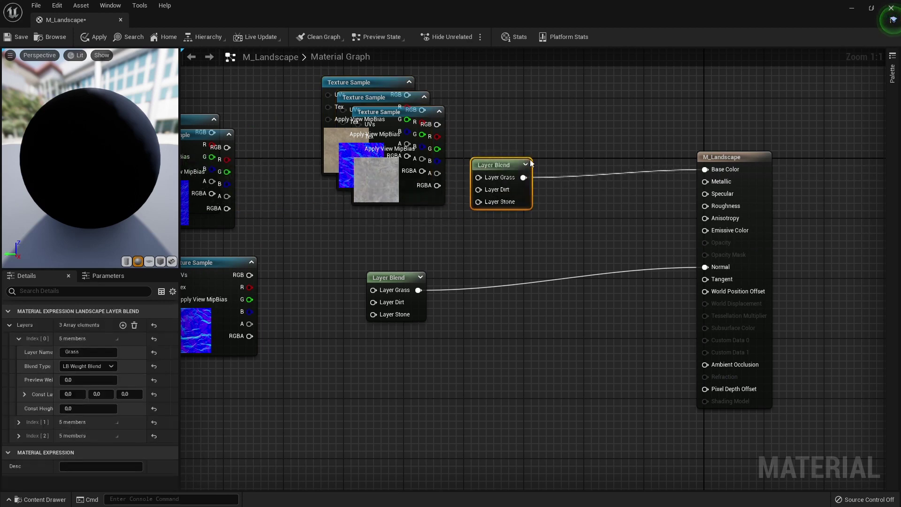
drag(387, 292, 478, 261)
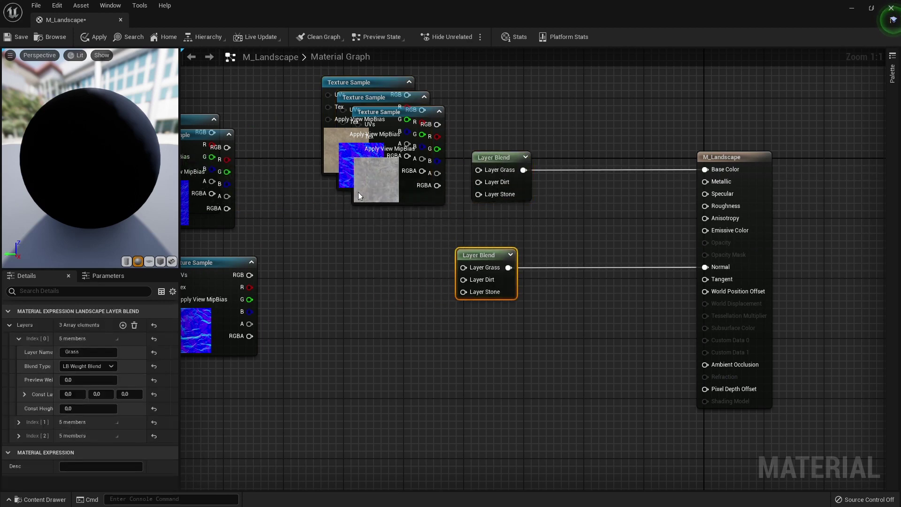
- Place the grass colour texture top-left with its normal map beneath it
right_drag(221, 190, 353, 236)
click(273, 245)
drag(272, 245, 220, 131)
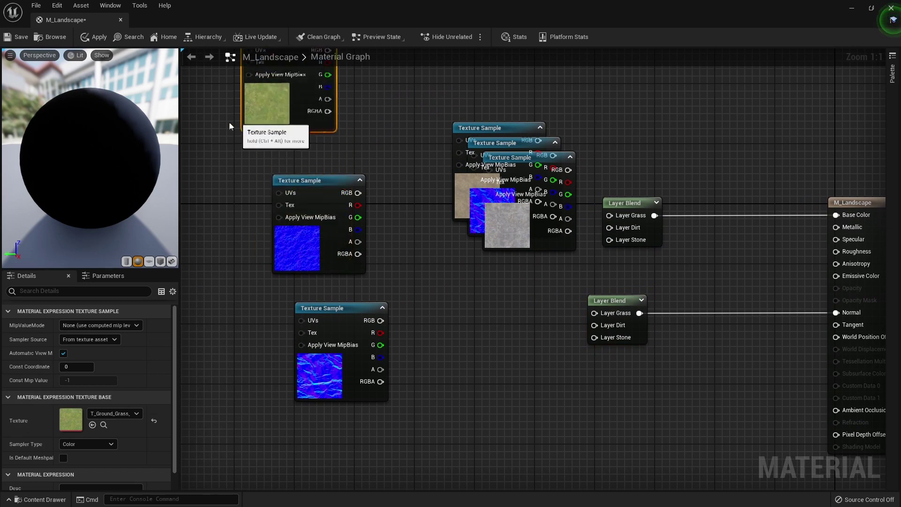
right_drag(305, 156, 343, 148)
click(351, 248)
drag(351, 248, 285, 226)
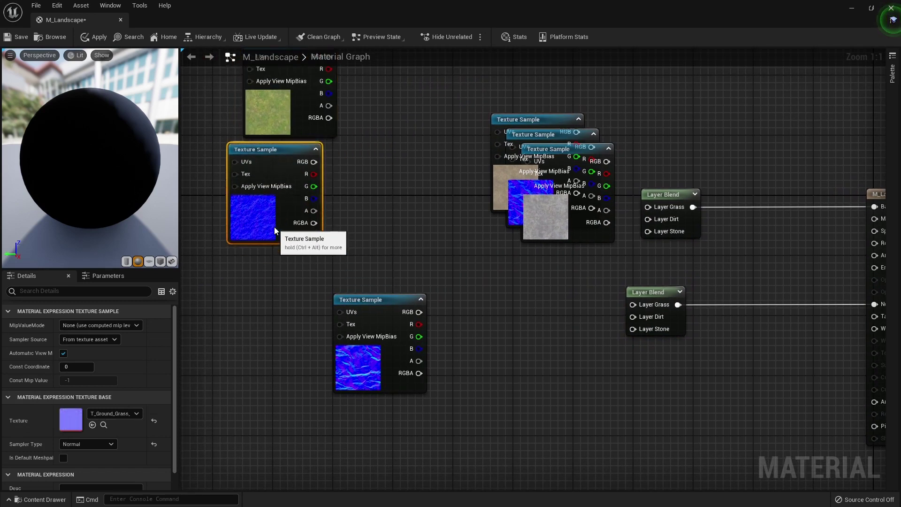
- Pull the slate pair out of the stack and group the gravel colour and normal together
click(381, 359)
drag(382, 358, 284, 375)
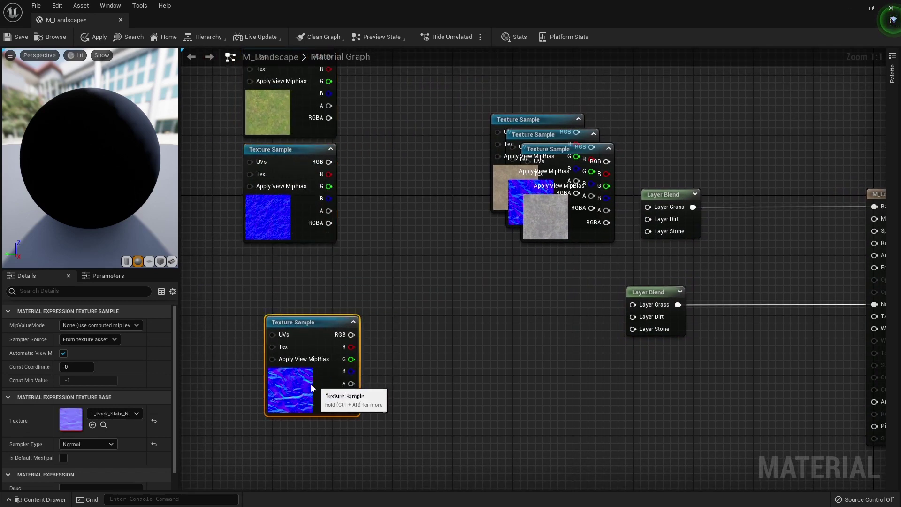
mouse_move(544, 216)
mouse_down()
mouse_move(335, 381)
mouse_move(272, 446)
mouse_up()
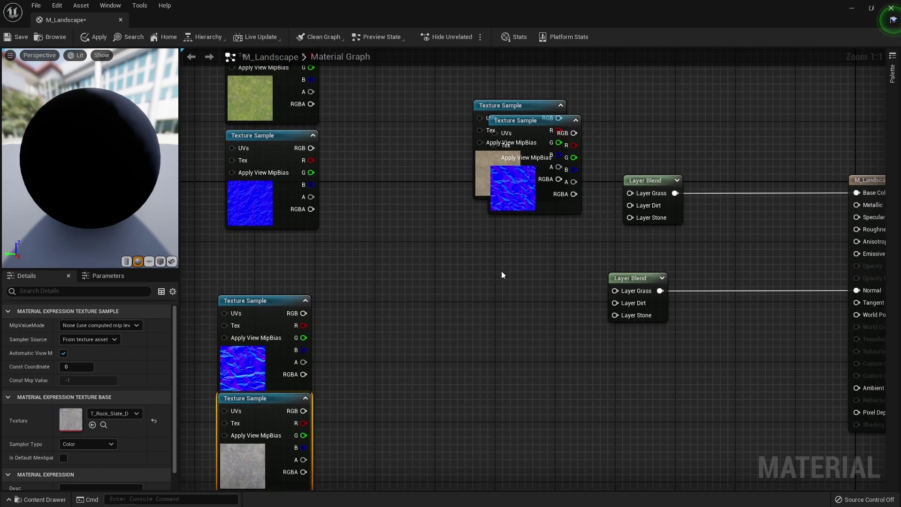
drag(531, 198, 516, 281)
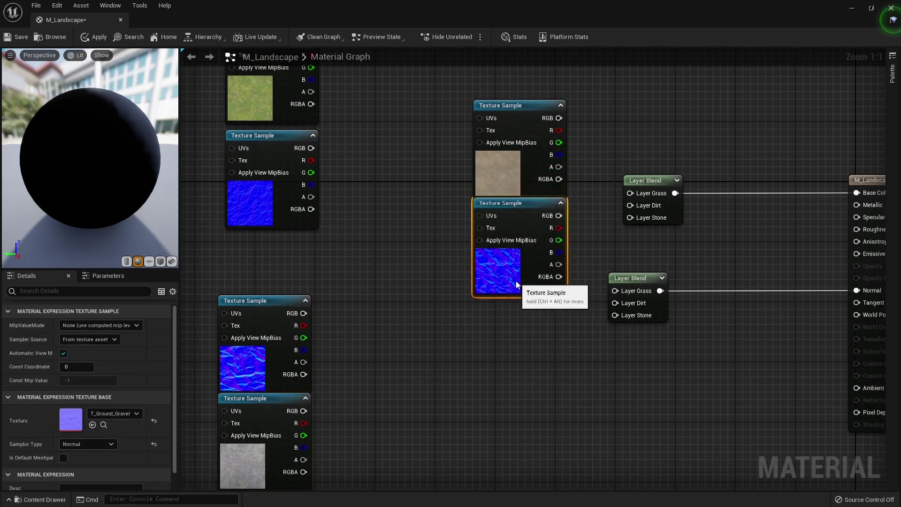
ctrl+click(490, 184)
drag(491, 184, 401, 294)
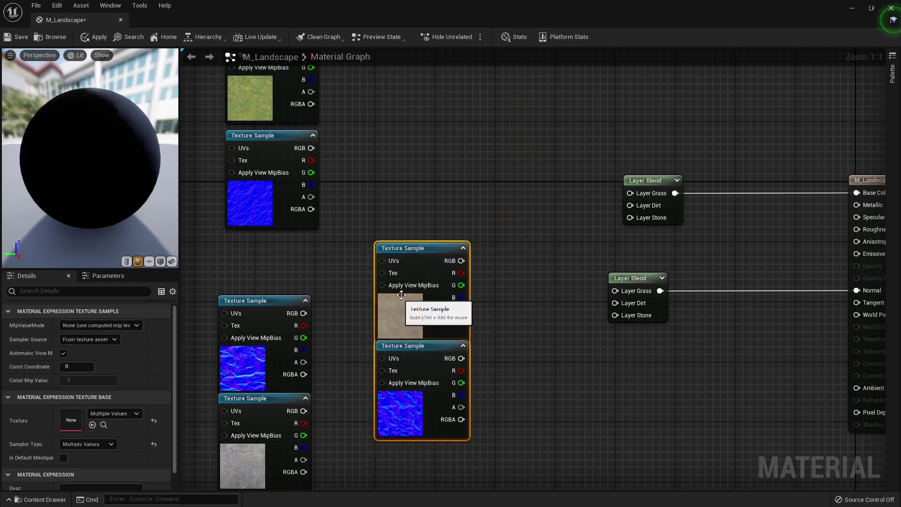
scroll(401, 295, down, 2)
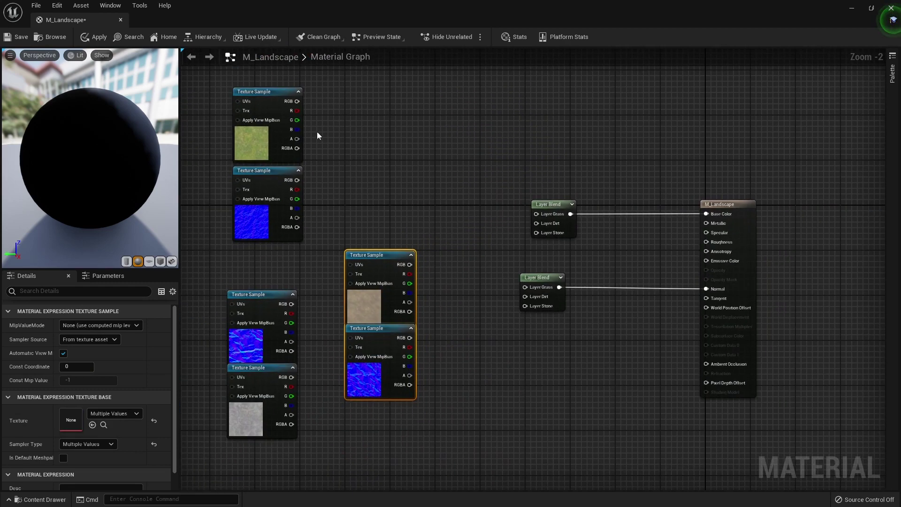
scroll(316, 136, up, 2)
right_click(319, 135)
click(335, 91)
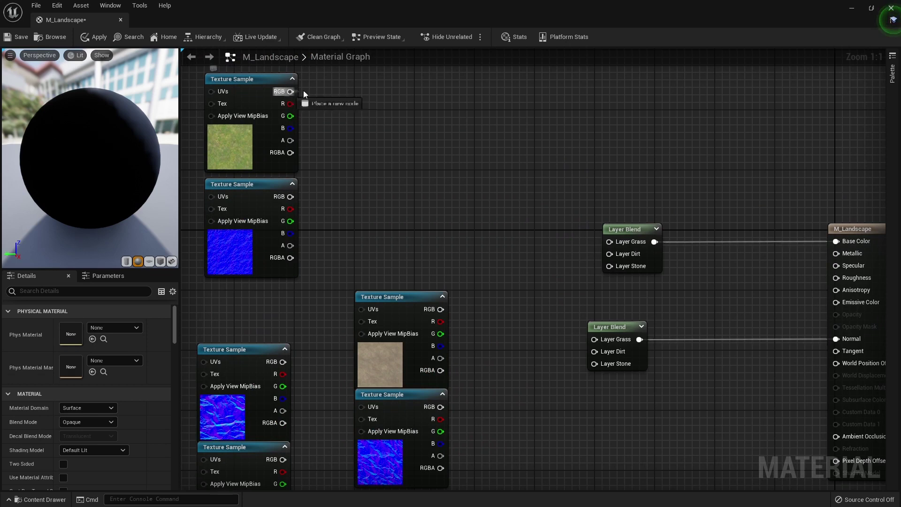
- Wire the grass colour and normal textures into Layer Grass on the top and lower Layer Blends
drag(304, 94, 401, 101)
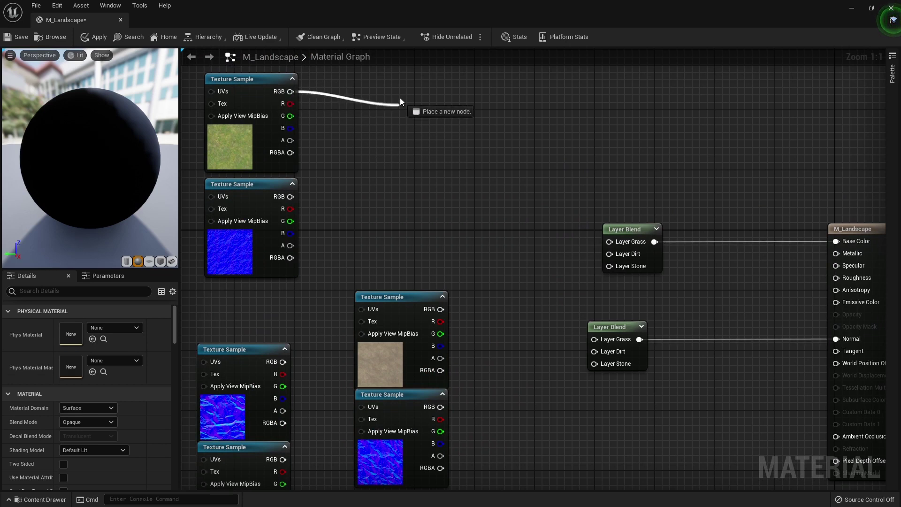
mouse_move(401, 101)
mouse_down()
mouse_move(384, 104)
mouse_move(609, 242)
mouse_up()
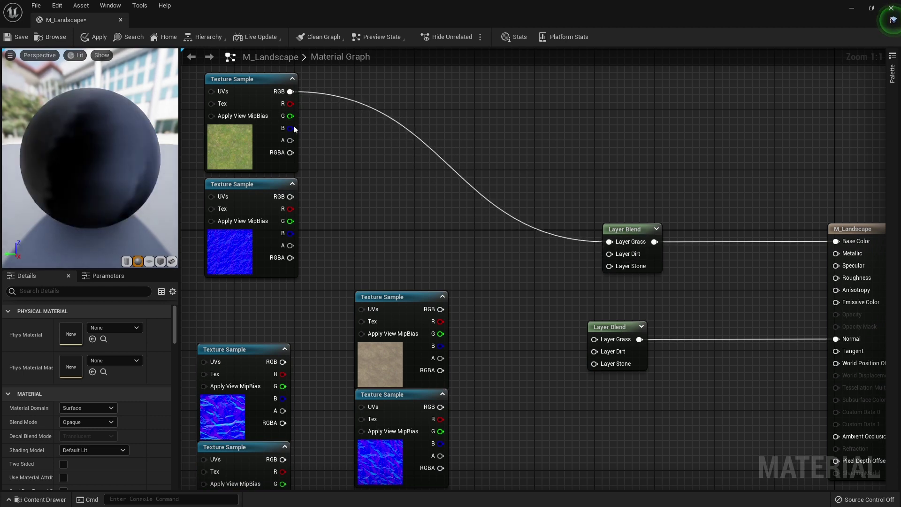
click(216, 246)
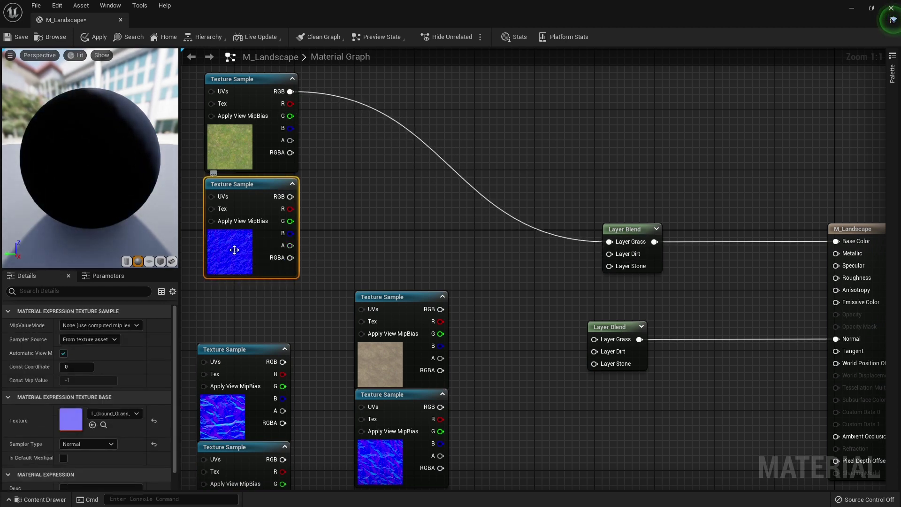
mouse_move(281, 197)
mouse_down()
mouse_move(295, 190)
mouse_move(609, 331)
mouse_move(597, 353)
mouse_move(601, 341)
mouse_up()
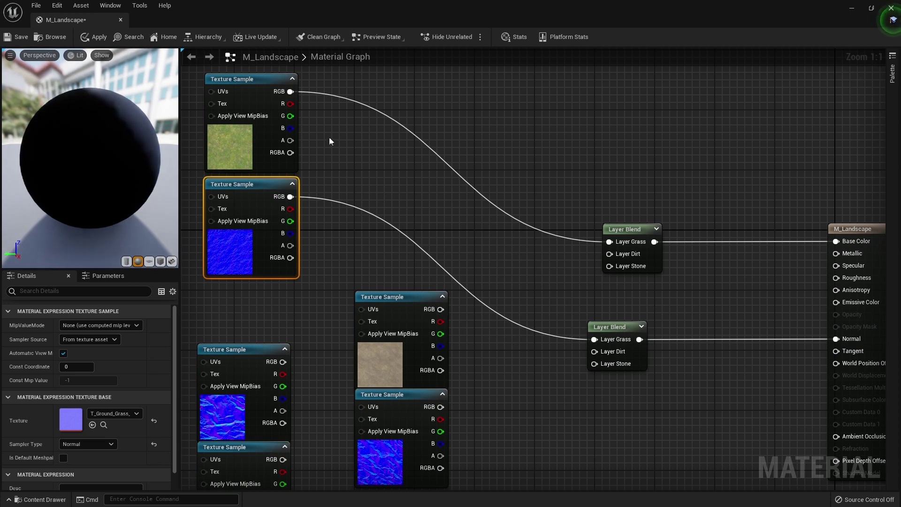
mouse_move(329, 137)
mouse_down()
mouse_move(250, 199)
mouse_move(250, 110)
mouse_up()
- Stack the grass, gravel and slate texture pairs vertically in order
drag(452, 268, 418, 458)
drag(386, 419, 236, 322)
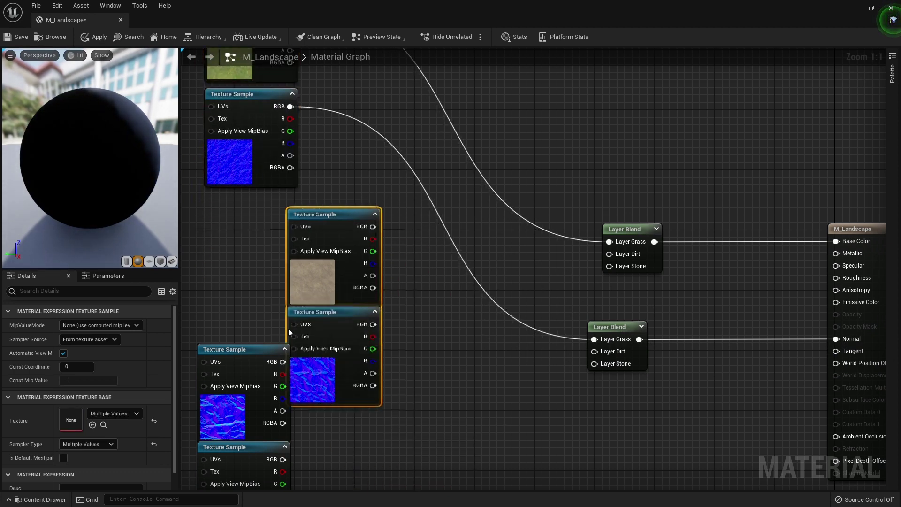
click(398, 349)
right_drag(397, 349, 370, 389)
mouse_move(369, 389)
mouse_down()
mouse_move(259, 347)
mouse_move(274, 419)
mouse_move(258, 419)
mouse_up()
right_drag(346, 175, 289, 247)
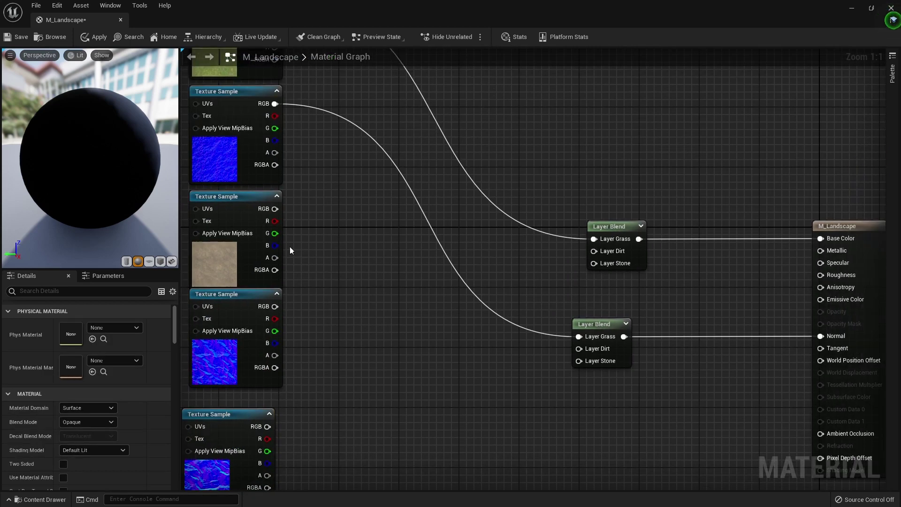
- Connect the gravel colour and normal textures to the Layer Dirt inputs of both blends
click(274, 210)
drag(274, 209, 610, 252)
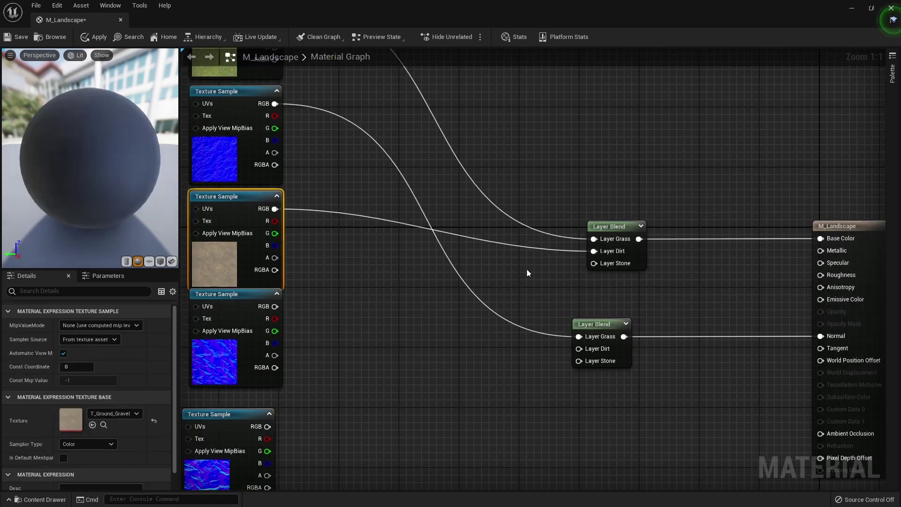
click(235, 342)
right_drag(249, 263, 310, 214)
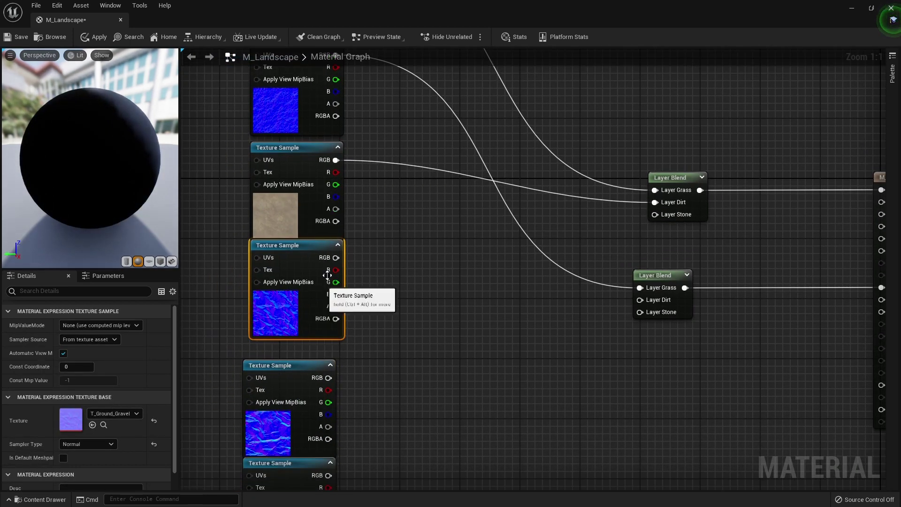
drag(328, 258, 640, 299)
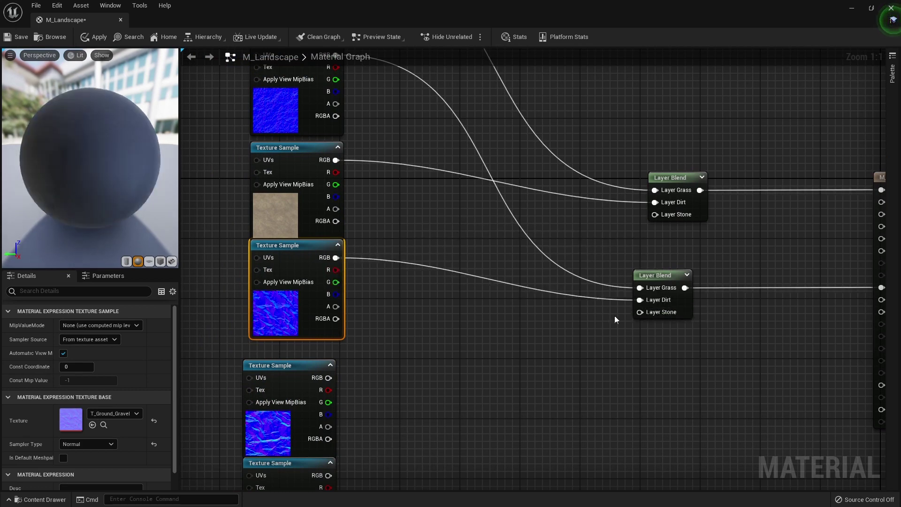
mouse_move(717, 306)
right_down()
mouse_move(577, 280)
mouse_move(575, 254)
mouse_move(479, 259)
right_up()
- Connect the slate normal and colour textures to the Layer Stone inputs
mouse_move(307, 295)
mouse_down()
mouse_move(257, 345)
mouse_move(619, 230)
mouse_up()
click(635, 193)
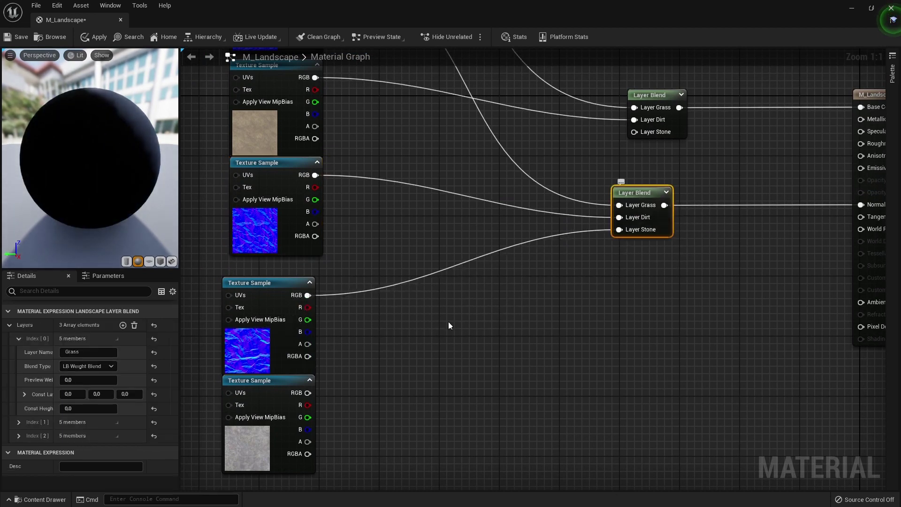
drag(308, 393, 642, 131)
right_drag(663, 125, 603, 203)
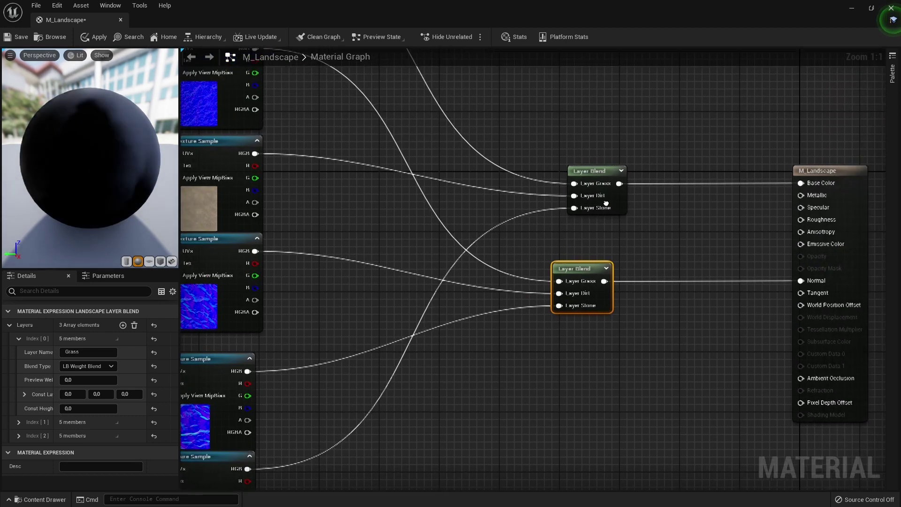
drag(604, 173, 590, 166)
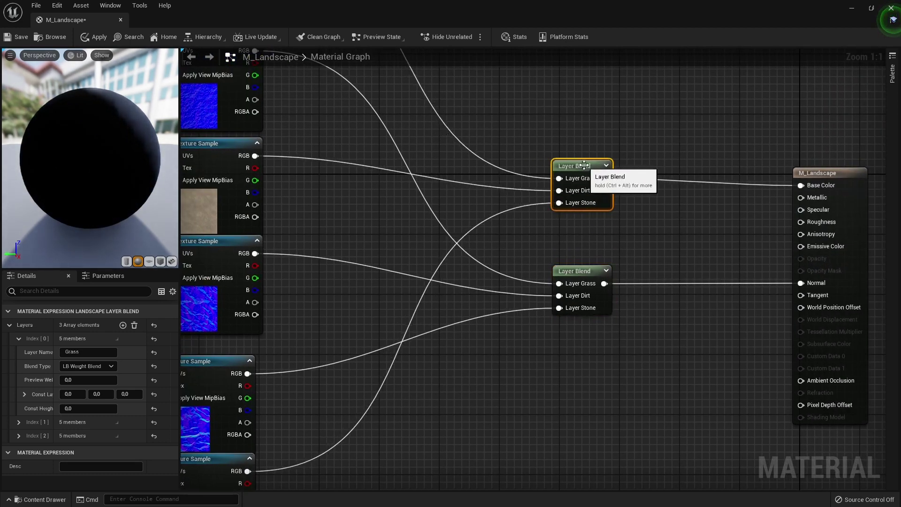
- Wrap the Base Color Layer Blend in a comment titled 'Base Color / Albedo / Diffuse'
text(cFarbe)
key(Return)
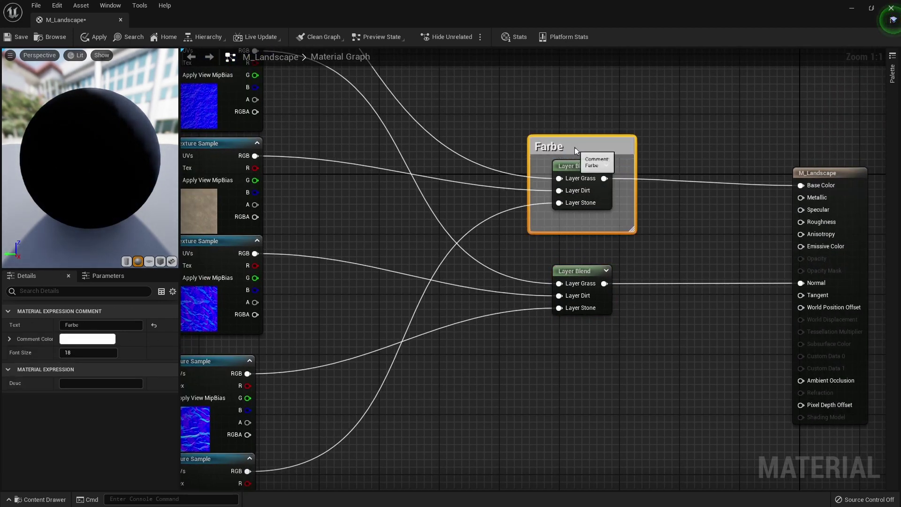
drag(605, 217, 607, 203)
click(647, 254)
click(574, 270)
click(582, 133)
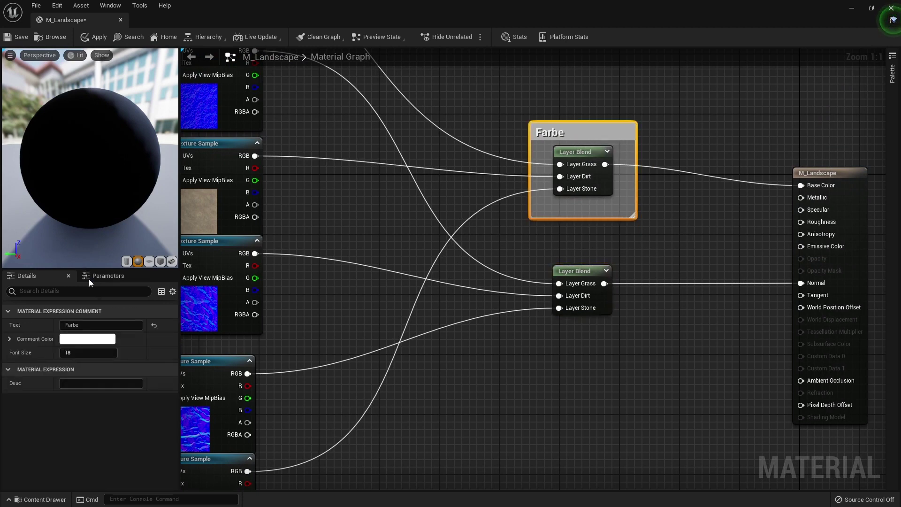
click(101, 325)
key(ctrl+a)
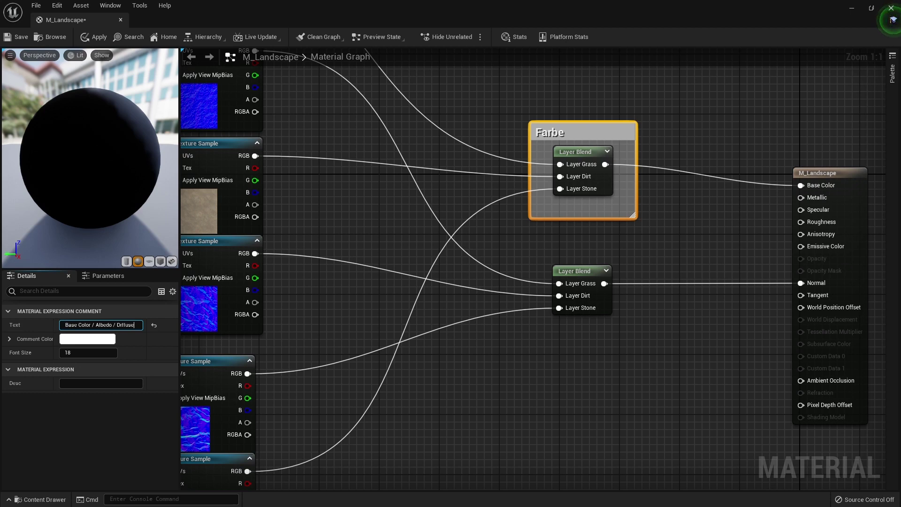
key(Return)
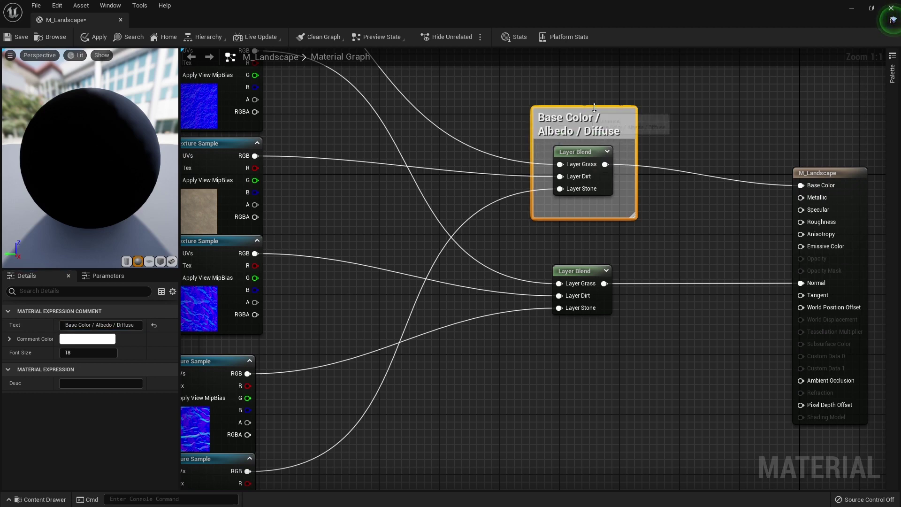
- Wrap the Layer Blend feeding Normal in a comment titled 'Normal'
click(664, 191)
right_drag(664, 191, 663, 169)
drag(627, 214, 545, 285)
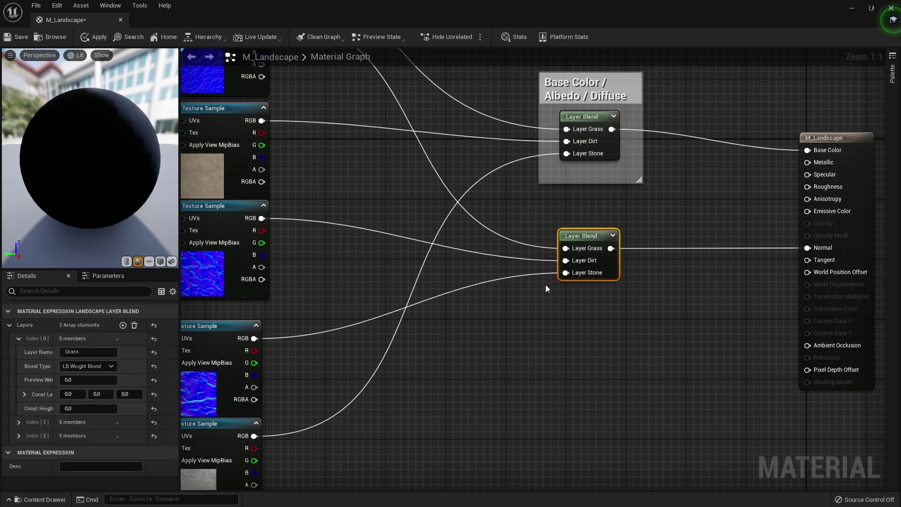
click(674, 178)
drag(626, 221, 557, 289)
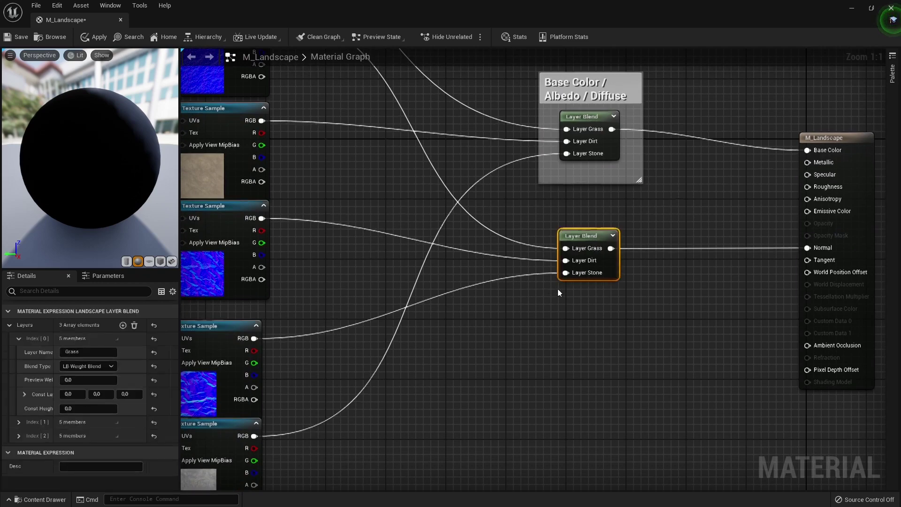
text(cNormal 8)
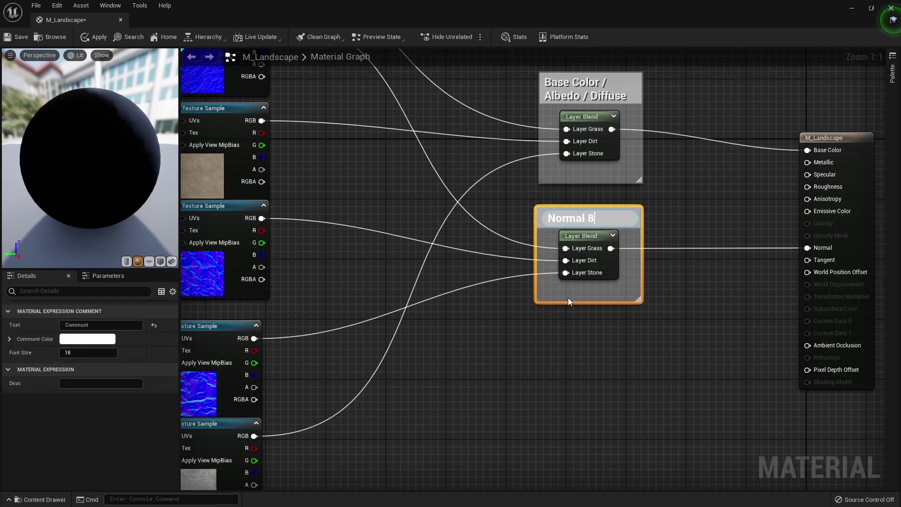
key(Return)
- Group the two slate texture samples in a comment titled 'Stein' and move it lower
click(585, 384)
scroll(563, 323, down, 2)
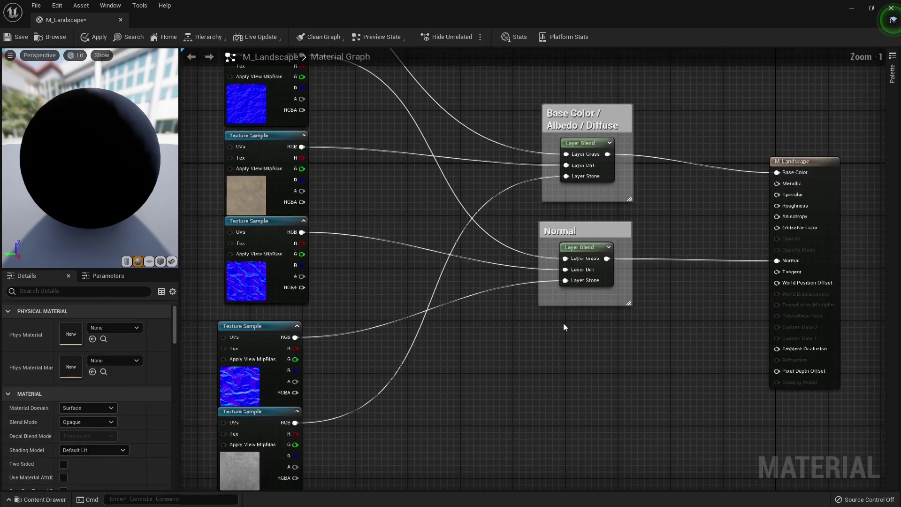
scroll(451, 355, down, 1)
right_drag(612, 301, 599, 332)
drag(439, 347, 243, 489)
text(c)
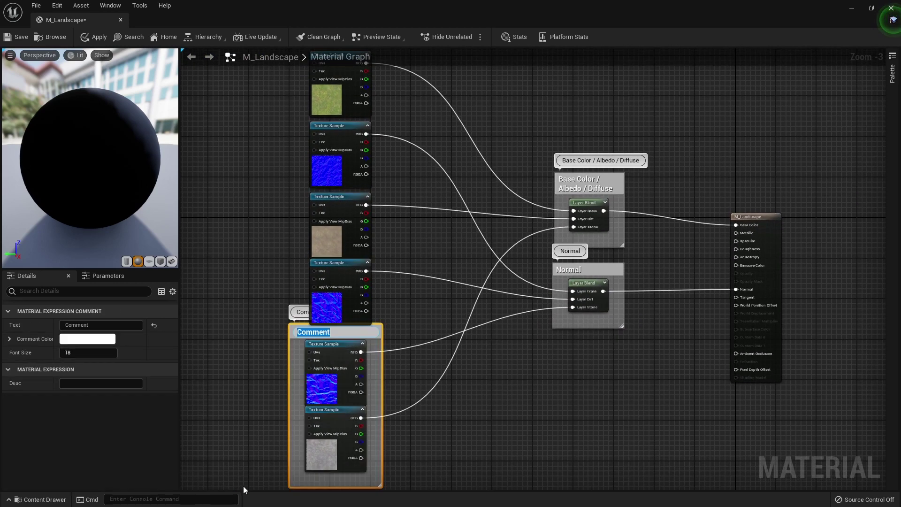
text(ein)
key(Return)
drag(350, 328, 346, 359)
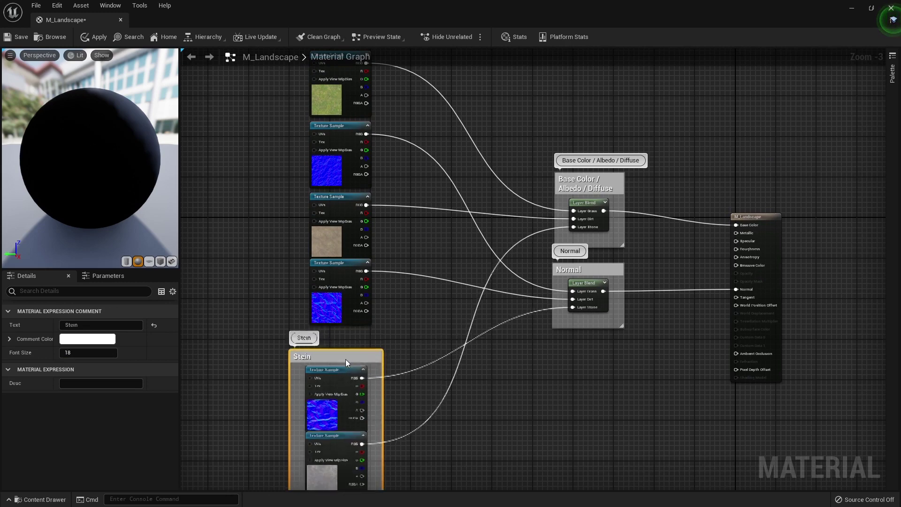
- Group the two gravel texture samples in a comment titled 'Dirt'
click(427, 241)
drag(427, 241, 335, 280)
text(c)
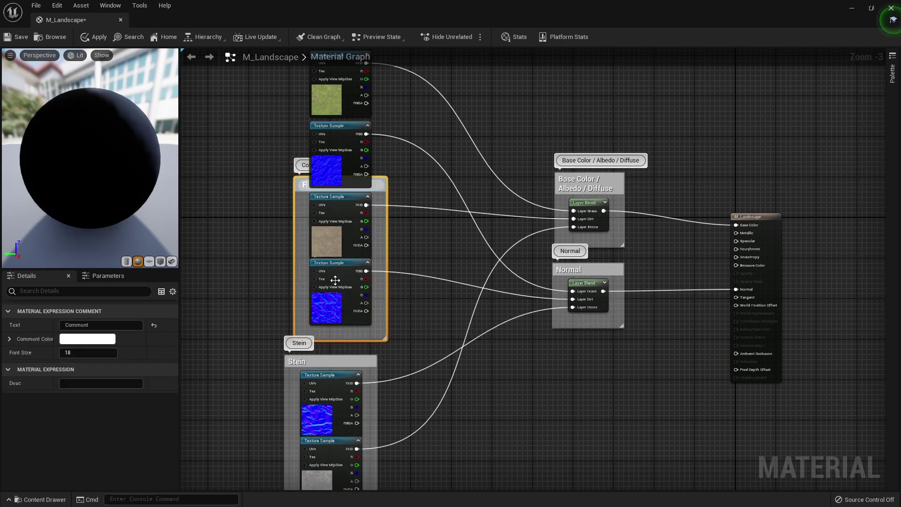
text(rt)
key(Return)
- Move the grass textures out of Dirt and wrap them in a comment titled 'Grass'
drag(296, 110, 439, 121)
right_drag(439, 121, 316, 201)
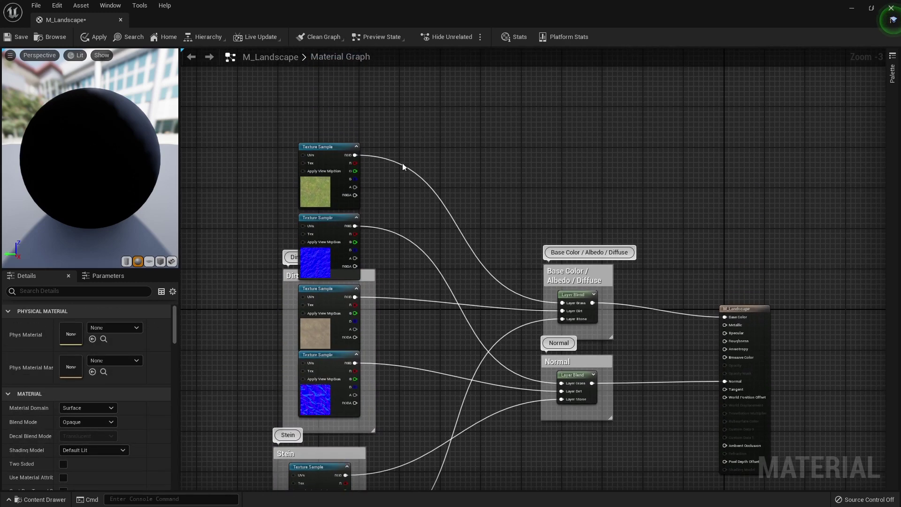
drag(316, 201, 309, 150)
right_drag(415, 122, 358, 217)
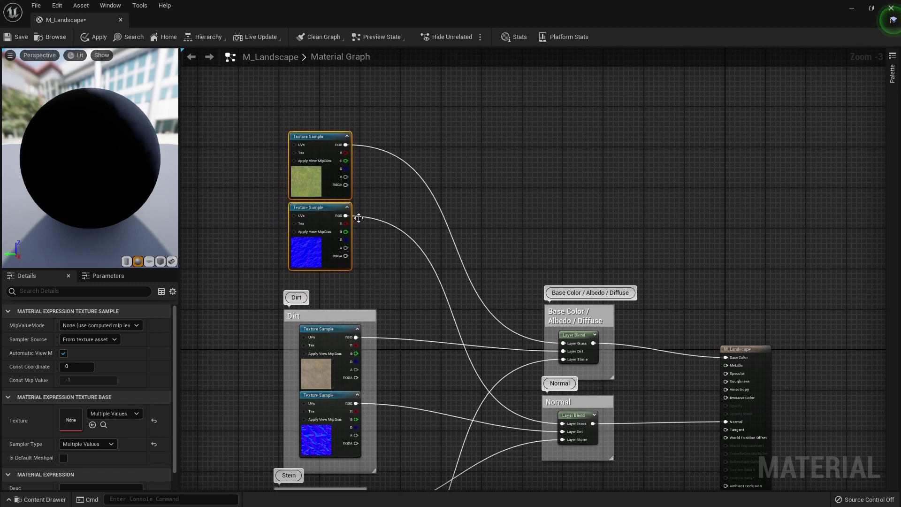
key(c)
text(Grass)
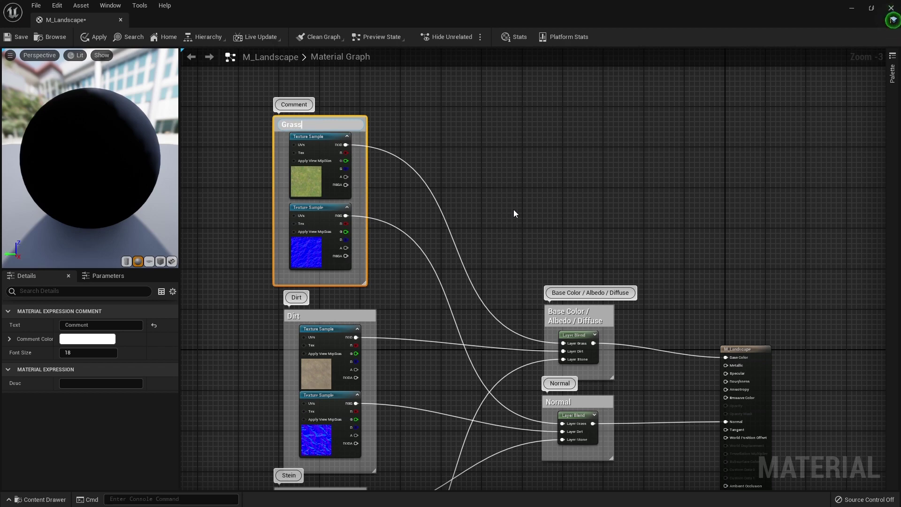
key(Return)
click(492, 216)
- Nudge the Stein and Grass comments into a tidier layout
scroll(492, 216, down, 2)
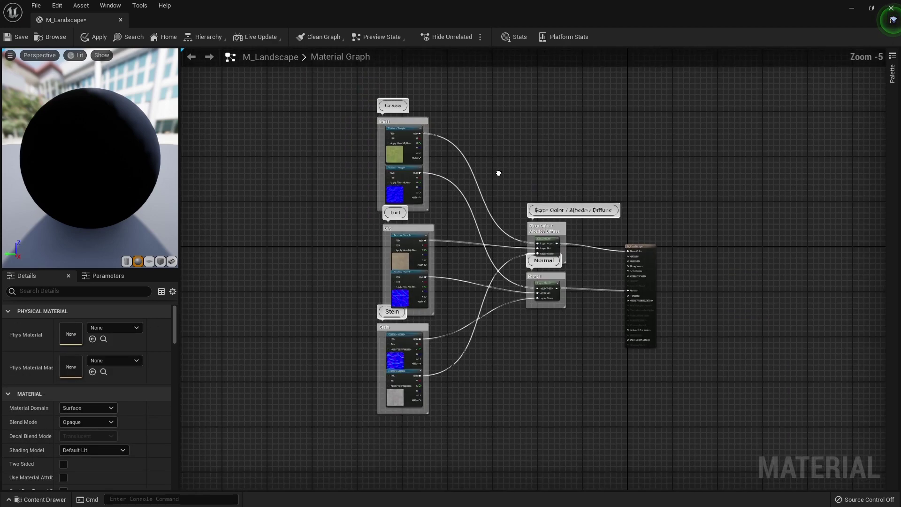
drag(396, 317, 399, 324)
right_drag(399, 115, 374, 192)
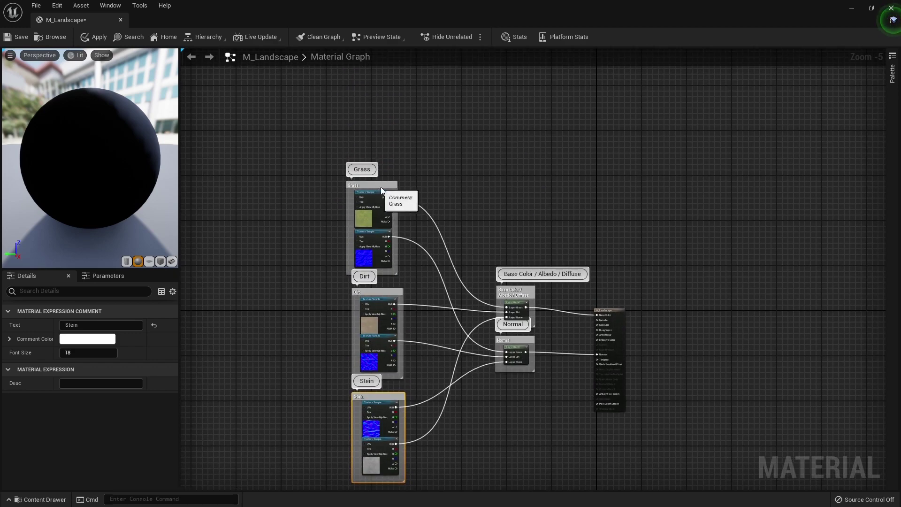
drag(381, 187, 387, 187)
drag(464, 155, 356, 237)
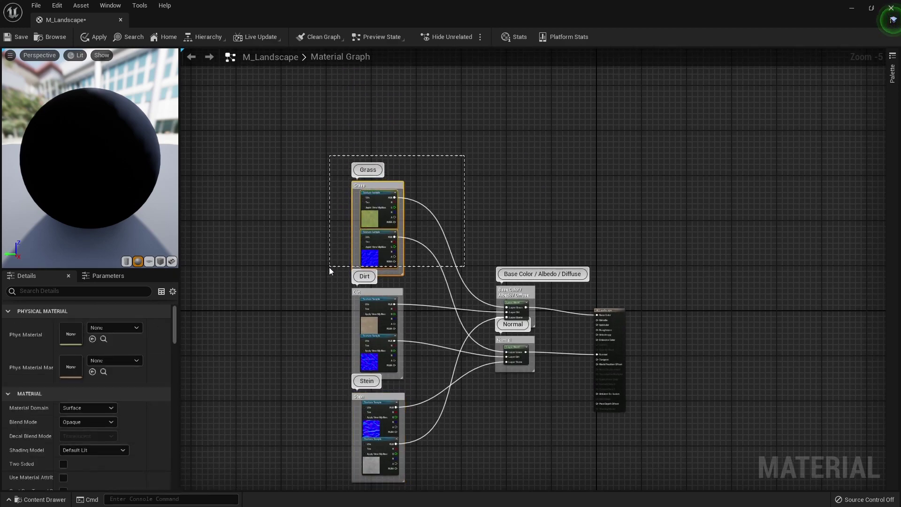
drag(330, 270, 331, 271)
click(449, 198)
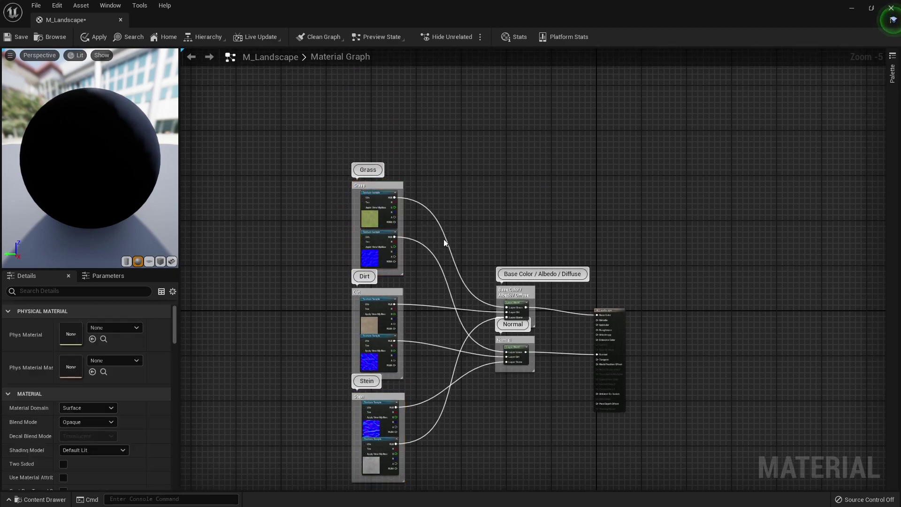
- Pan and zoom the graph to review the three texture comment groups
scroll(444, 238, down, 2)
scroll(417, 257, up, 5)
scroll(456, 278, down, 5)
scroll(445, 317, up, 2)
right_drag(445, 317, 390, 220)
scroll(390, 220, up, 1)
right_drag(384, 276, 341, 221)
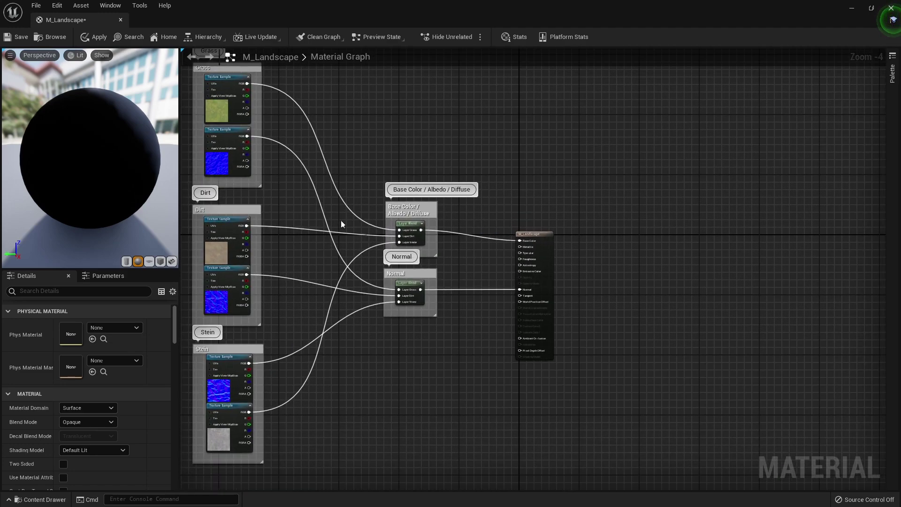
right_drag(298, 162, 294, 182)
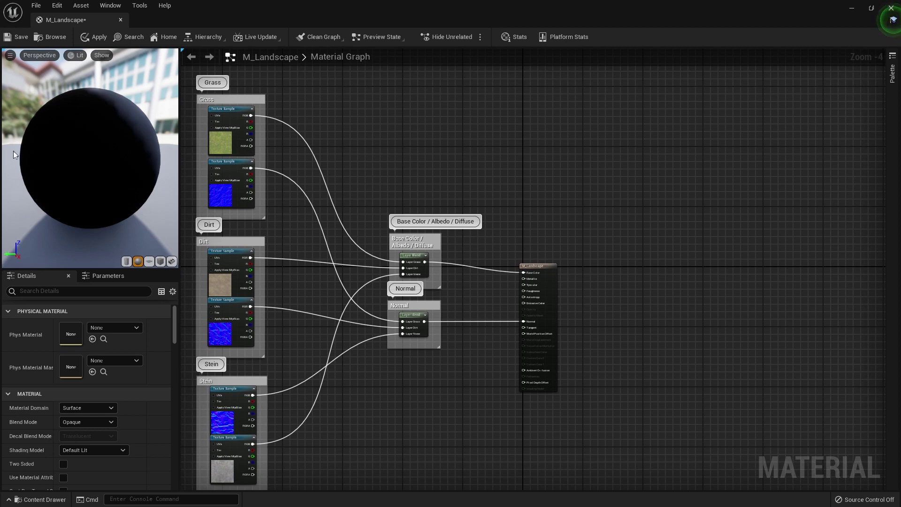
right_drag(220, 122, 183, 96)
- Save M_Landscape and restore the maximized material editor view
click(19, 40)
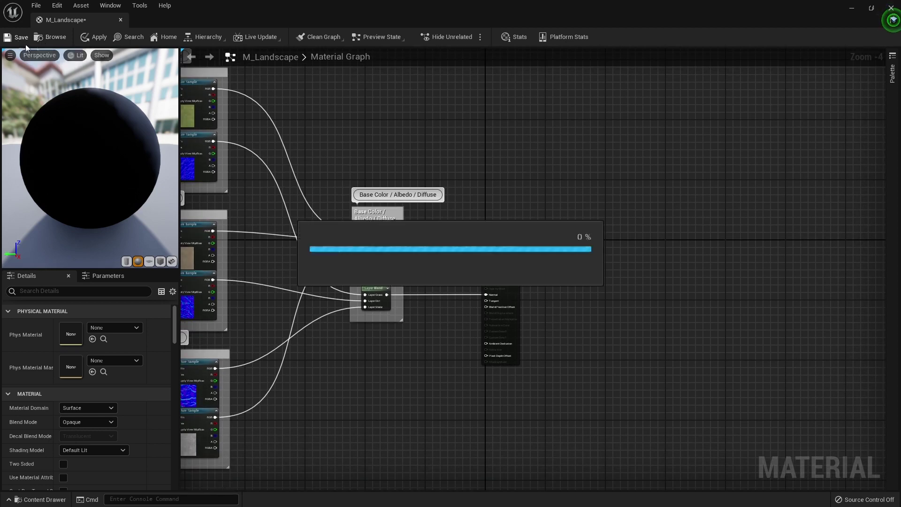
drag(399, 19, 512, 239)
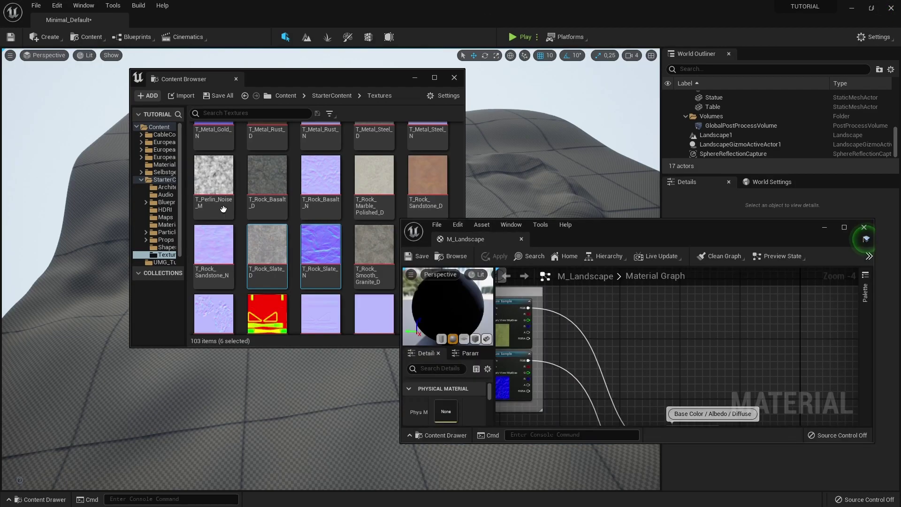
double_click(604, 233)
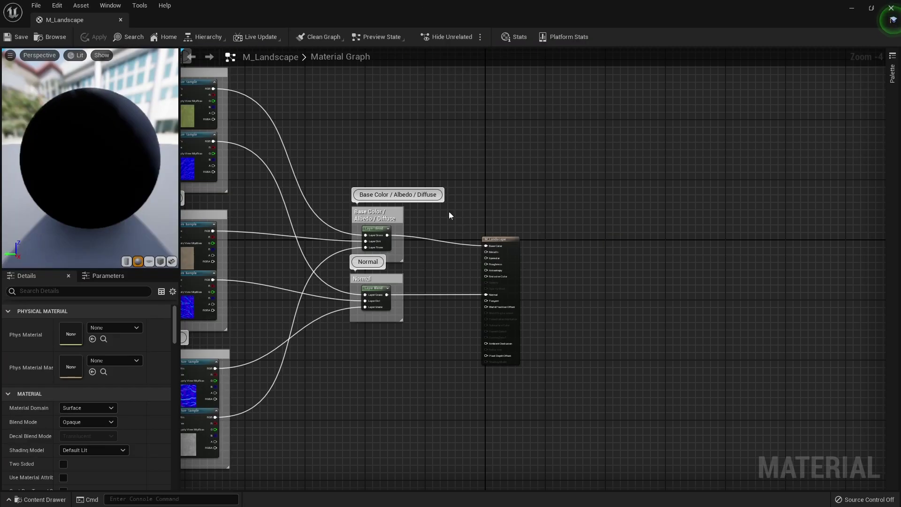
scroll(448, 211, up, 2)
scroll(435, 244, up, 2)
right_drag(435, 248, 423, 217)
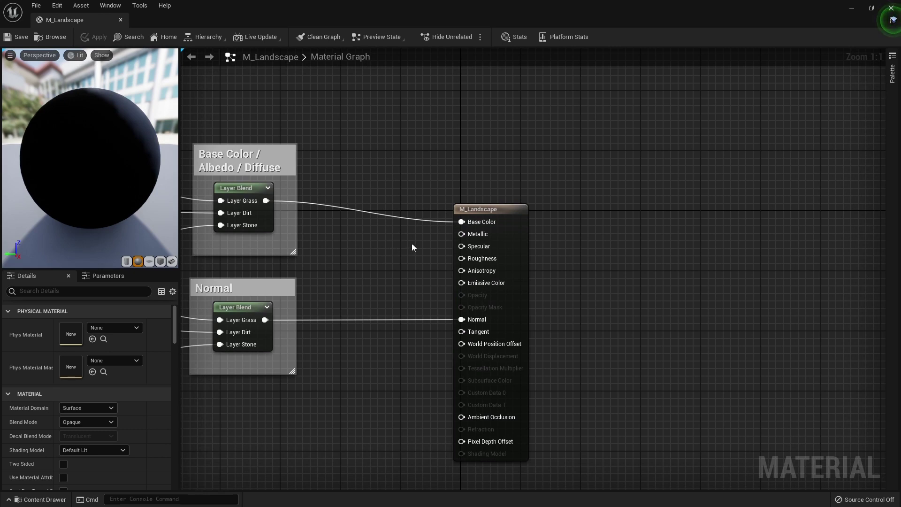
- Add a Constant of value 1, connect it to Specular, and save the material
click(395, 241)
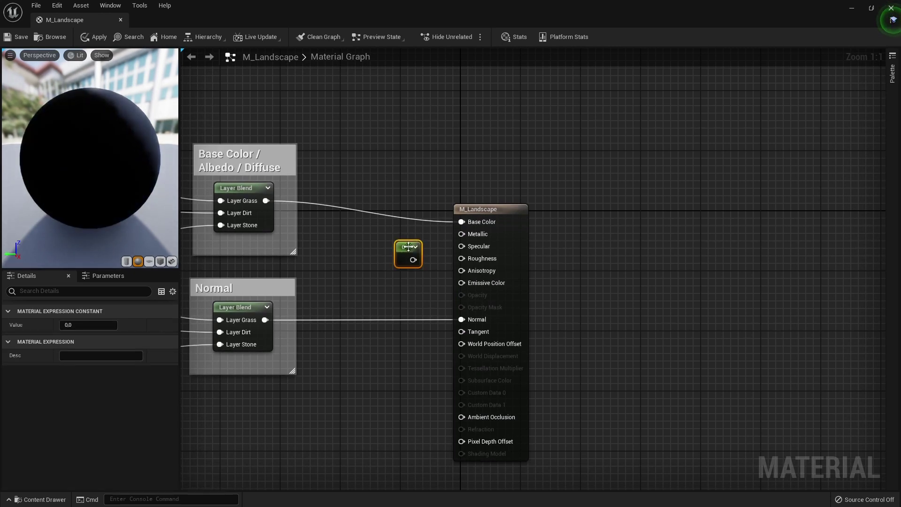
drag(408, 246, 398, 240)
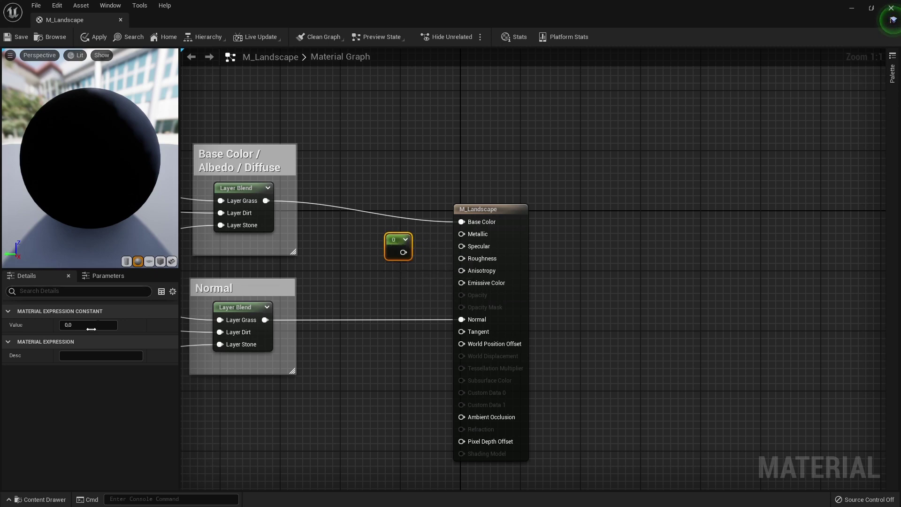
click(66, 325)
text(1)
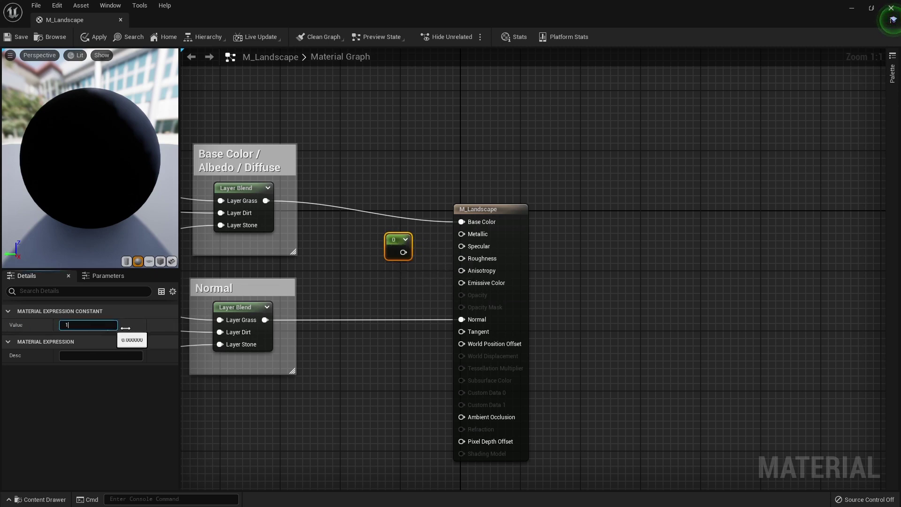
click(391, 266)
mouse_move(403, 253)
mouse_down()
mouse_move(486, 237)
mouse_move(478, 246)
mouse_up()
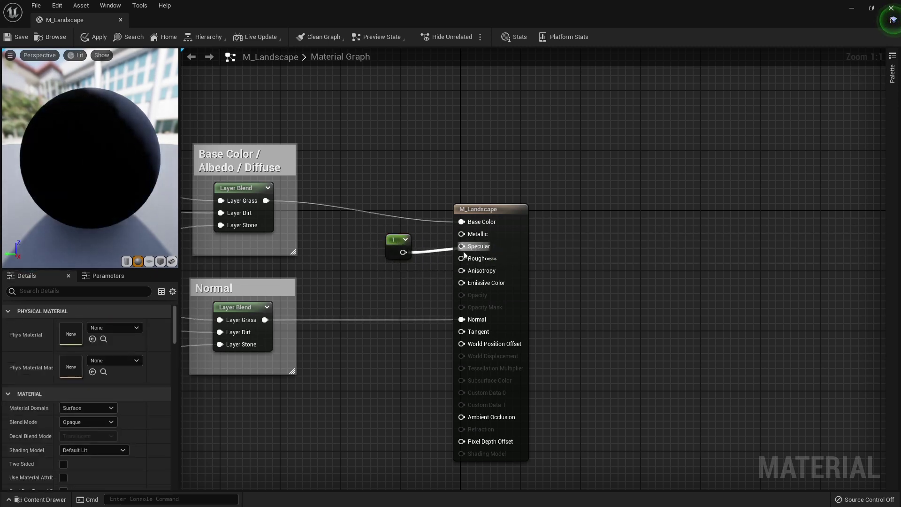
right_drag(337, 274, 380, 275)
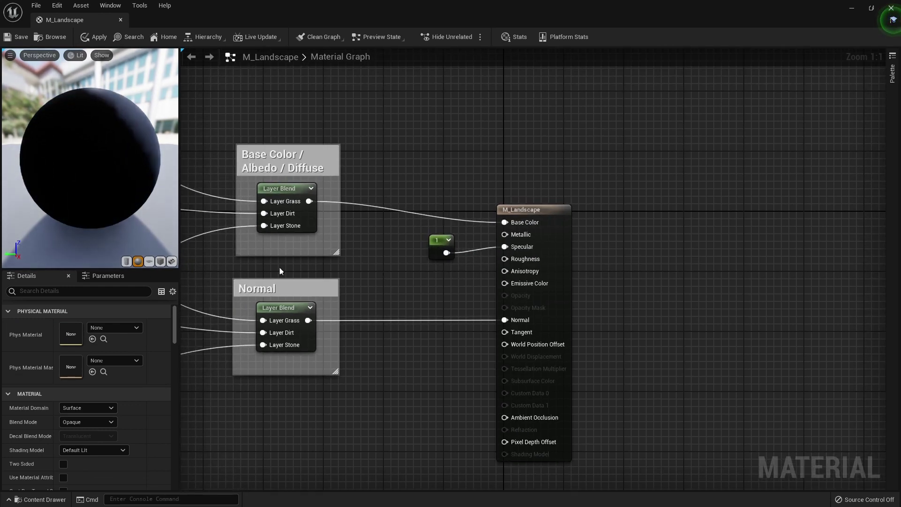
click(19, 36)
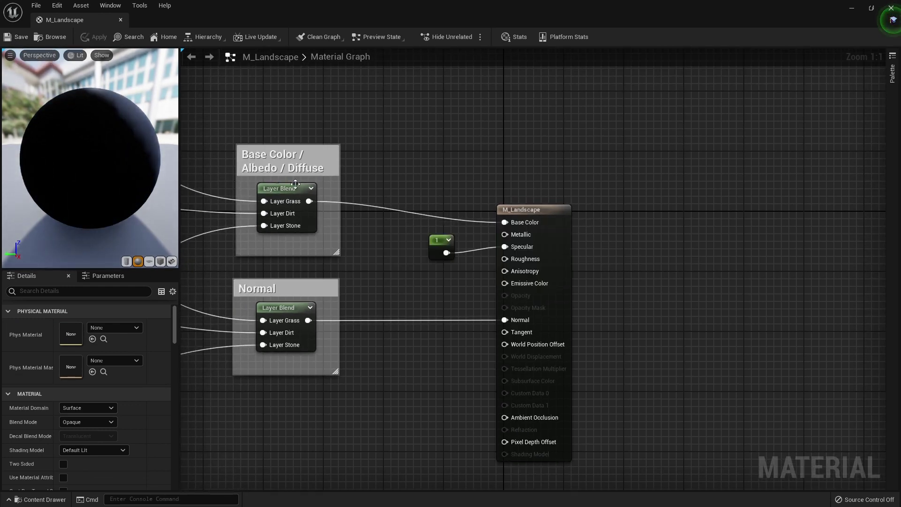
scroll(634, 181, down, 5)
- Select the landscape texture samples and set their Sampler Source to Shared: Wrap
right_drag(383, 161, 367, 218)
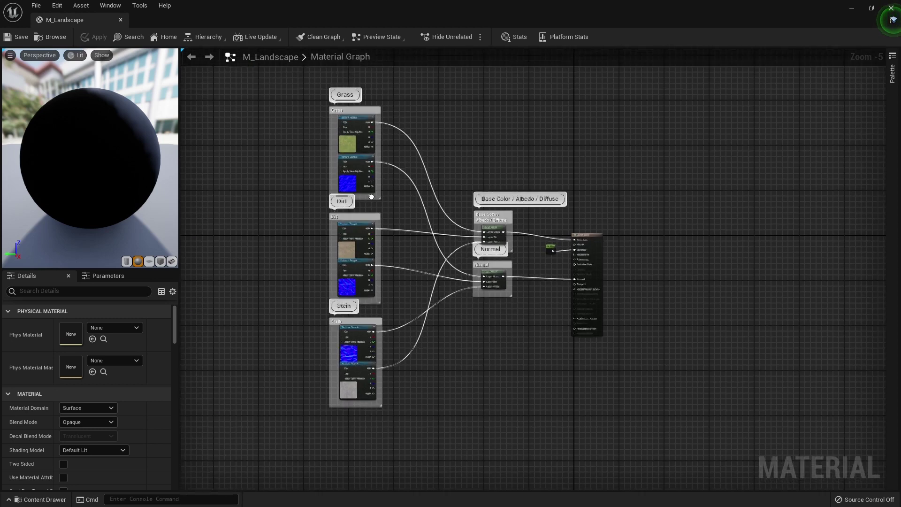
drag(420, 164, 347, 232)
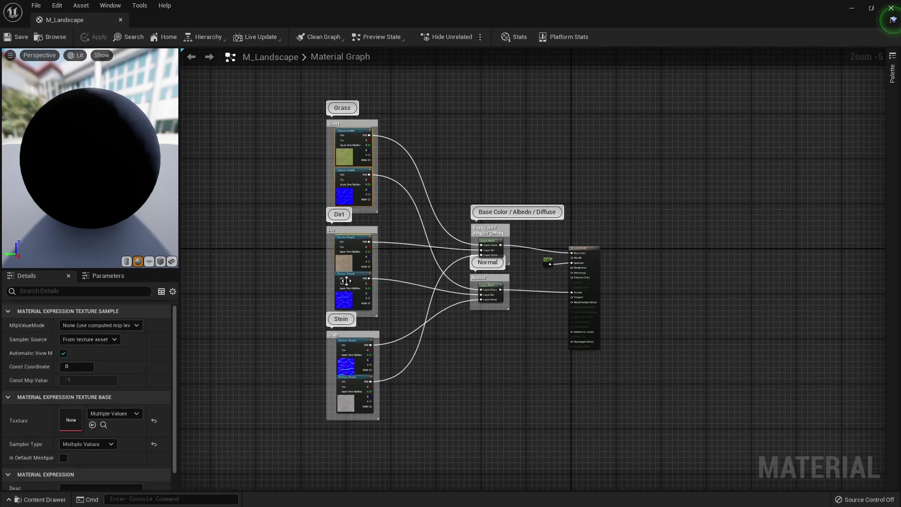
drag(429, 322, 335, 287)
ctrl+click(351, 395)
scroll(347, 395, up, 5)
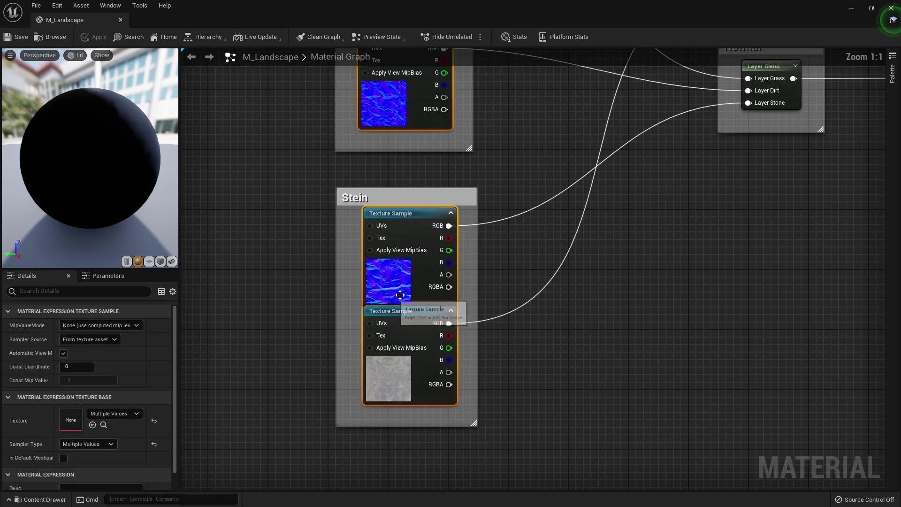
right_drag(432, 184, 395, 237)
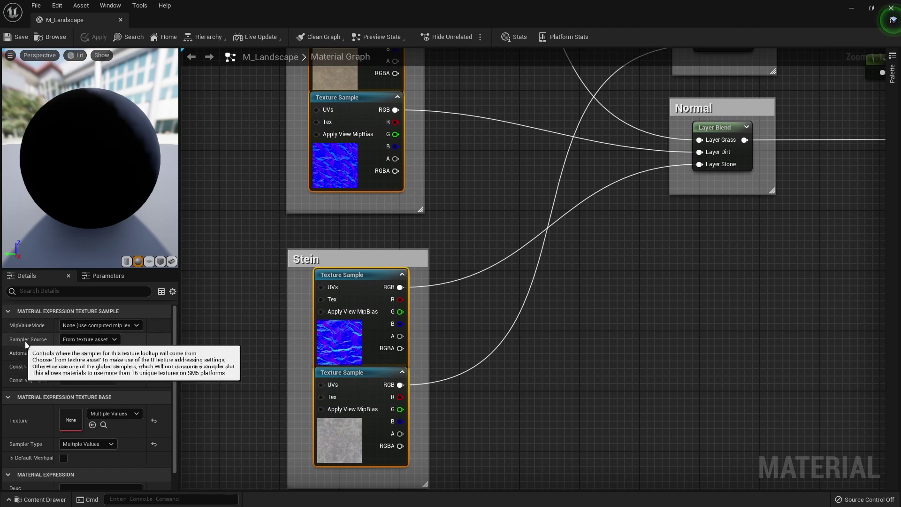
click(71, 341)
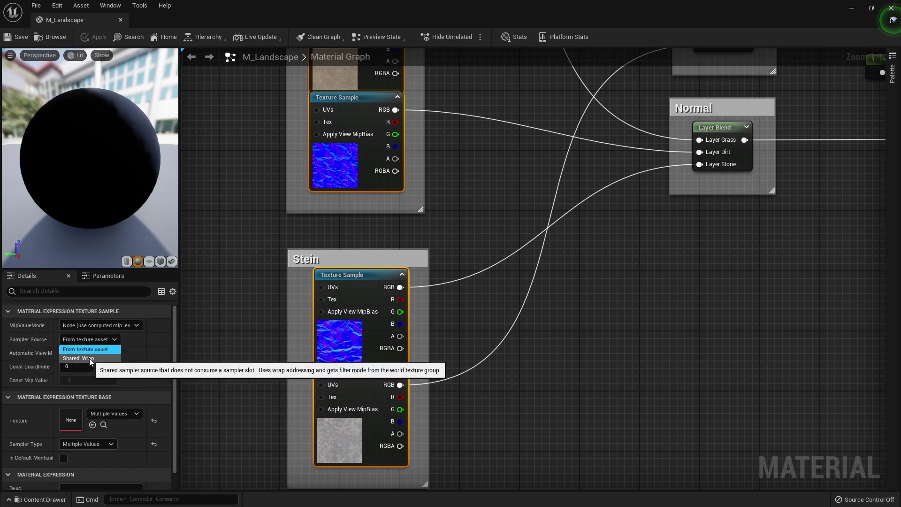
click(89, 359)
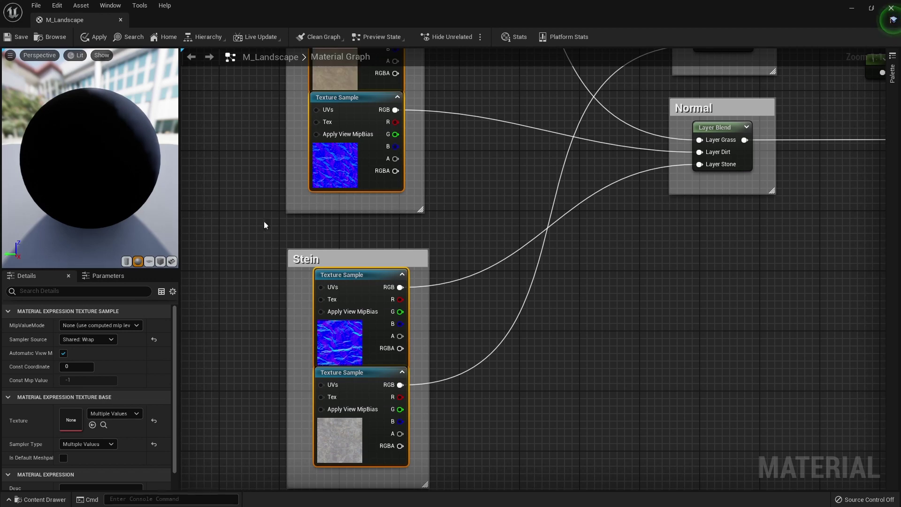
- Check the Stein samples' sampler settings, then save M_Landscape
scroll(381, 182, down, 3)
scroll(443, 201, down, 2)
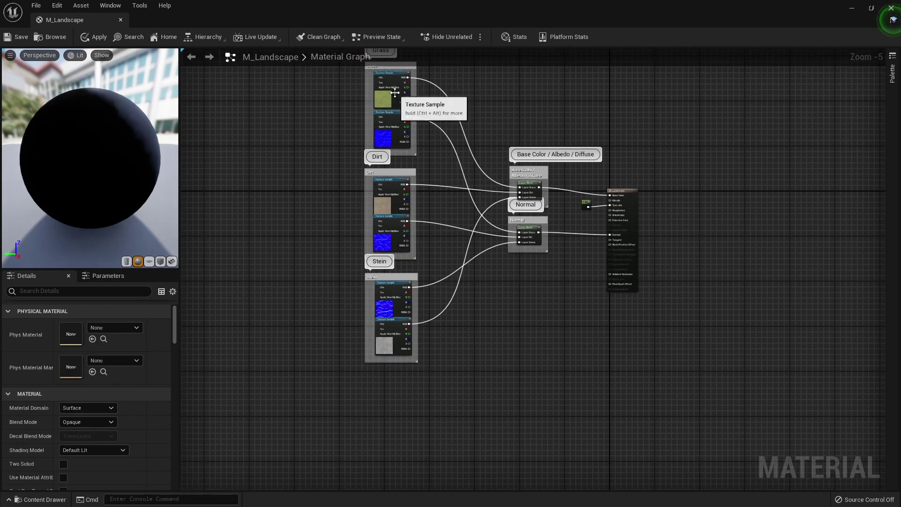
click(391, 226)
click(385, 338)
click(385, 298)
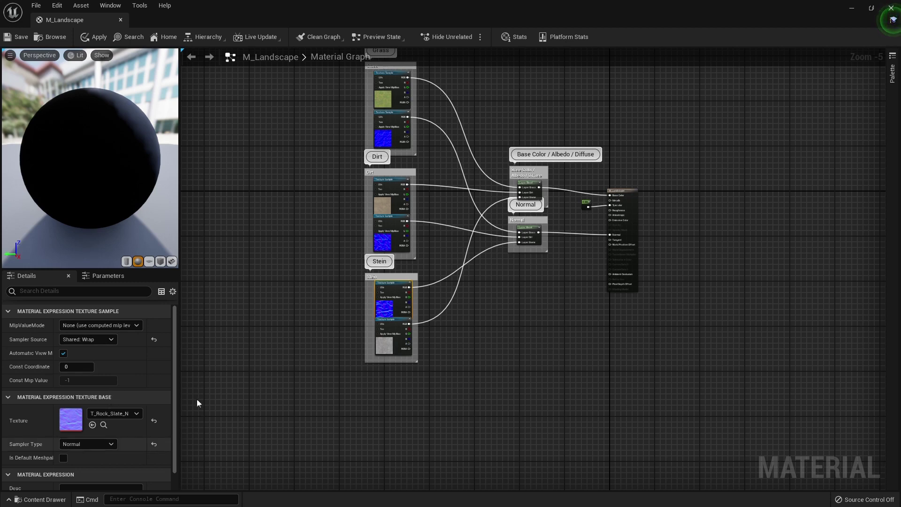
mouse_move(265, 248)
right_down()
mouse_move(254, 251)
mouse_move(232, 295)
right_up()
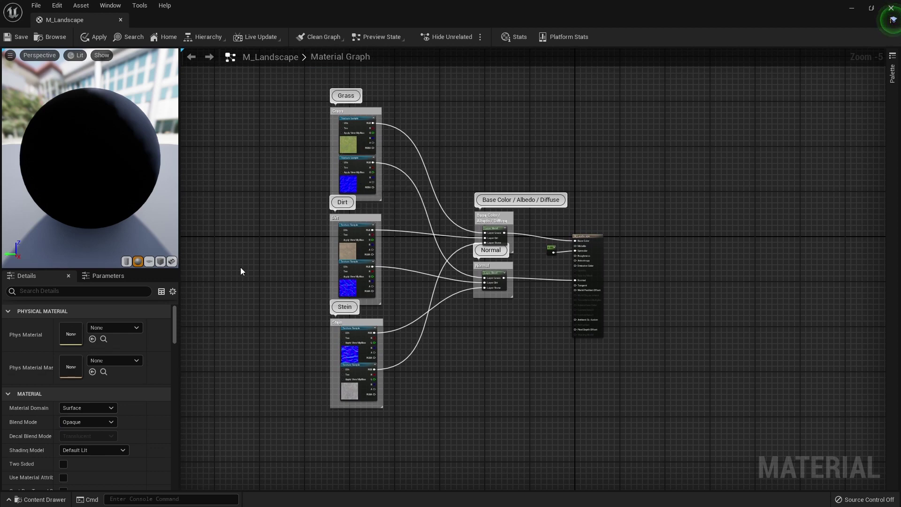
right_drag(241, 271, 224, 272)
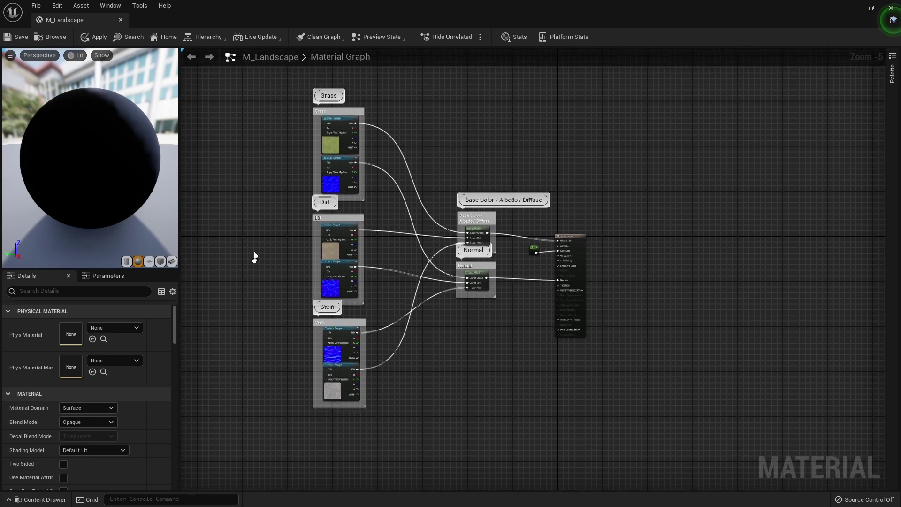
click(23, 36)
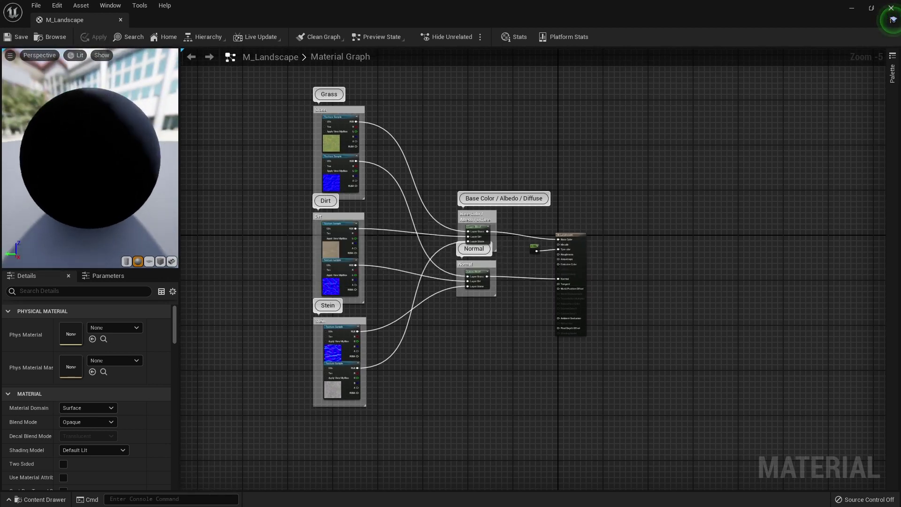
mouse_move(157, 127)
mouse_down()
mouse_move(131, 128)
mouse_move(64, 70)
mouse_up()
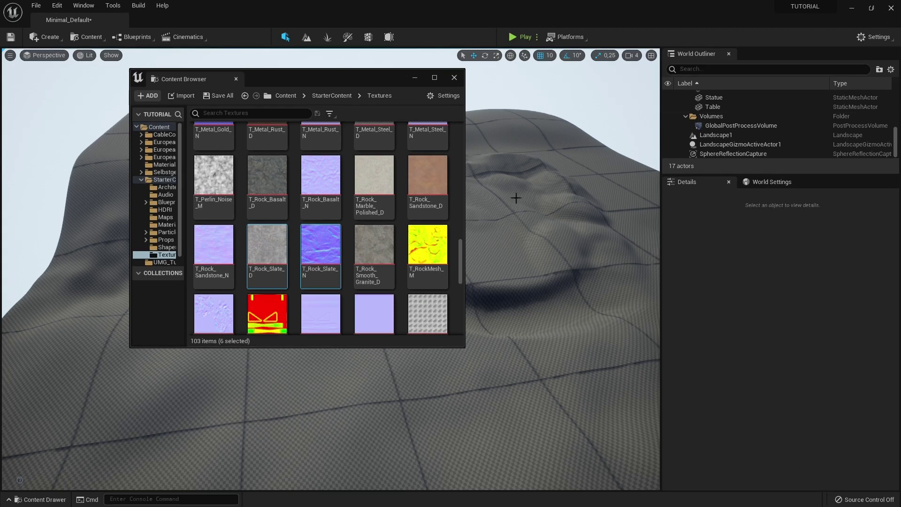
- Open the Content > Materials folder and select the M_Landscape material asset
click(286, 96)
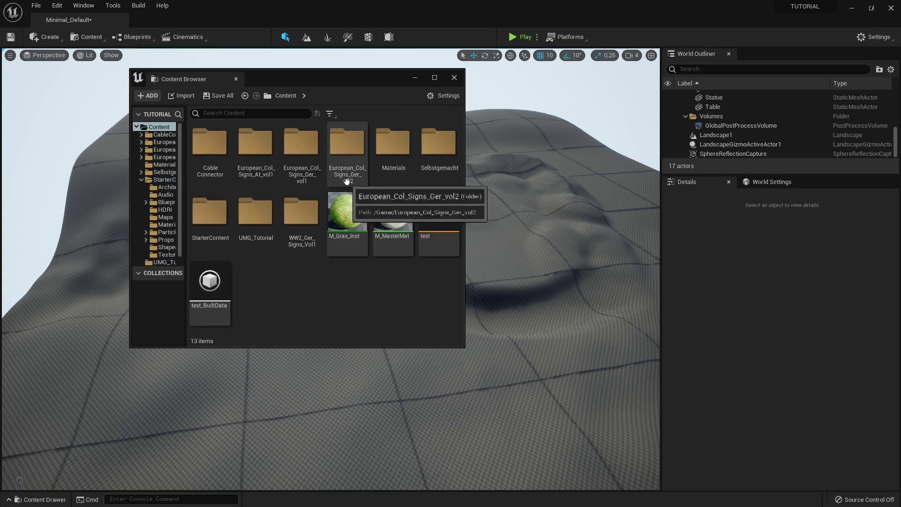
double_click(400, 160)
click(210, 143)
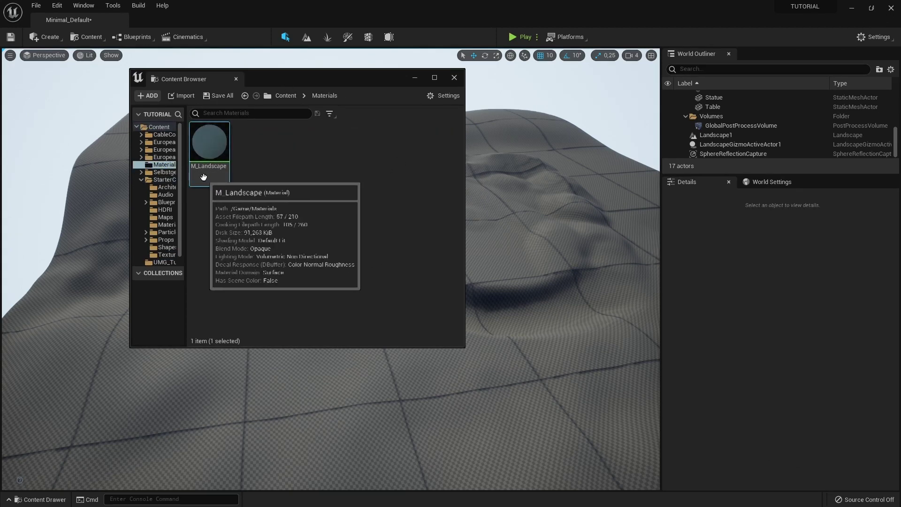
drag(330, 78, 266, 68)
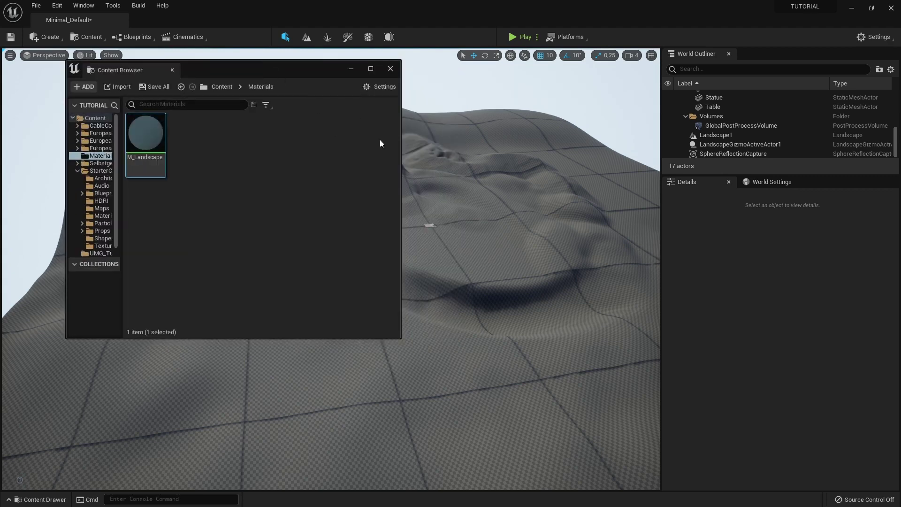
- Select Landscape1 and bring its Landscape Material slot into view in Details
click(458, 172)
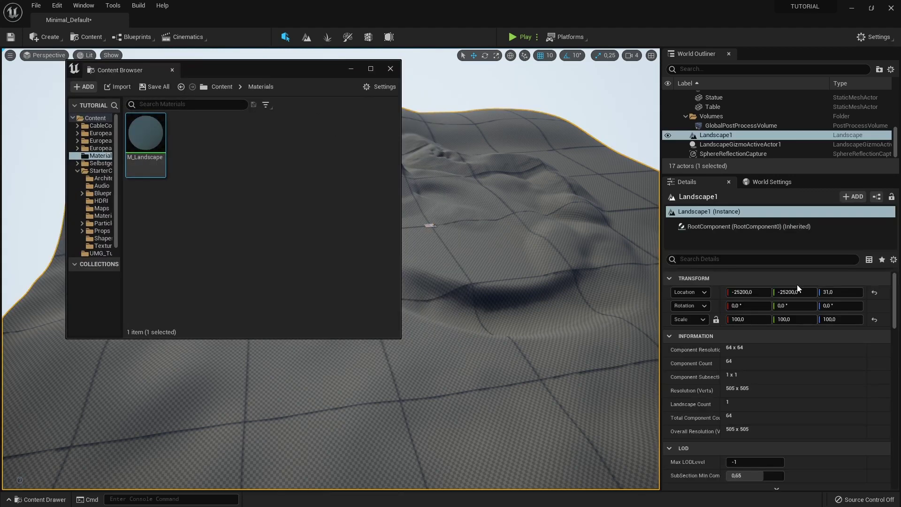
scroll(797, 286, down, 2)
scroll(790, 292, down, 2)
scroll(790, 288, down, 2)
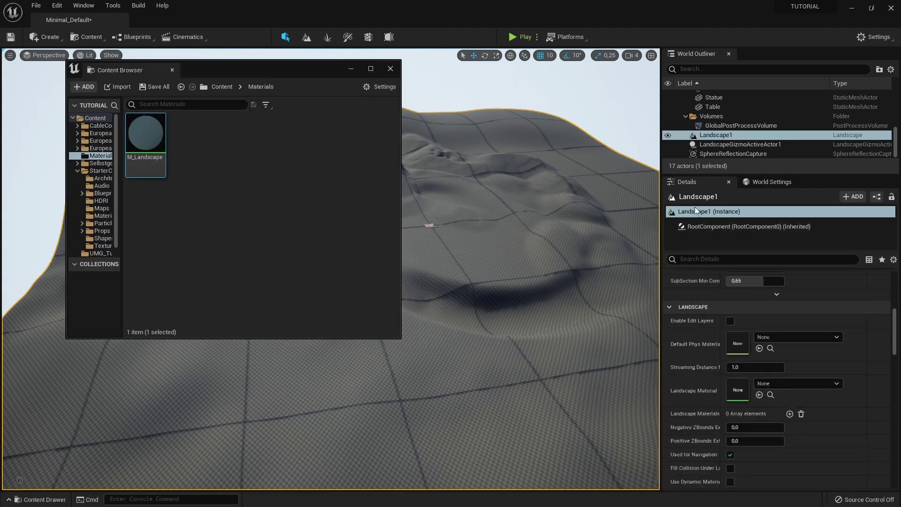
scroll(772, 302, down, 2)
scroll(772, 302, down, 1)
scroll(773, 304, down, 2)
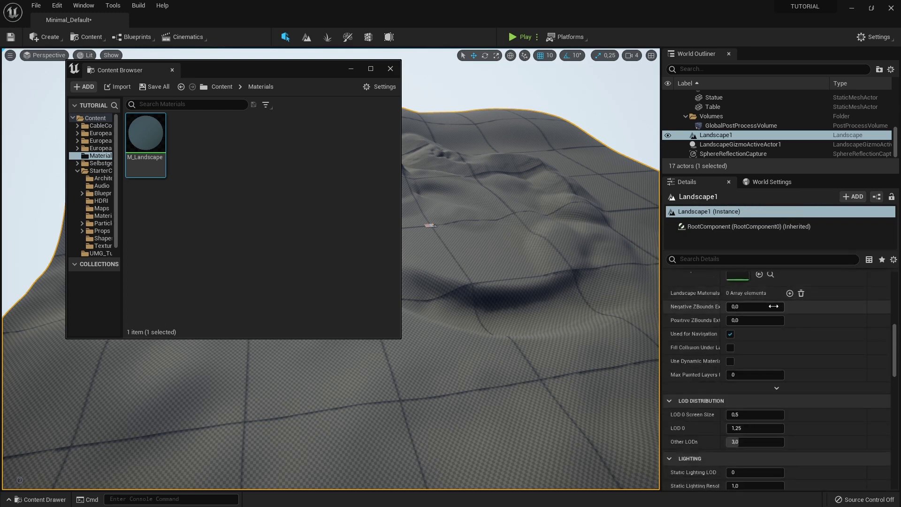
scroll(774, 306, down, 5)
scroll(776, 328, up, 5)
scroll(697, 393, up, 5)
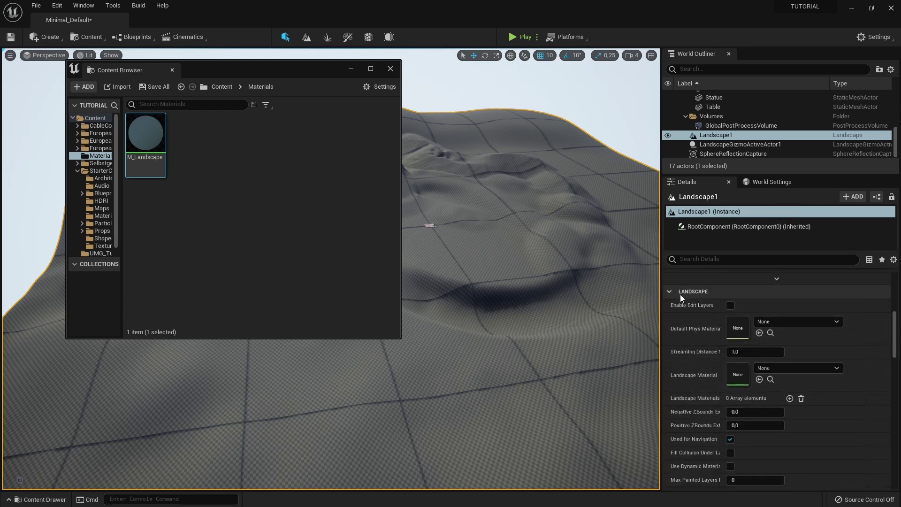
scroll(689, 297, up, 2)
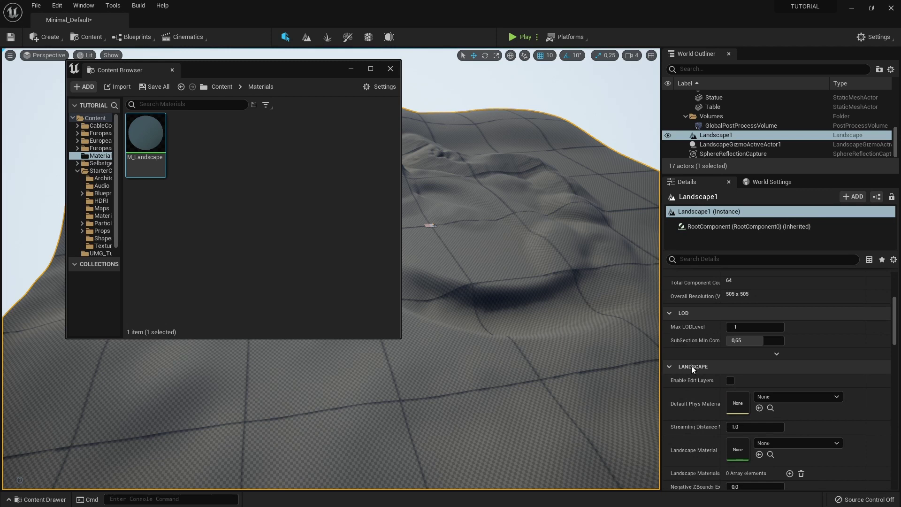
scroll(699, 361, down, 2)
scroll(710, 311, down, 2)
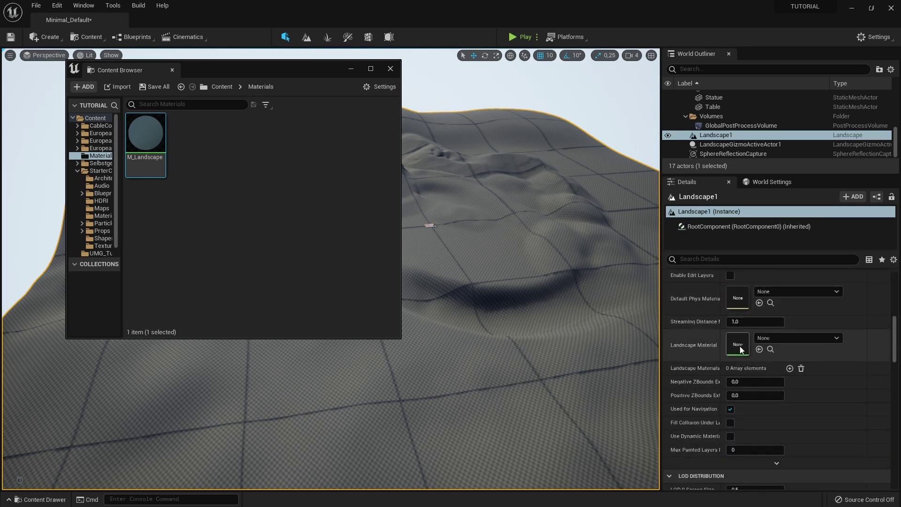
- Assign M_Landscape to Landscape1's Landscape Material slot and look over the darkened terrain
mouse_move(146, 133)
mouse_down()
mouse_move(733, 346)
mouse_move(293, 221)
mouse_up()
click(137, 131)
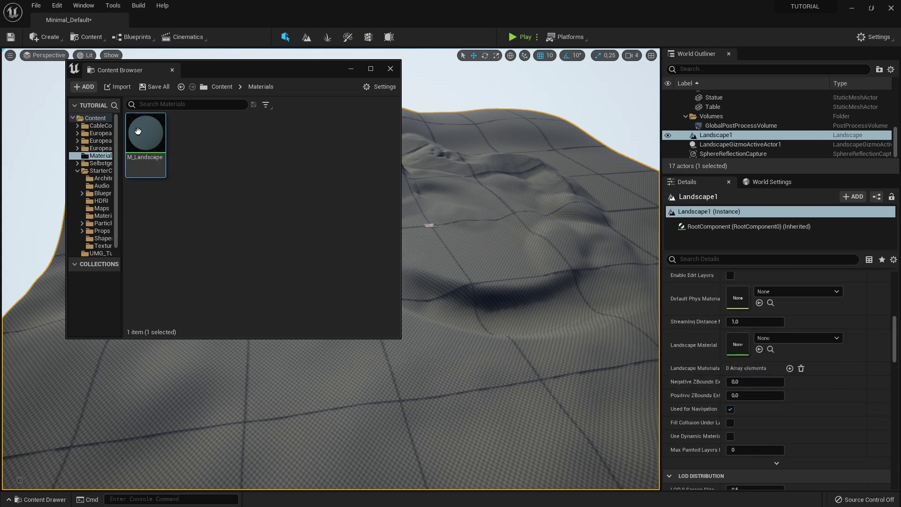
click(760, 350)
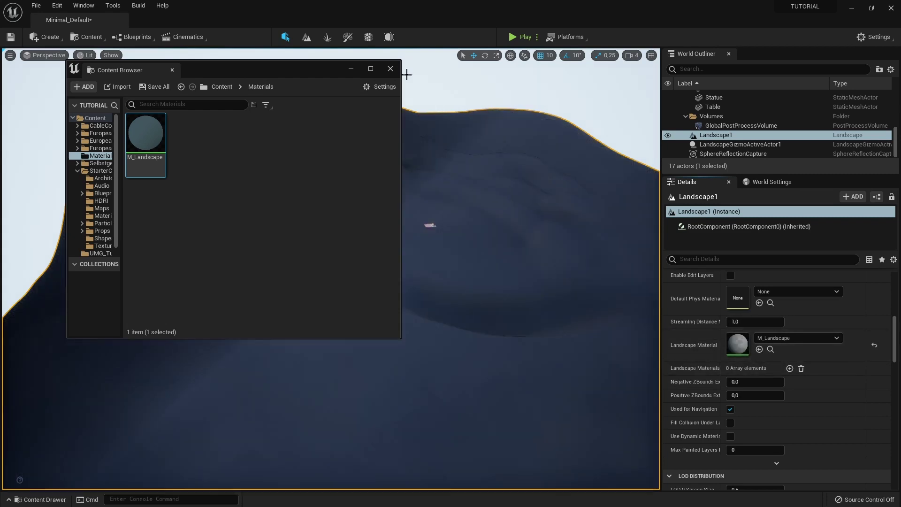
click(390, 68)
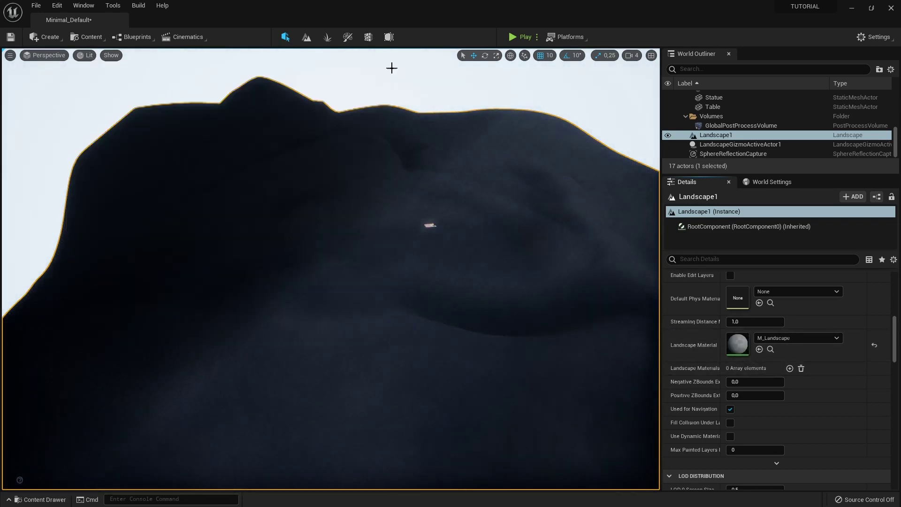
right_drag(486, 137, 521, 131)
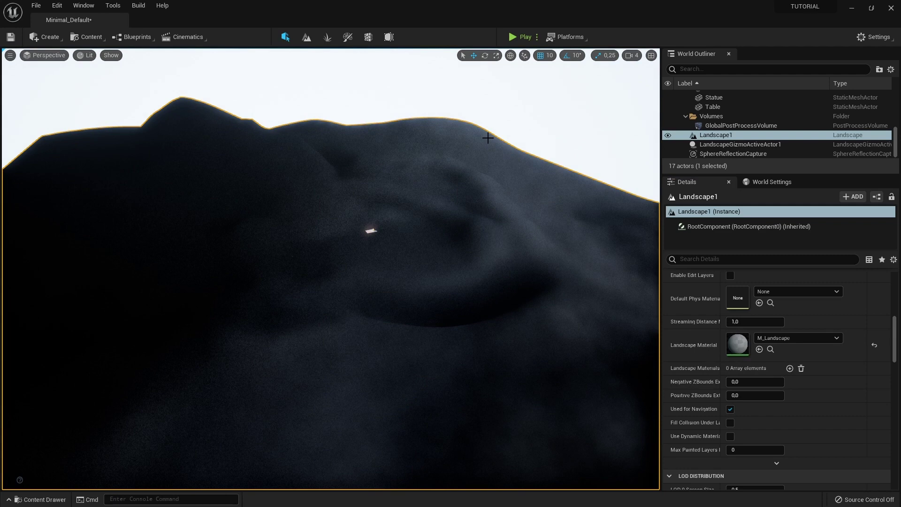
right_drag(267, 124, 253, 121)
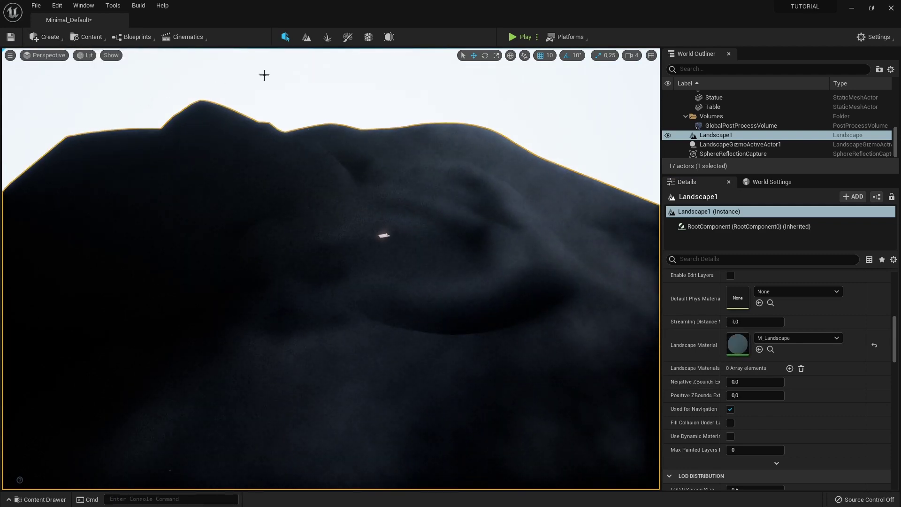
- In Landscape mode, create and save a weight-blended layer info for the Grass layer
click(310, 37)
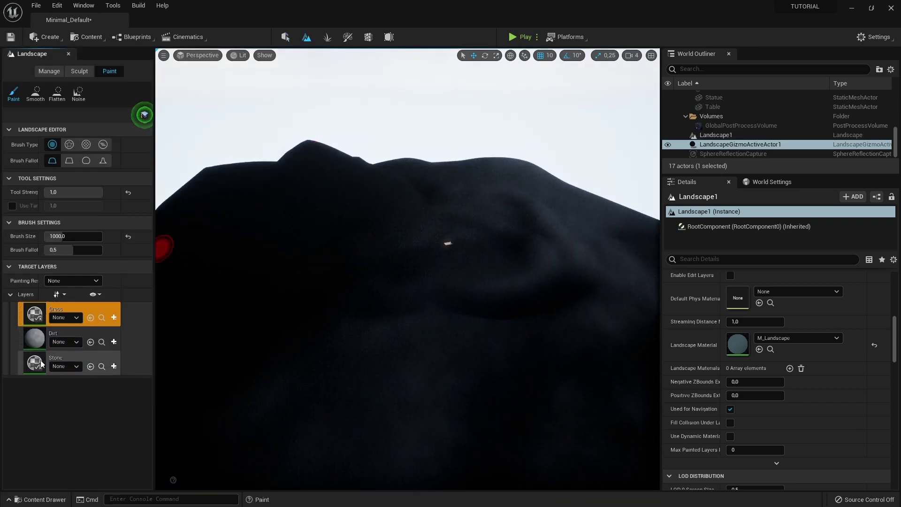
click(43, 327)
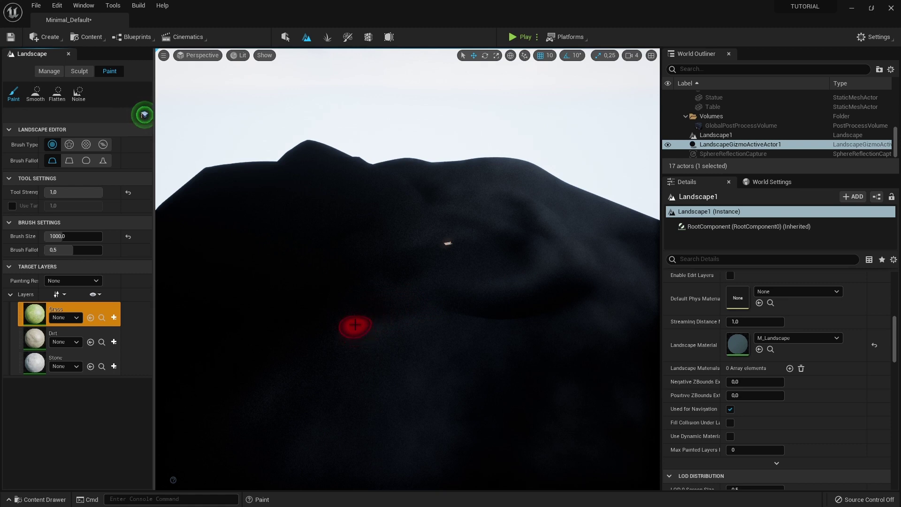
click(58, 319)
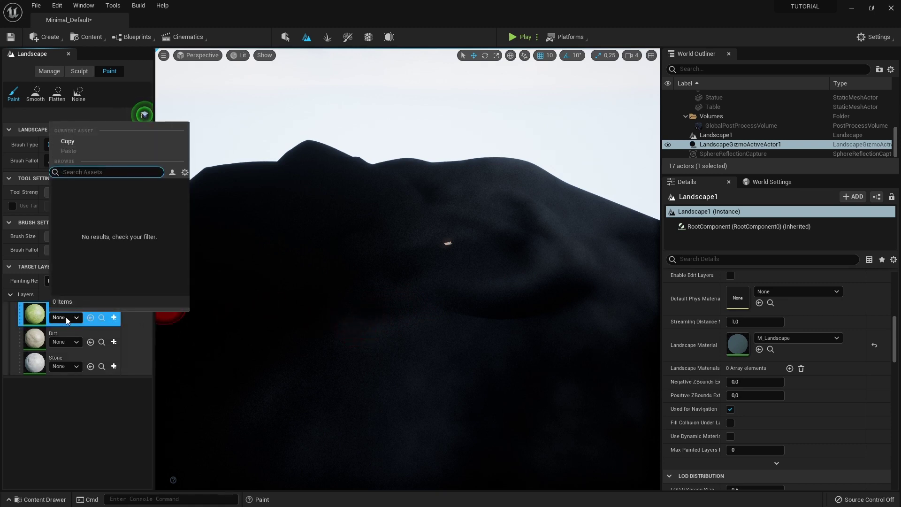
click(67, 321)
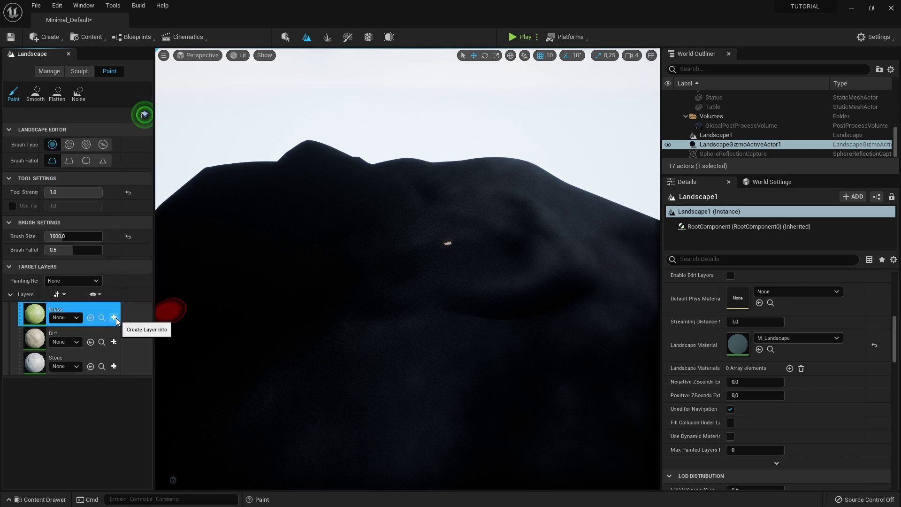
click(116, 318)
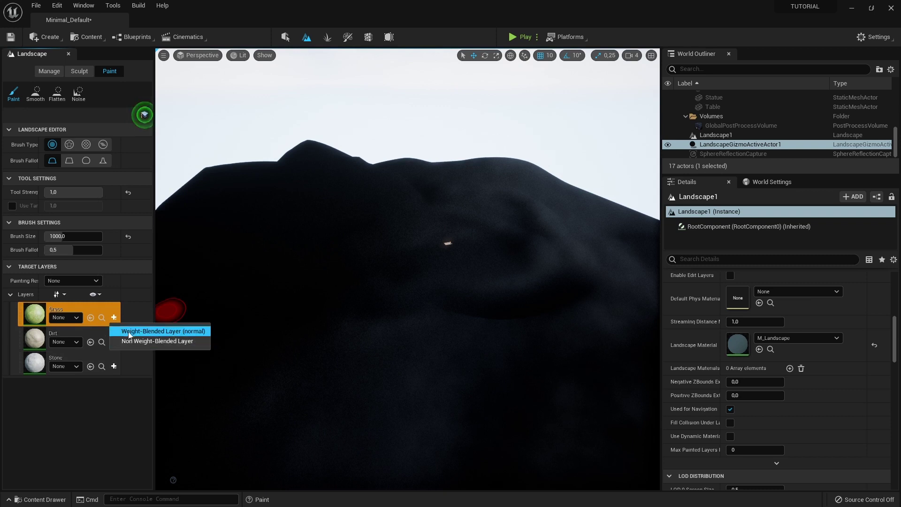
click(173, 337)
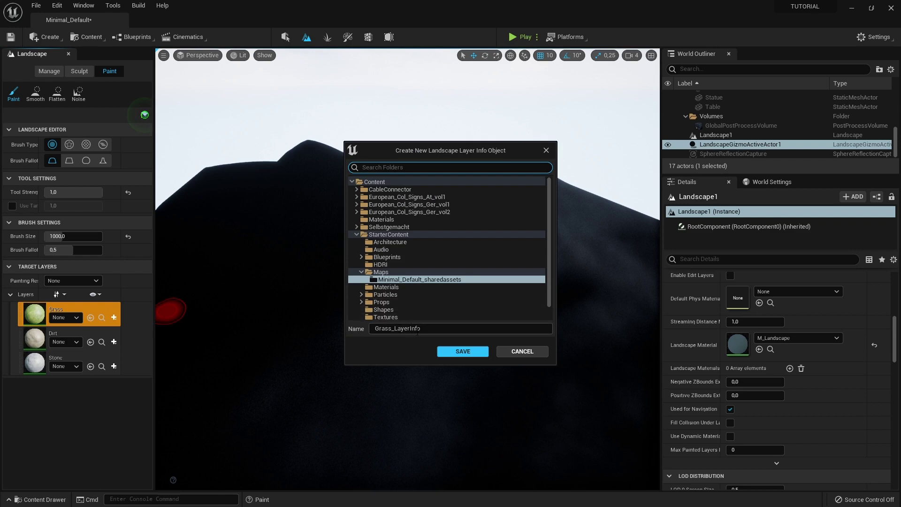
click(459, 353)
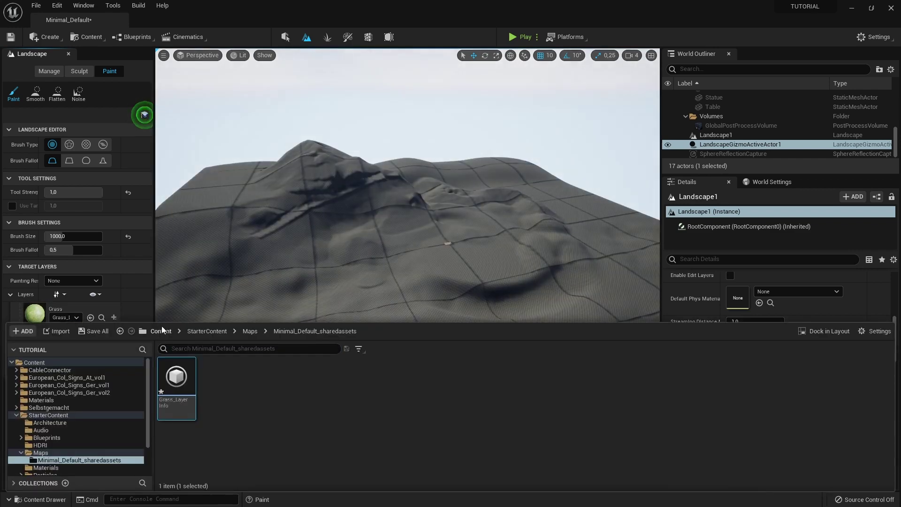
right_drag(297, 186, 169, 202)
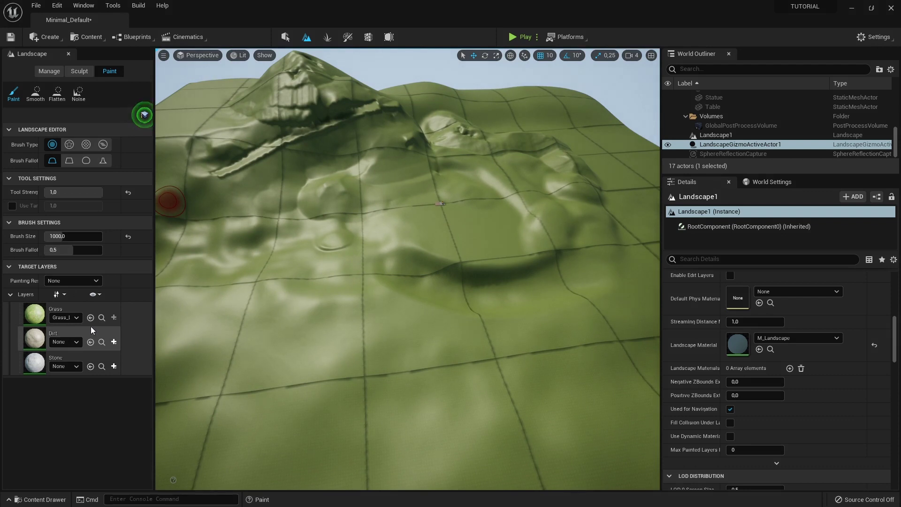
- Create and save weight-blended layer info assets for the Dirt and Stone layers
click(113, 342)
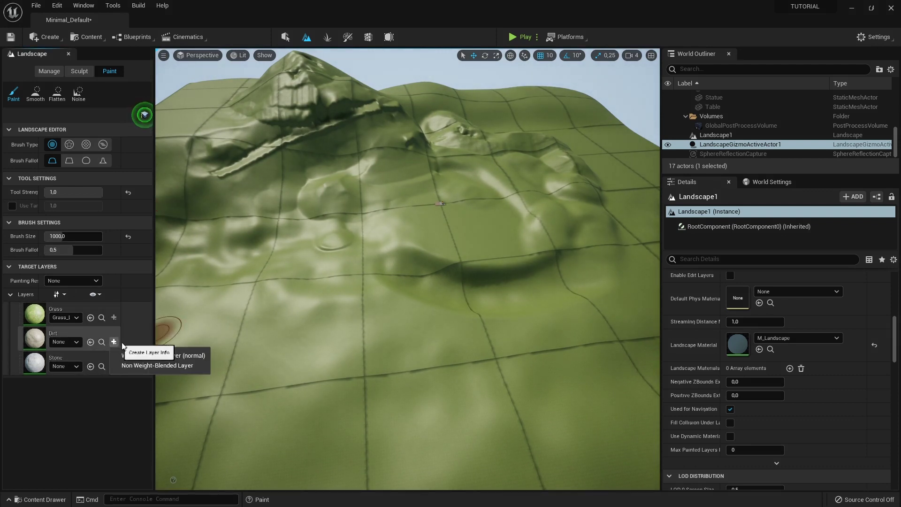
click(158, 355)
click(459, 357)
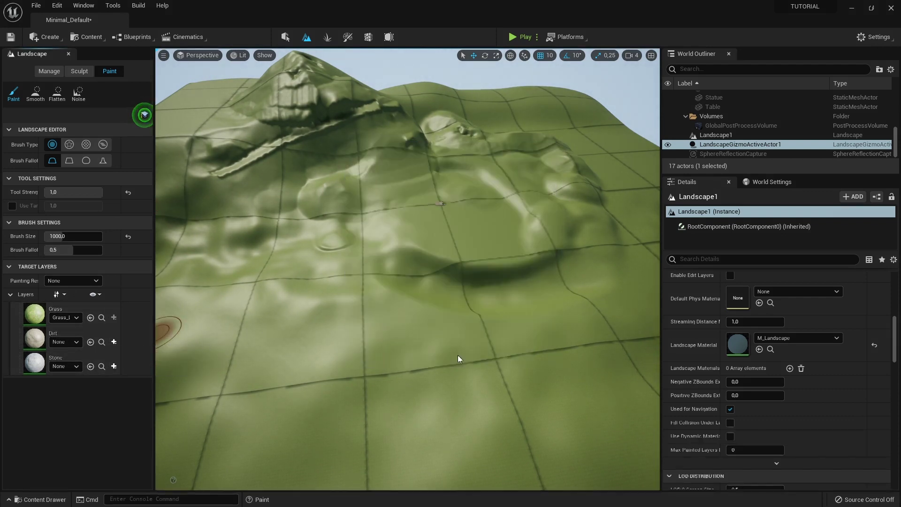
key(Return)
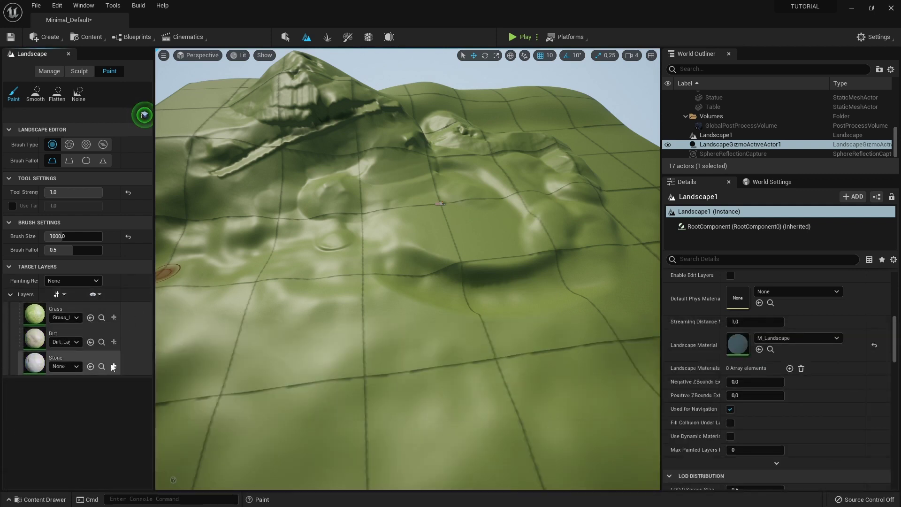
click(113, 366)
click(158, 377)
click(453, 351)
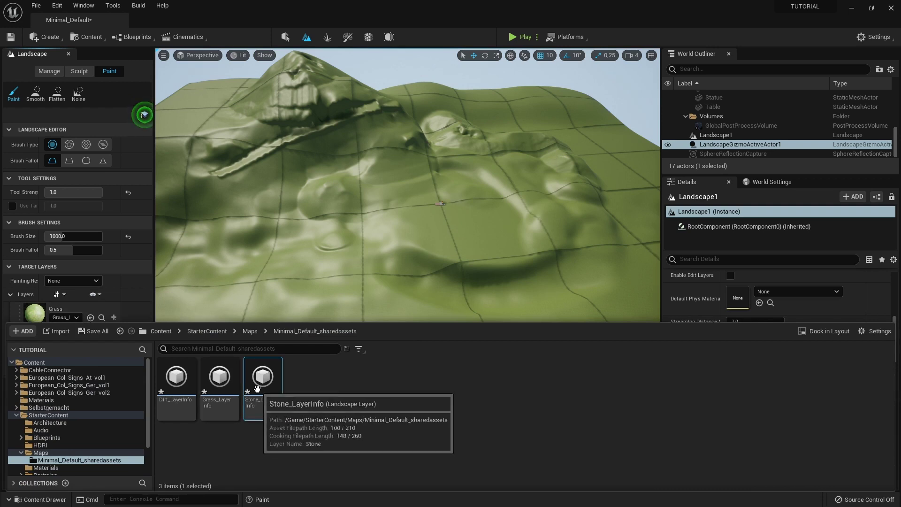
- Open the Stone_LayerInfo asset to inspect it, then close it
double_click(266, 385)
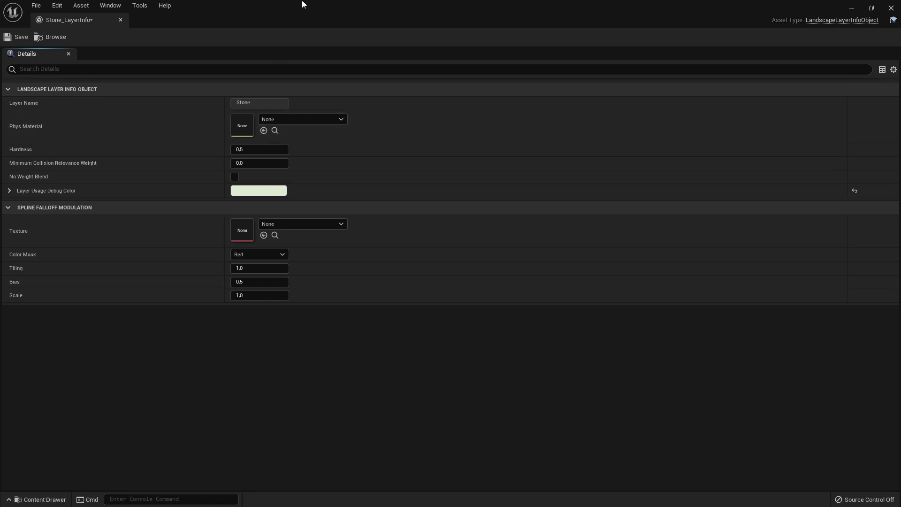
mouse_move(301, 4)
mouse_down()
mouse_move(278, 1)
mouse_move(453, 132)
mouse_up()
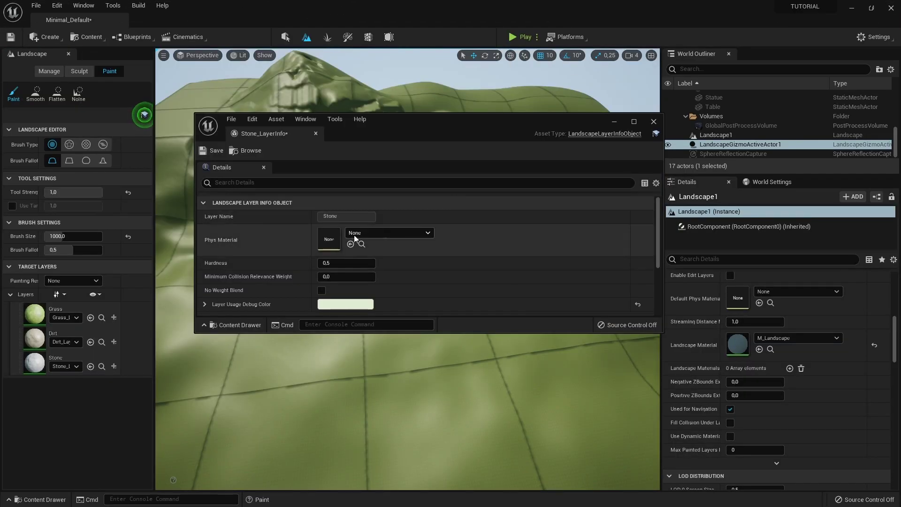
click(653, 122)
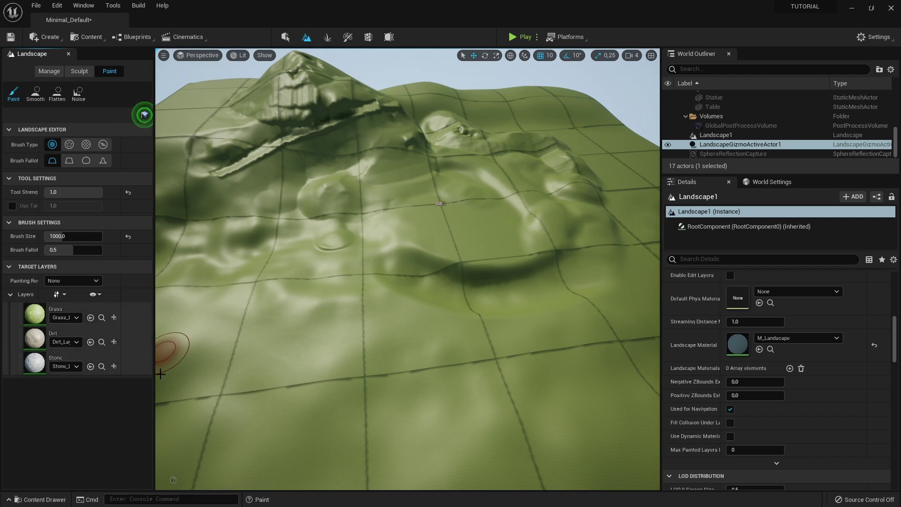
- Paint a Dirt patch onto the flat ground
click(95, 296)
click(40, 313)
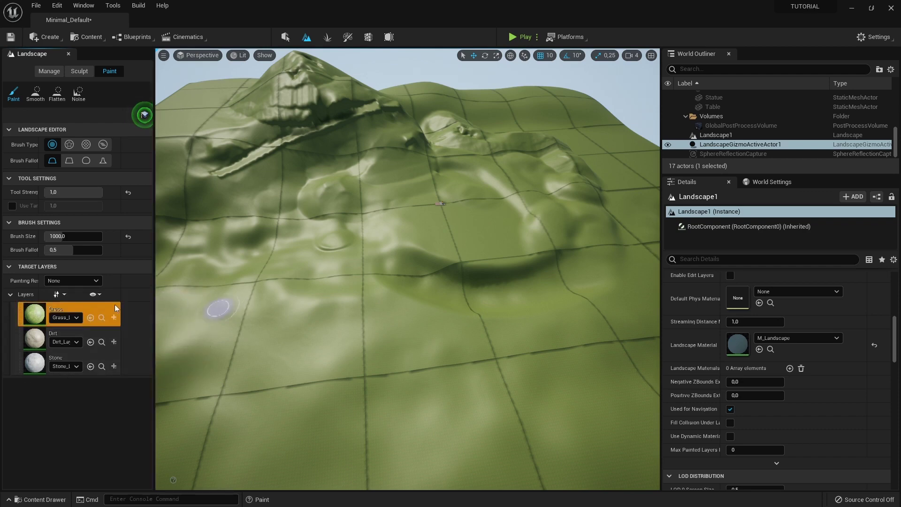
scroll(251, 286, up, 10)
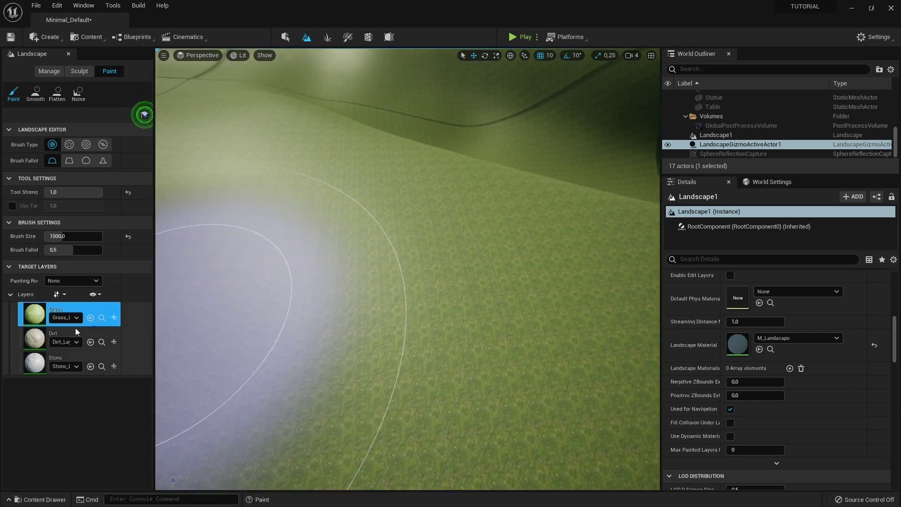
click(57, 337)
scroll(394, 242, down, 3)
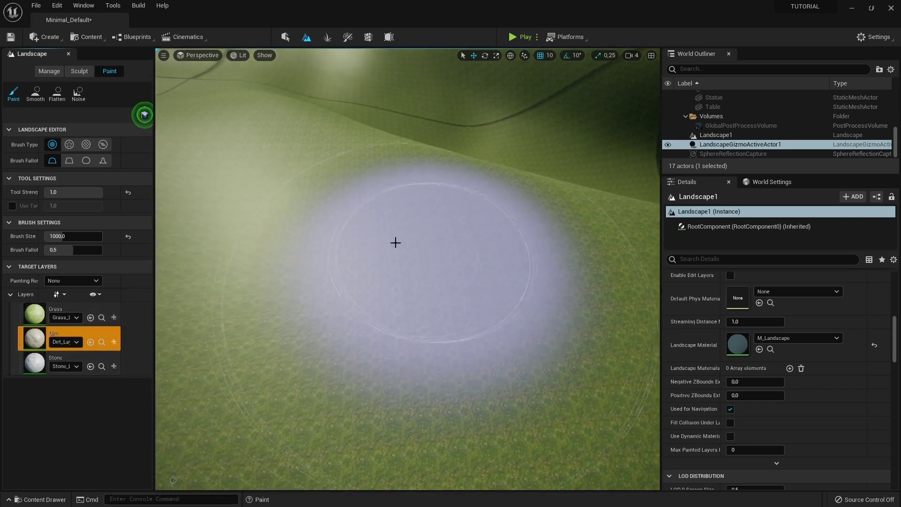
click(371, 237)
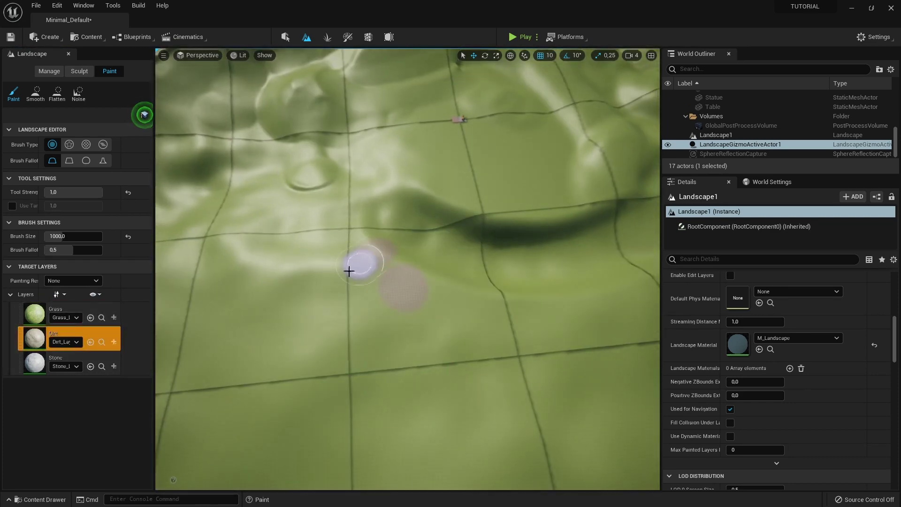
drag(350, 263, 356, 313)
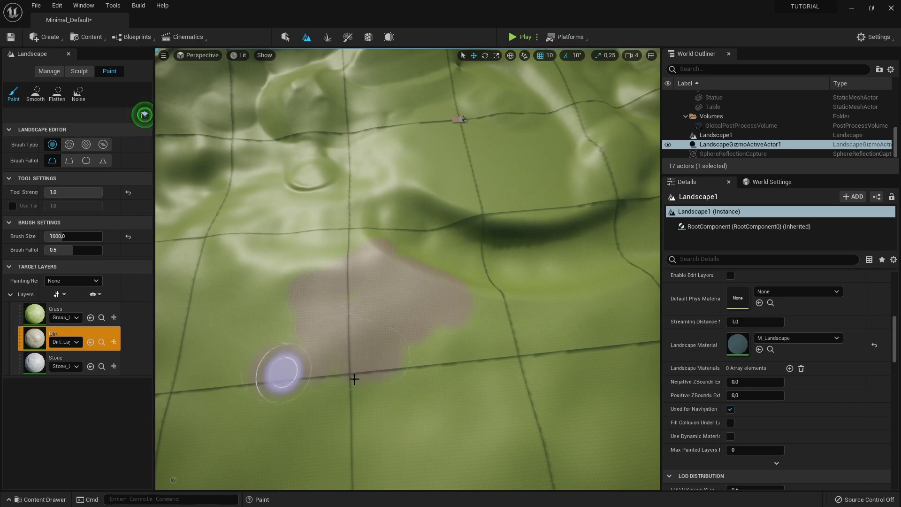
mouse_move(353, 376)
right_down()
mouse_move(328, 356)
mouse_move(329, 300)
right_up()
- Paint a large Stone area across the hillside
click(56, 359)
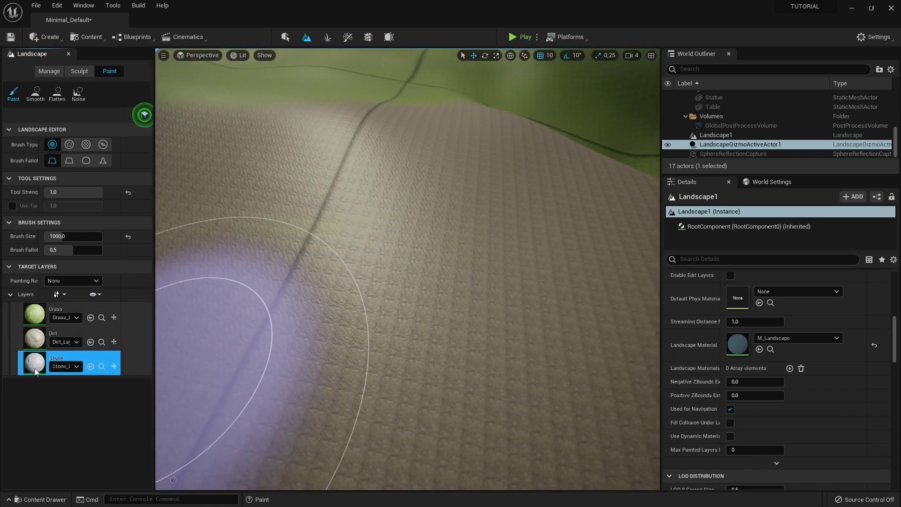
mouse_move(364, 269)
right_down()
mouse_move(364, 253)
mouse_move(302, 287)
right_up()
drag(301, 288, 364, 275)
scroll(379, 257, down, 3)
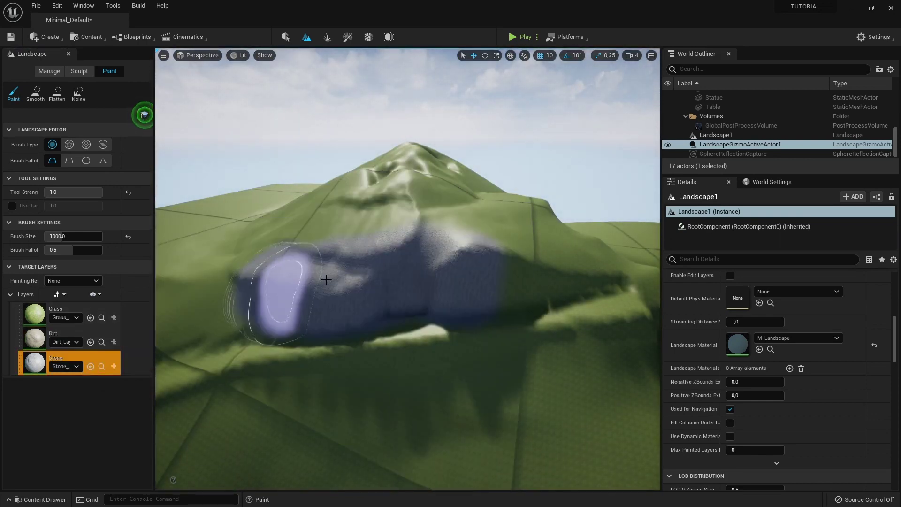
right_drag(331, 262, 332, 261)
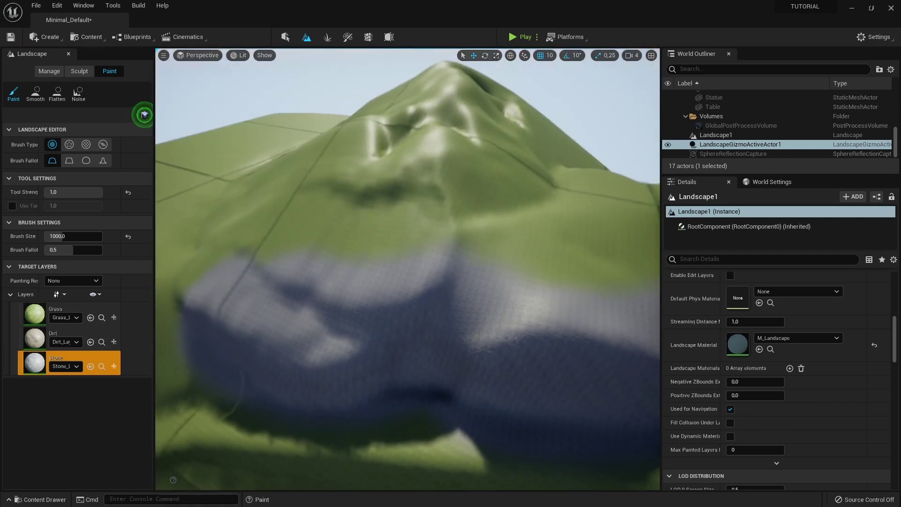
- Paint Grass back over part of the stone area and view the hill close up
click(34, 313)
drag(266, 259, 495, 264)
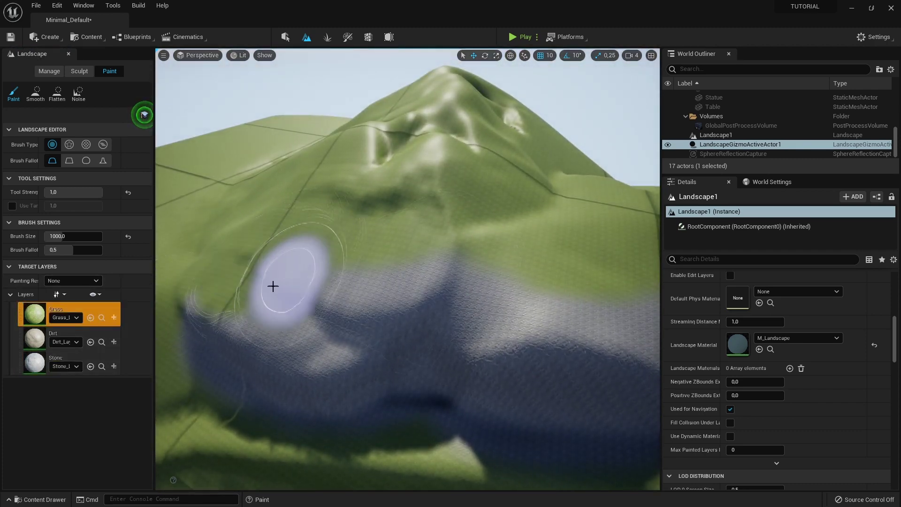
right_drag(494, 263, 495, 264)
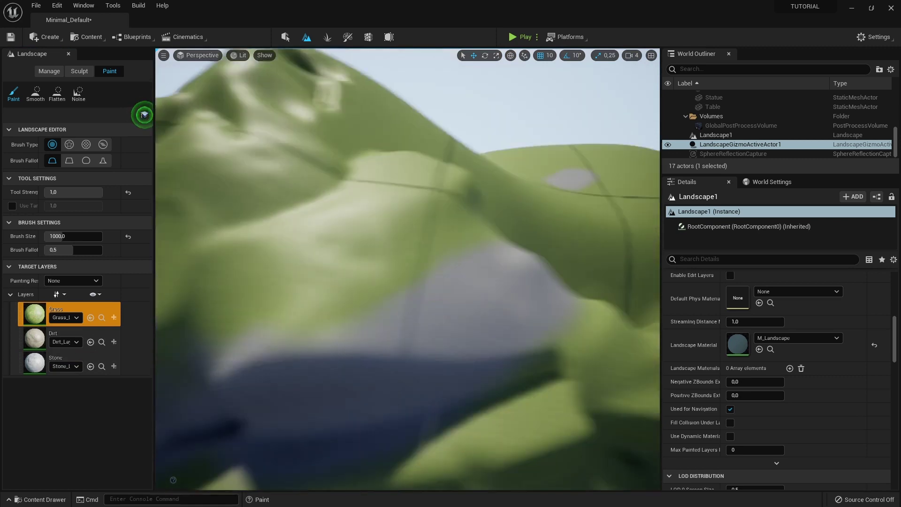
right_drag(345, 276, 345, 276)
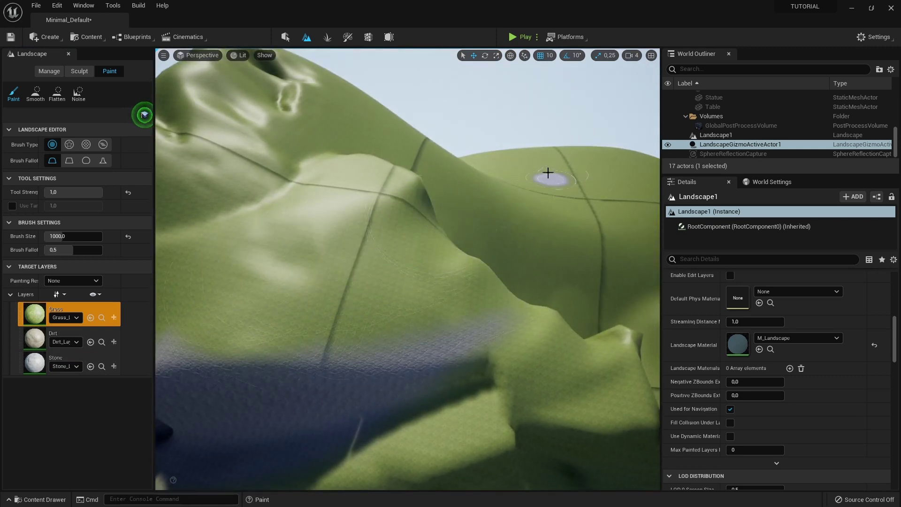
right_drag(547, 177, 548, 177)
- With a smaller brush, paint a Dirt stroke along the stone area's edge
click(52, 338)
drag(70, 236, 56, 236)
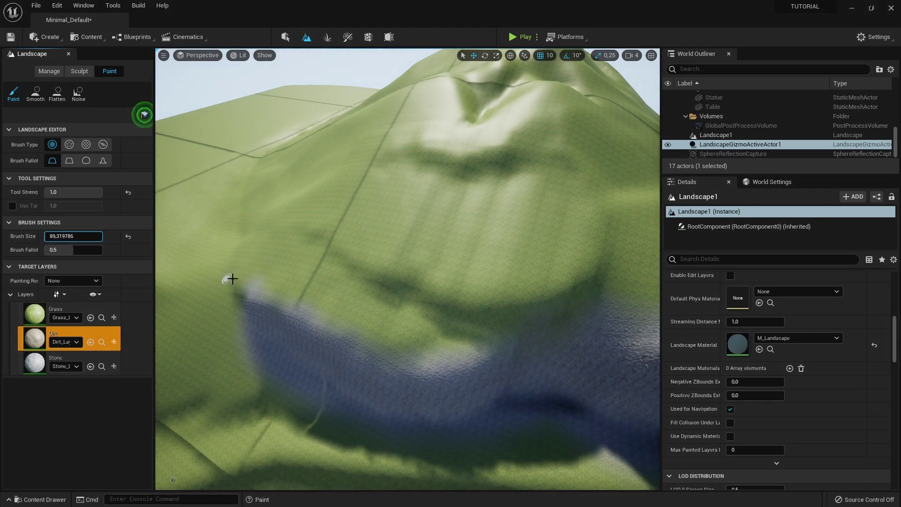
drag(231, 282, 334, 316)
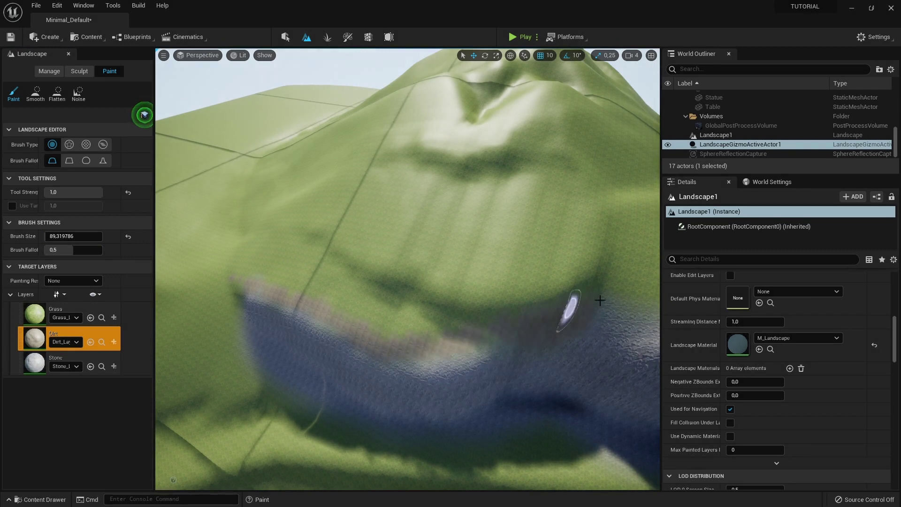
right_drag(595, 298, 315, 317)
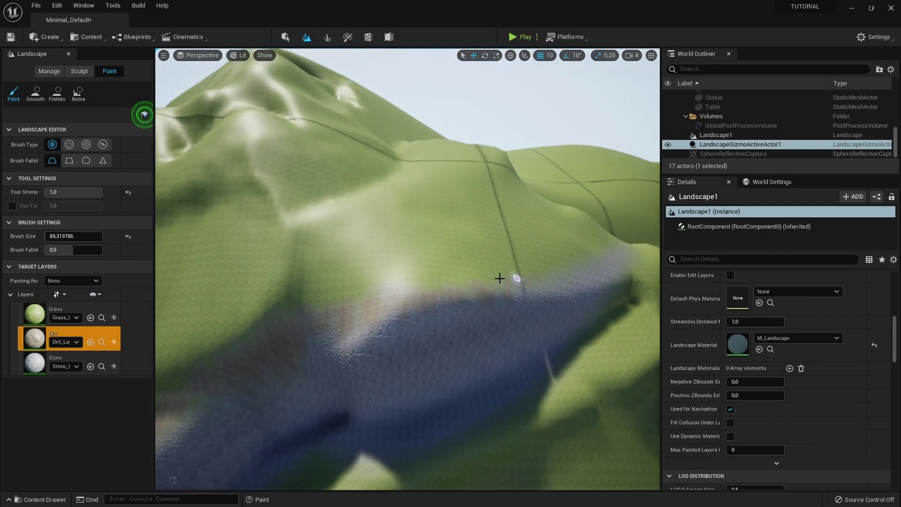
mouse_move(599, 266)
right_down()
mouse_move(470, 281)
mouse_move(429, 316)
right_up()
scroll(296, 372, up, 3)
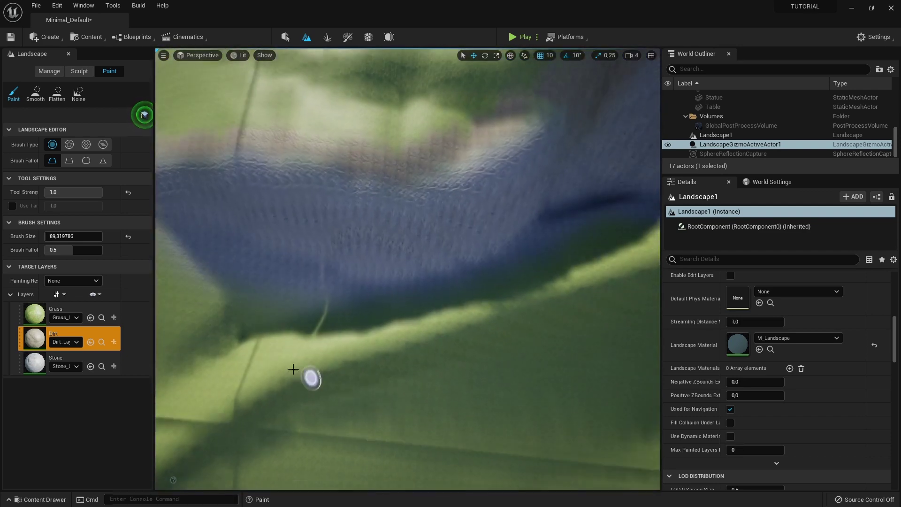
scroll(286, 312, up, 2)
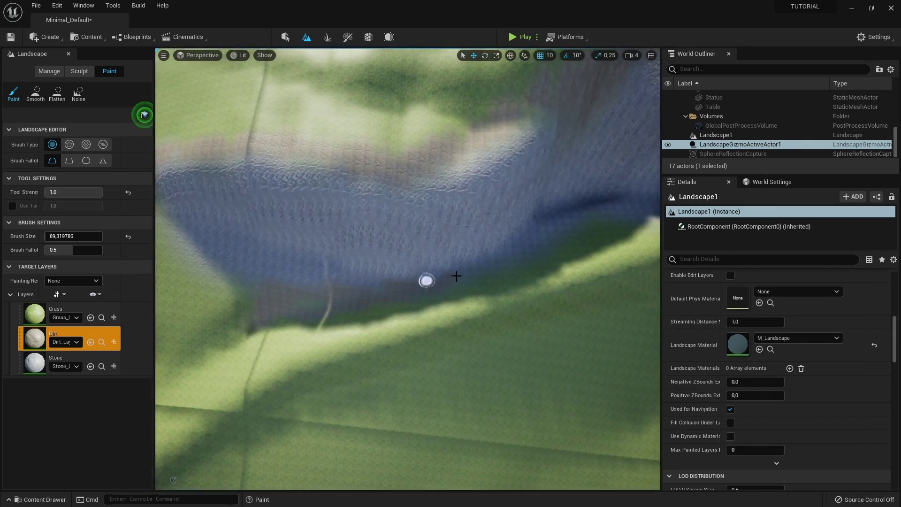
scroll(508, 261, up, 2)
scroll(523, 215, up, 3)
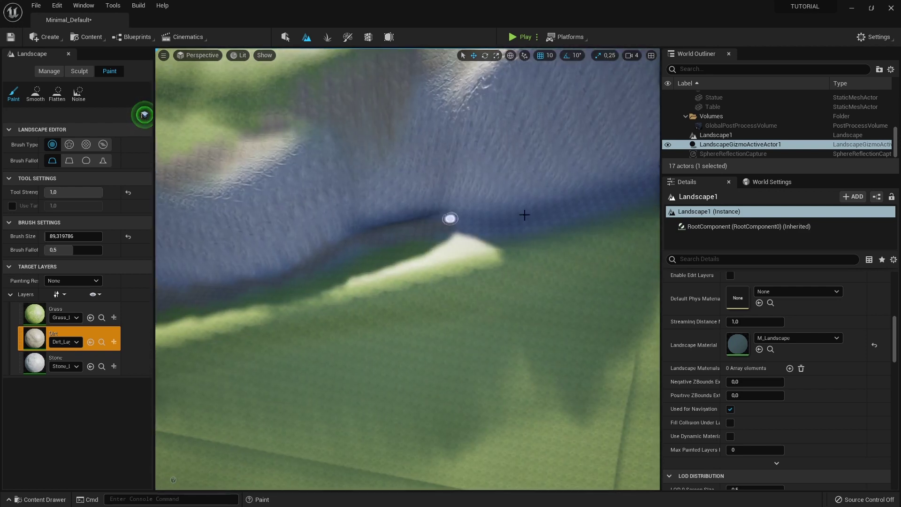
right_drag(543, 207, 518, 201)
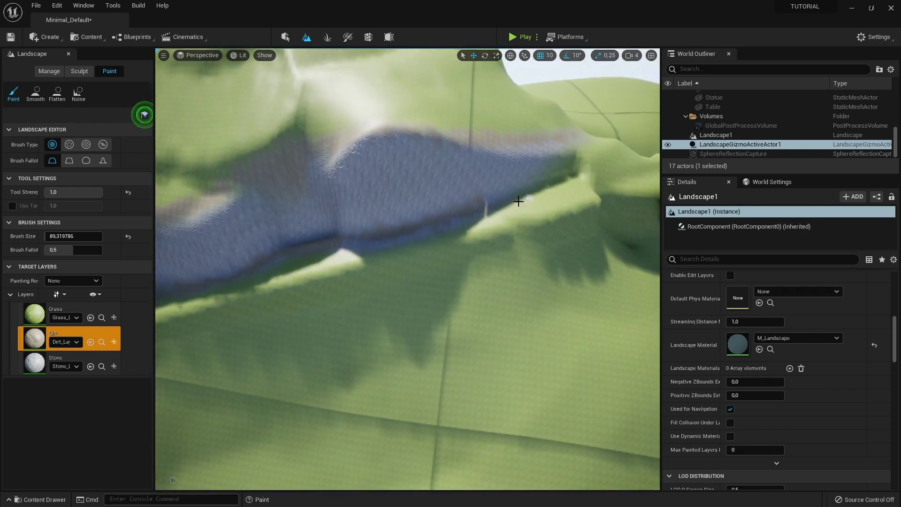
- Enlarge the brush to about 202 and paint Grass over the stone band's lower edge
click(56, 313)
drag(72, 237, 118, 237)
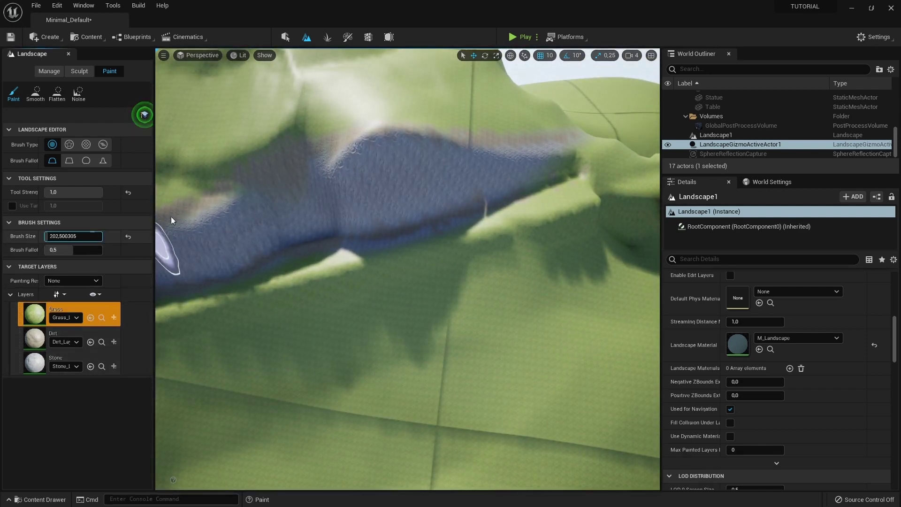
scroll(494, 254, up, 2)
drag(494, 253, 263, 249)
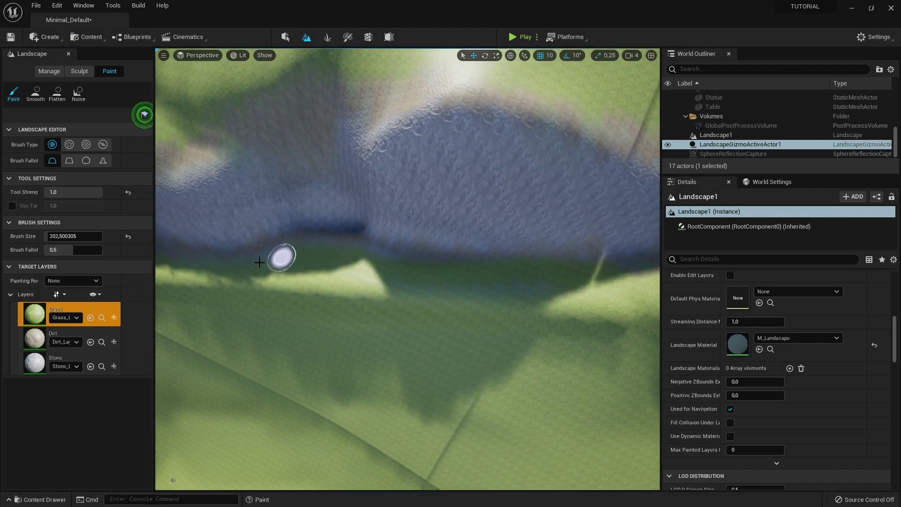
scroll(423, 268, down, 2)
scroll(332, 228, down, 4)
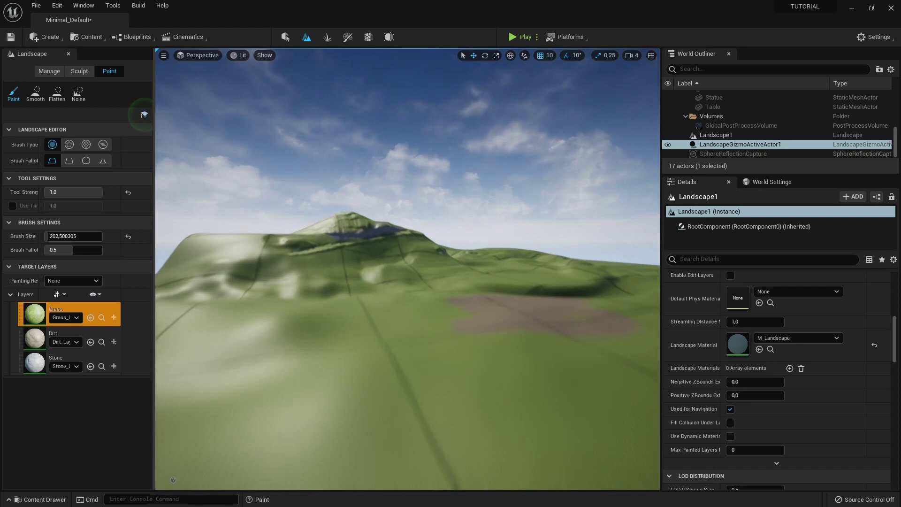
right_drag(407, 270, 408, 262)
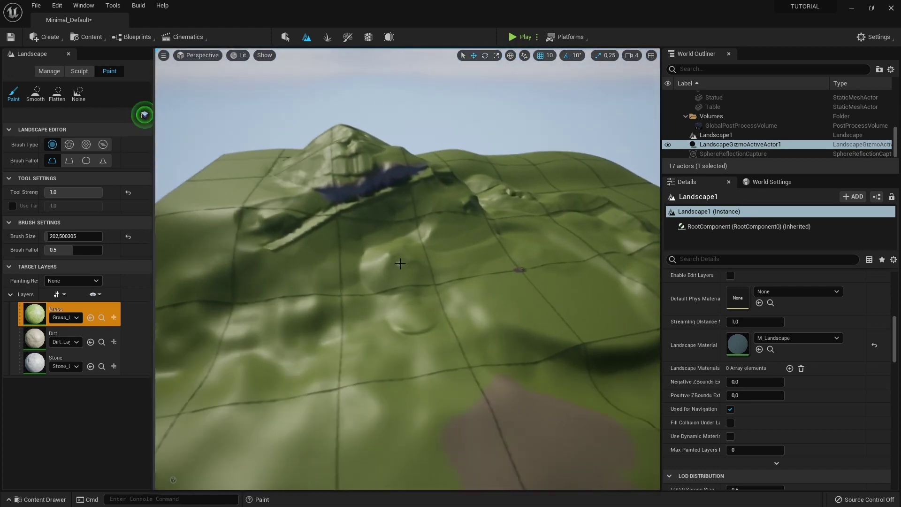
- Exit Landscape mode, select Landscape1 and open its M_Landscape material
key(shift+1)
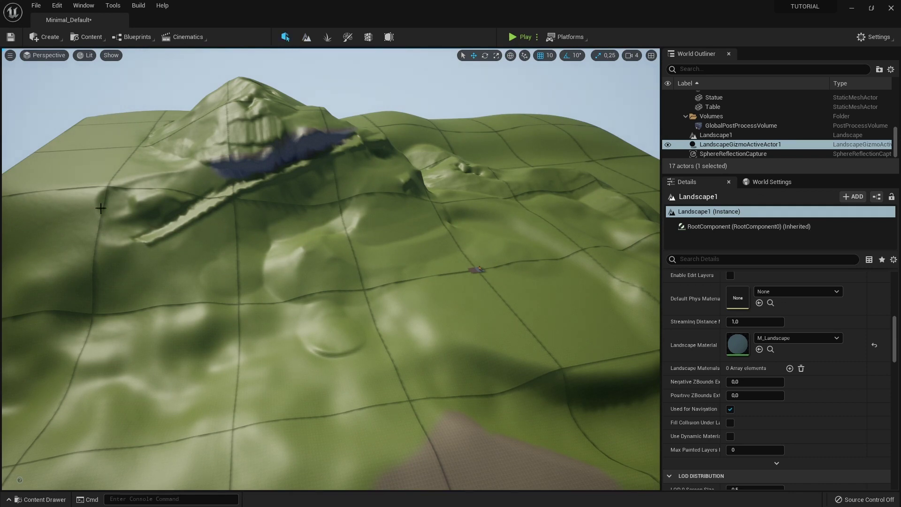
click(352, 236)
scroll(697, 317, down, 3)
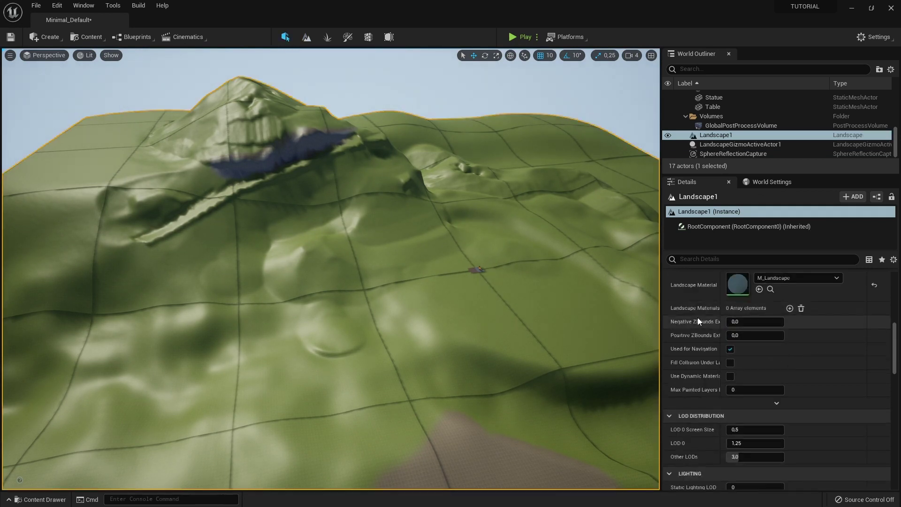
scroll(728, 283, up, 1)
double_click(730, 304)
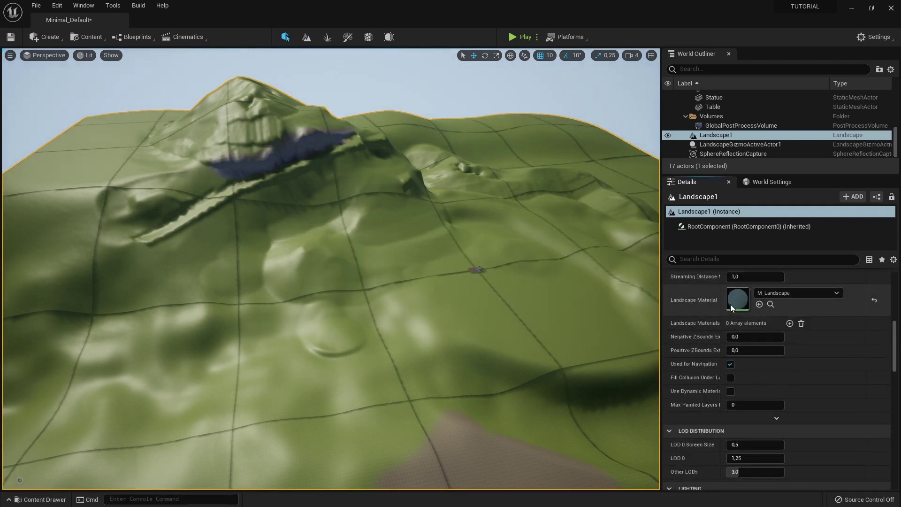
- Set the Specular constant to 0, apply the material, and close the editor
scroll(505, 259, up, 2)
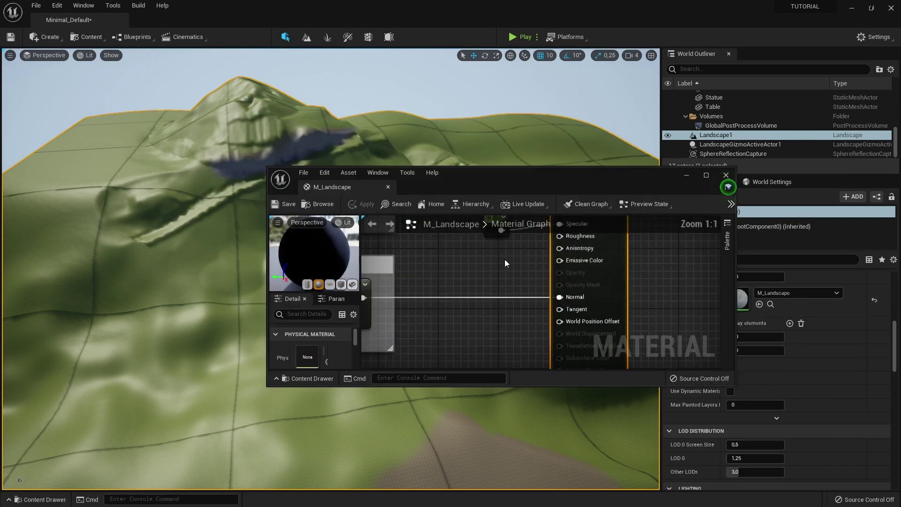
scroll(549, 271, up, 2)
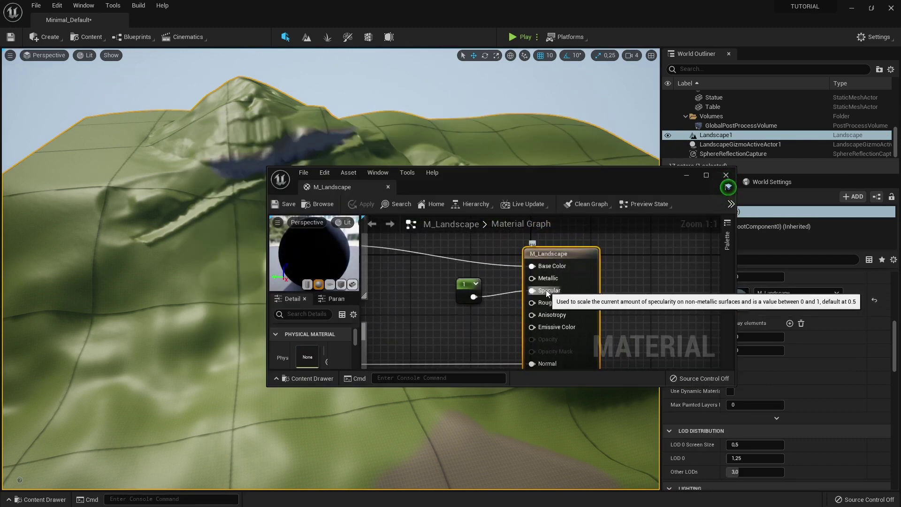
click(464, 289)
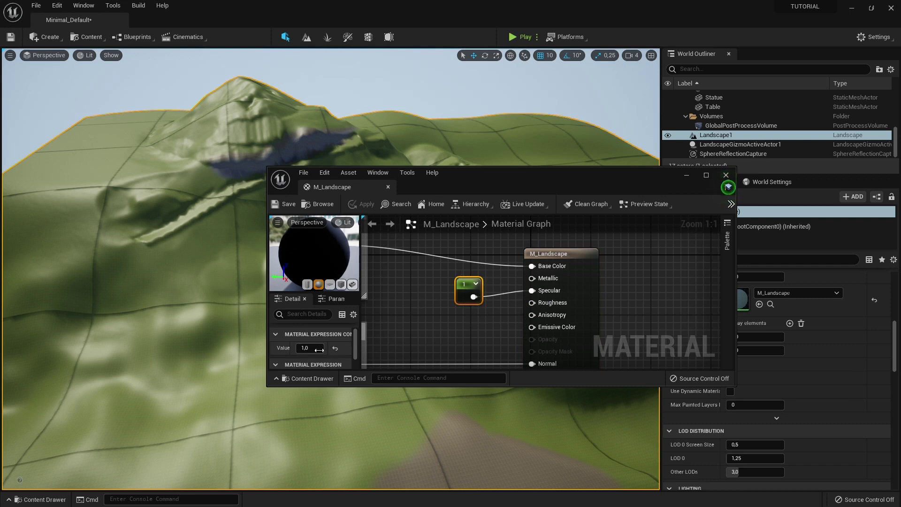
text(0)
click(410, 327)
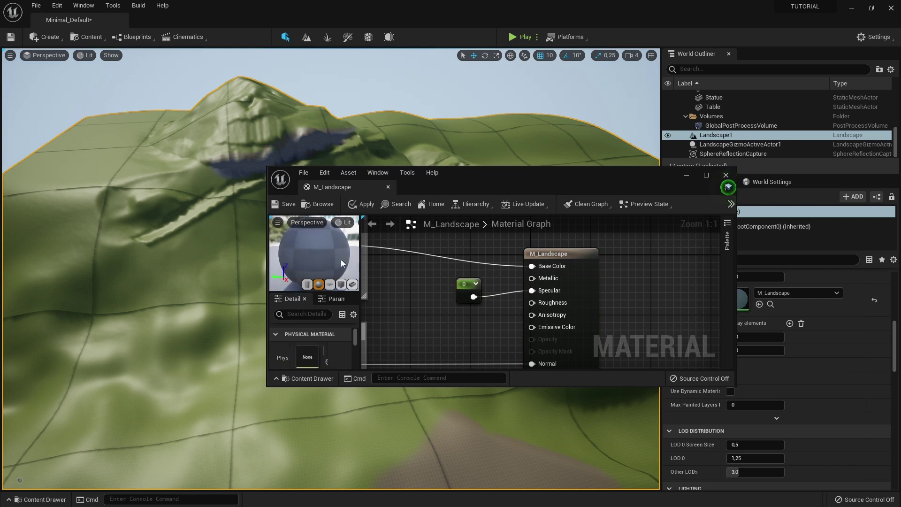
click(285, 207)
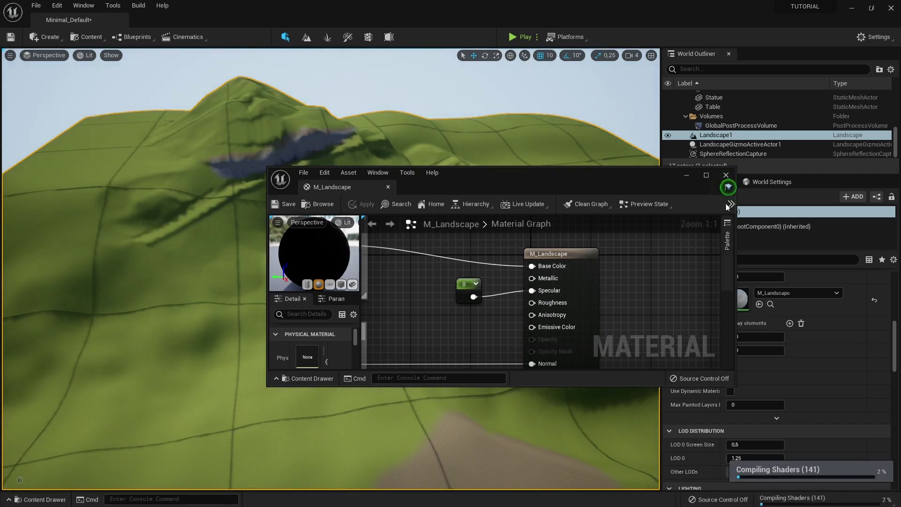
click(726, 174)
scroll(615, 214, down, 5)
right_drag(331, 268, 331, 263)
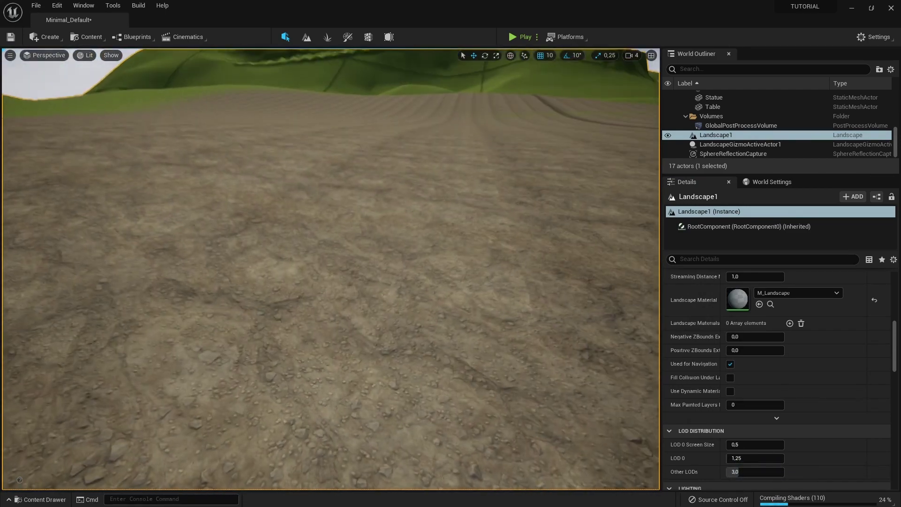
right_drag(379, 233, 379, 233)
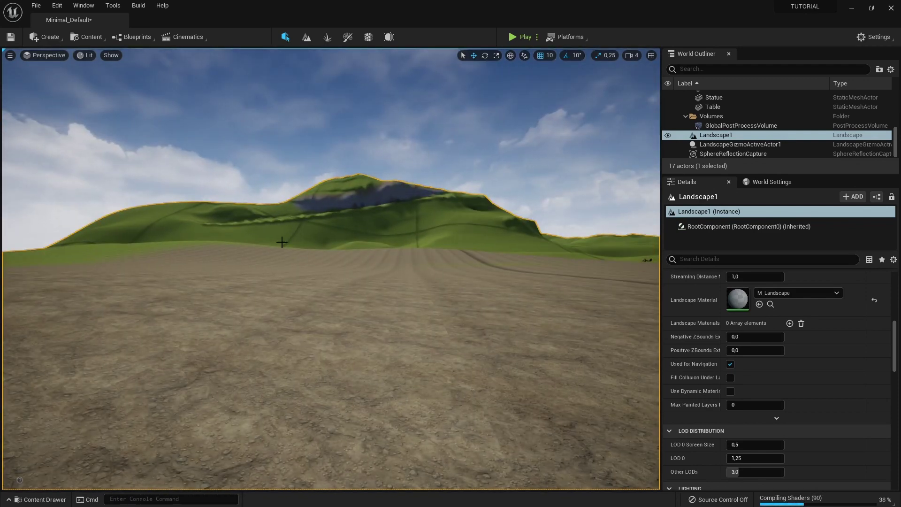
click(139, 7)
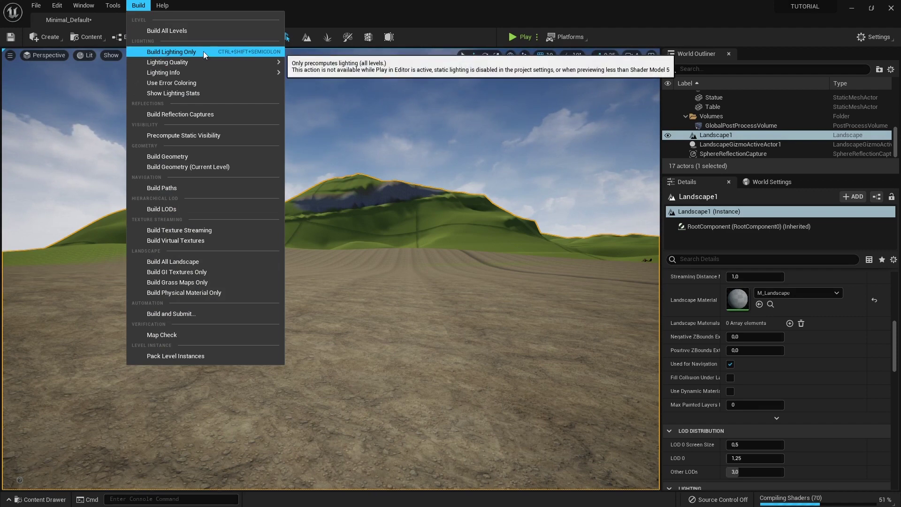
right_drag(336, 67, 336, 66)
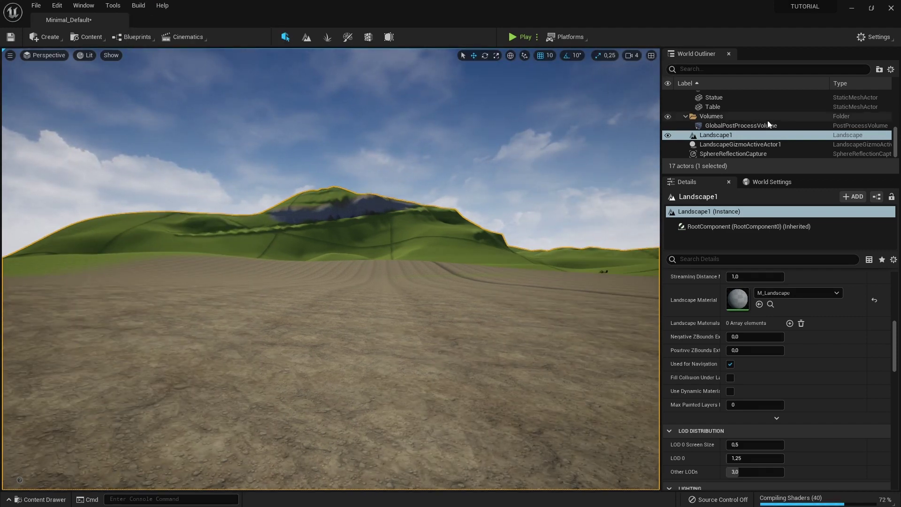
scroll(766, 121, up, 3)
scroll(714, 113, up, 3)
scroll(717, 116, up, 2)
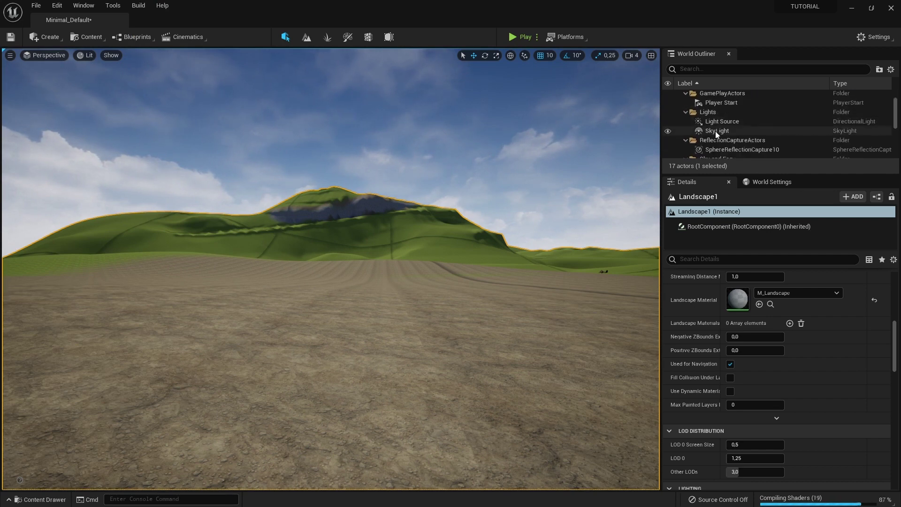
- Filter the World Outliner by 'light' and select Light Source to show its details
click(699, 66)
text(l)
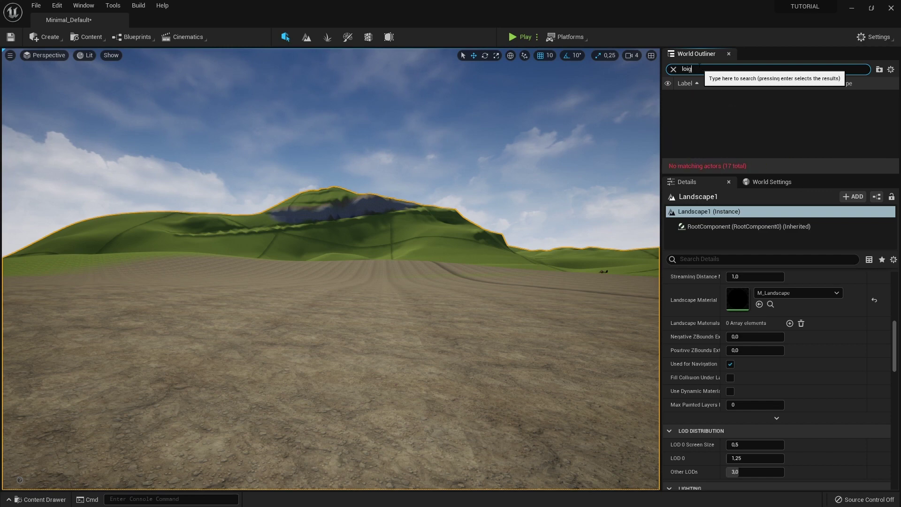
text(ight)
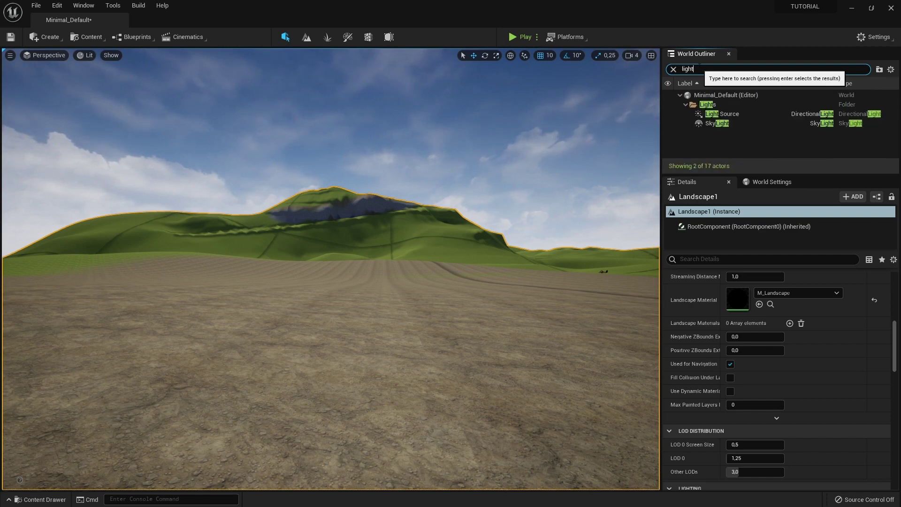
click(722, 114)
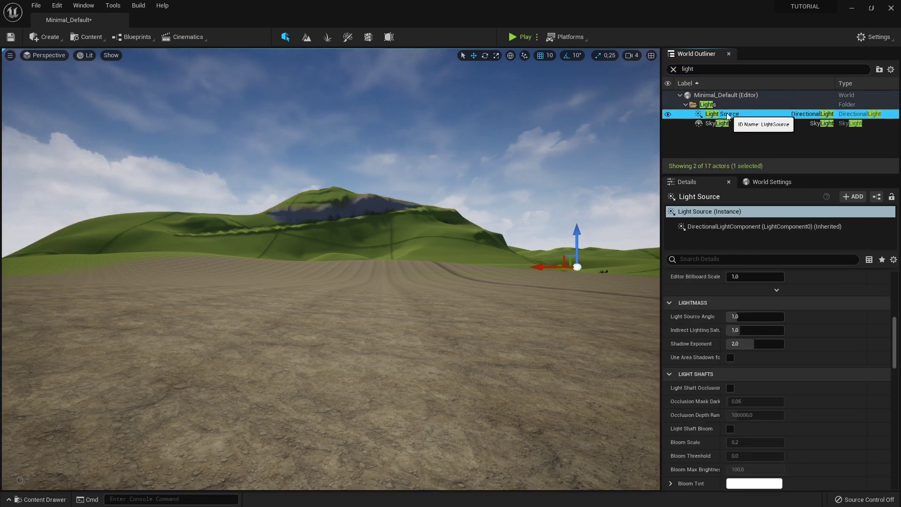
scroll(780, 308, up, 5)
scroll(780, 308, up, 2)
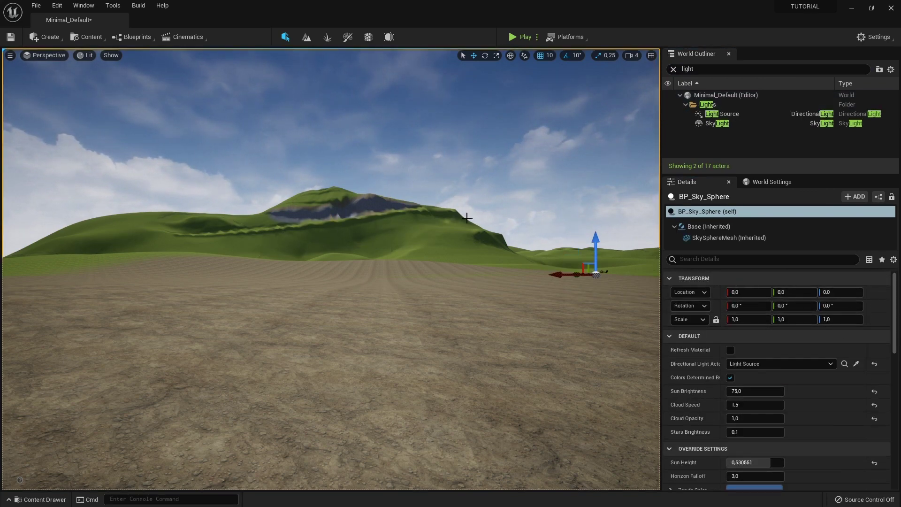
- Fly the camera past the dirt field up close to the hill's steep stone slope
mouse_move(466, 218)
mouse_down()
mouse_move(466, 197)
mouse_move(466, 249)
mouse_up()
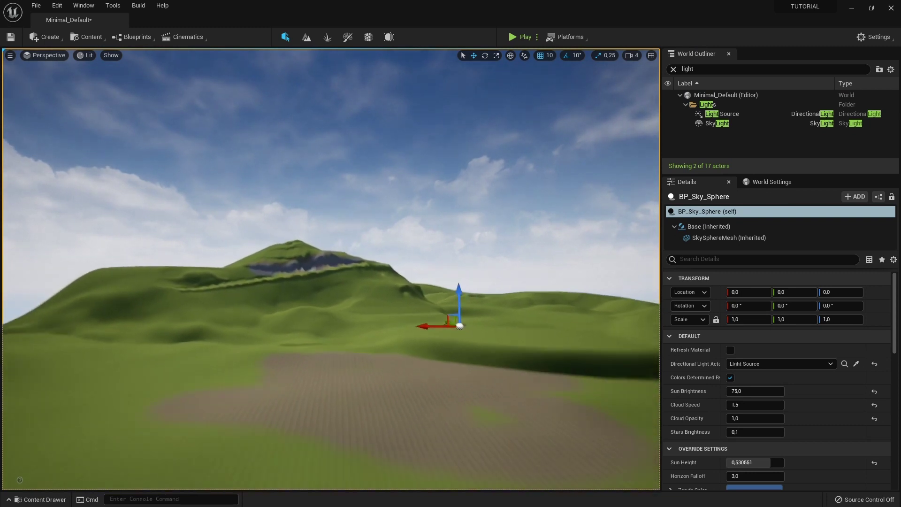
mouse_move(467, 249)
right_down()
mouse_move(423, 281)
mouse_move(422, 226)
right_up()
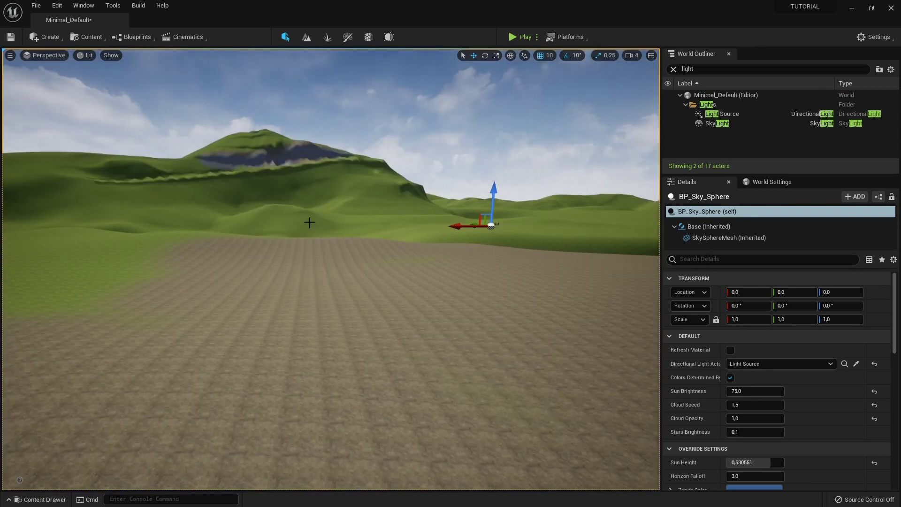
drag(309, 223, 309, 178)
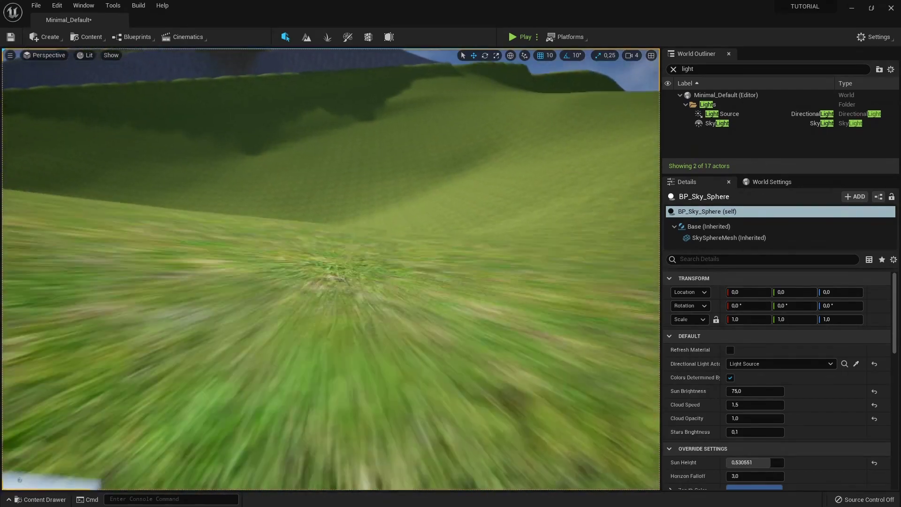
mouse_move(309, 178)
mouse_down()
mouse_move(310, 117)
mouse_move(316, 211)
mouse_move(323, 110)
mouse_up()
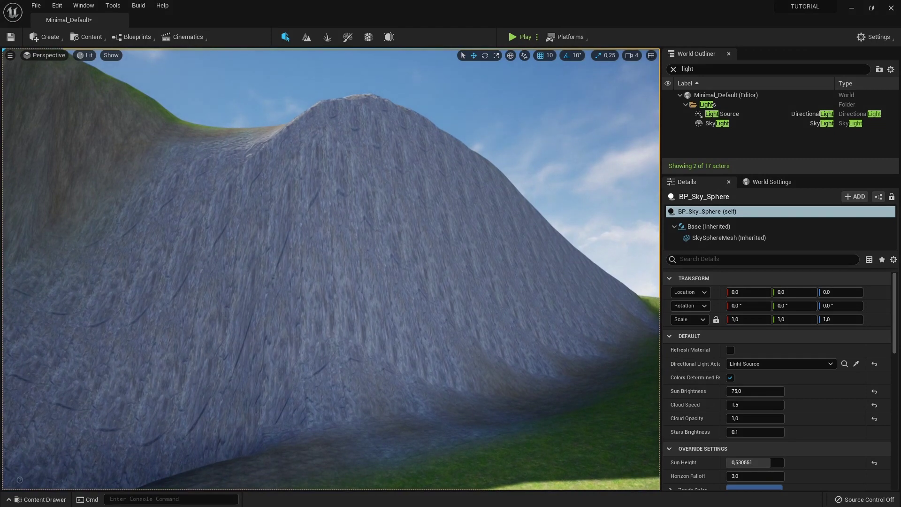
- Select Landscape1 and open M_Landscape from the Materials folder via Content Browser 1
click(319, 210)
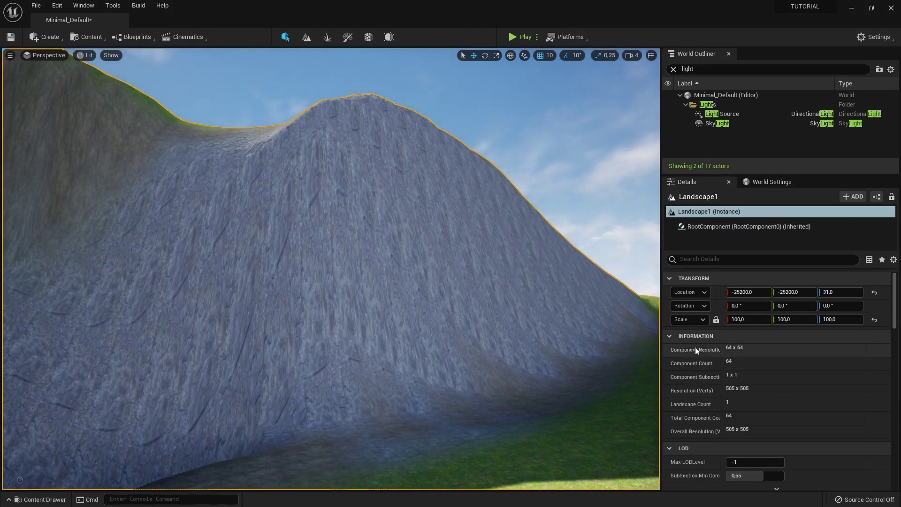
scroll(746, 353, down, 5)
scroll(740, 361, down, 2)
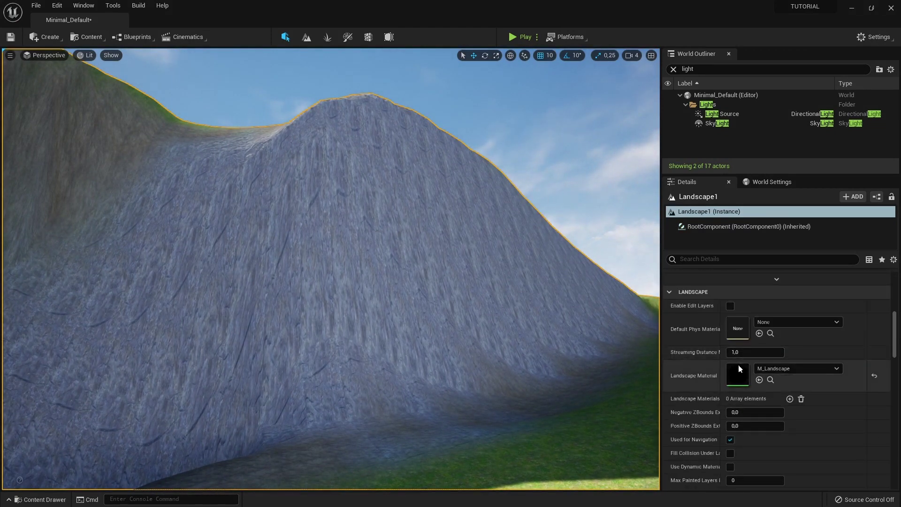
double_click(743, 372)
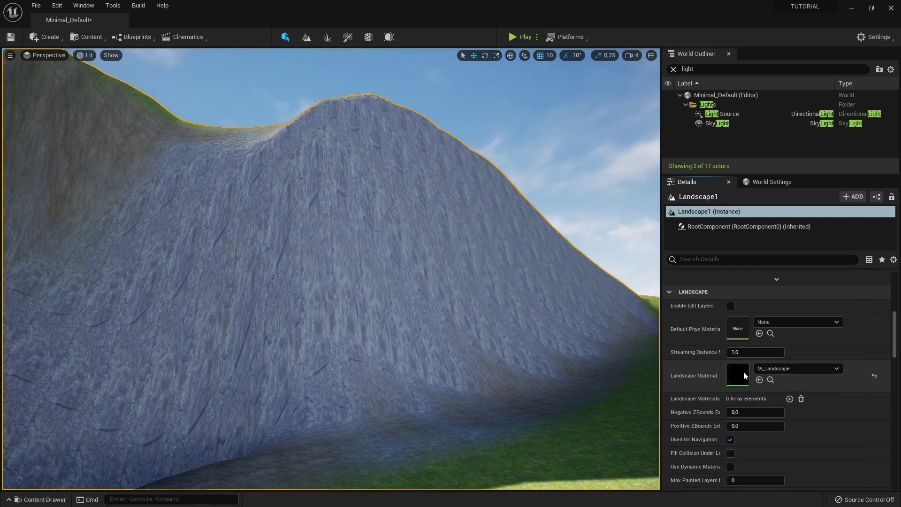
click(316, 203)
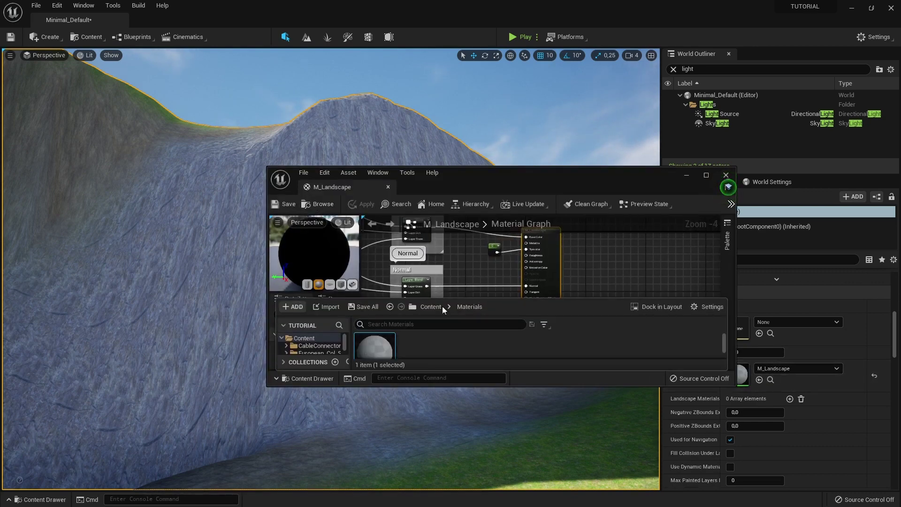
click(102, 40)
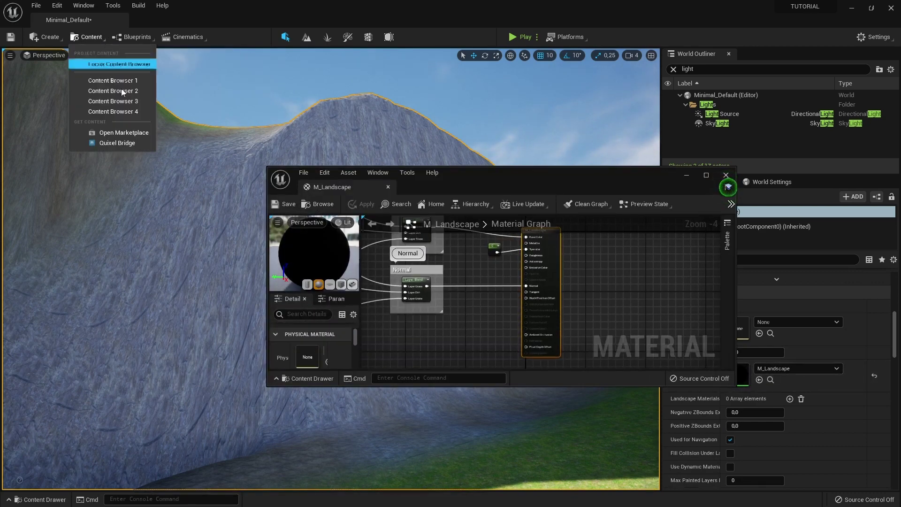
click(131, 81)
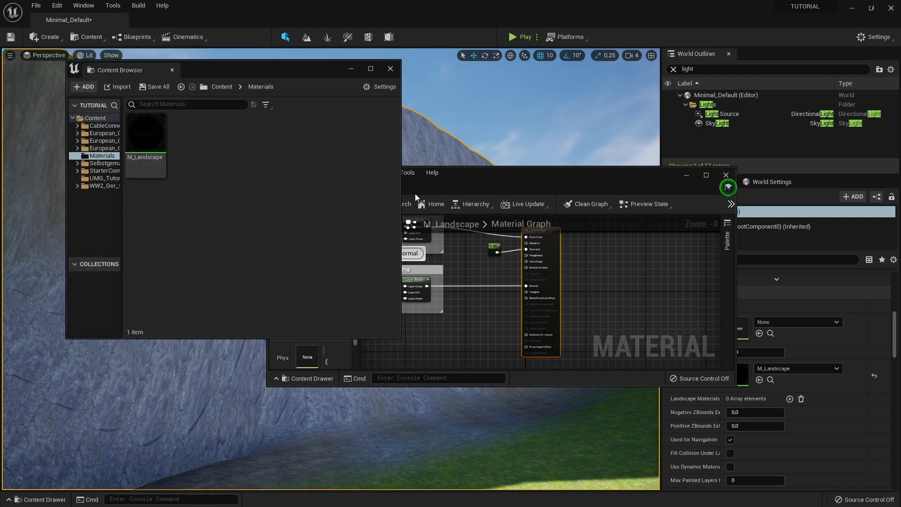
click(144, 143)
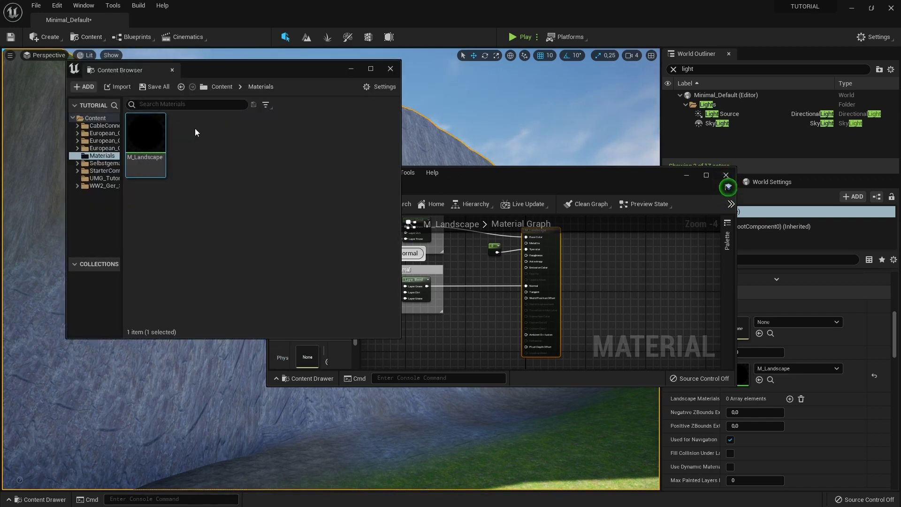
double_click(145, 132)
- Maximize the material editor, add a LandscapeLayerCoords node, and duplicate it below
double_click(472, 181)
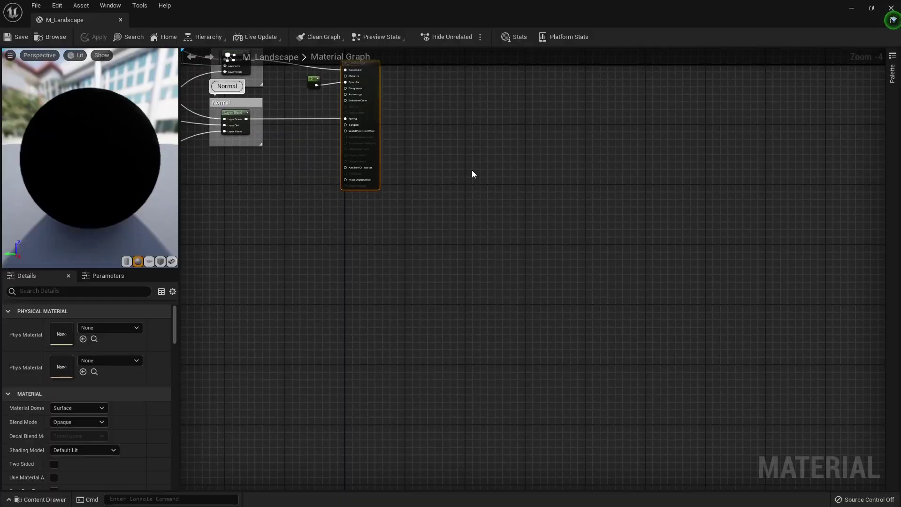
scroll(437, 205, up, 2)
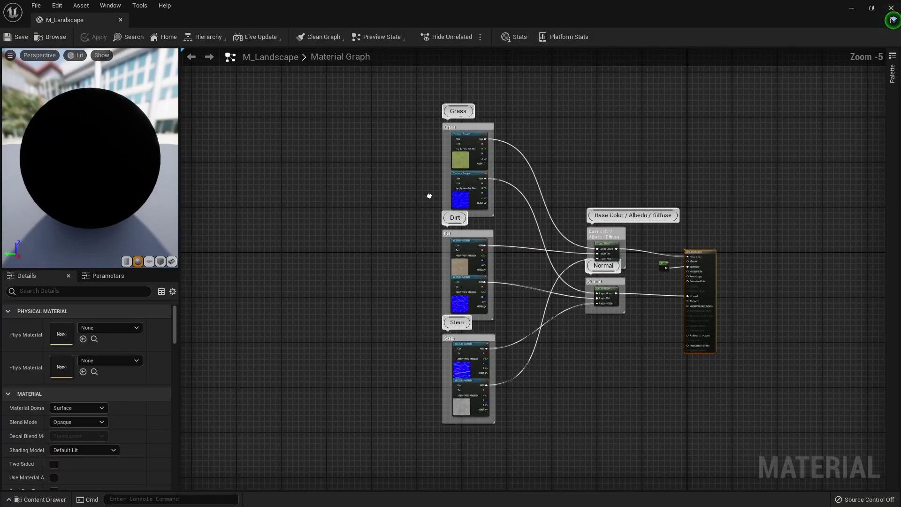
right_click(333, 236)
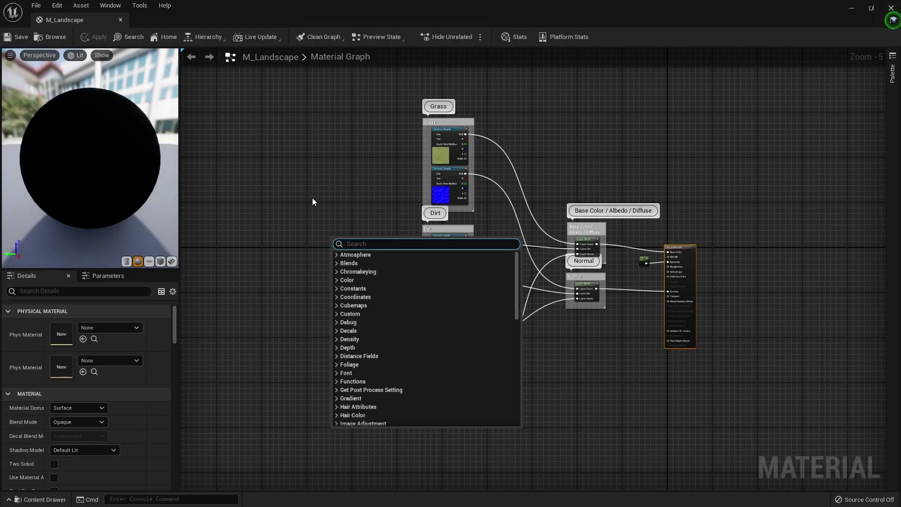
text(landscape)
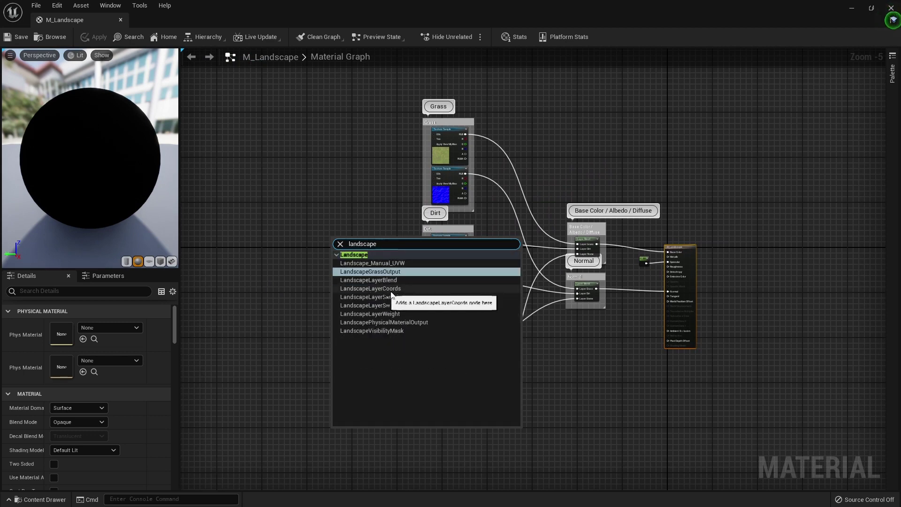
click(404, 289)
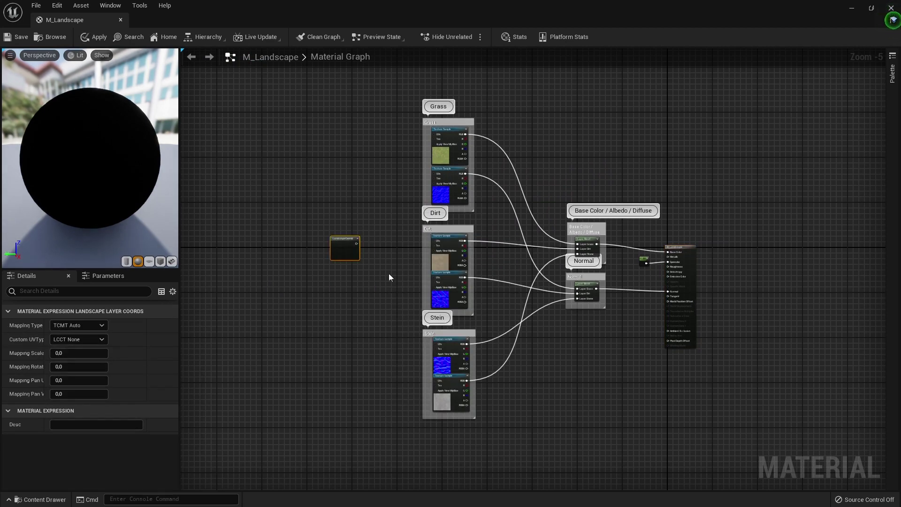
drag(347, 249, 328, 219)
scroll(328, 219, up, 3)
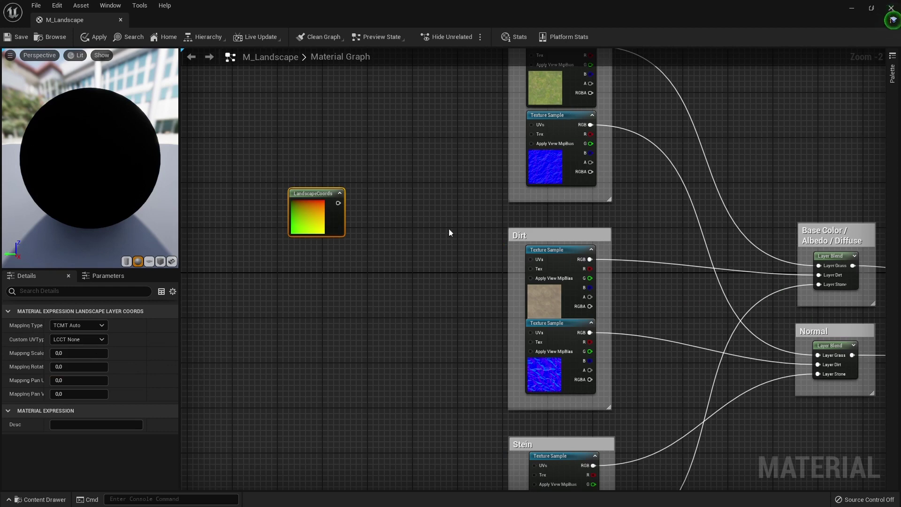
drag(308, 216, 310, 176)
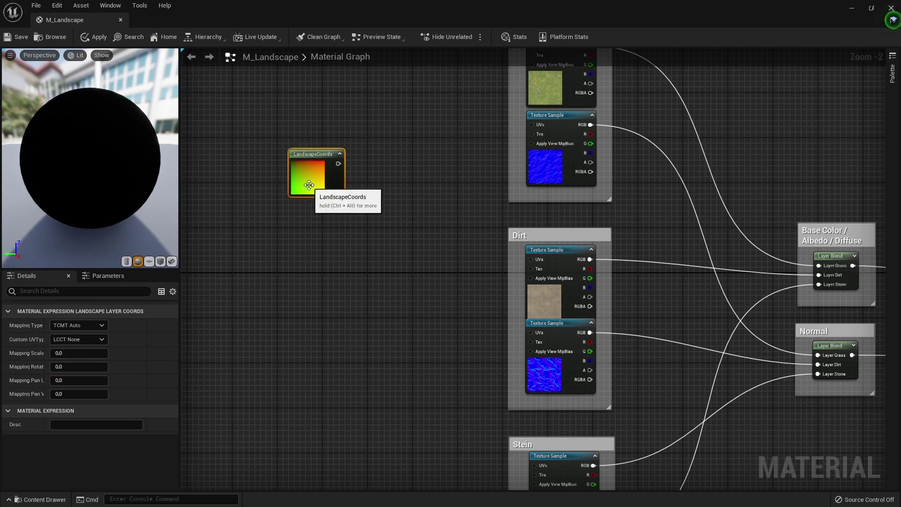
key(ctrl+d)
drag(333, 214, 312, 243)
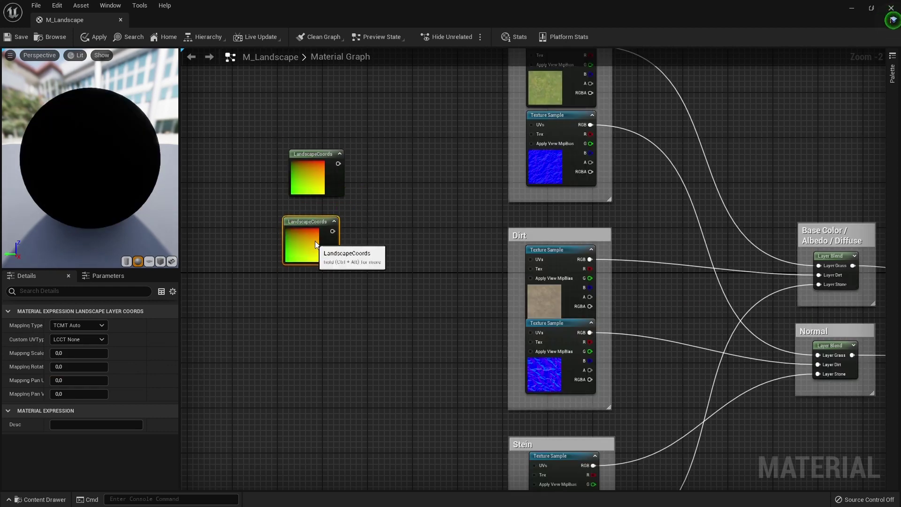
- Set the upper node's Mapping Scale to 2.0 and wire it into the Grass and Dirt UVs
click(318, 165)
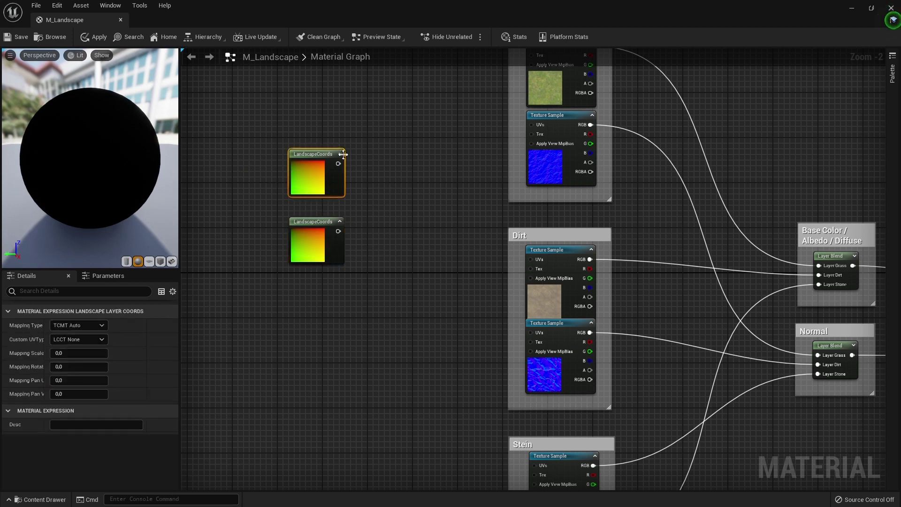
right_drag(317, 166, 309, 204)
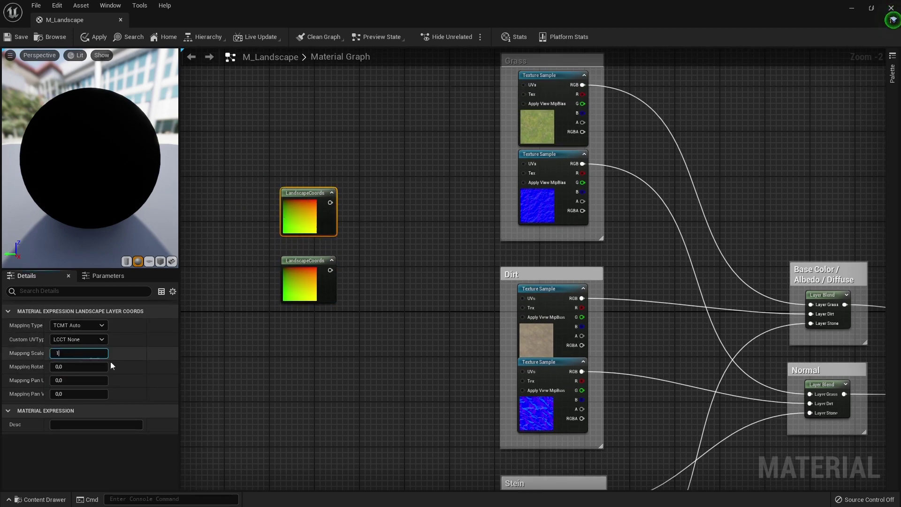
drag(63, 352, 150, 348)
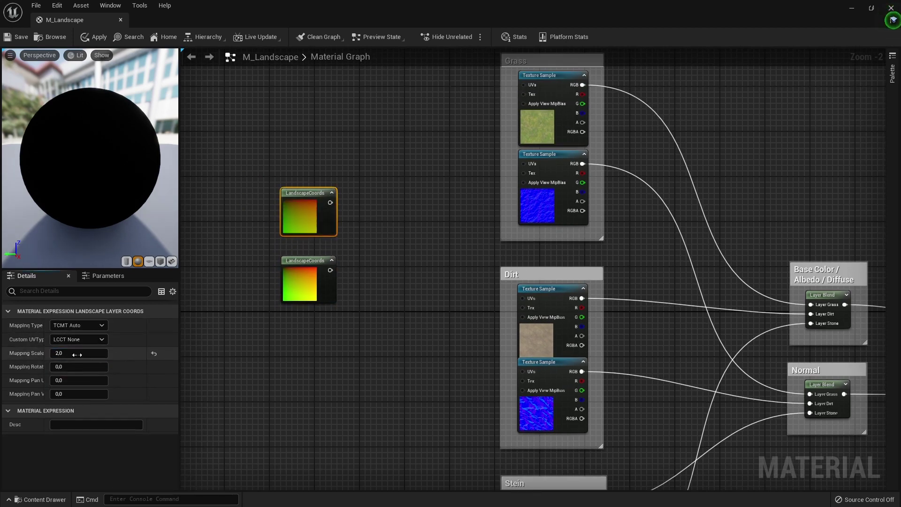
click(302, 303)
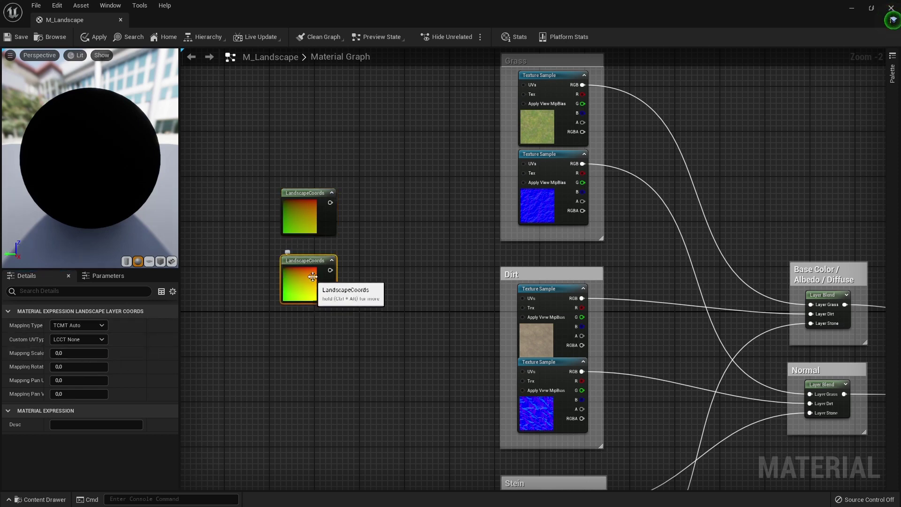
click(304, 196)
drag(294, 207, 301, 173)
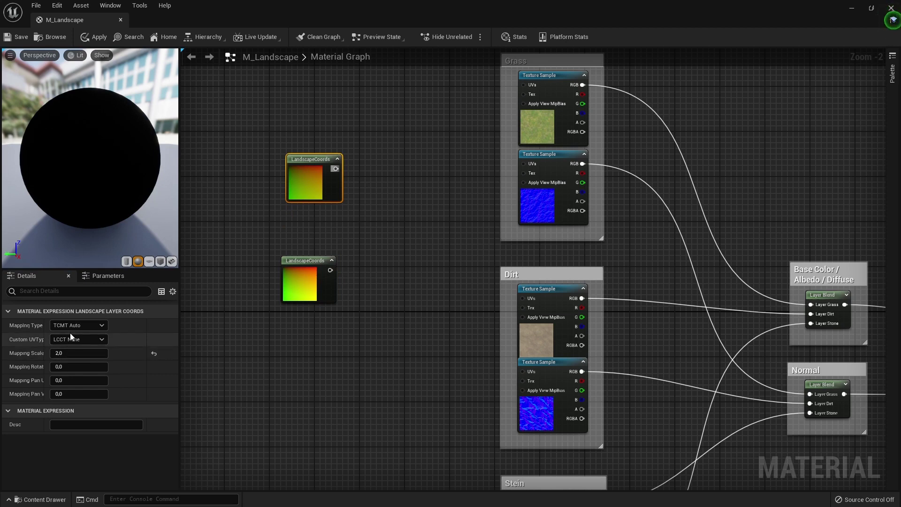
mouse_move(335, 169)
mouse_down()
mouse_move(527, 94)
mouse_move(524, 85)
mouse_up()
mouse_move(523, 163)
mouse_down()
mouse_move(336, 169)
mouse_move(529, 309)
mouse_move(530, 300)
mouse_up()
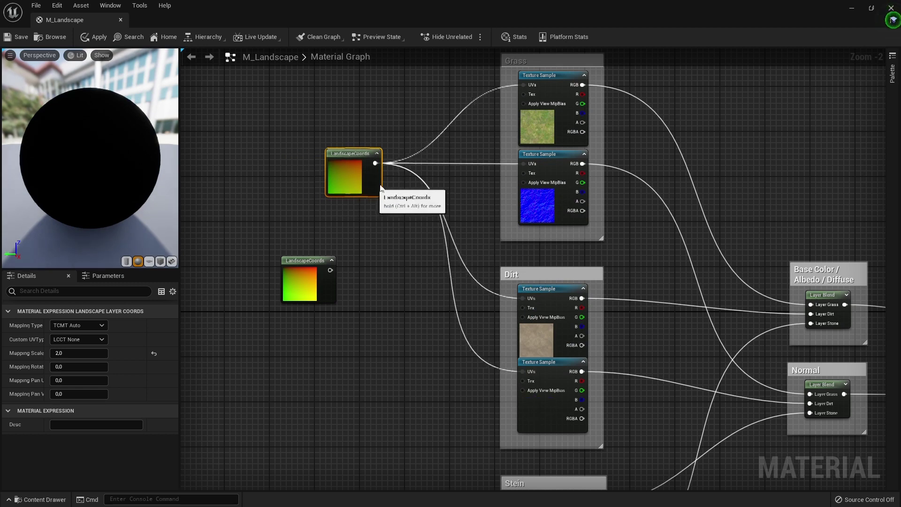
- Move the second LandscapeCoords node beside the Stein texture group
right_drag(424, 276, 381, 172)
drag(271, 179, 372, 466)
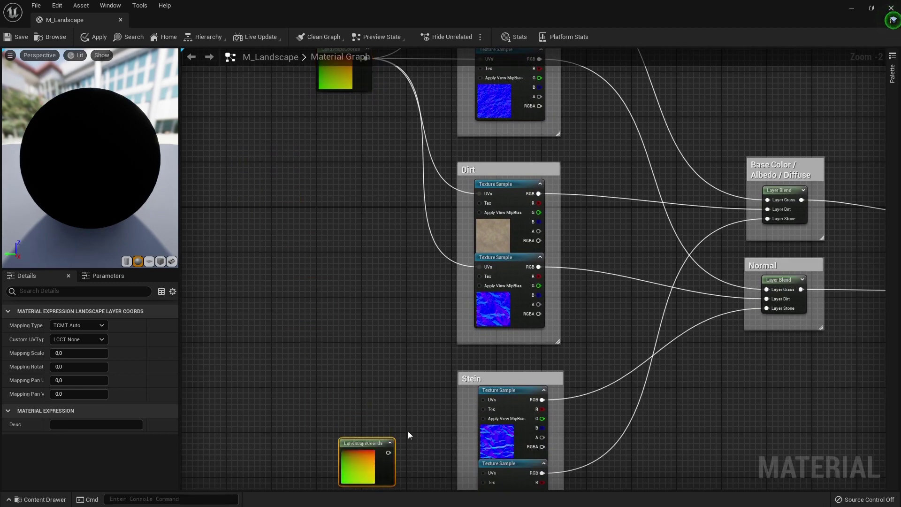
right_drag(474, 331, 417, 205)
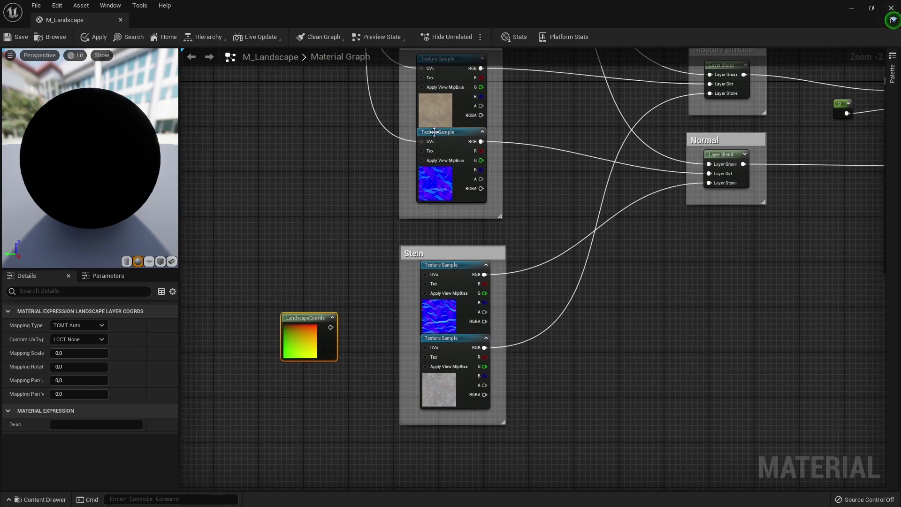
right_drag(434, 132, 436, 263)
right_drag(358, 451, 381, 348)
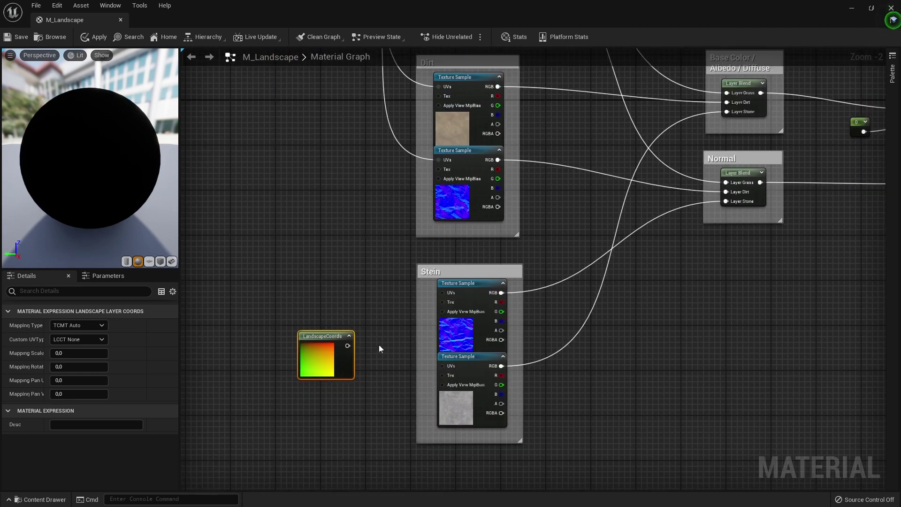
- Wire the LandscapeCoords output into the UVs of both Stein texture samples
drag(346, 346, 340, 329)
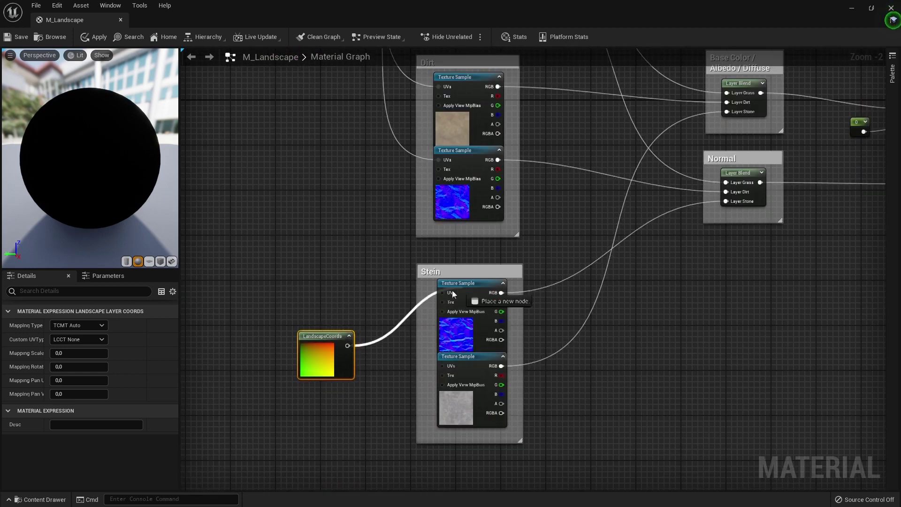
drag(446, 291, 446, 293)
scroll(369, 470, up, 2)
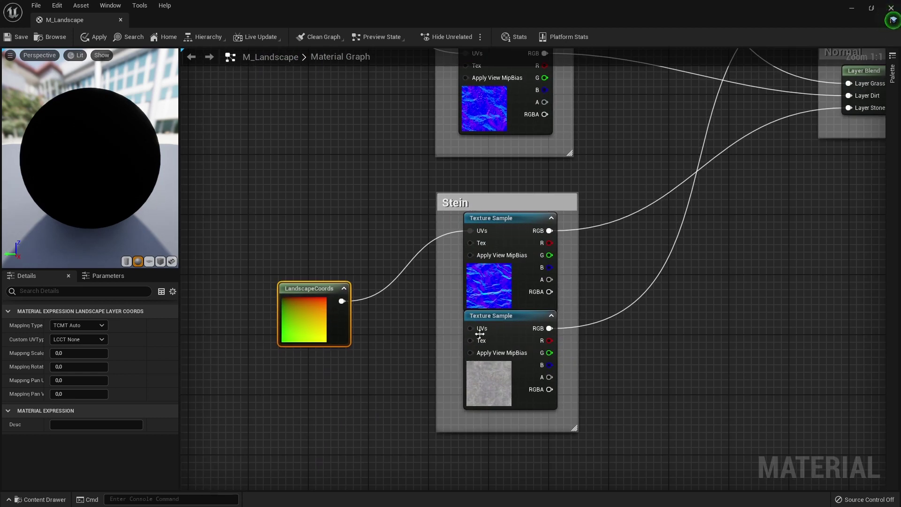
mouse_move(470, 328)
mouse_down()
mouse_move(362, 322)
mouse_move(272, 258)
mouse_up()
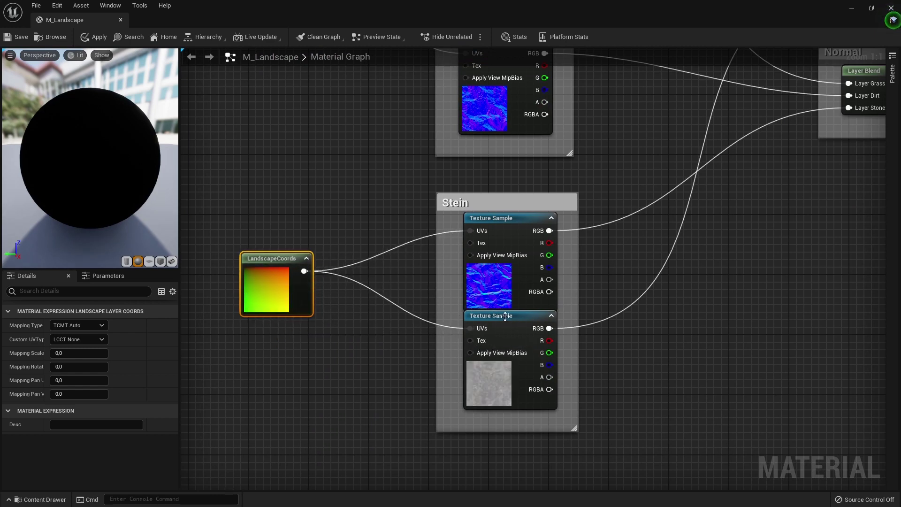
- Set the Stein LandscapeCoords node's Mapping Scale to 6.0
right_drag(468, 211, 466, 312)
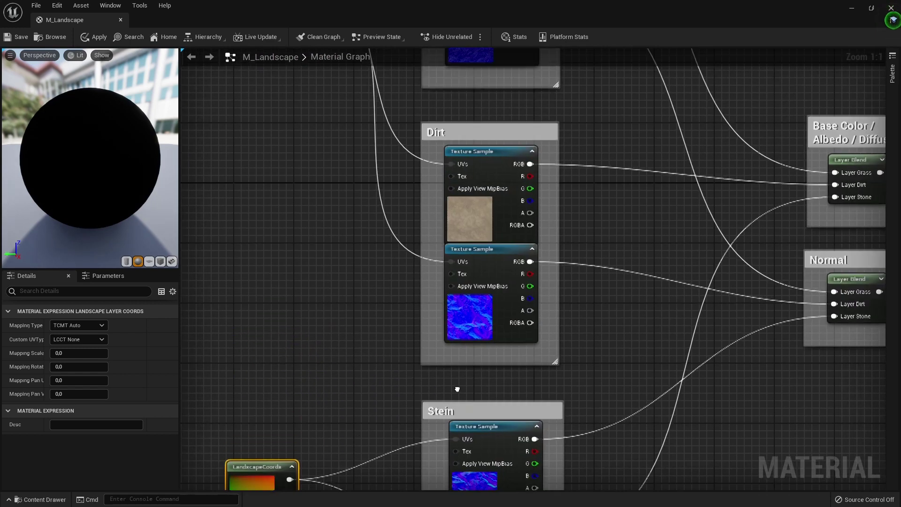
right_drag(473, 205, 468, 95)
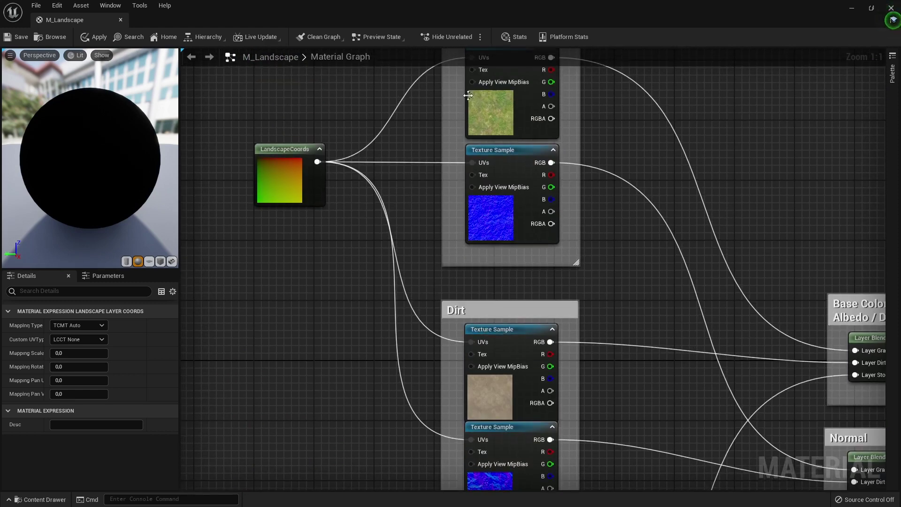
drag(298, 154, 394, 209)
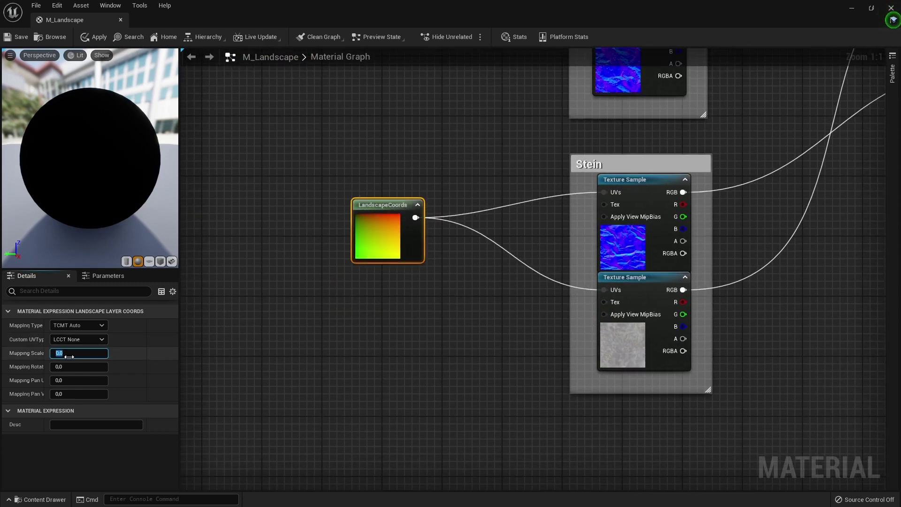
text(6)
key(Return)
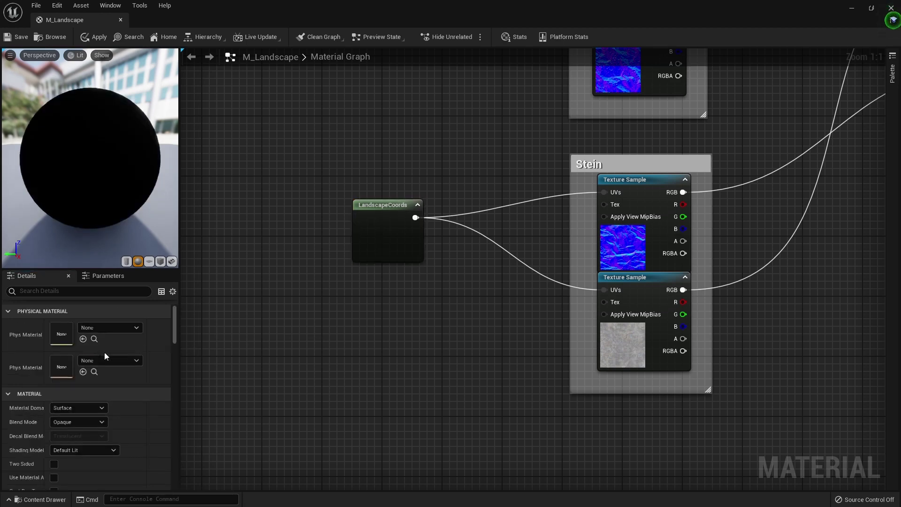
click(371, 256)
- Deselect the node and fit the whole material graph in view with Home
right_drag(432, 225, 416, 316)
scroll(416, 315, down, 3)
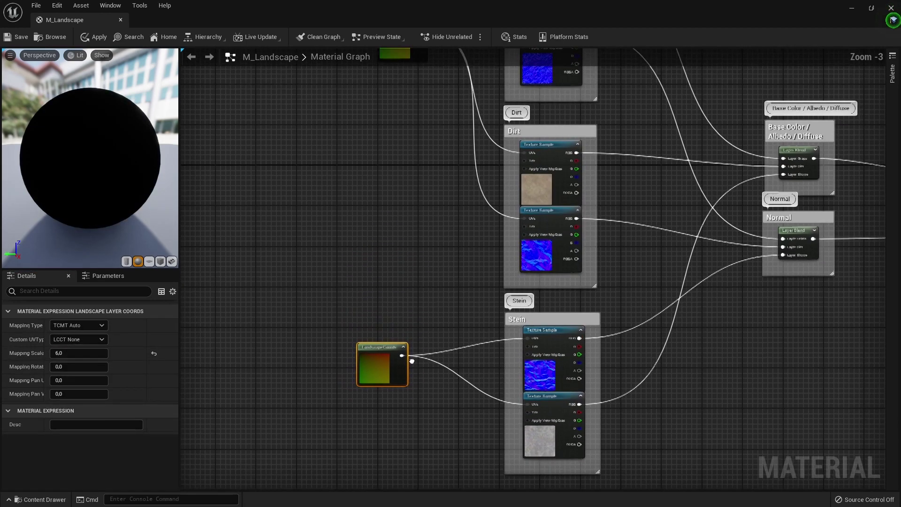
scroll(404, 301, down, 2)
click(384, 289)
scroll(388, 334, up, 1)
scroll(387, 334, up, 3)
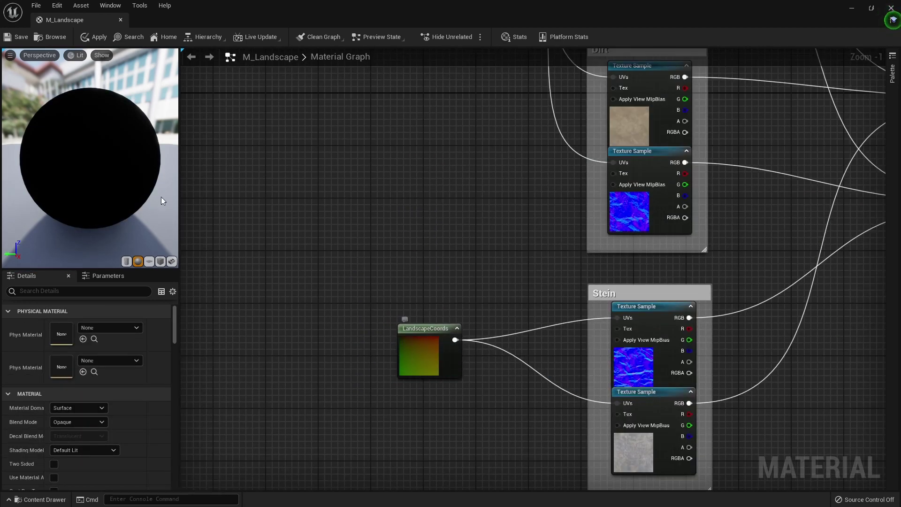
right_drag(418, 251, 232, 218)
scroll(237, 216, down, 1)
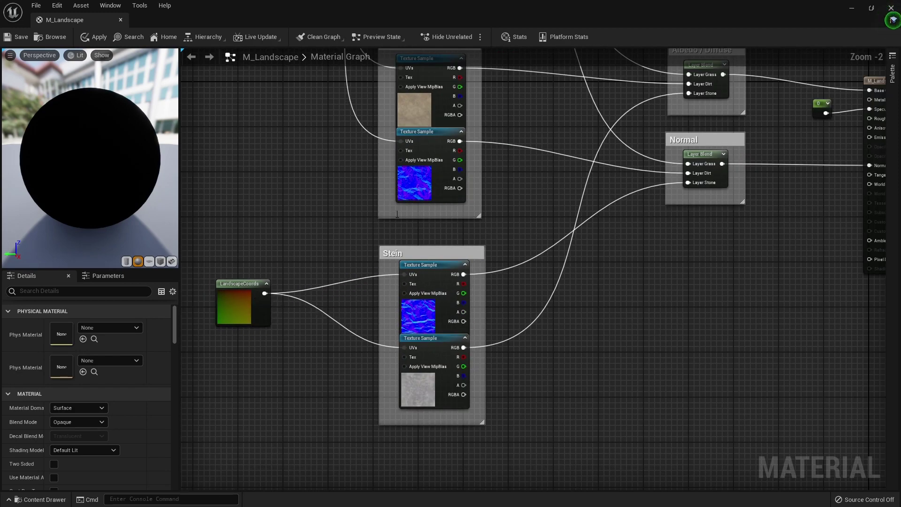
key(Home)
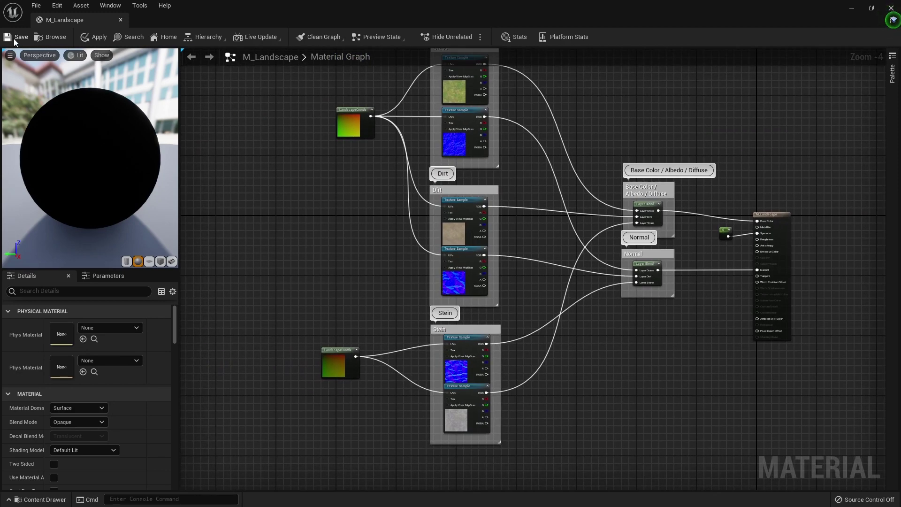
- Save M_Landscape, then close the material editor and the Content Browser
click(17, 41)
click(891, 8)
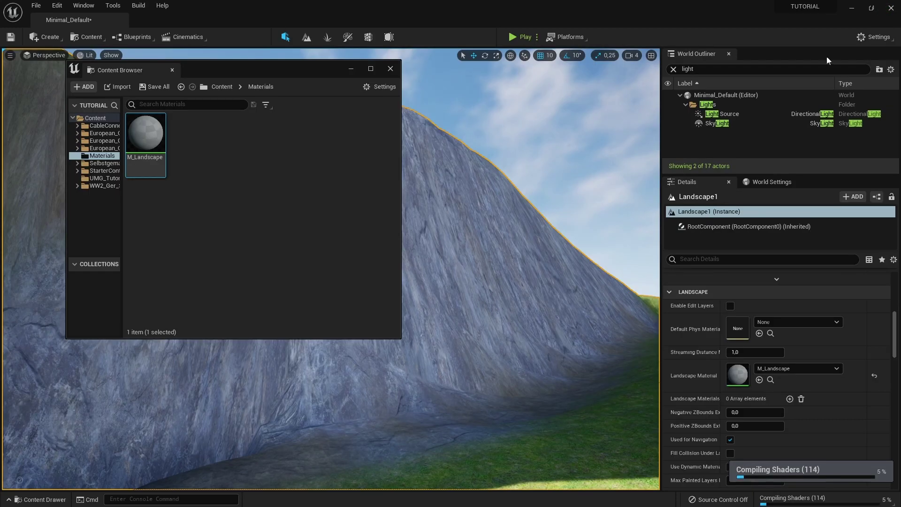
click(390, 69)
- Fly the camera toward the hill to inspect the retiled textures, then reopen M_Landscape maximized
mouse_move(390, 76)
right_down()
mouse_move(328, 141)
mouse_move(329, 211)
mouse_move(328, 141)
mouse_move(398, 141)
mouse_move(352, 151)
mouse_move(352, 258)
mouse_move(352, 165)
right_up()
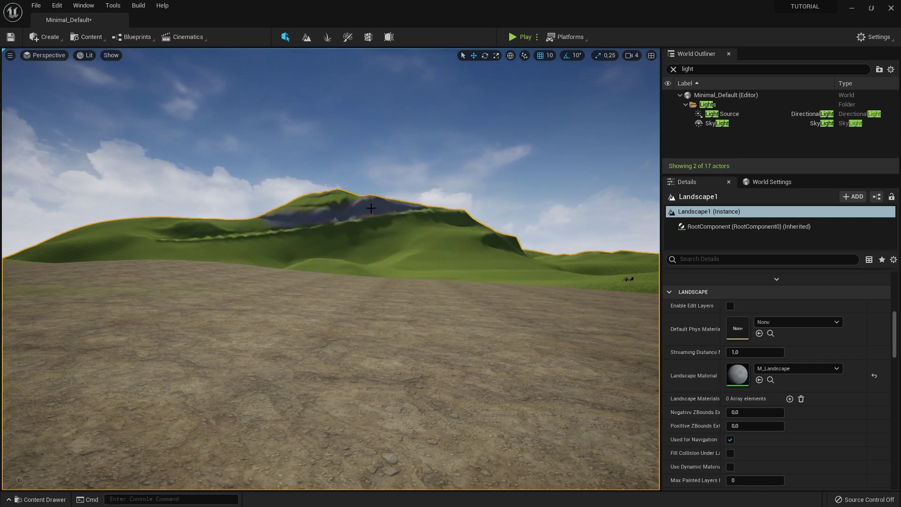
key(Up)
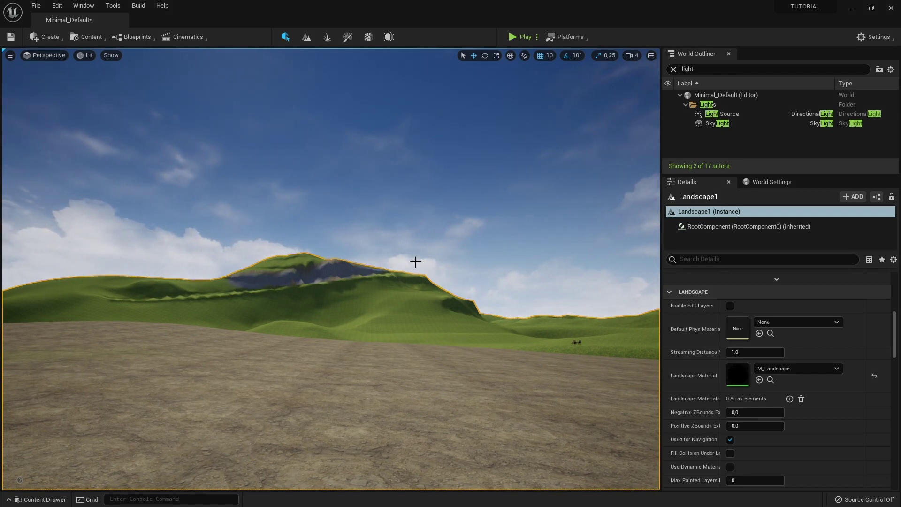
drag(288, 289, 288, 226)
double_click(737, 374)
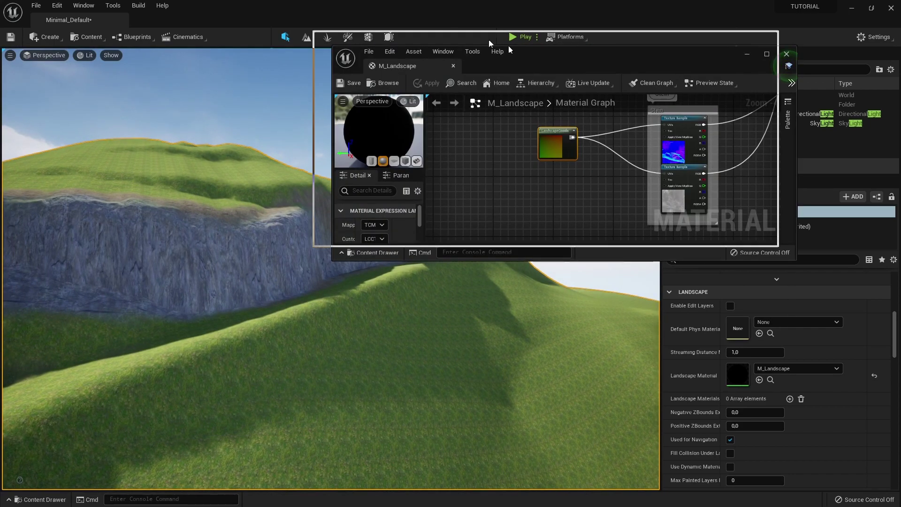
drag(469, 52, 508, 1)
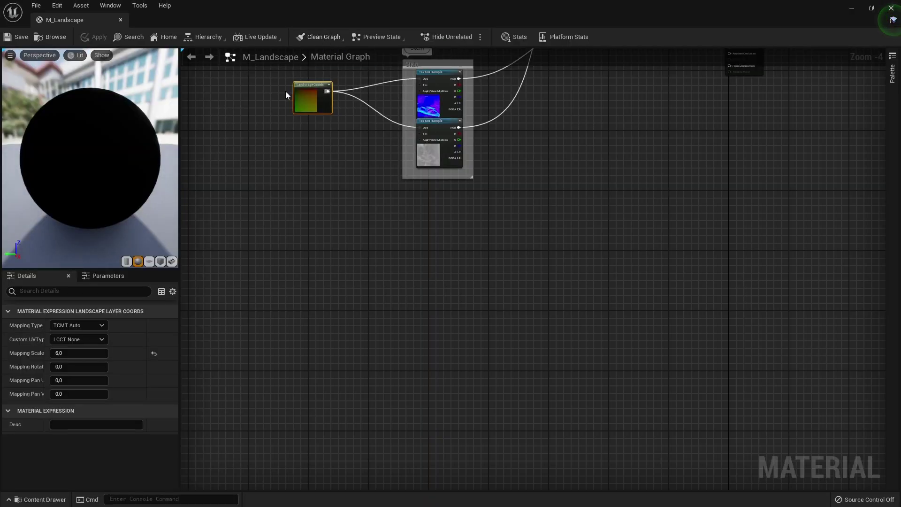